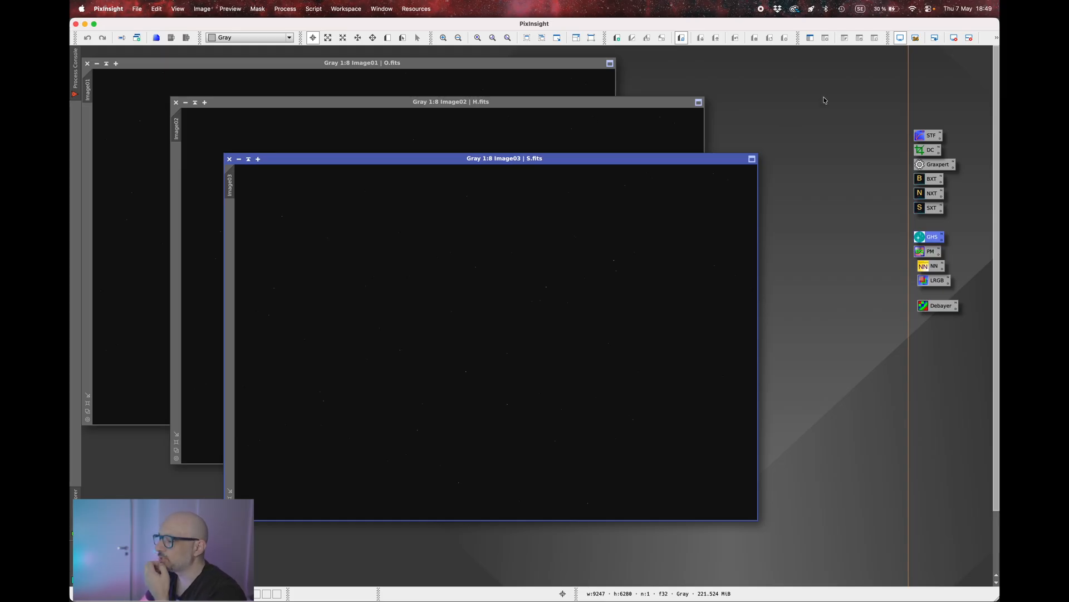
{"action": "left_click_drag", "start_coordinate": [840, 106], "coordinate": [979, 352]}
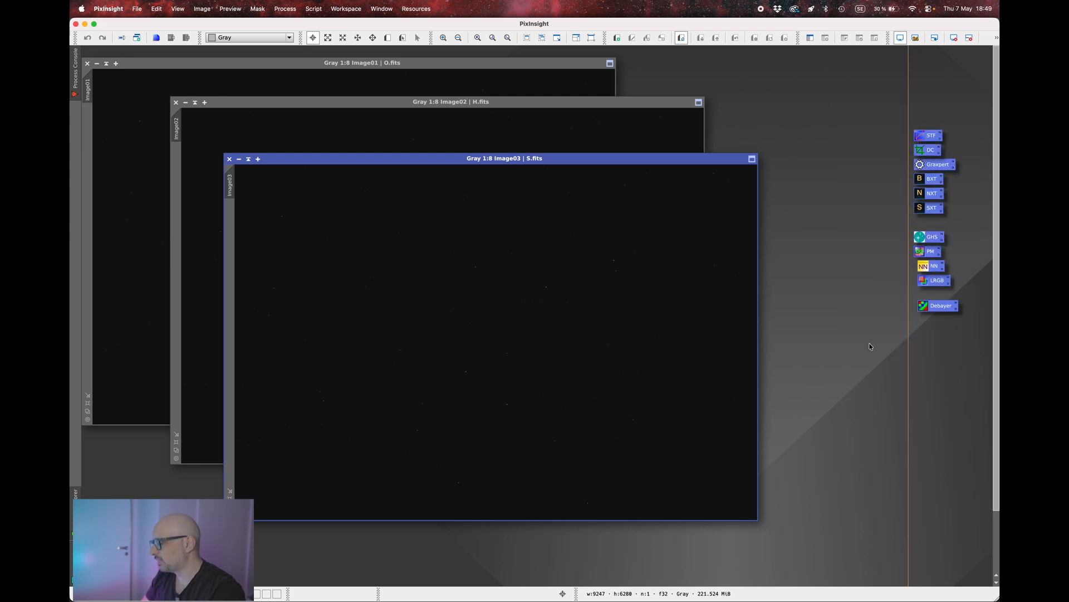
{"action": "left_click", "coordinate": [903, 345]}
{"action": "left_click_drag", "start_coordinate": [883, 360], "coordinate": [983, 95]}
{"action": "left_click", "coordinate": [860, 113]}
{"action": "left_click_drag", "start_coordinate": [864, 98], "coordinate": [976, 415]}
{"action": "left_click", "coordinate": [950, 402]}
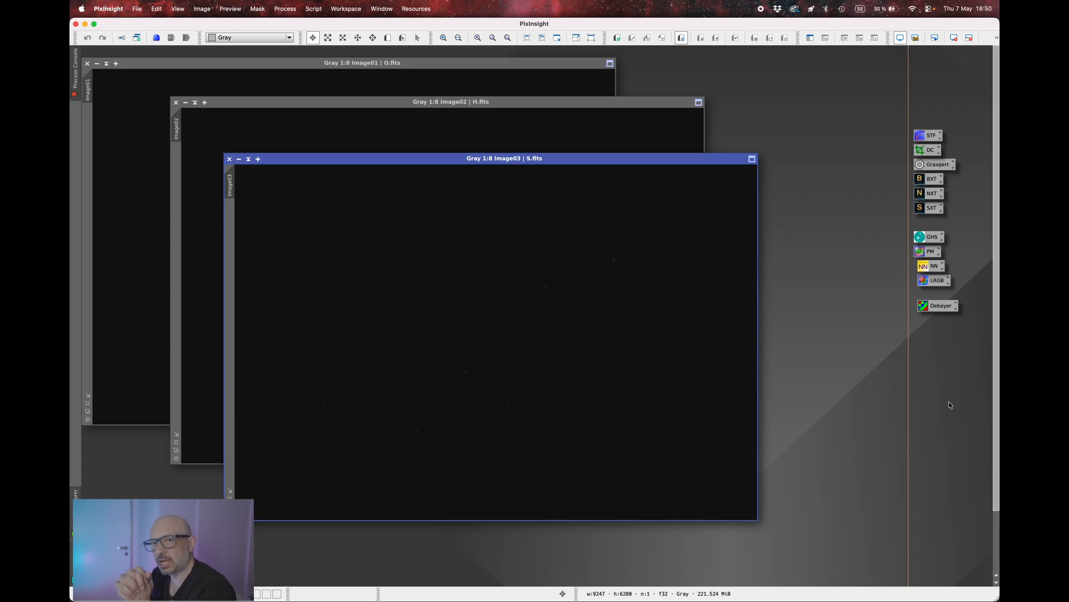
{"action": "left_click_drag", "start_coordinate": [968, 381], "coordinate": [814, 111]}
{"action": "left_click", "coordinate": [841, 123]}
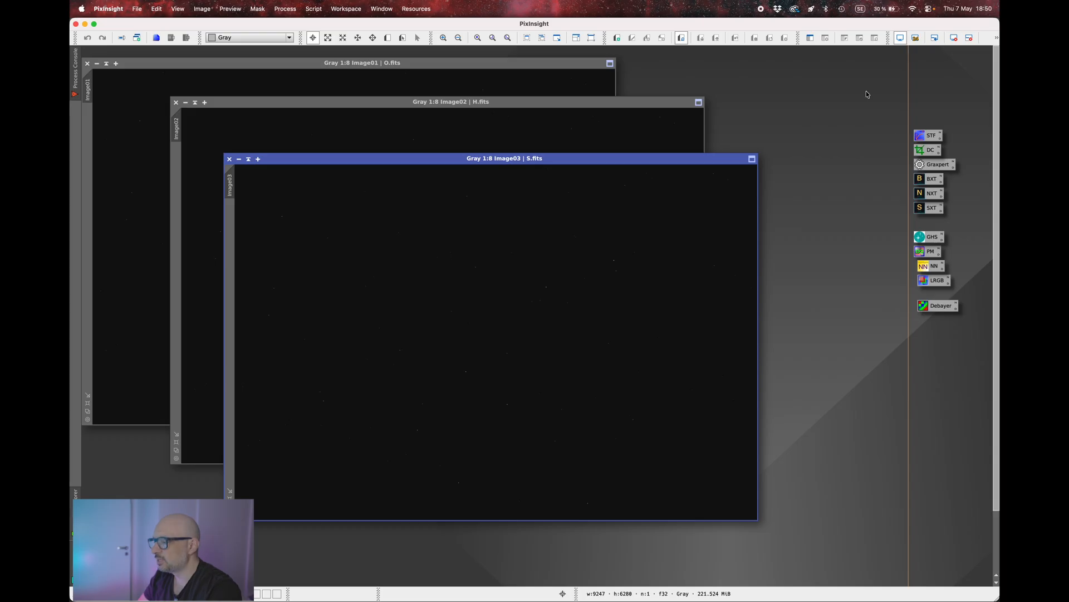
- Tile the S, H and O image windows and zoom each out until the whole frame fits
{"action": "left_click", "coordinate": [314, 9]}
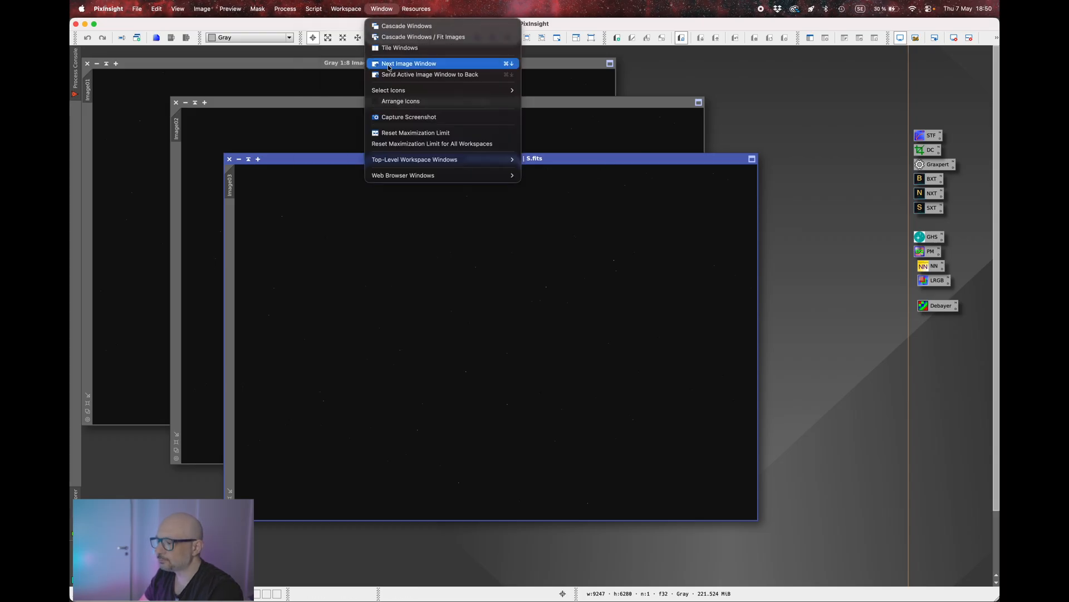
{"action": "left_click", "coordinate": [394, 48]}
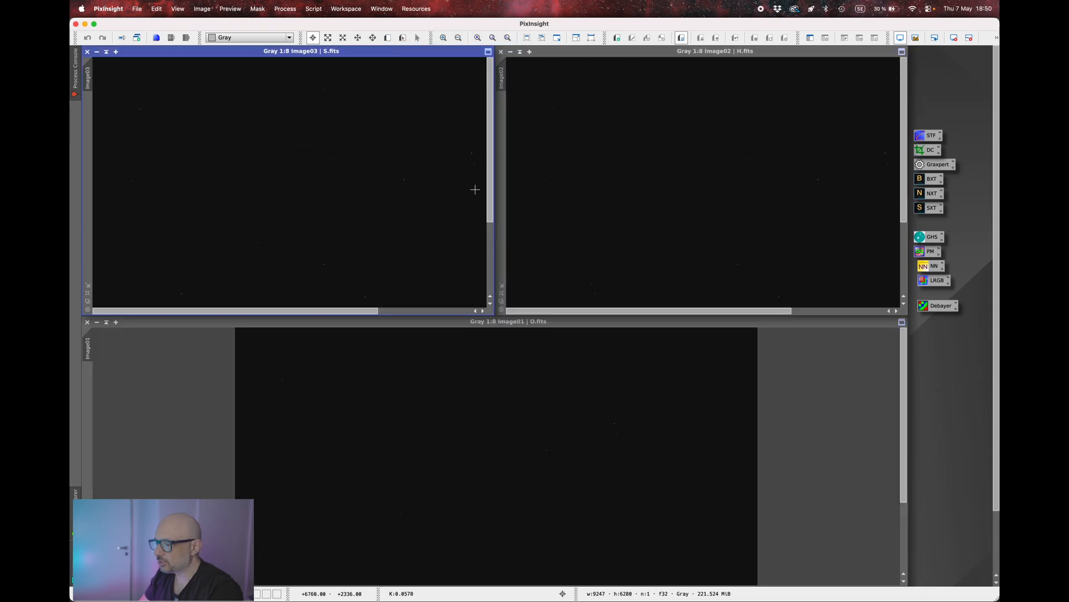
{"action": "scroll", "coordinate": [322, 175], "scroll_direction": "up", "scroll_amount": 5}
{"action": "scroll", "coordinate": [322, 175], "scroll_direction": "down", "scroll_amount": 6}
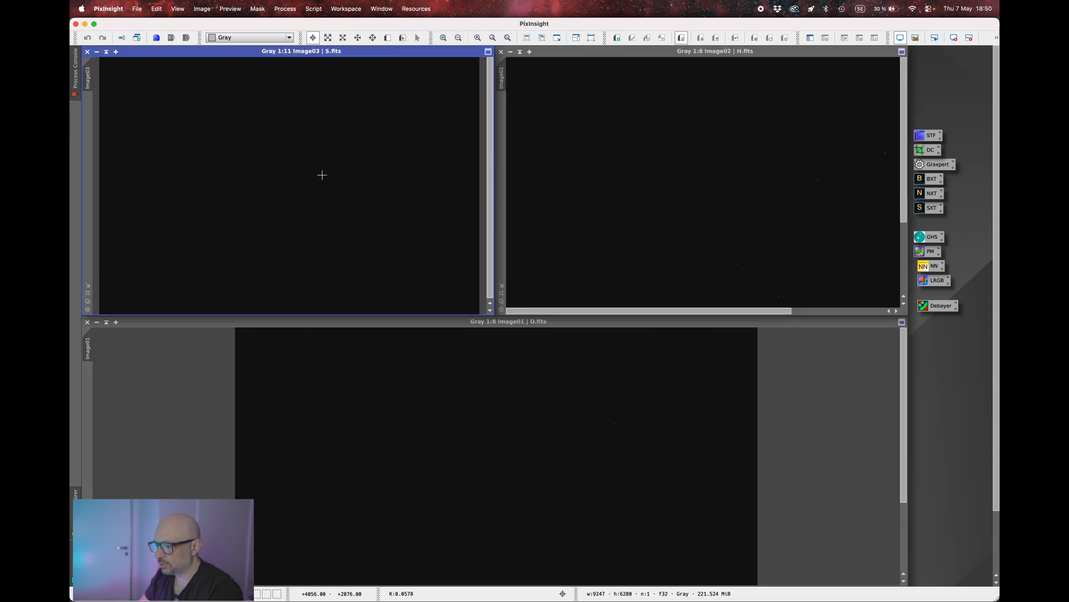
{"action": "scroll", "coordinate": [727, 162], "scroll_direction": "down", "scroll_amount": 4}
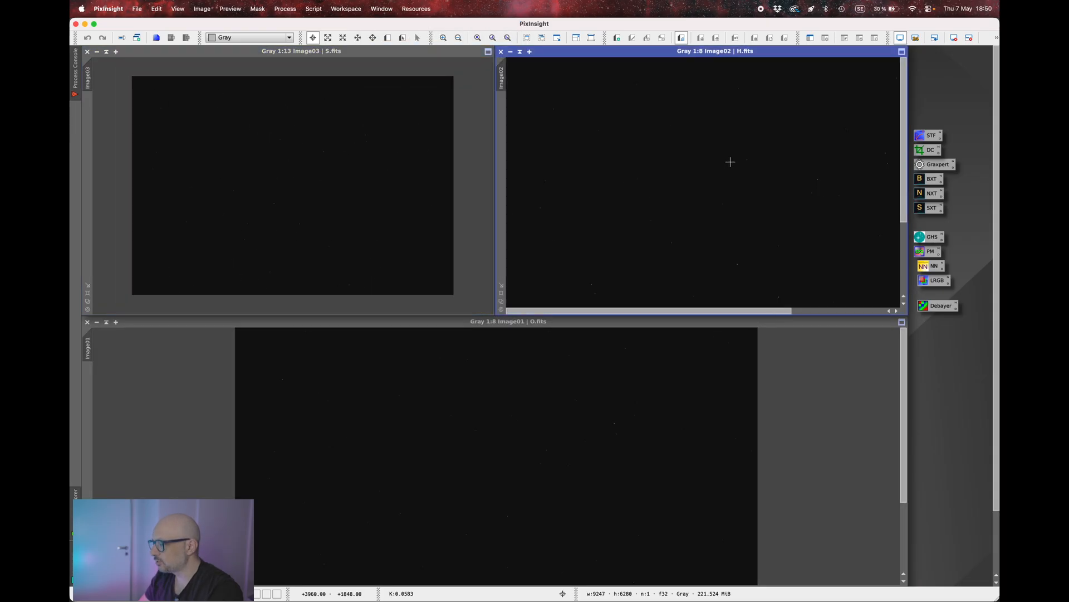
{"action": "scroll", "coordinate": [476, 469], "scroll_direction": "up", "scroll_amount": 1}
{"action": "scroll", "coordinate": [475, 469], "scroll_direction": "down", "scroll_amount": 3}
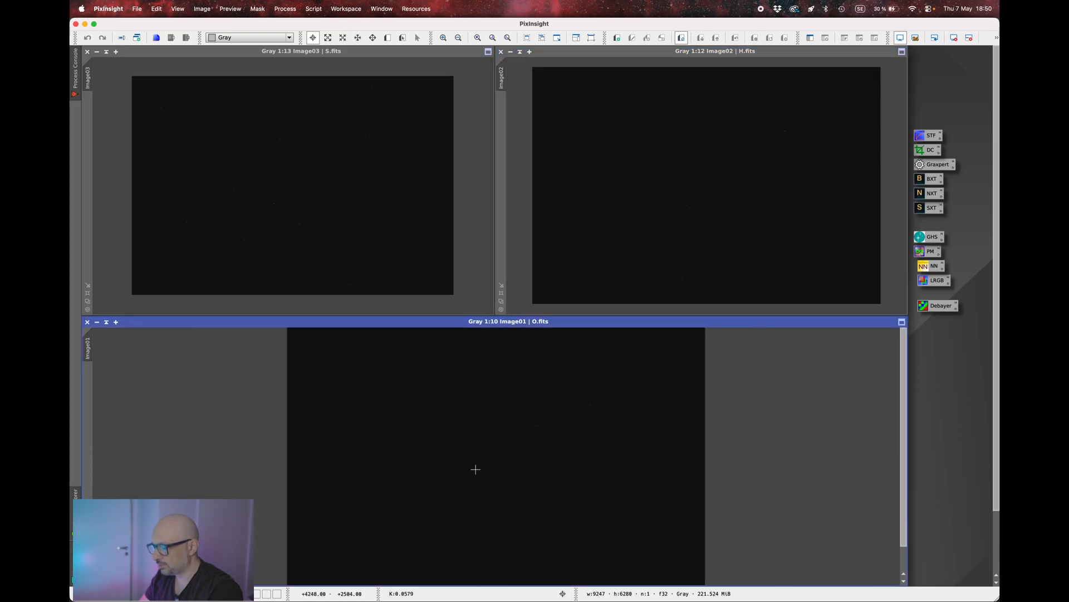
{"action": "scroll", "coordinate": [476, 469], "scroll_direction": "down", "scroll_amount": 3}
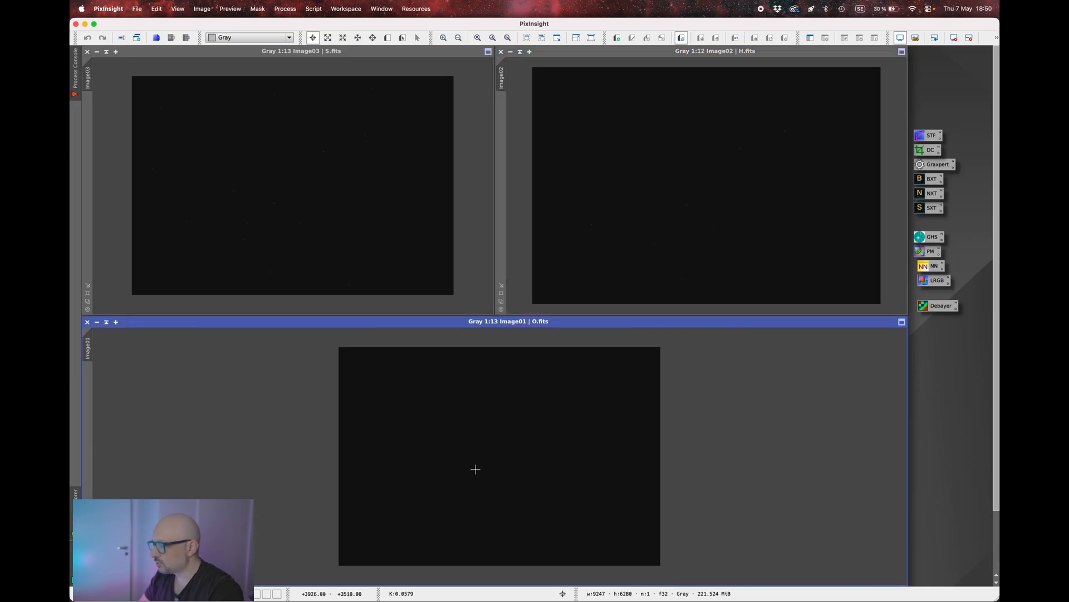
- Open ScreenTransferFunction and auto-stretch the display of the O.fits, H.fits and S.fits images
{"action": "double_click", "coordinate": [929, 135]}
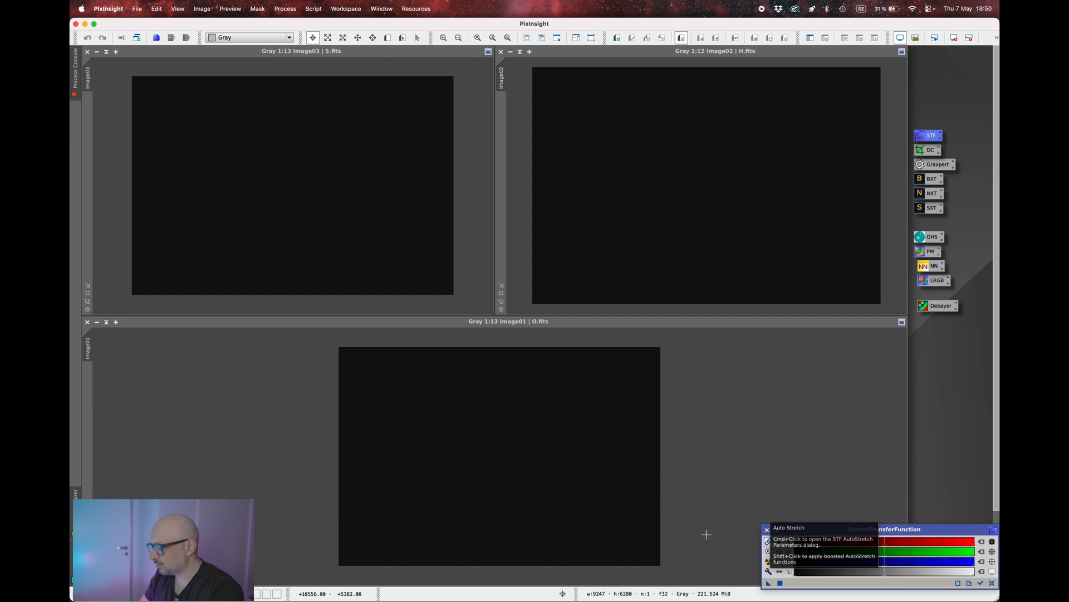
{"action": "left_click", "coordinate": [769, 562]}
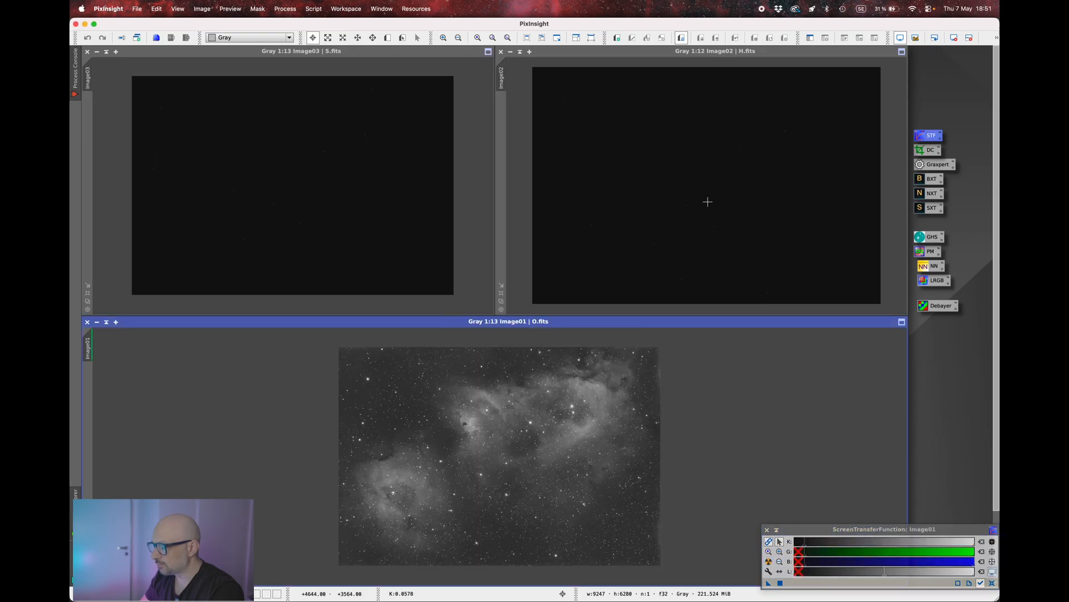
{"action": "left_click", "coordinate": [707, 201]}
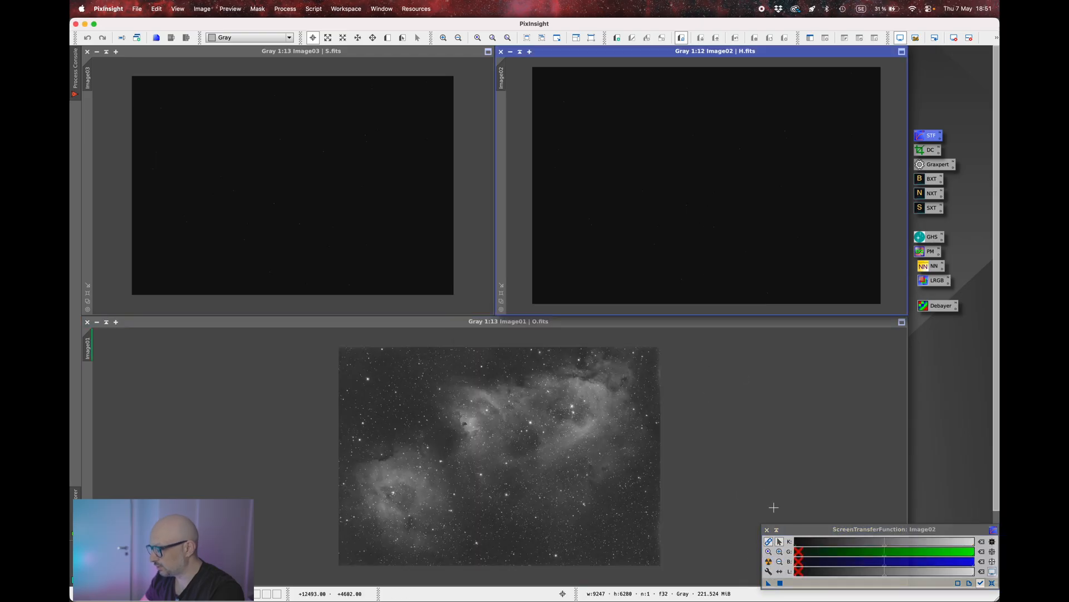
{"action": "left_click", "coordinate": [769, 562]}
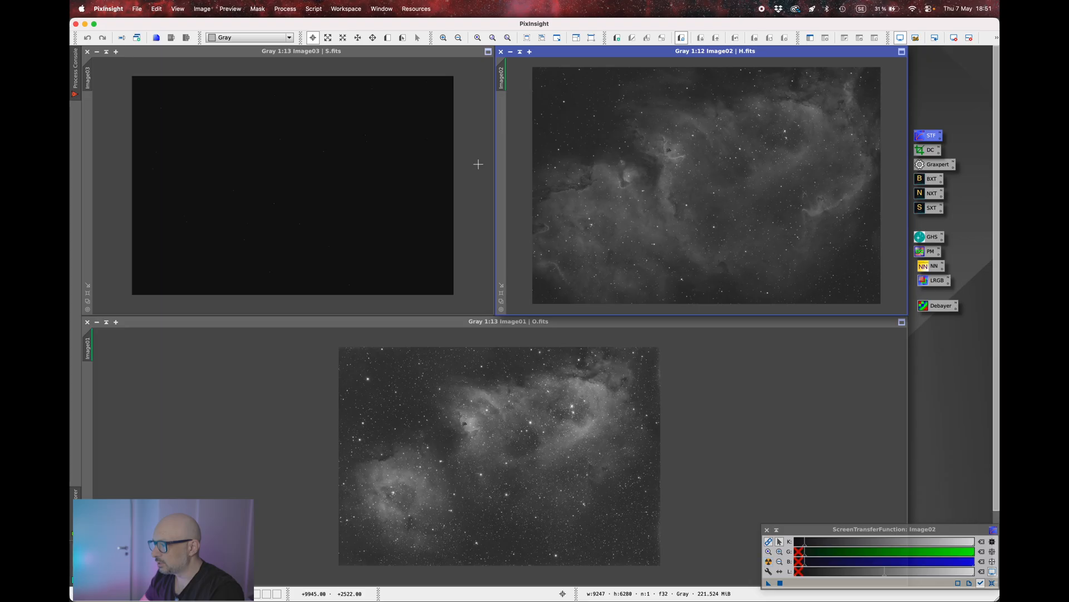
{"action": "left_click", "coordinate": [400, 147]}
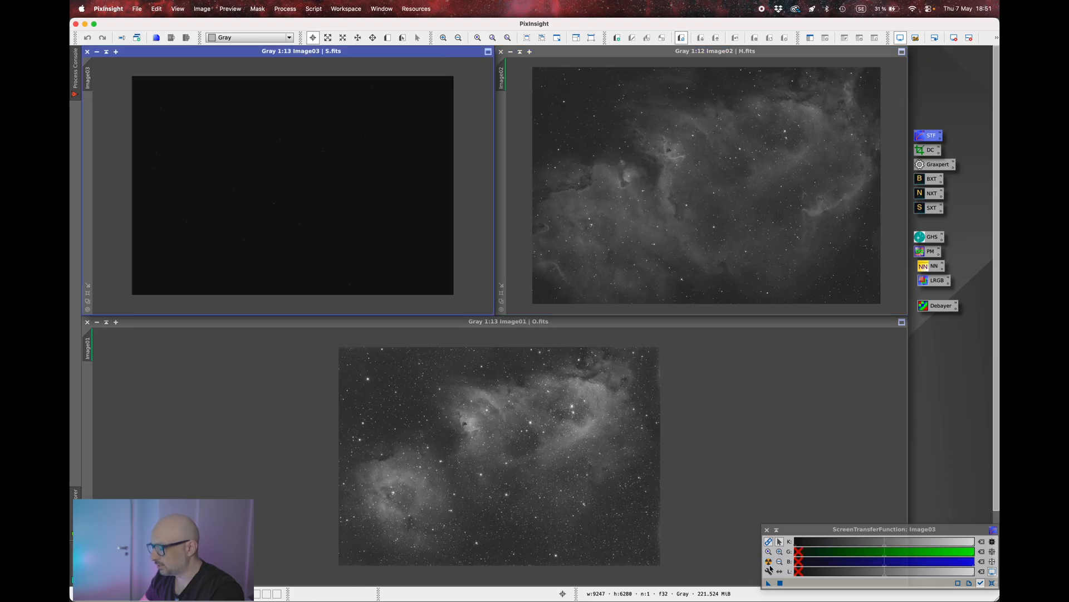
{"action": "left_click", "coordinate": [768, 561]}
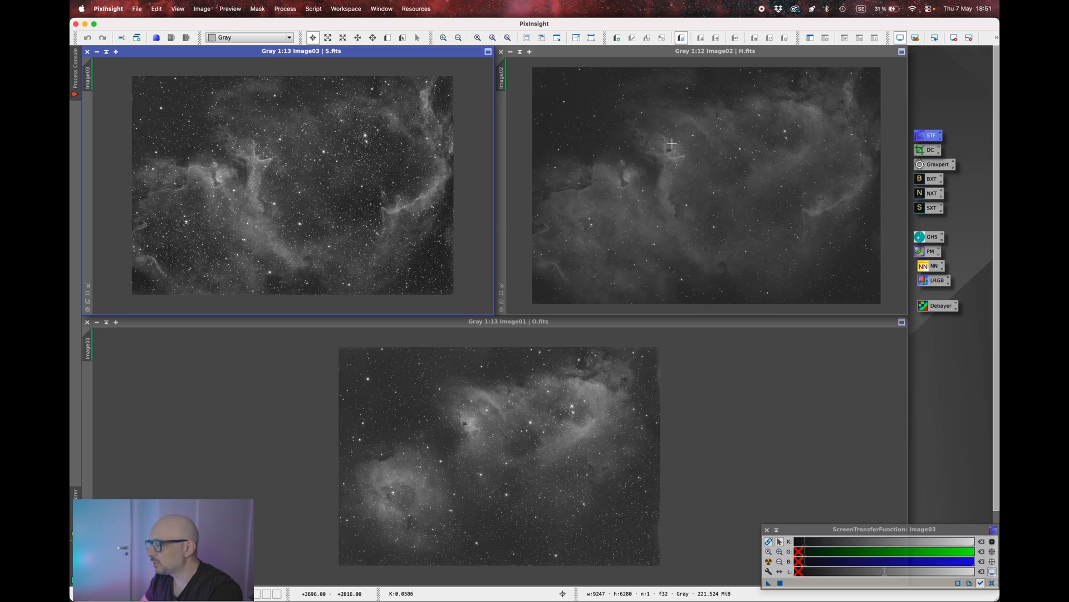
{"action": "scroll", "coordinate": [613, 146], "scroll_direction": "up", "scroll_amount": 14}
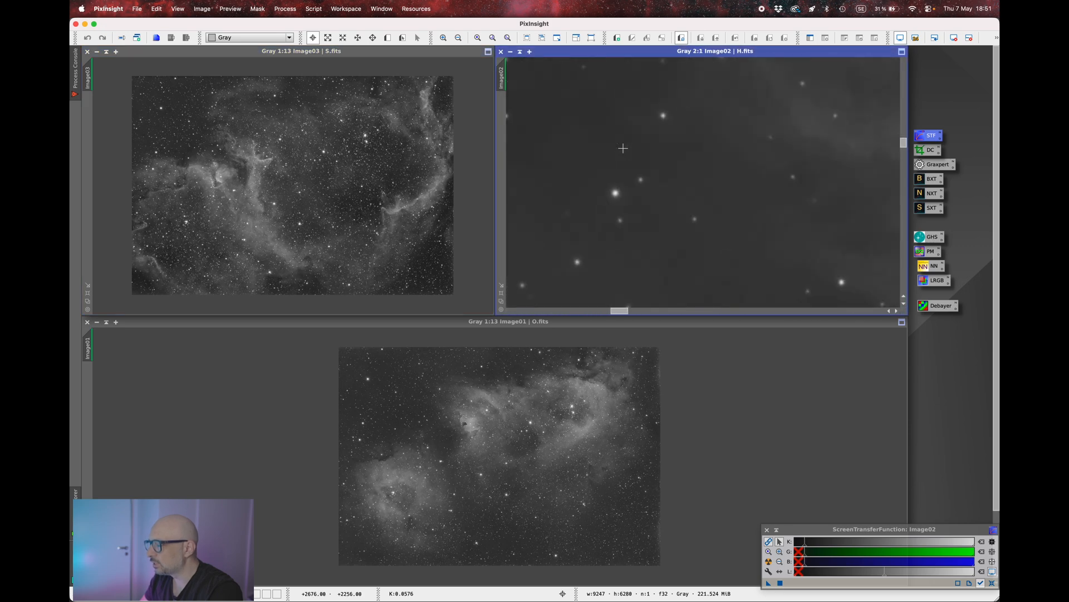
{"action": "scroll", "coordinate": [622, 148], "scroll_direction": "down", "scroll_amount": 13}
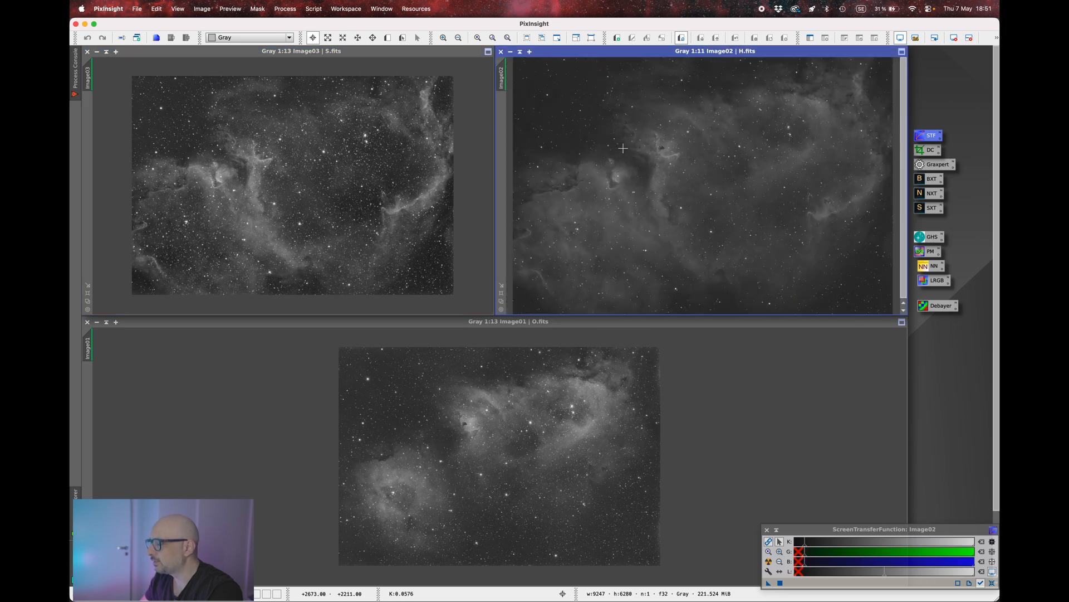
{"action": "scroll", "coordinate": [623, 148], "scroll_direction": "down", "scroll_amount": 1}
{"action": "left_click", "coordinate": [931, 152]}
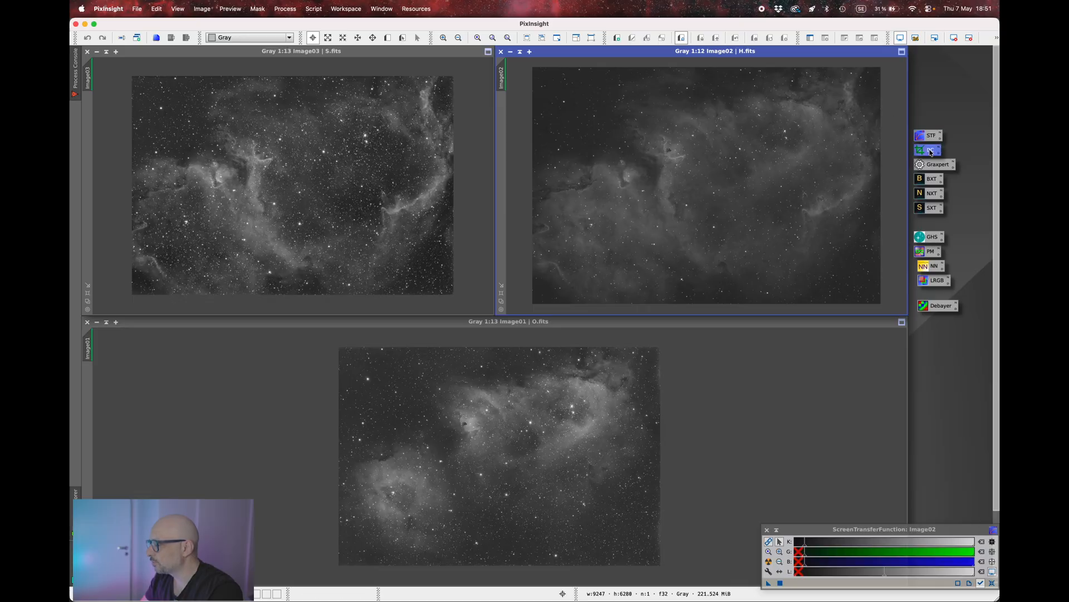
{"action": "left_click", "coordinate": [939, 166]}
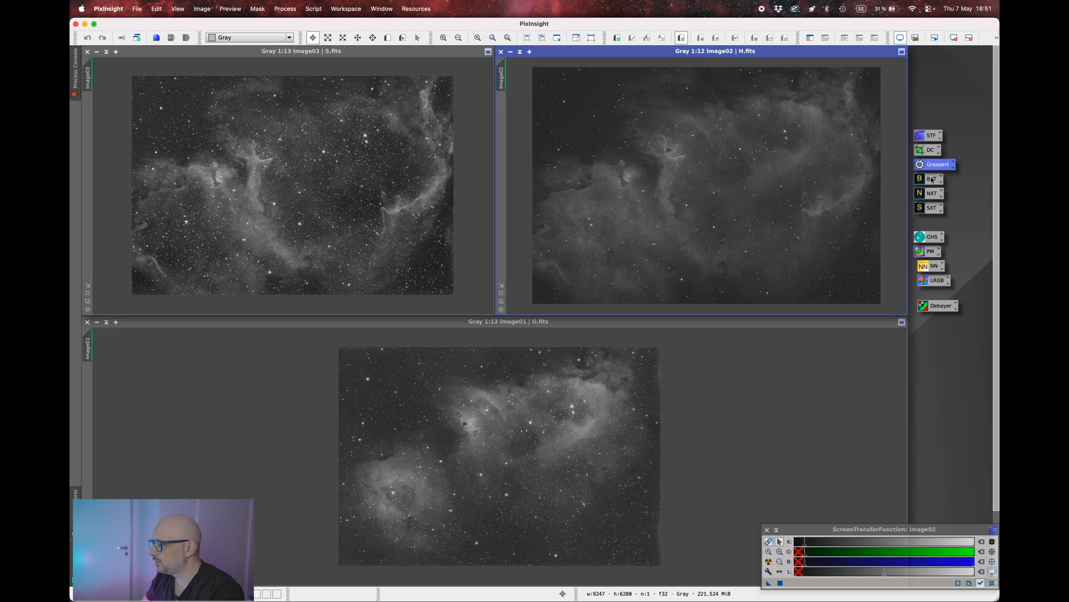
{"action": "left_click", "coordinate": [932, 179]}
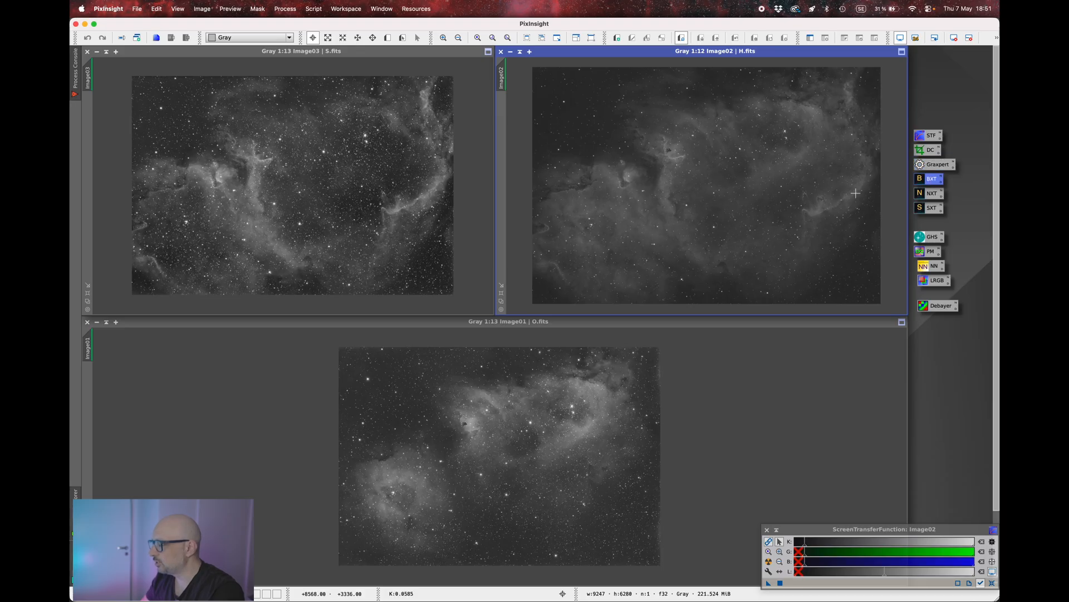
{"action": "left_click", "coordinate": [934, 194]}
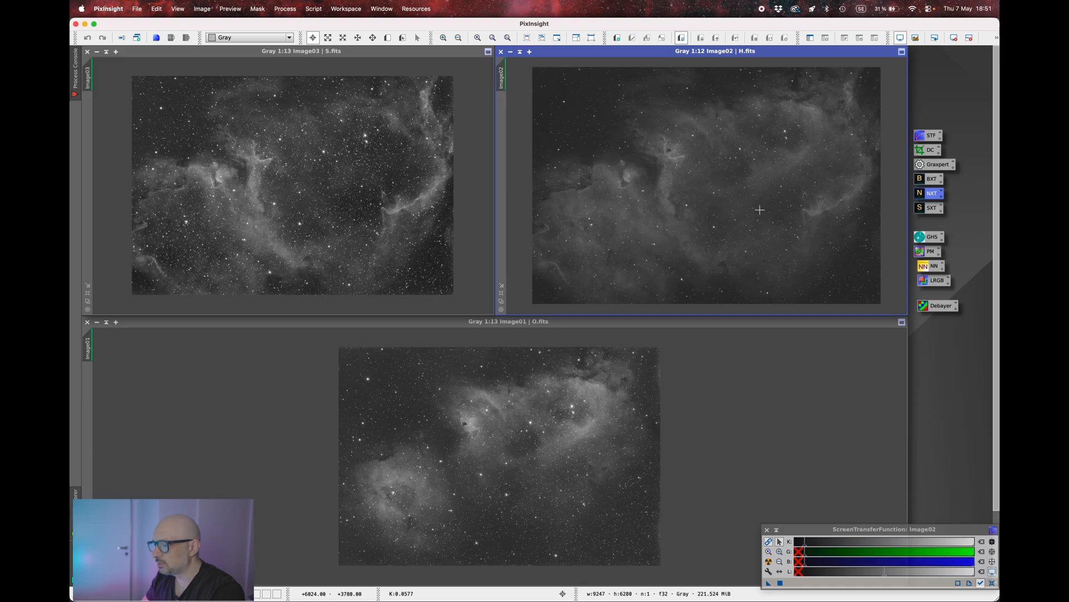
- Examine the stars and background noise in the H.fits image up close in two different areas
{"action": "scroll", "coordinate": [713, 204], "scroll_direction": "up", "scroll_amount": 1}
{"action": "scroll", "coordinate": [714, 204], "scroll_direction": "up", "scroll_amount": 9}
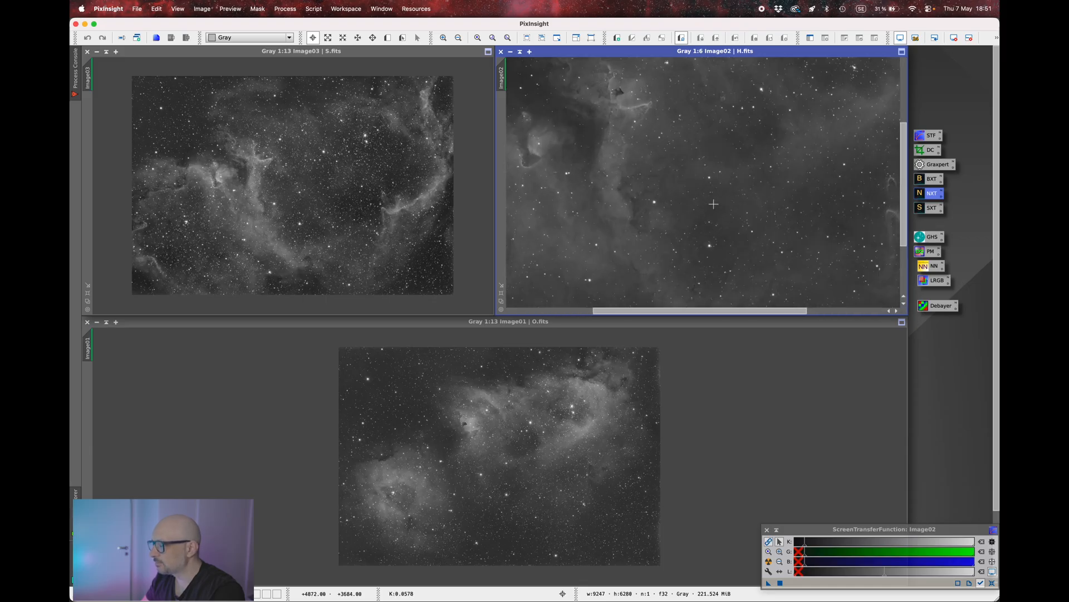
{"action": "scroll", "coordinate": [713, 204], "scroll_direction": "up", "scroll_amount": 2}
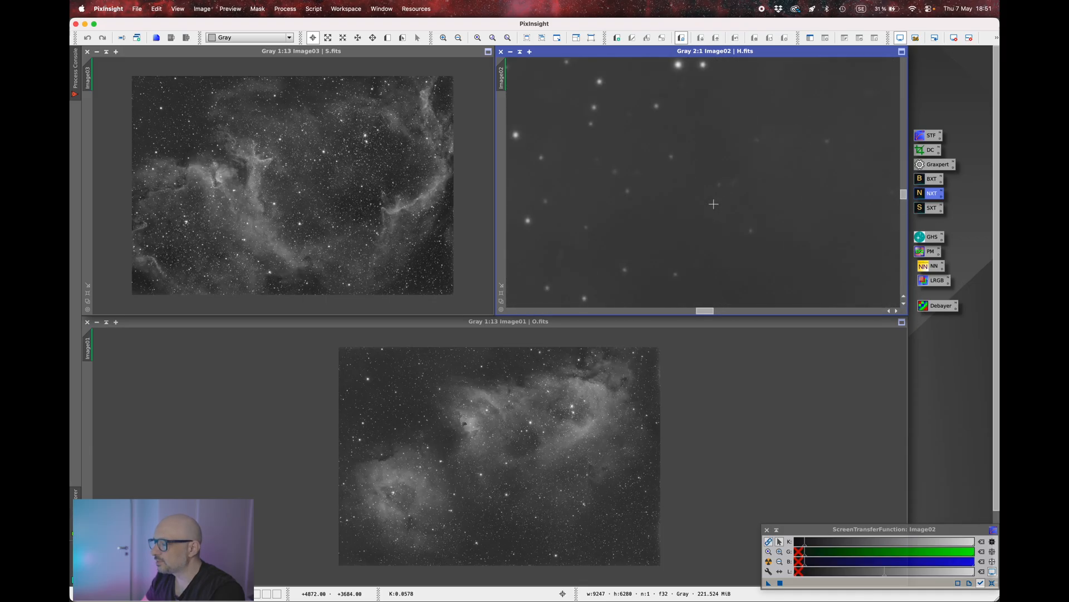
{"action": "scroll", "coordinate": [714, 204], "scroll_direction": "down", "scroll_amount": 10}
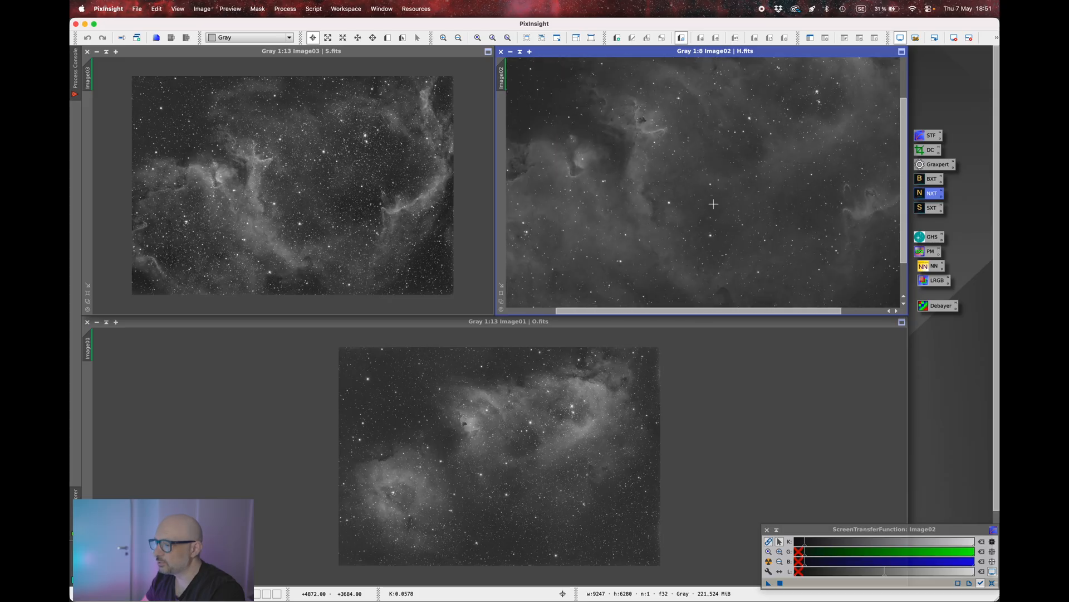
{"action": "scroll", "coordinate": [596, 118], "scroll_direction": "down", "scroll_amount": 2}
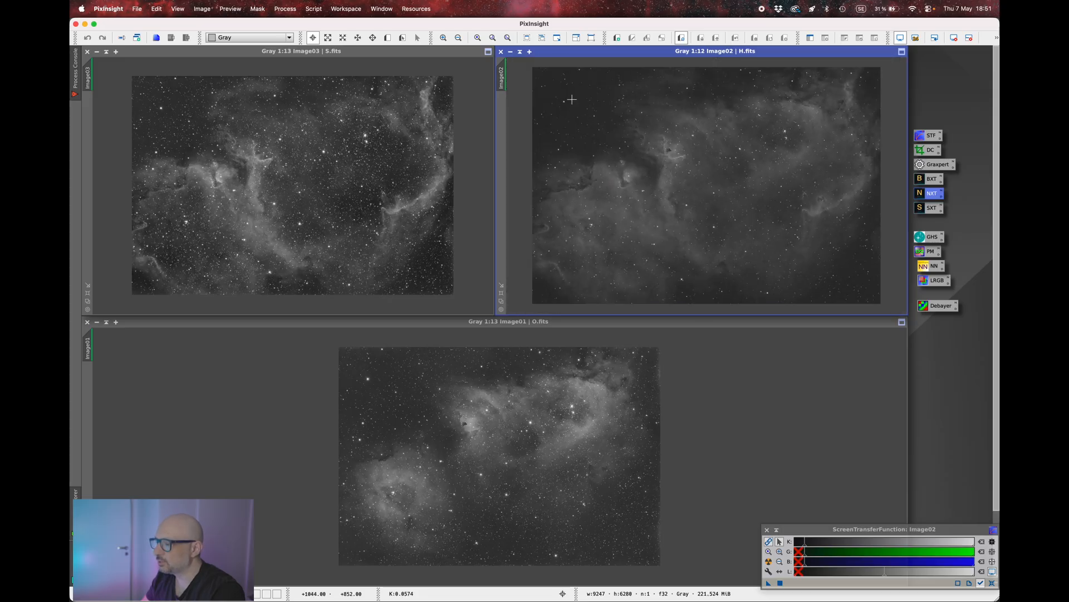
{"action": "scroll", "coordinate": [582, 128], "scroll_direction": "up", "scroll_amount": 10}
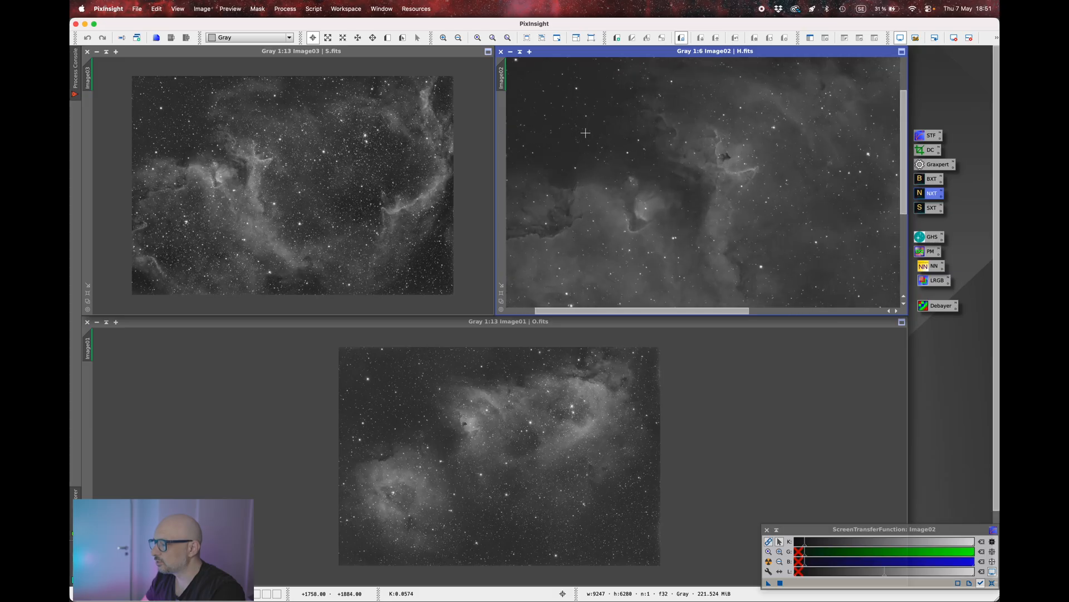
{"action": "scroll", "coordinate": [715, 217], "scroll_direction": "up", "scroll_amount": 2}
{"action": "scroll", "coordinate": [716, 218], "scroll_direction": "down", "scroll_amount": 3}
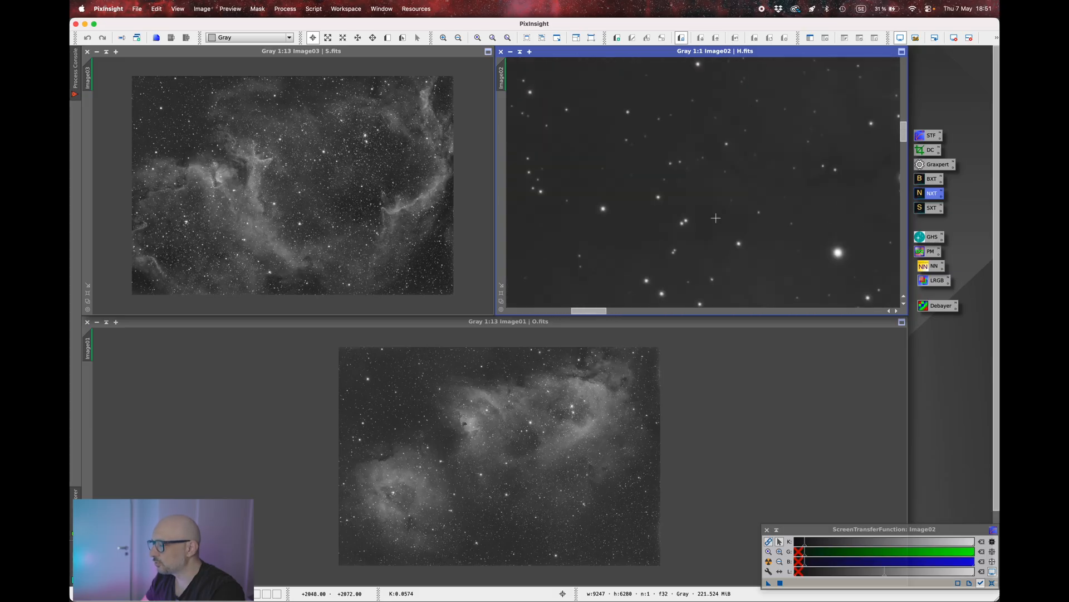
{"action": "scroll", "coordinate": [716, 218], "scroll_direction": "down", "scroll_amount": 9}
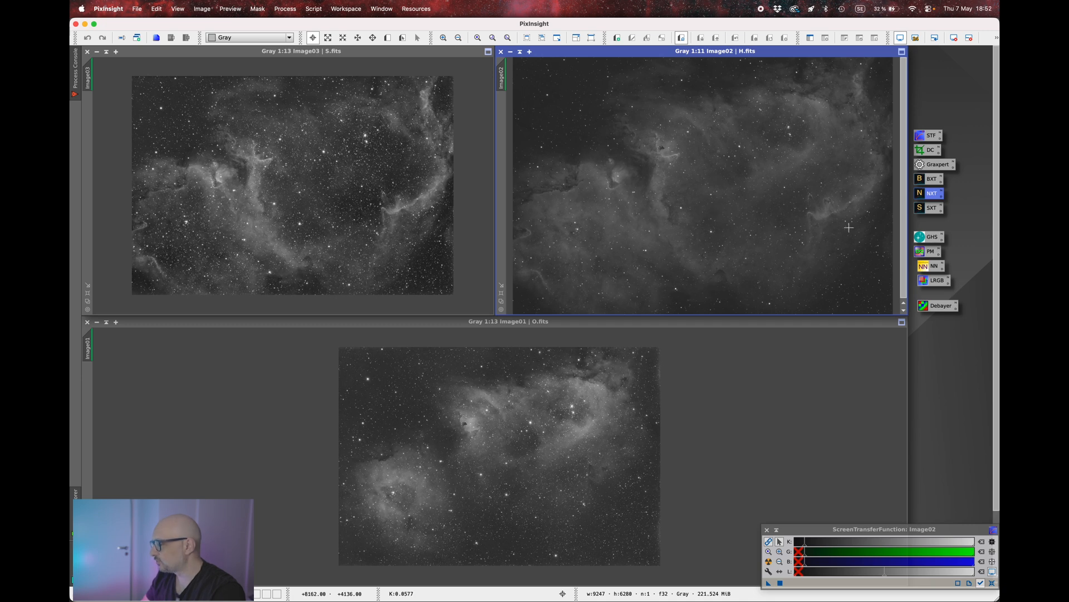
{"action": "left_click_drag", "start_coordinate": [976, 107], "coordinate": [914, 215]}
{"action": "left_click", "coordinate": [972, 199]}
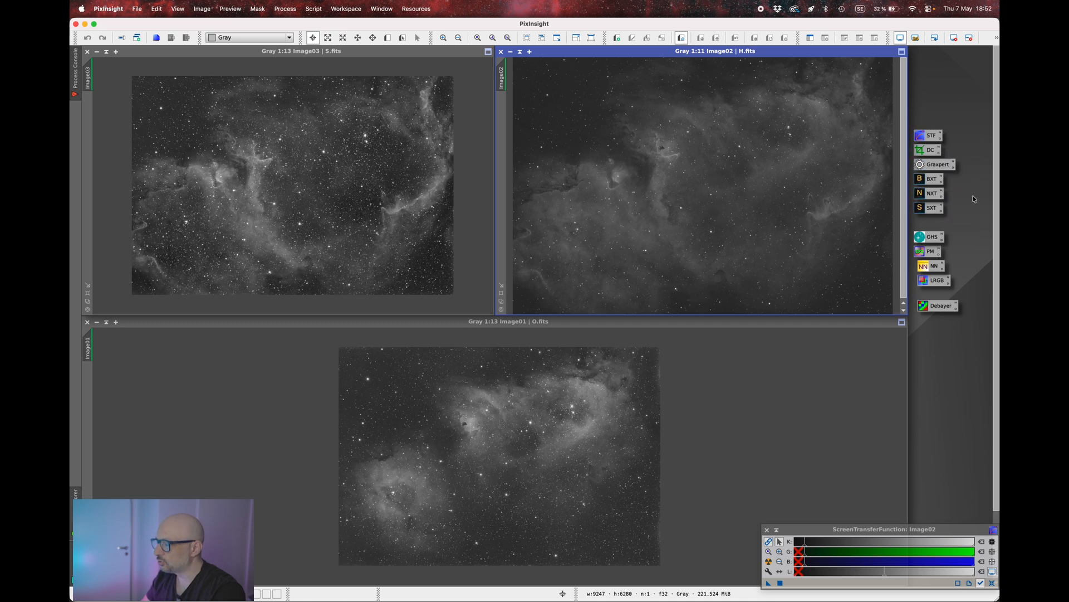
{"action": "left_click", "coordinate": [933, 241]}
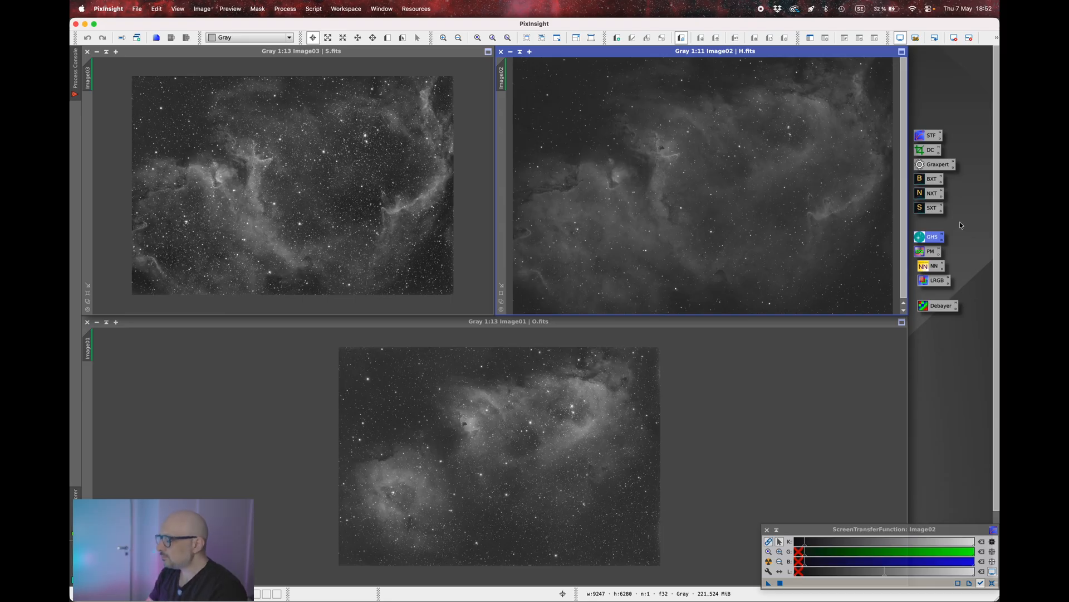
{"action": "left_click", "coordinate": [925, 251]}
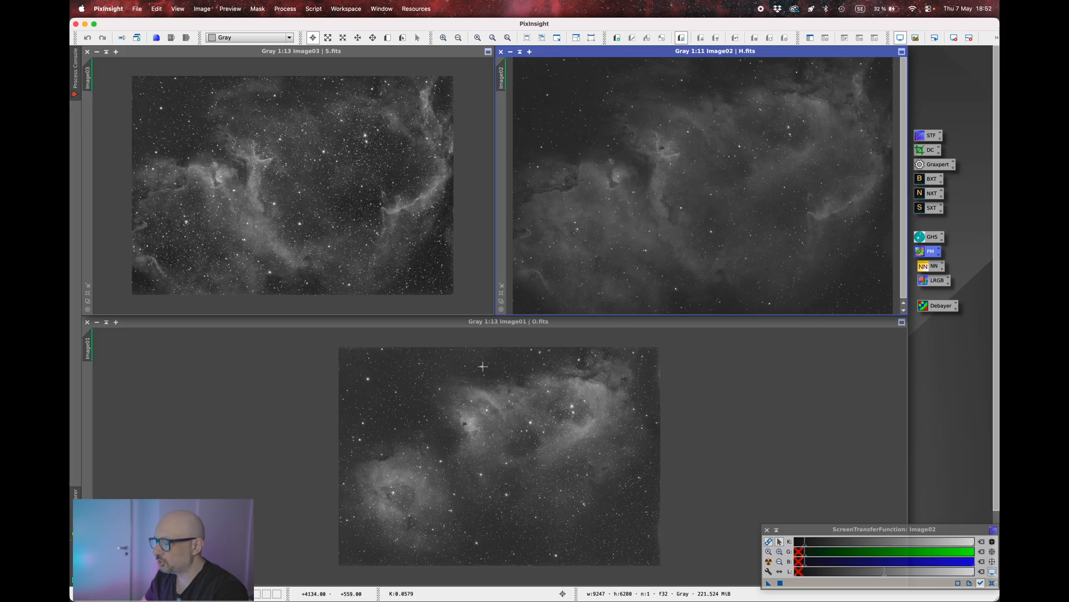
{"action": "left_click", "coordinate": [937, 267]}
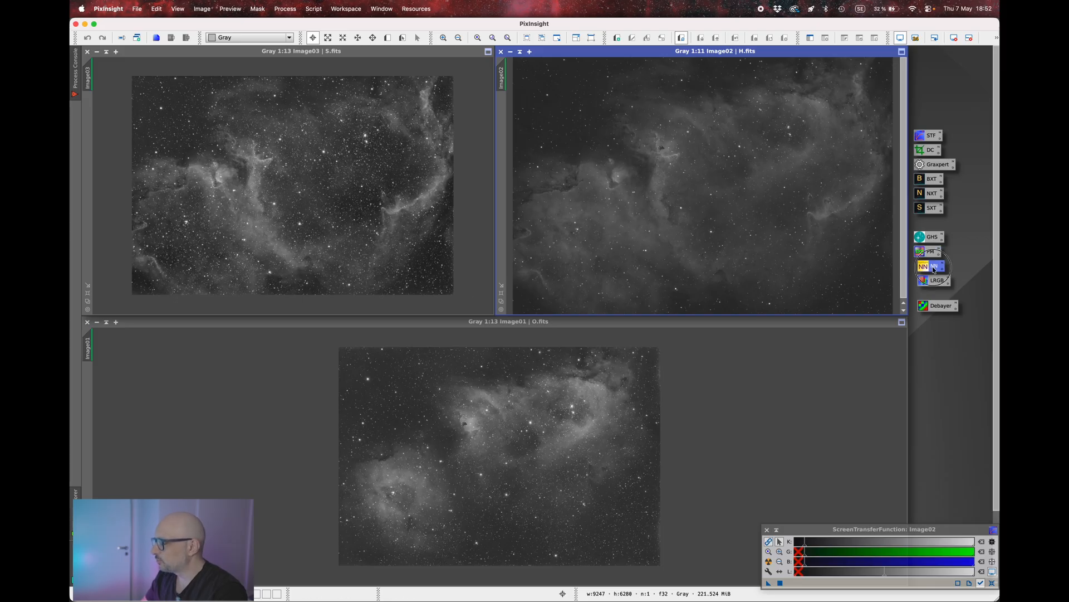
- Move the LRGB and Debayer process icons down, leaving a gap below the NN icon
{"action": "left_click_drag", "start_coordinate": [966, 279], "coordinate": [926, 326]}
{"action": "left_click_drag", "start_coordinate": [933, 280], "coordinate": [932, 307]}
{"action": "left_click", "coordinate": [968, 277]}
{"action": "left_click", "coordinate": [969, 271]}
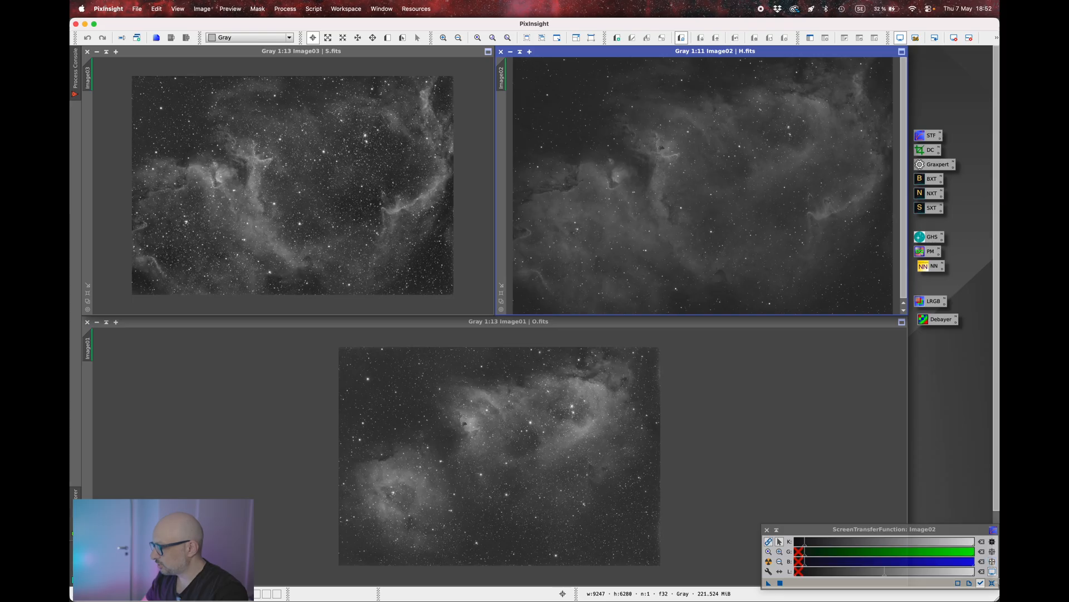
- Reset the ScreenTransferFunction display stretch on the H.fits, O.fits and S.fits images and close the process window
{"action": "left_click", "coordinate": [992, 582]}
{"action": "left_click", "coordinate": [791, 368]}
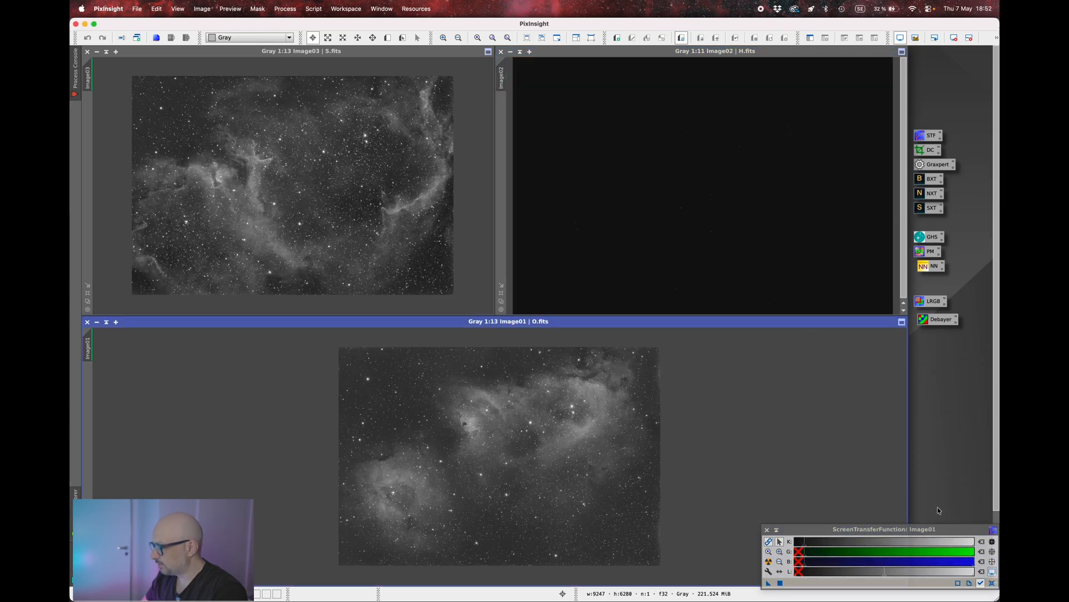
{"action": "left_click", "coordinate": [992, 583]}
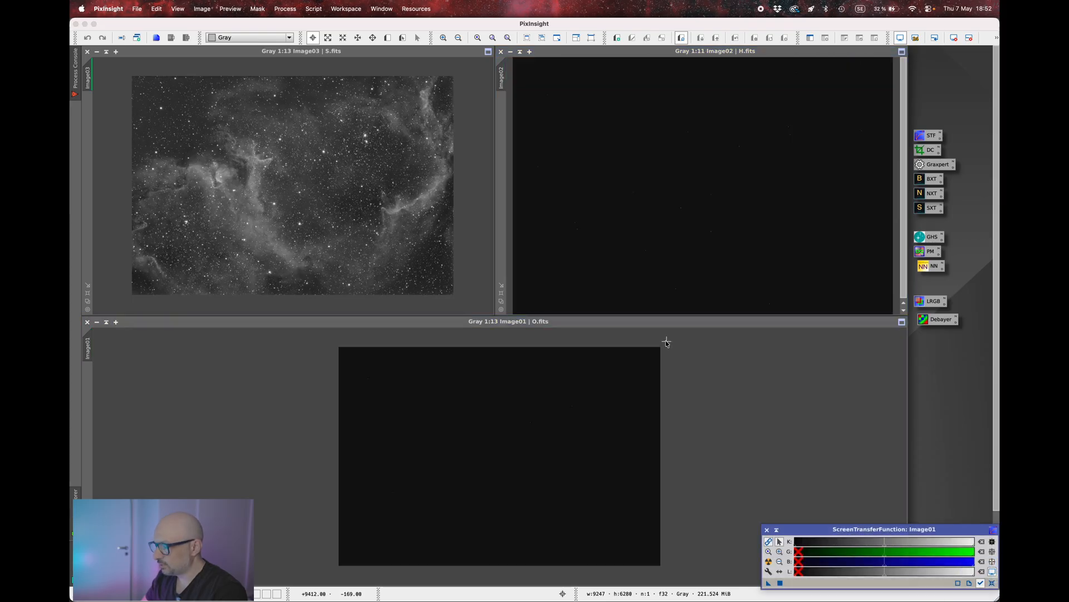
{"action": "left_click", "coordinate": [478, 229]}
{"action": "left_click", "coordinate": [992, 583]}
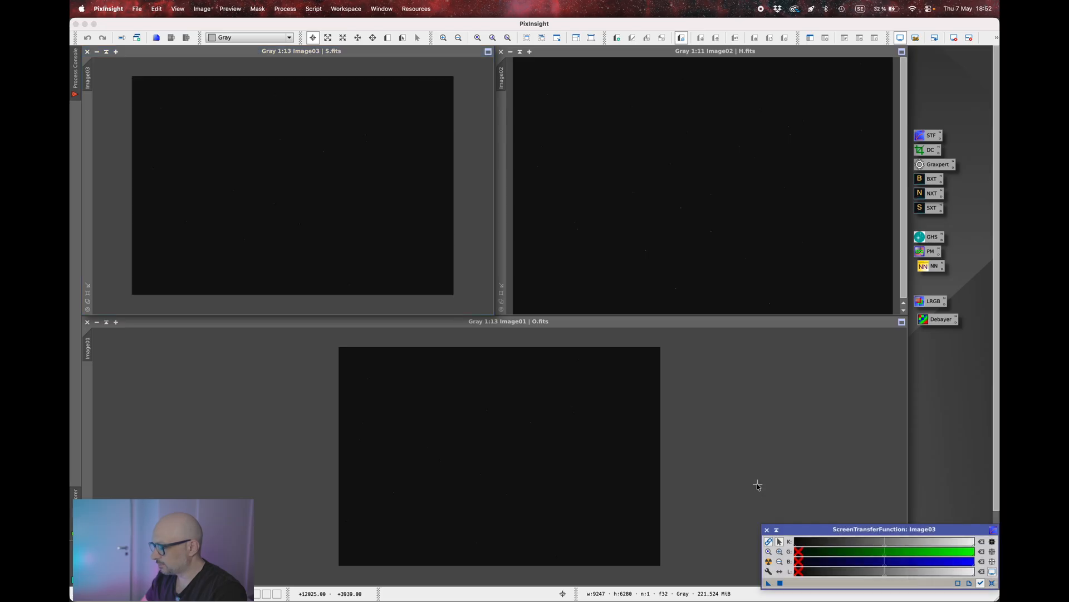
{"action": "left_click", "coordinate": [767, 528]}
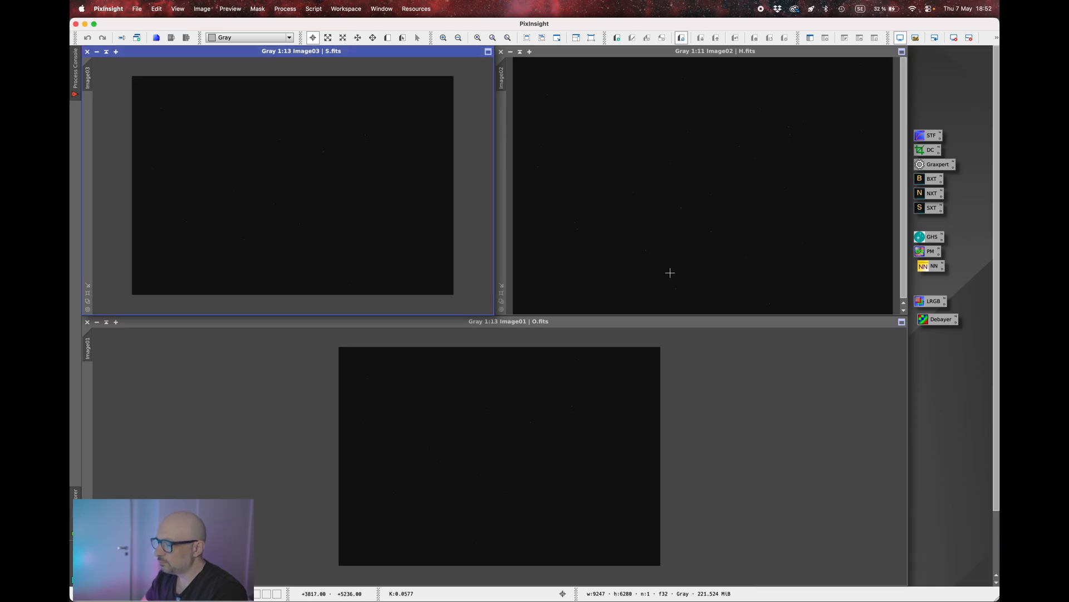
- Open GeneralizedHyperbolicStretch for the O.fits image and show its histogram in logarithmic form at zoom 8
{"action": "left_click", "coordinate": [754, 375]}
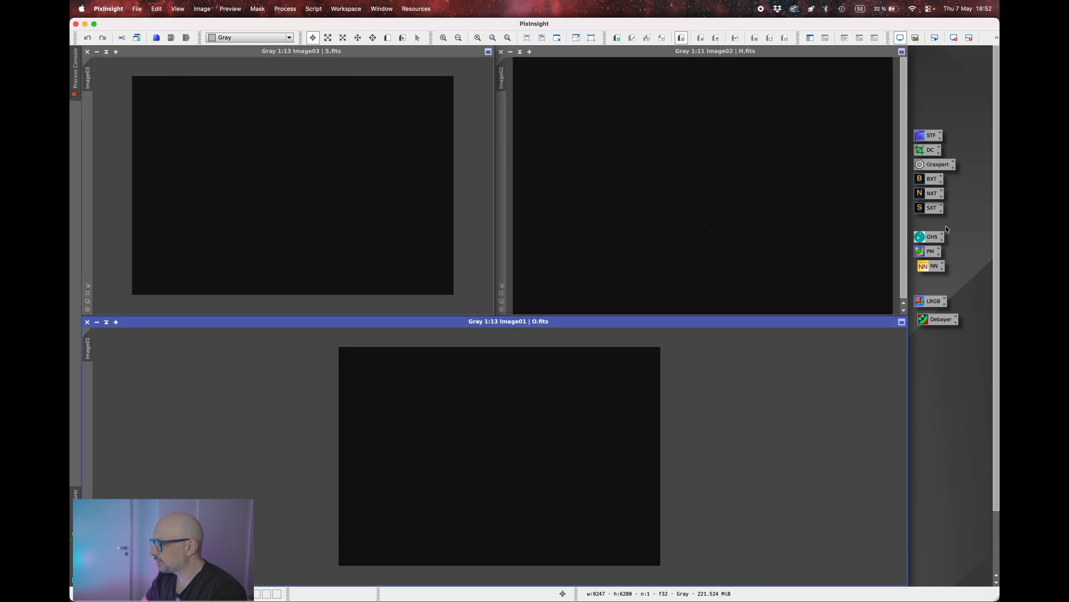
{"action": "double_click", "coordinate": [925, 239]}
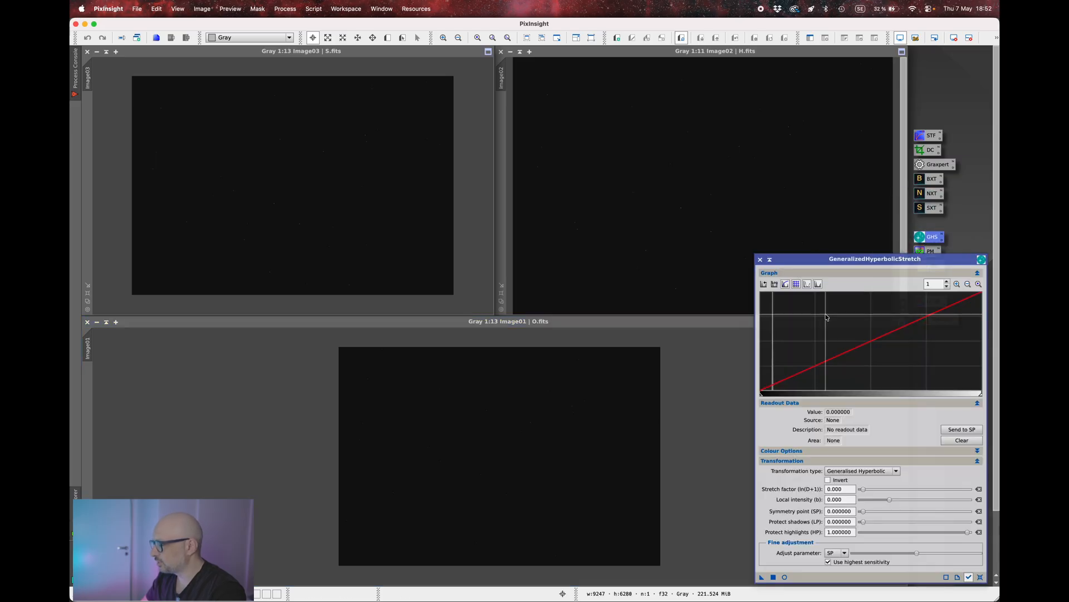
{"action": "left_click", "coordinate": [775, 284]}
{"action": "left_click", "coordinate": [946, 281]}
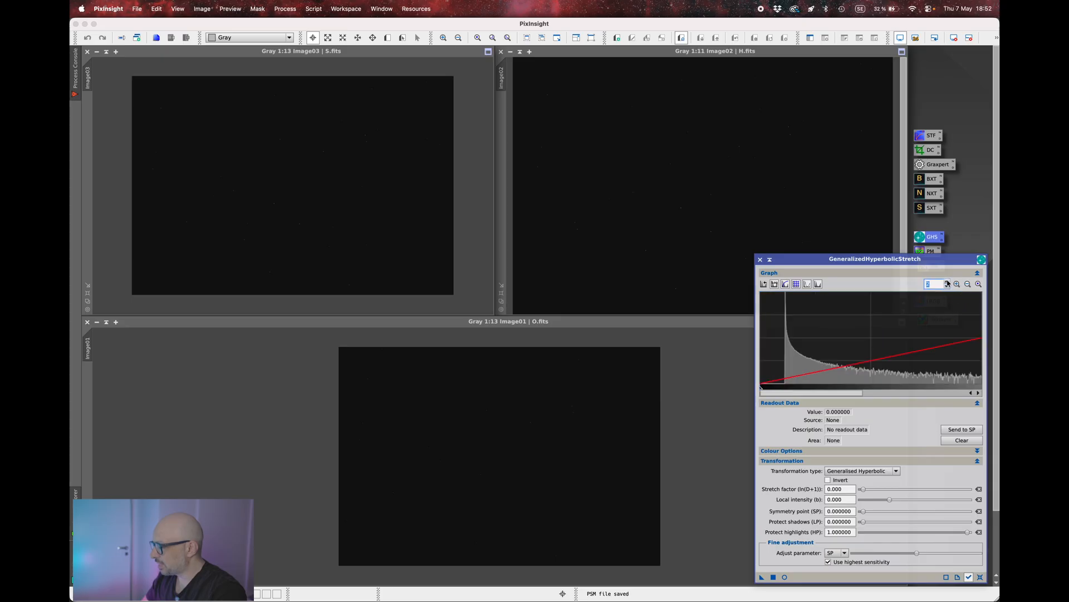
{"action": "left_click", "coordinate": [947, 281]}
{"action": "left_click", "coordinate": [947, 282]}
{"action": "left_click", "coordinate": [946, 282]}
{"action": "left_click", "coordinate": [947, 282]}
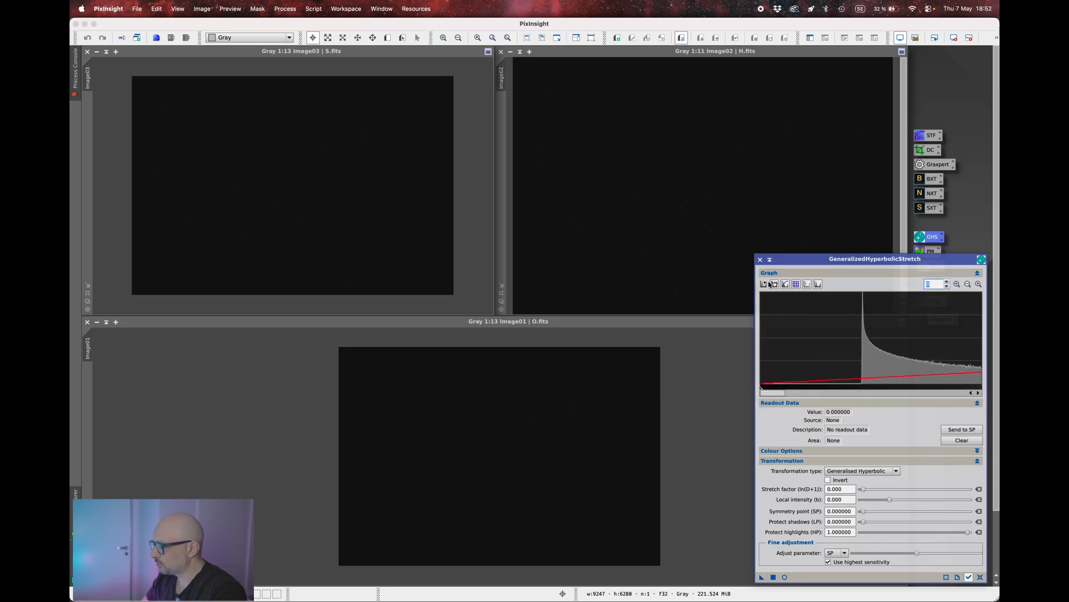
- Apply a Linear transformation to O.fits with the blackpoint at 0.056277, where its histogram starts, and reset the process settings
{"action": "left_click", "coordinate": [861, 324]}
{"action": "left_click", "coordinate": [869, 471]}
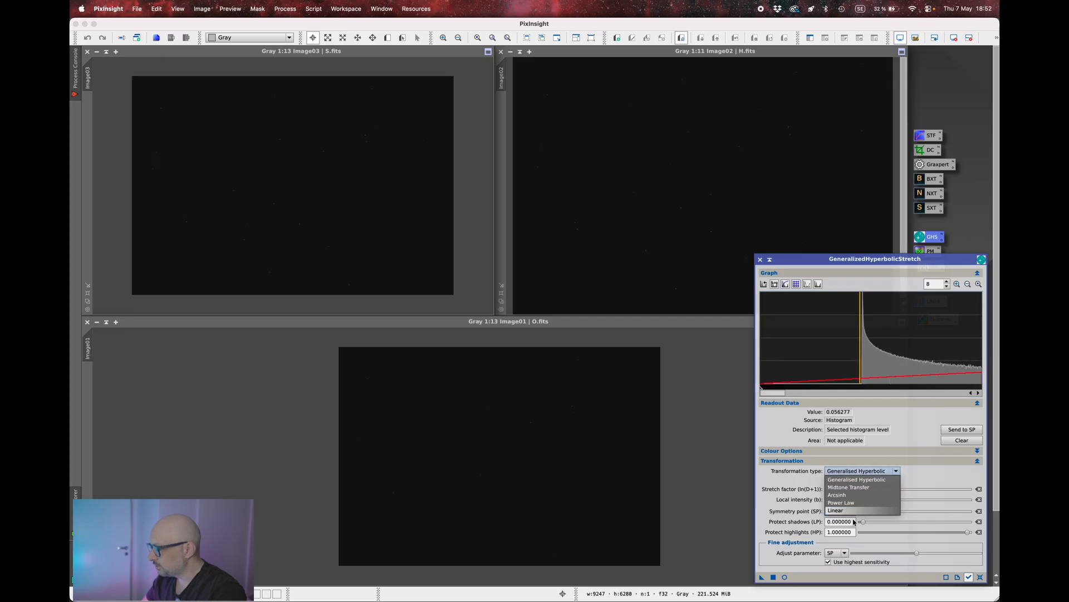
{"action": "left_click", "coordinate": [856, 511]}
{"action": "left_click", "coordinate": [961, 419]}
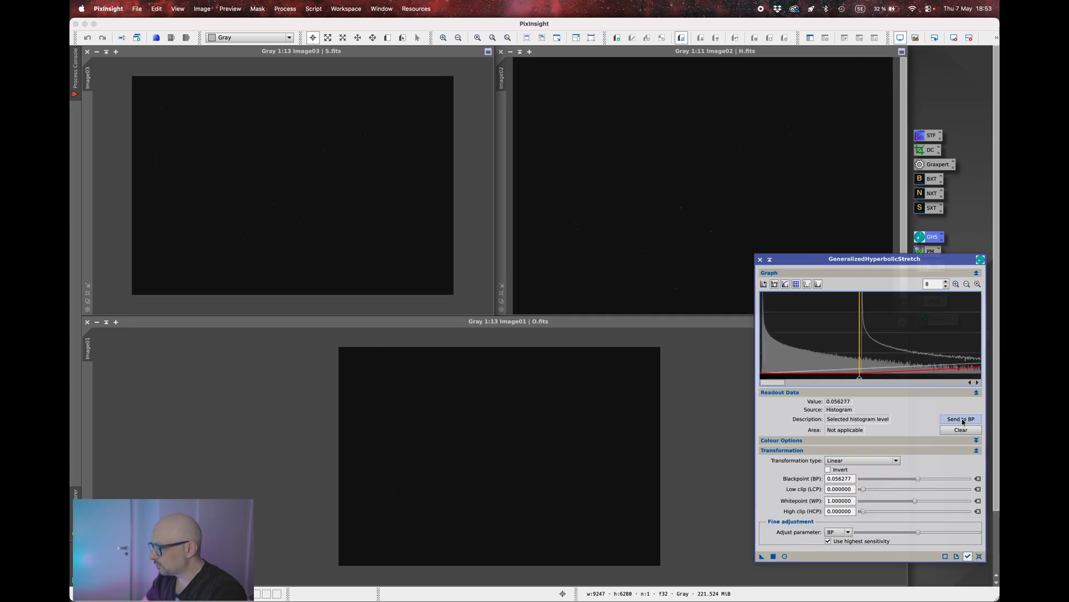
{"action": "left_click", "coordinate": [773, 557]}
{"action": "left_click", "coordinate": [979, 556]}
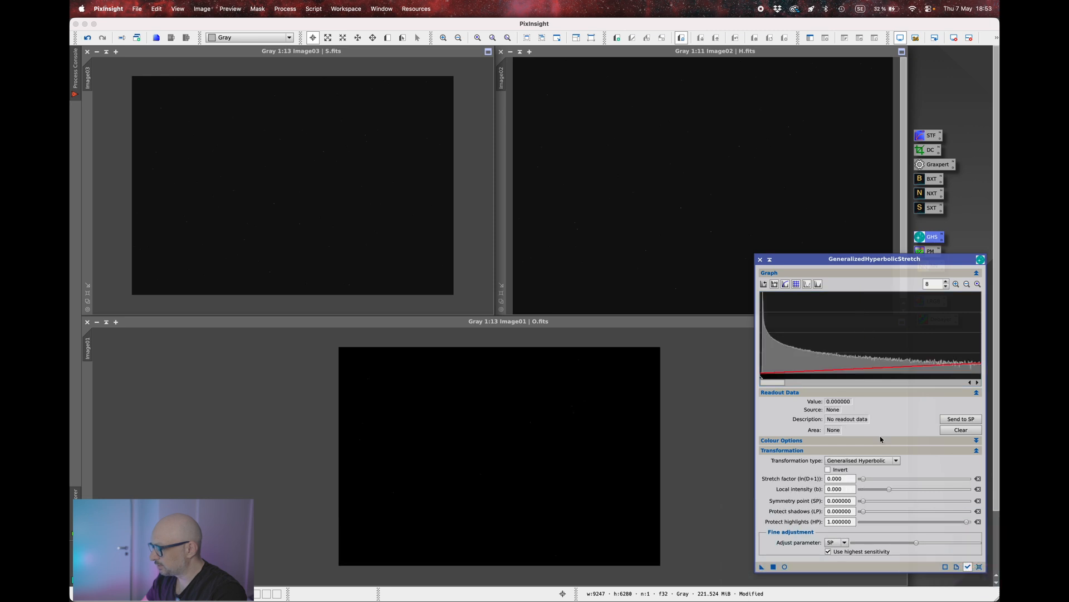
- Apply a Linear transformation to H.fits with the blackpoint at 0.055740, where its histogram starts, and reset the process settings
{"action": "left_click", "coordinate": [738, 142]}
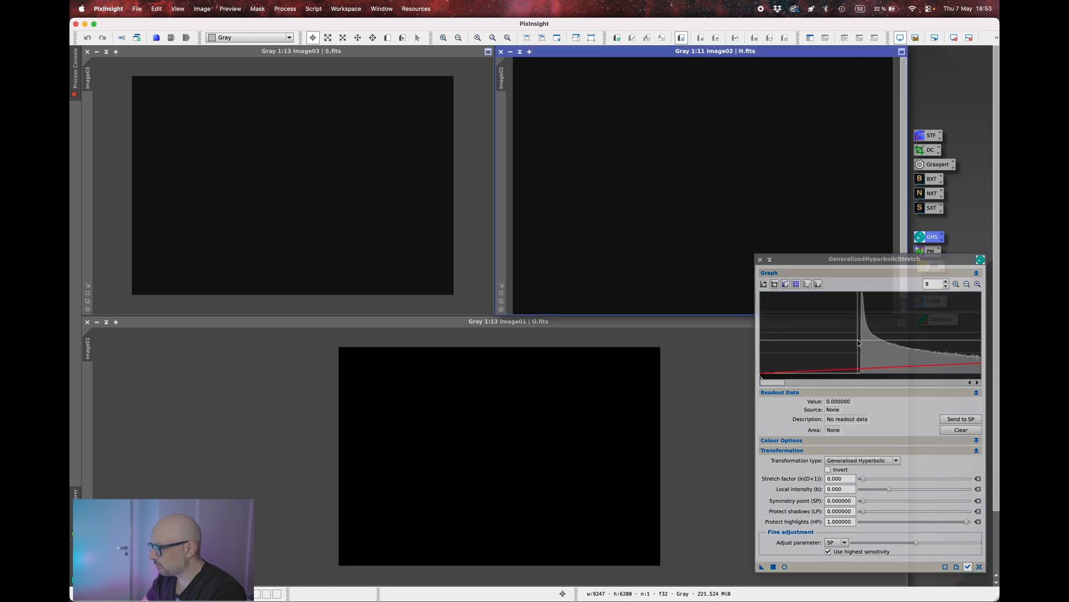
{"action": "left_click", "coordinate": [858, 344]}
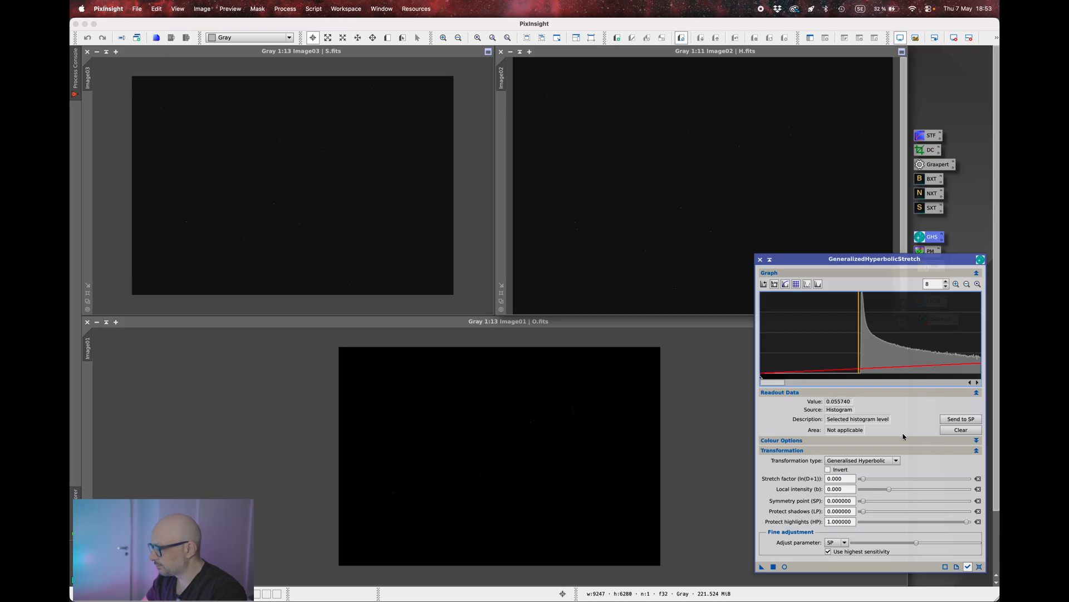
{"action": "left_click", "coordinate": [866, 460]}
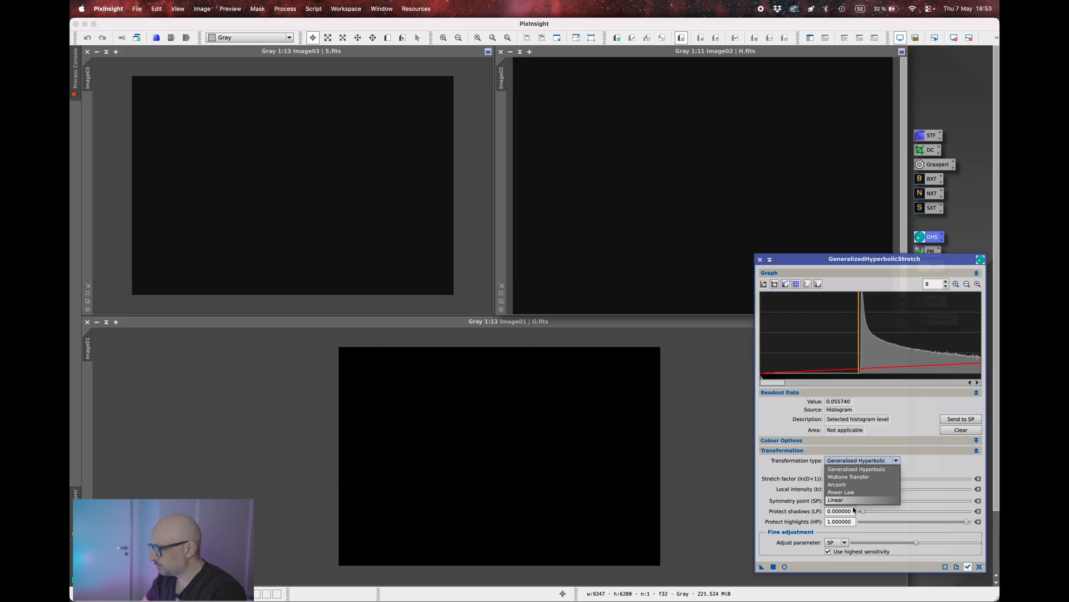
{"action": "left_click", "coordinate": [855, 500]}
{"action": "left_click", "coordinate": [961, 419]}
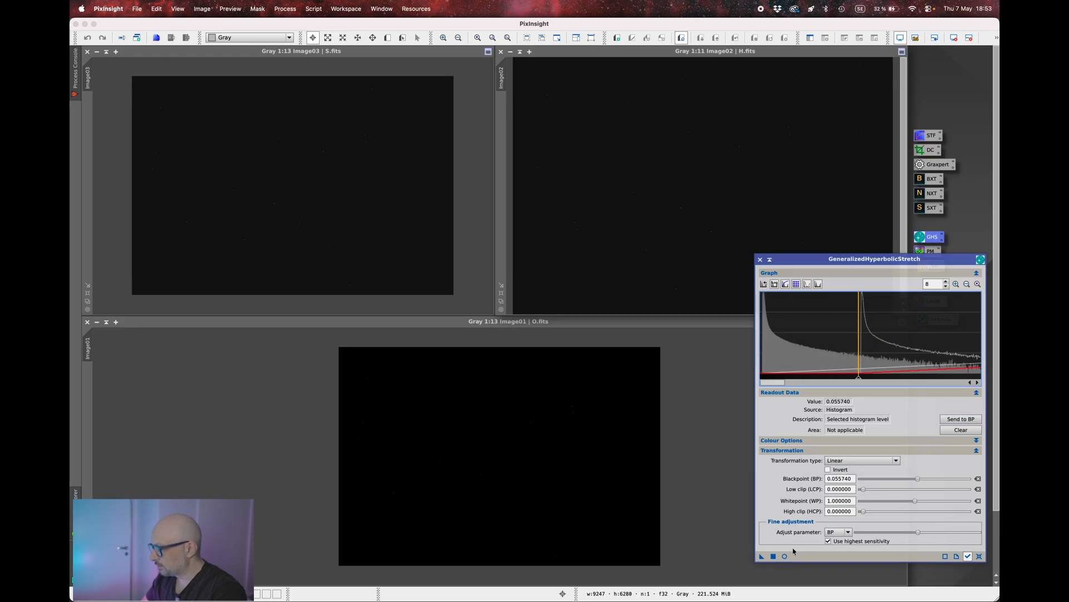
{"action": "left_click", "coordinate": [773, 556]}
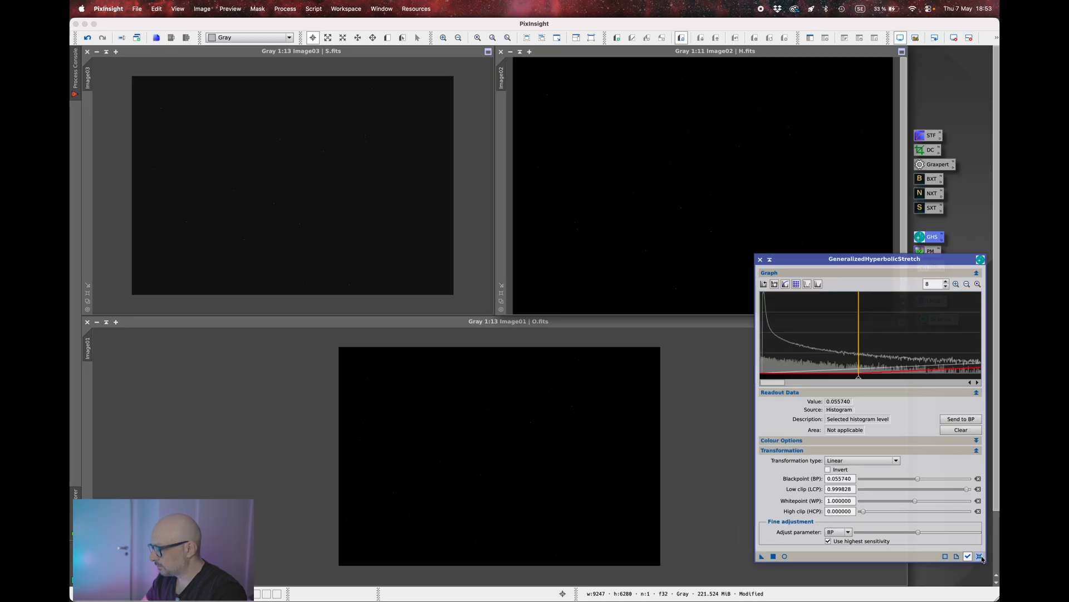
{"action": "left_click", "coordinate": [979, 556]}
- Apply a Linear transformation to S.fits with the blackpoint at 0.056507, where its histogram starts, and reset the process settings
{"action": "left_click", "coordinate": [457, 78]}
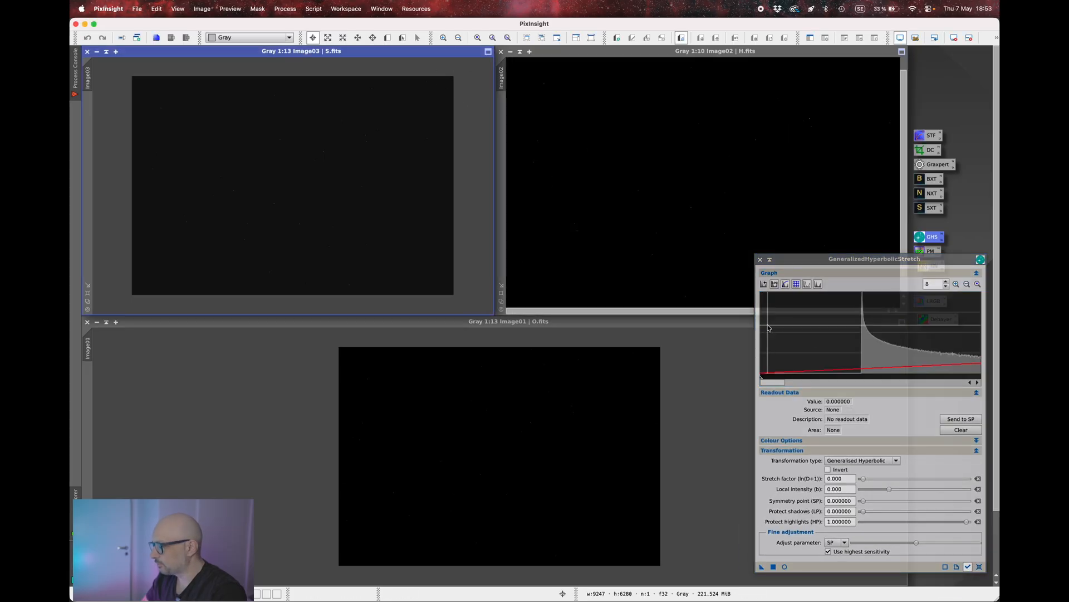
{"action": "left_click", "coordinate": [860, 322]}
{"action": "left_click", "coordinate": [860, 461]}
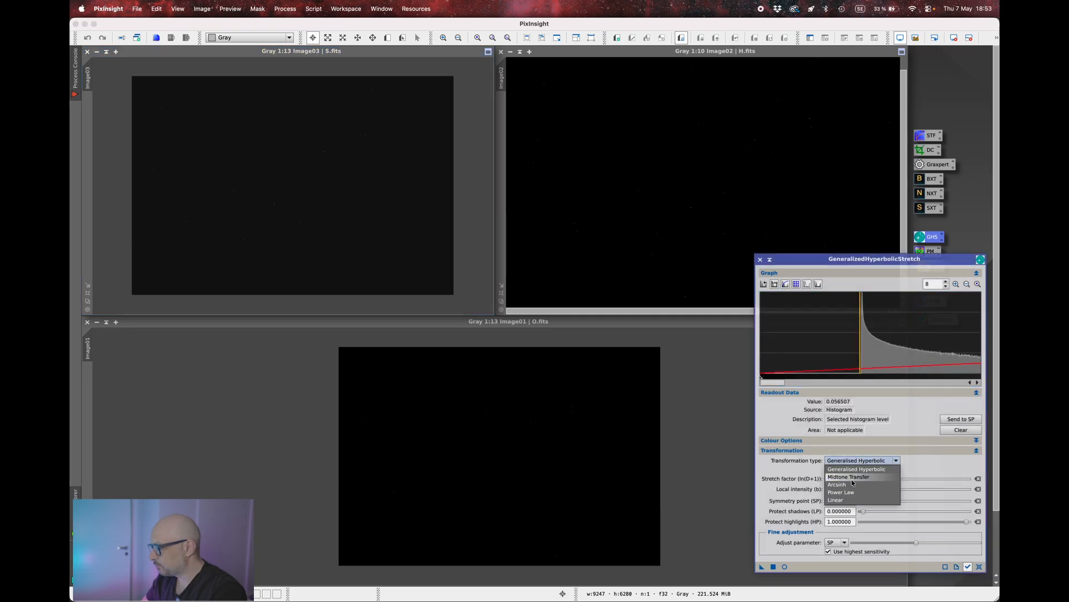
{"action": "left_click", "coordinate": [838, 500]}
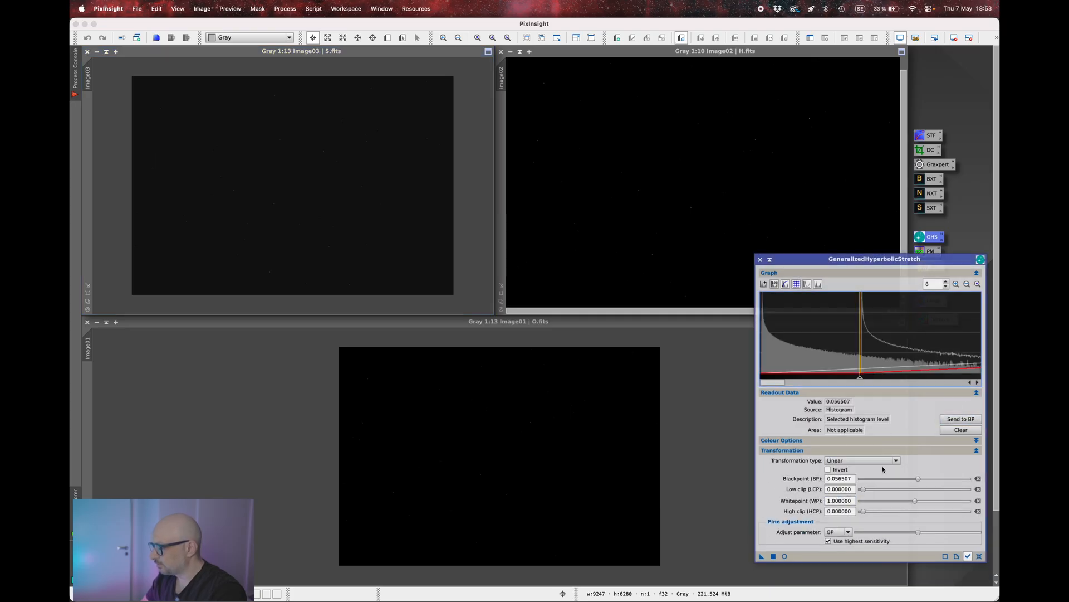
{"action": "left_click", "coordinate": [773, 556]}
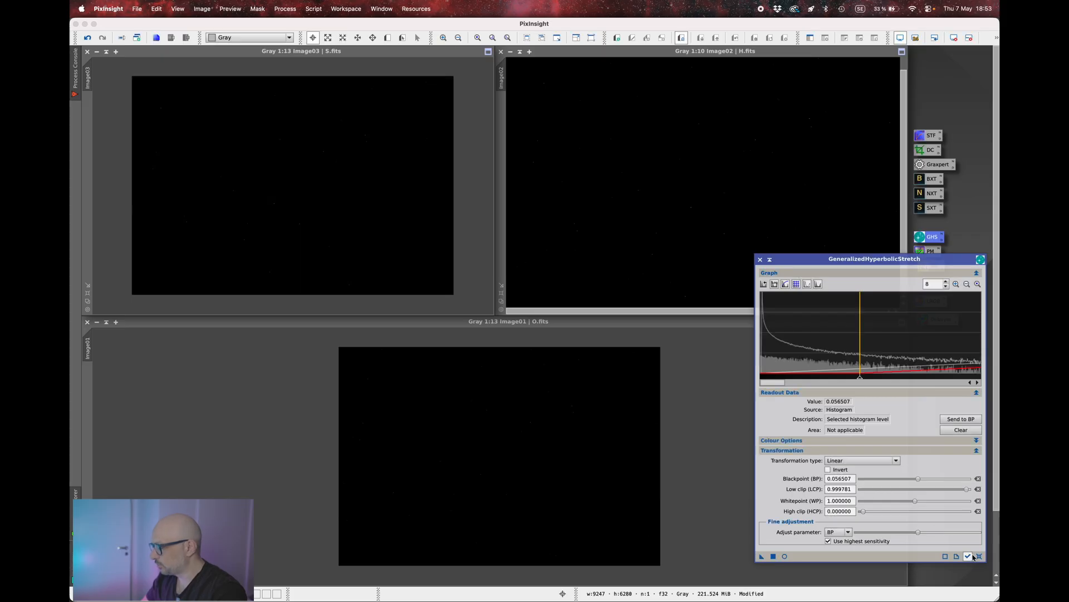
{"action": "left_click", "coordinate": [979, 556]}
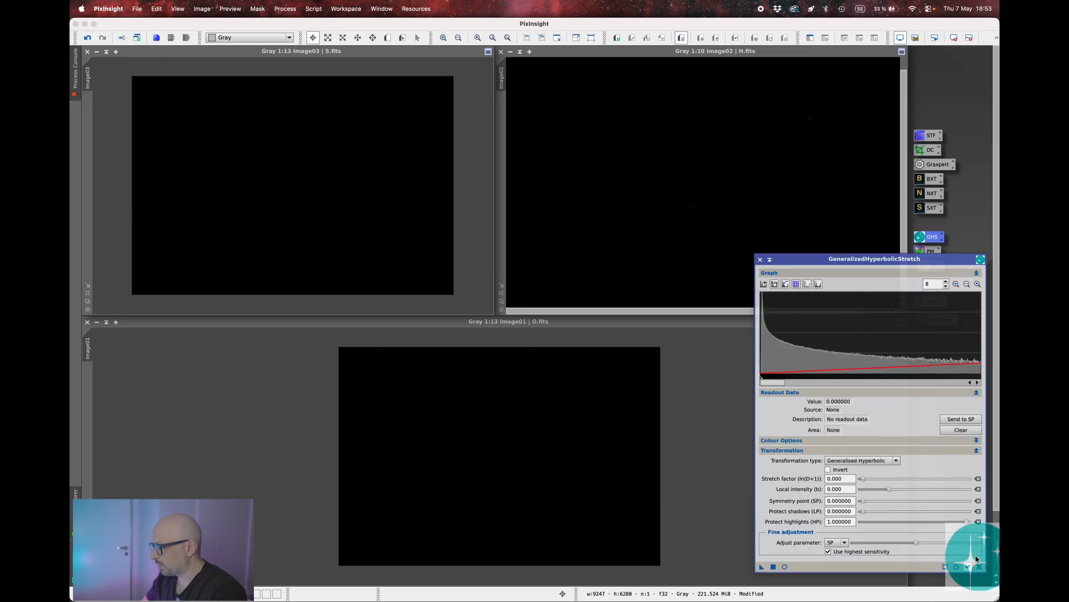
- Switch the histogram back to linear display, make O.fits the active image and set the graph zoom to 138
{"action": "left_click", "coordinate": [774, 284]}
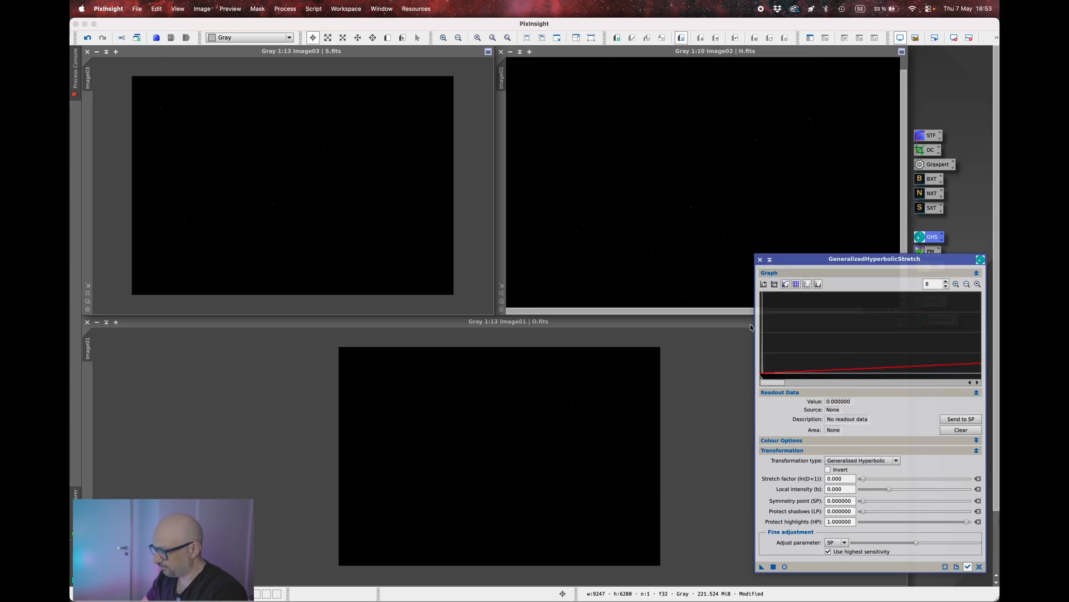
{"action": "left_click", "coordinate": [688, 334]}
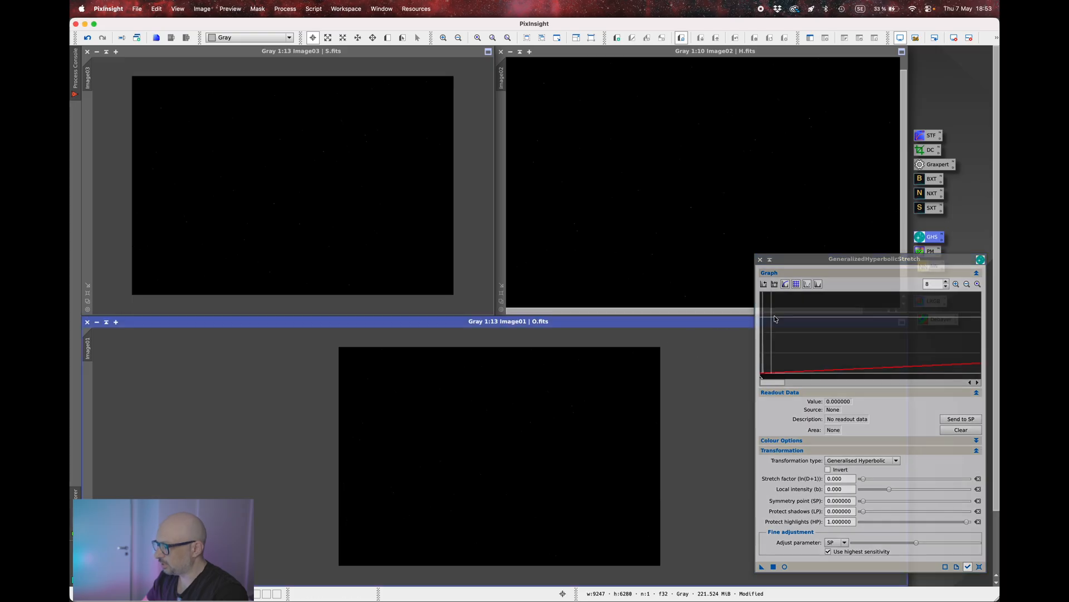
{"action": "left_click", "coordinate": [933, 283]}
{"action": "type", "text": "3"}
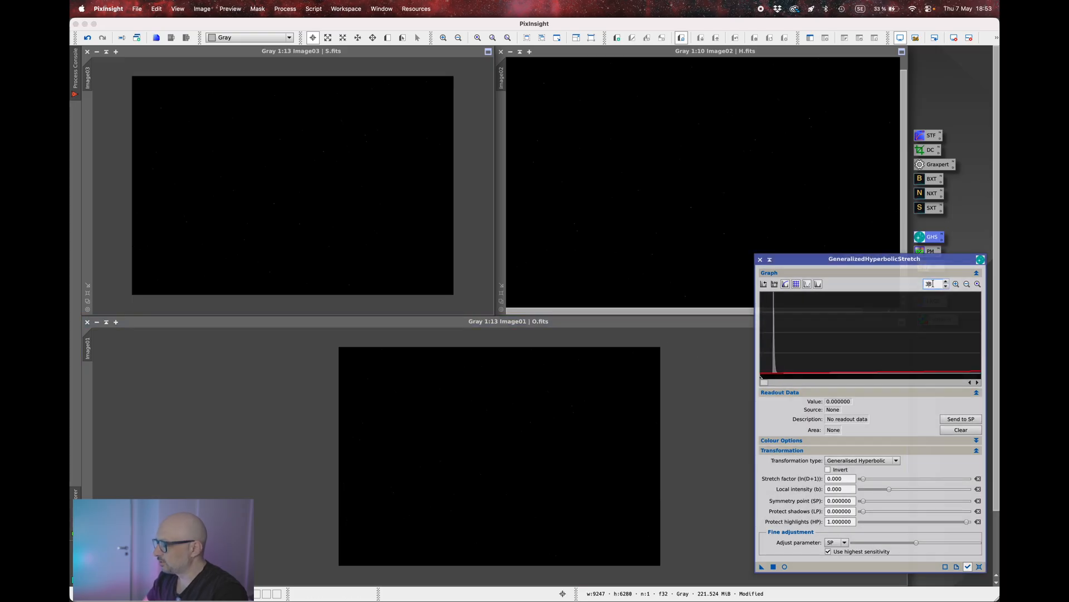
{"action": "type", "text": "1"}
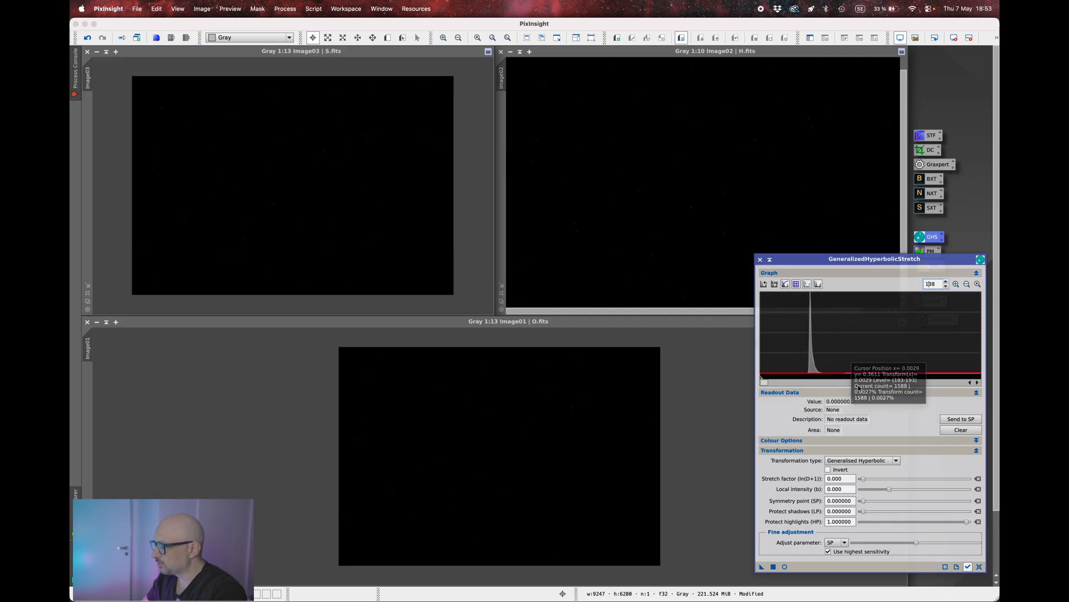
- Set the symmetry point to 0.001689 from the O.fits histogram peak and return the graph zoom to 1
{"action": "mouse_move", "coordinate": [822, 500]}
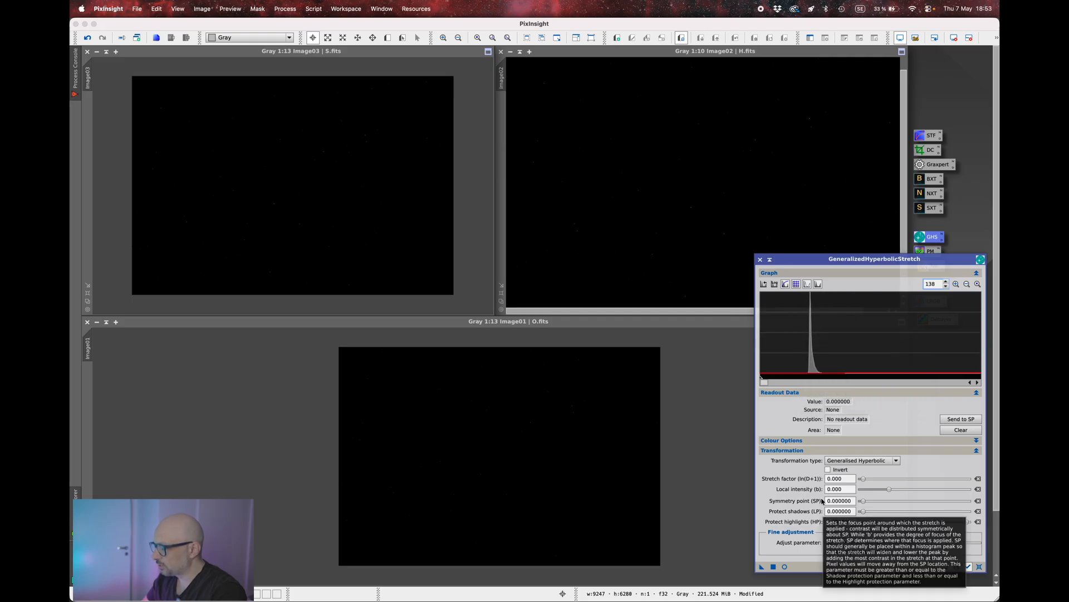
{"action": "left_click", "coordinate": [812, 366]}
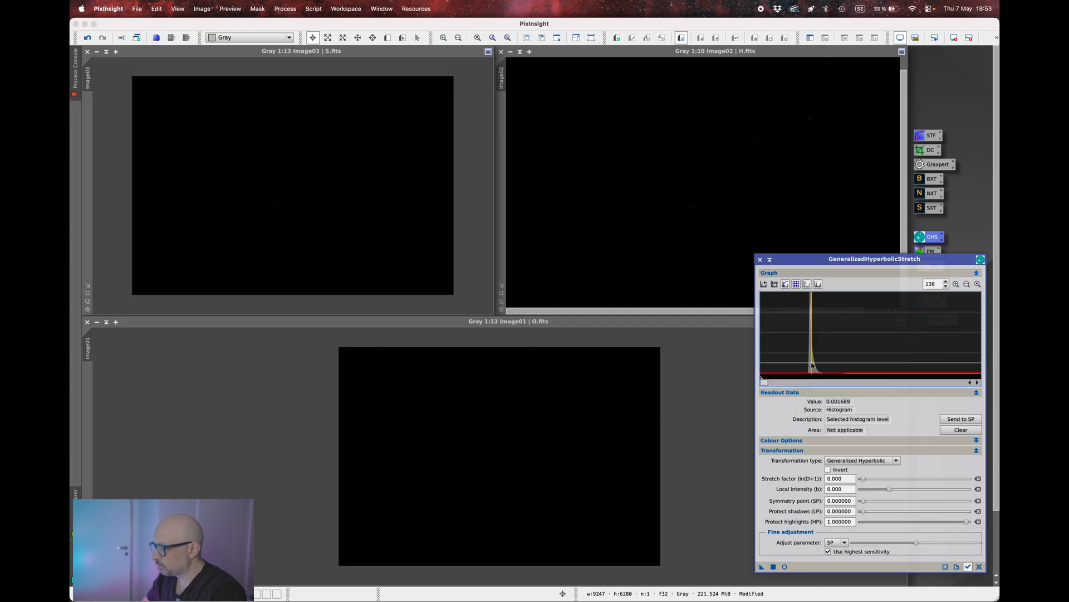
{"action": "left_click", "coordinate": [961, 418]}
{"action": "left_click", "coordinate": [967, 284]}
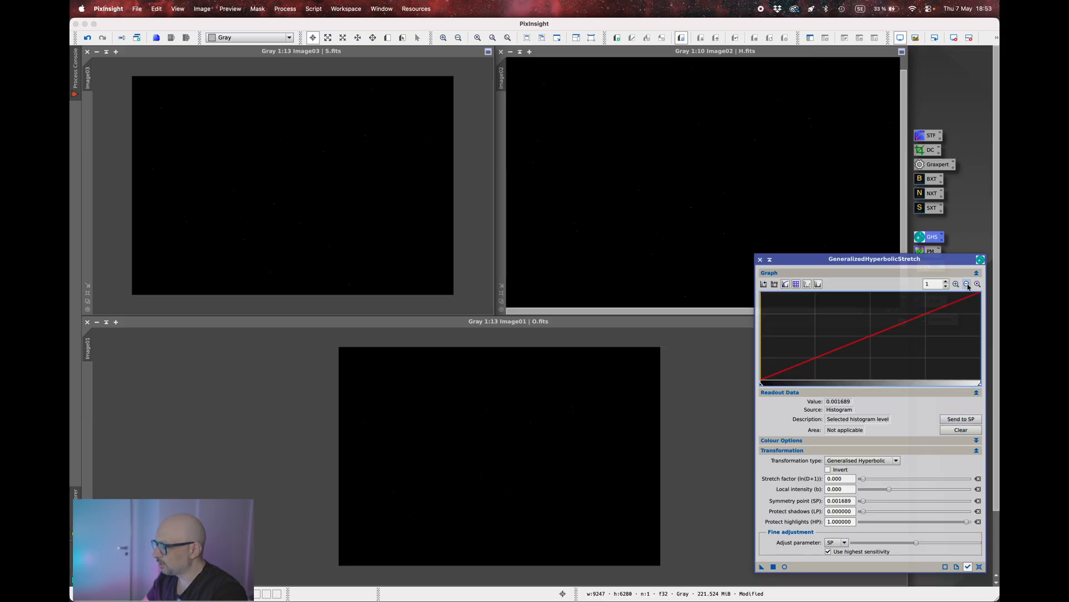
- Show the real-time preview of O.fits, try a stretch factor of about 9.390, and settle on 1.140
{"action": "left_click", "coordinate": [785, 566]}
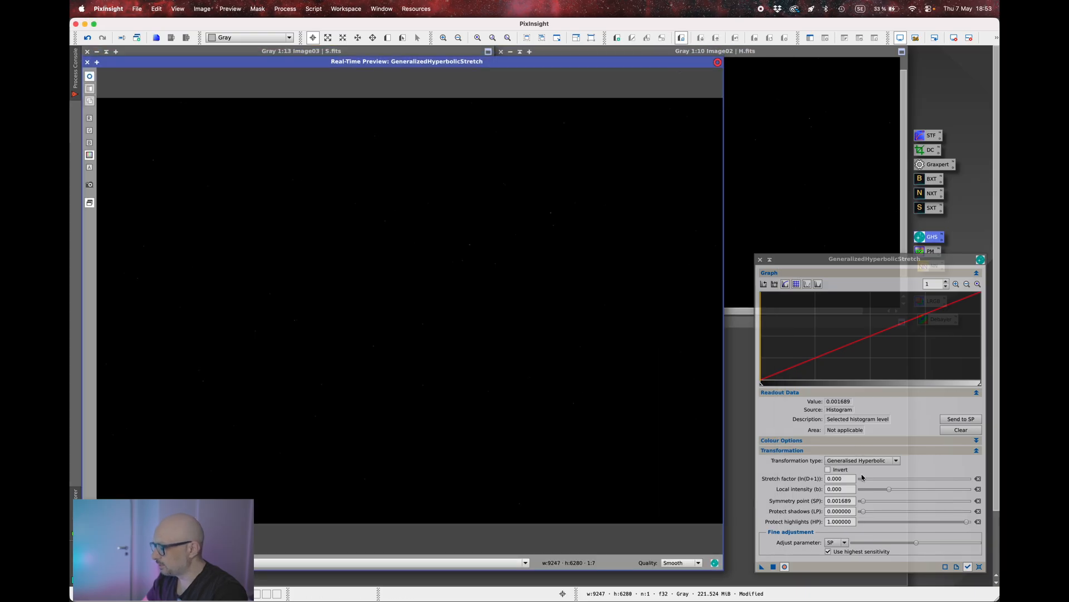
{"action": "left_click_drag", "start_coordinate": [863, 480], "coordinate": [912, 482]}
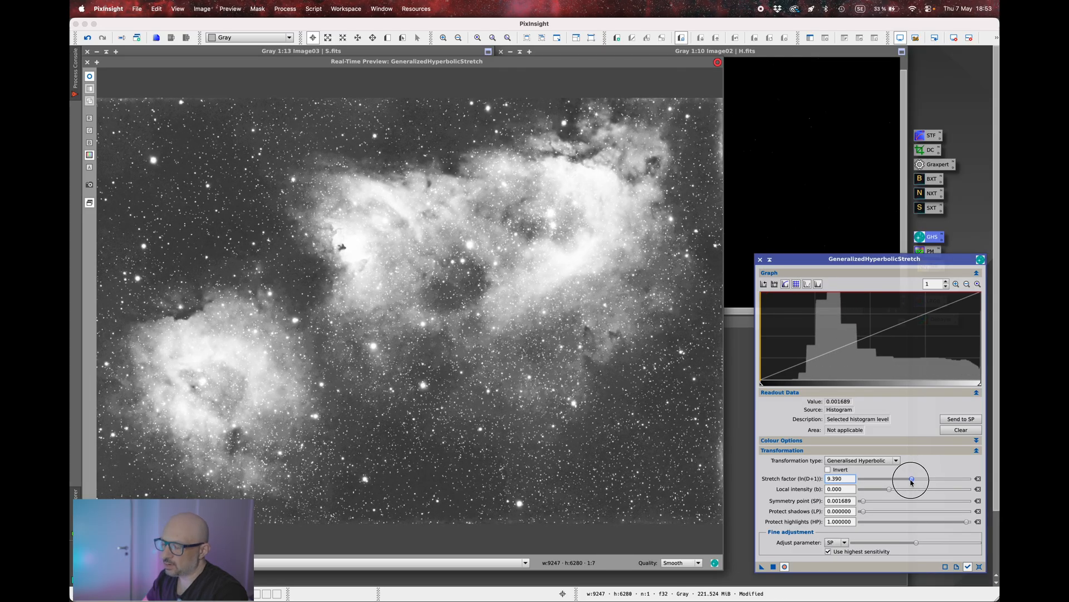
{"action": "left_click_drag", "start_coordinate": [911, 483], "coordinate": [869, 481]}
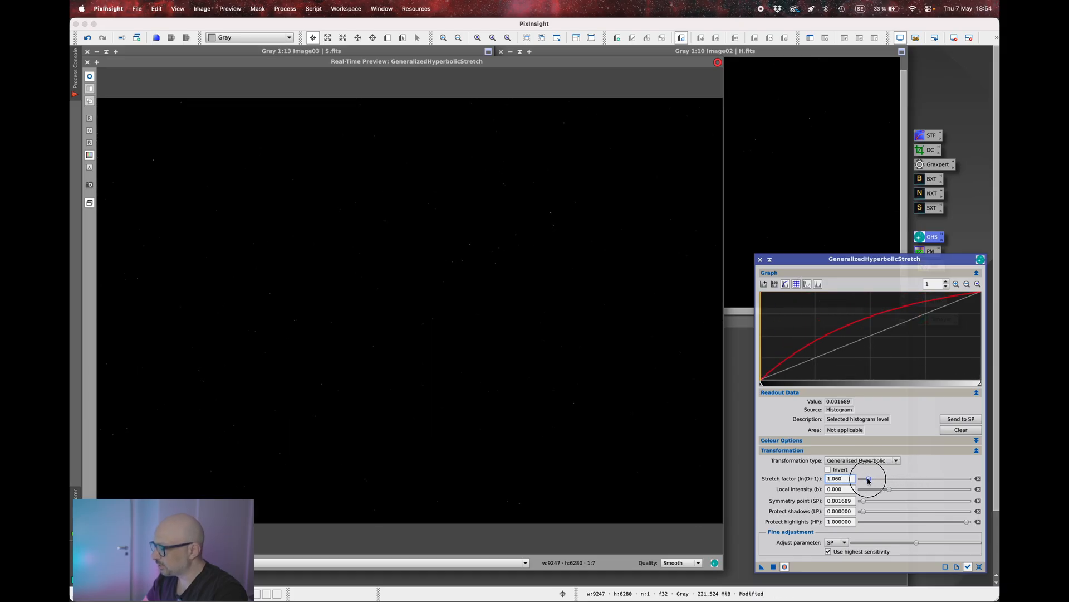
{"action": "left_click_drag", "start_coordinate": [867, 478], "coordinate": [867, 478]}
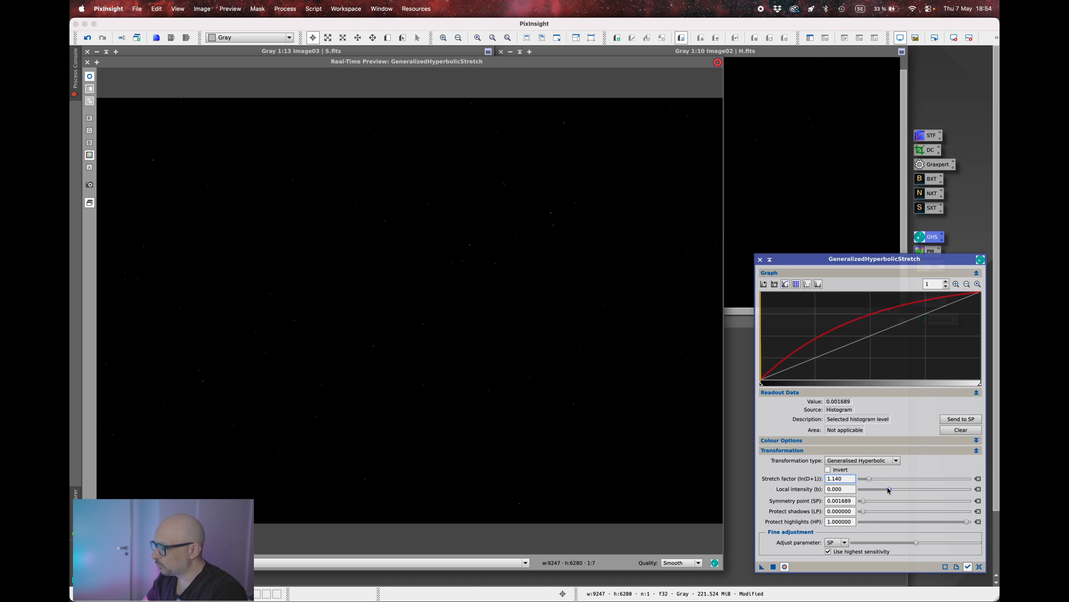
- Set the local intensity to 0.350 and apply the hyperbolic stretch to O.fits twice
{"action": "left_click_drag", "start_coordinate": [895, 490], "coordinate": [891, 489]}
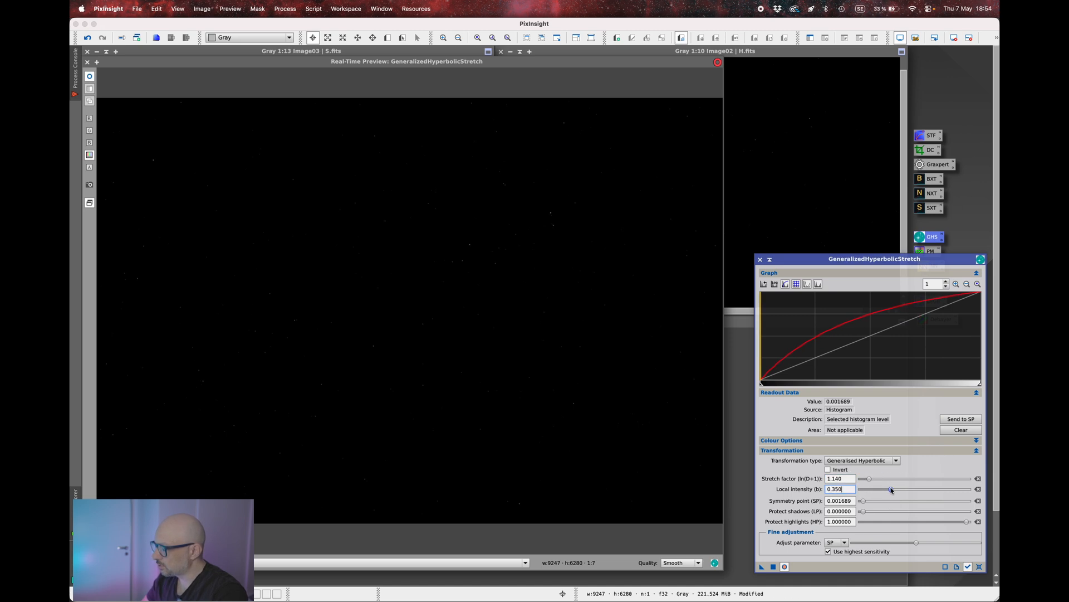
{"action": "left_click", "coordinate": [775, 567]}
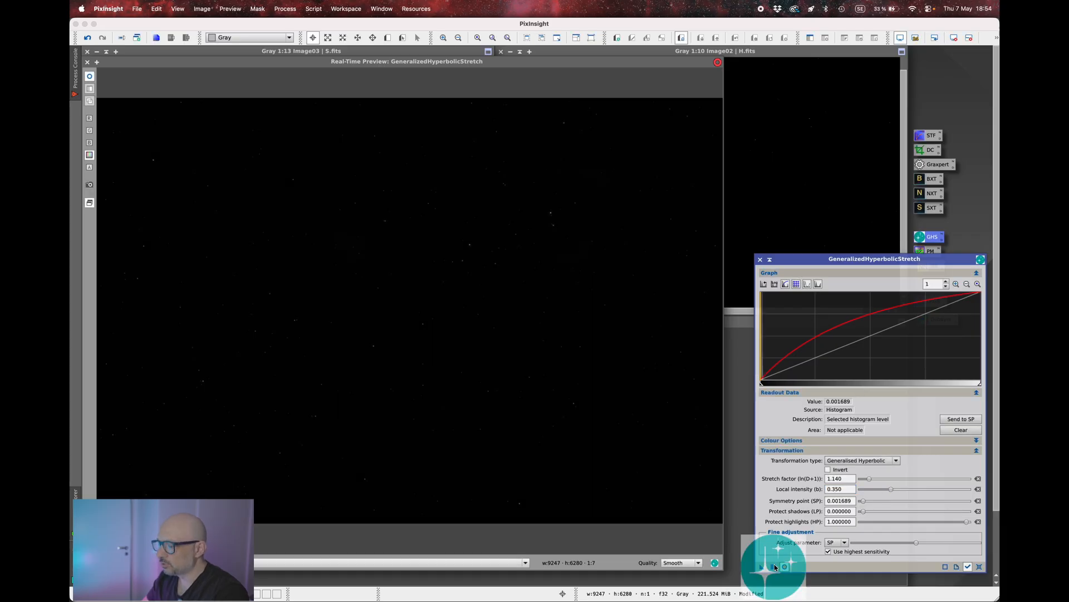
{"action": "left_click", "coordinate": [776, 566]}
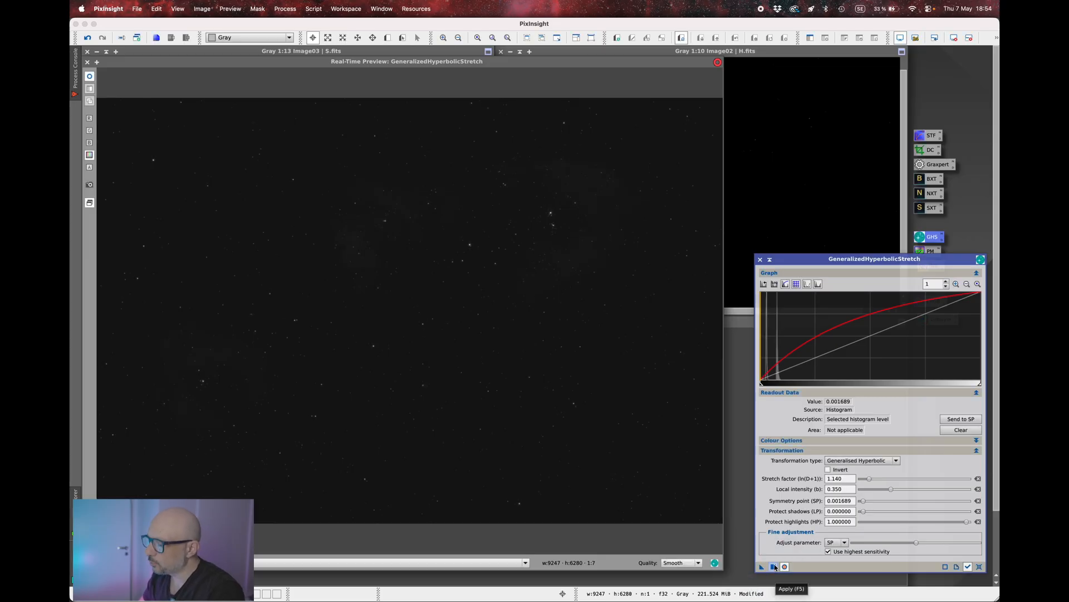
- Apply the hyperbolic stretch to O.fits two more times and reset the stretch settings
{"action": "left_click", "coordinate": [776, 567]}
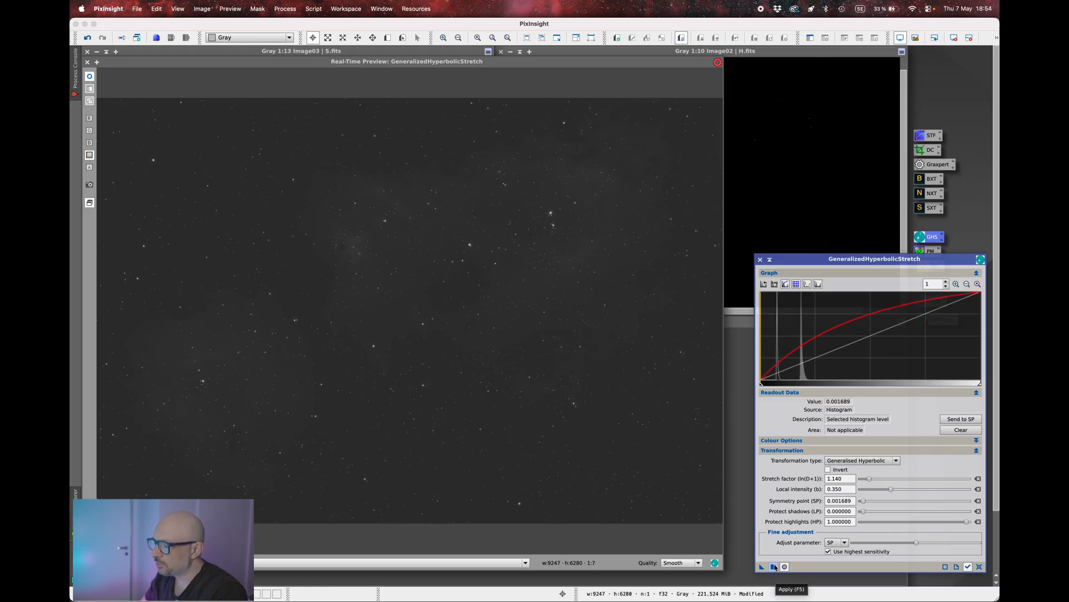
{"action": "left_click", "coordinate": [776, 566]}
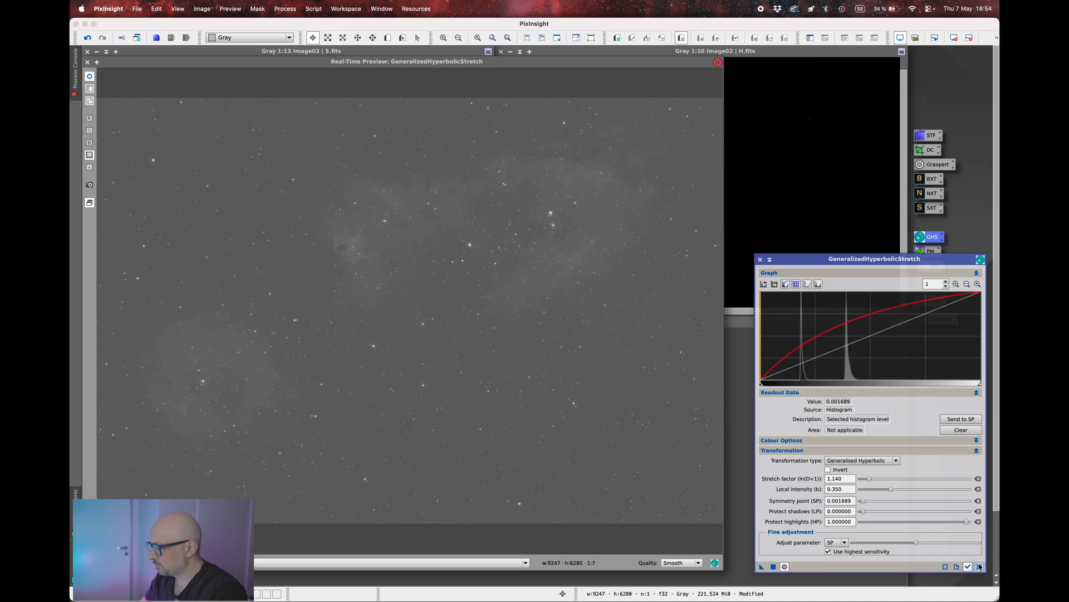
{"action": "left_click", "coordinate": [980, 566]}
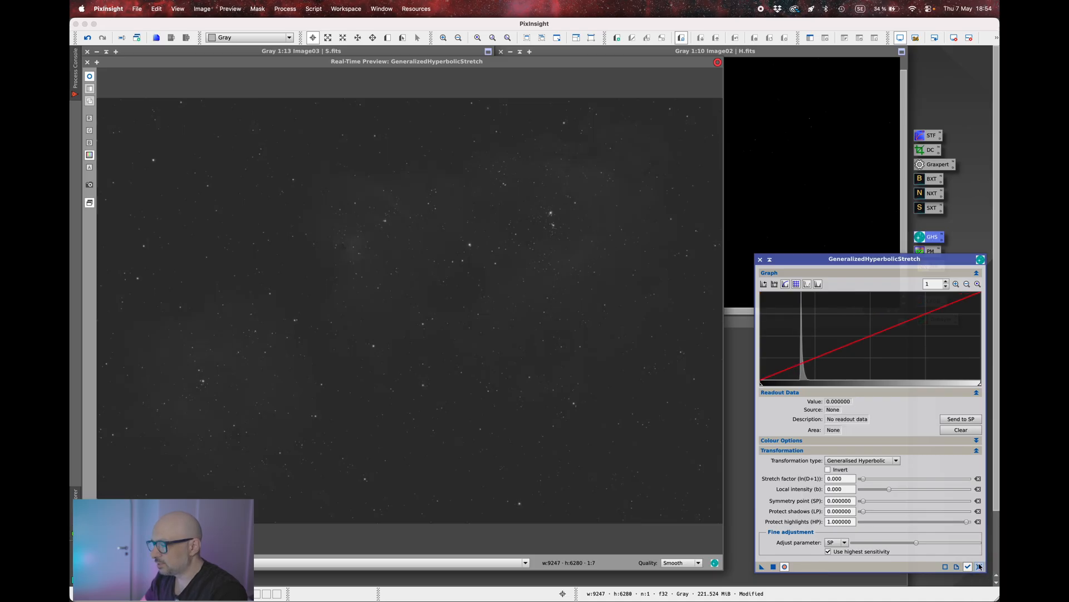
- Set the O.fits black point to 0.161885 from the logarithmic histogram with a Linear transformation, apply it and reset the settings
{"action": "left_click", "coordinate": [774, 283]}
{"action": "left_click", "coordinate": [796, 329]}
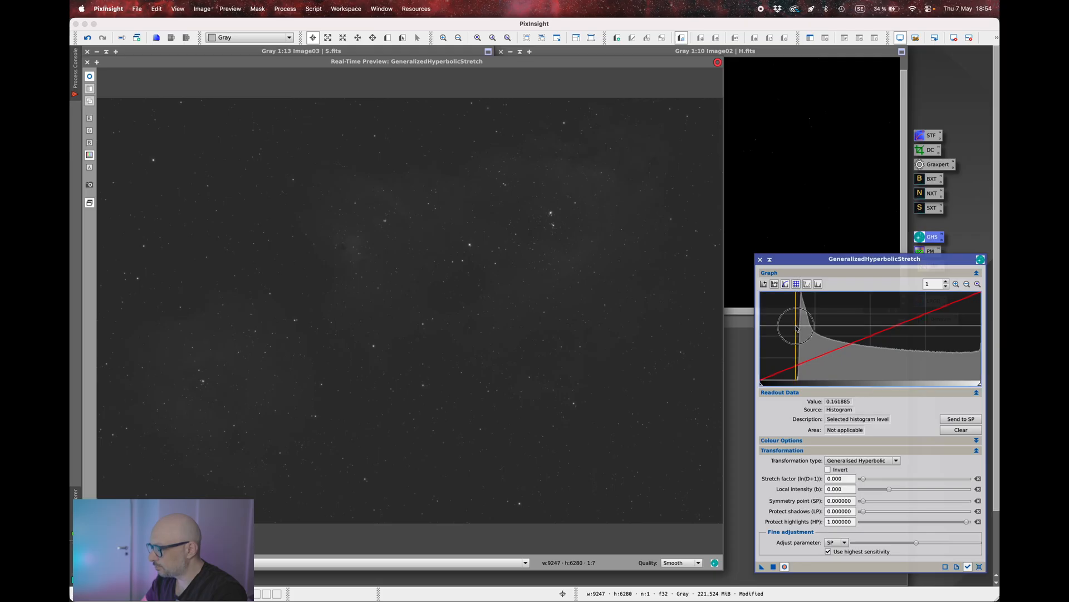
{"action": "left_click", "coordinate": [860, 460]}
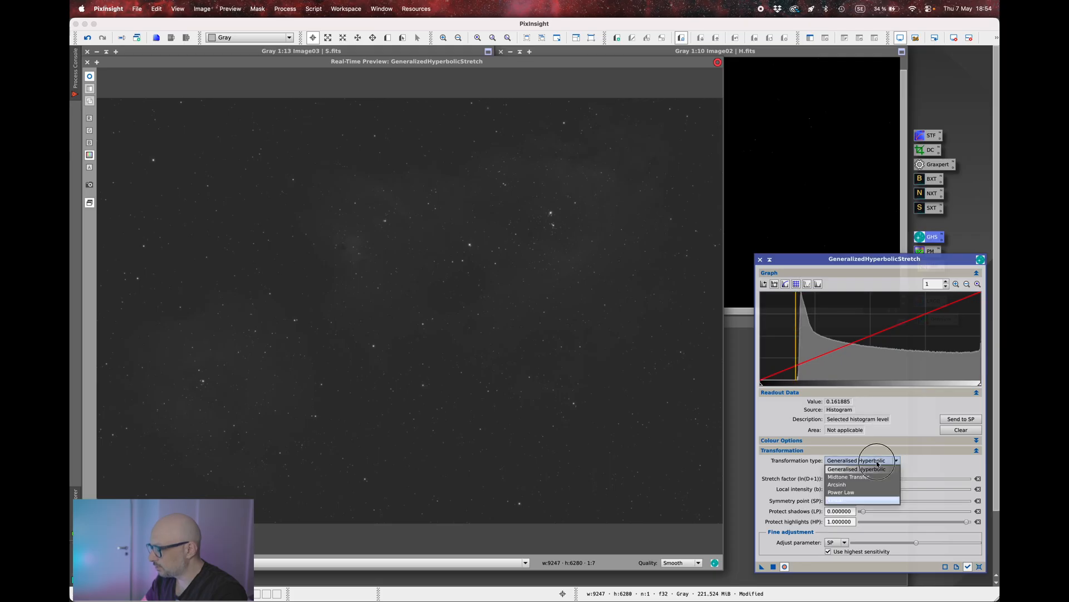
{"action": "left_click", "coordinate": [858, 501]}
{"action": "left_click", "coordinate": [960, 419]}
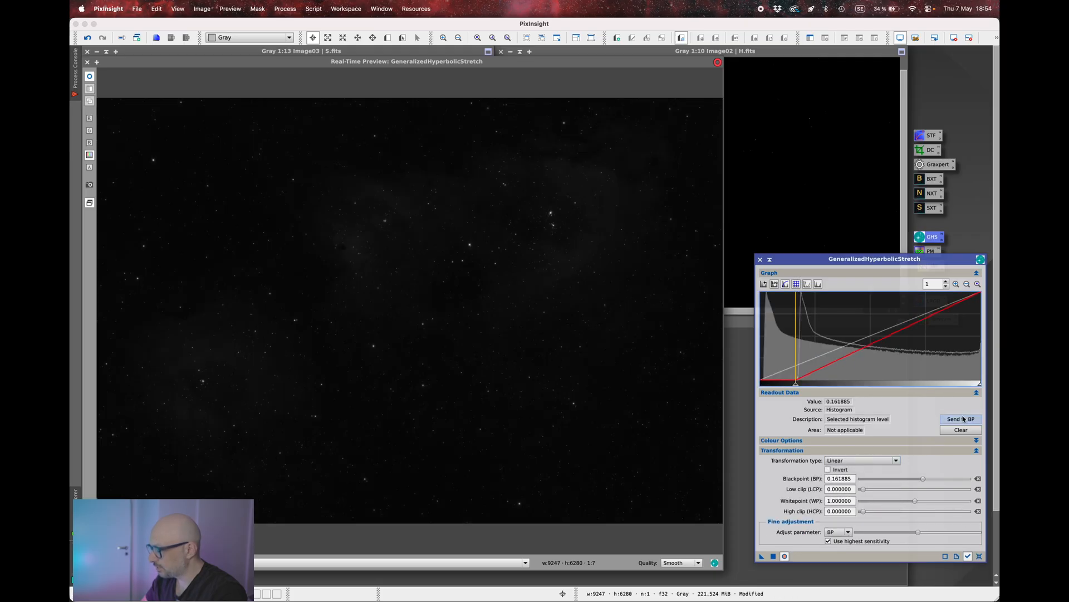
{"action": "left_click", "coordinate": [968, 556]}
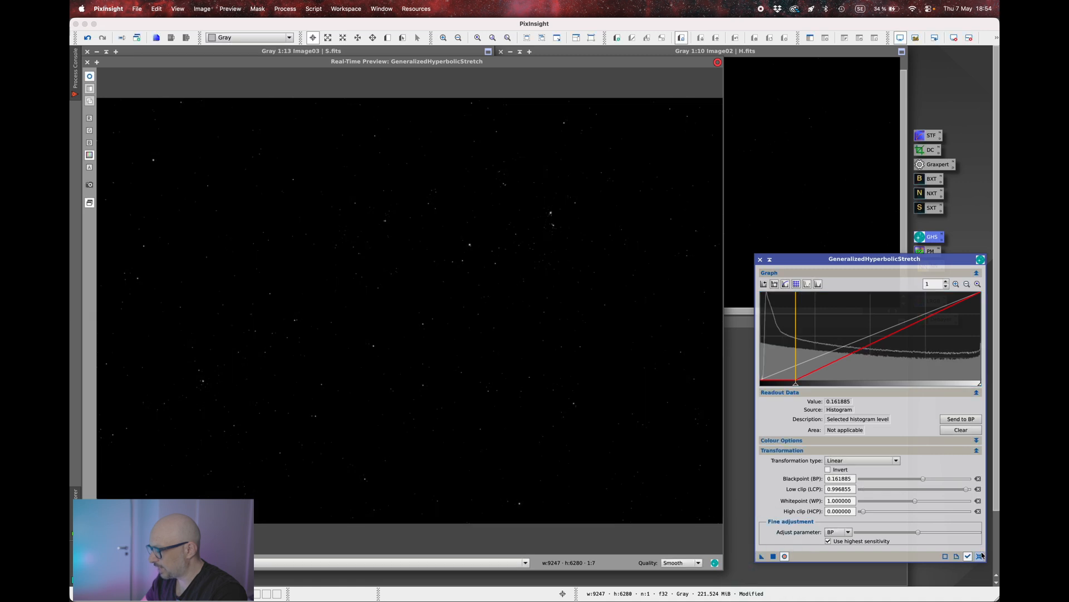
- Stretch O.fits once with symmetry point 0.036885, stretch factor 1.060 and local intensity 0.350, using the linear histogram, and reset the settings
{"action": "left_click", "coordinate": [775, 284]}
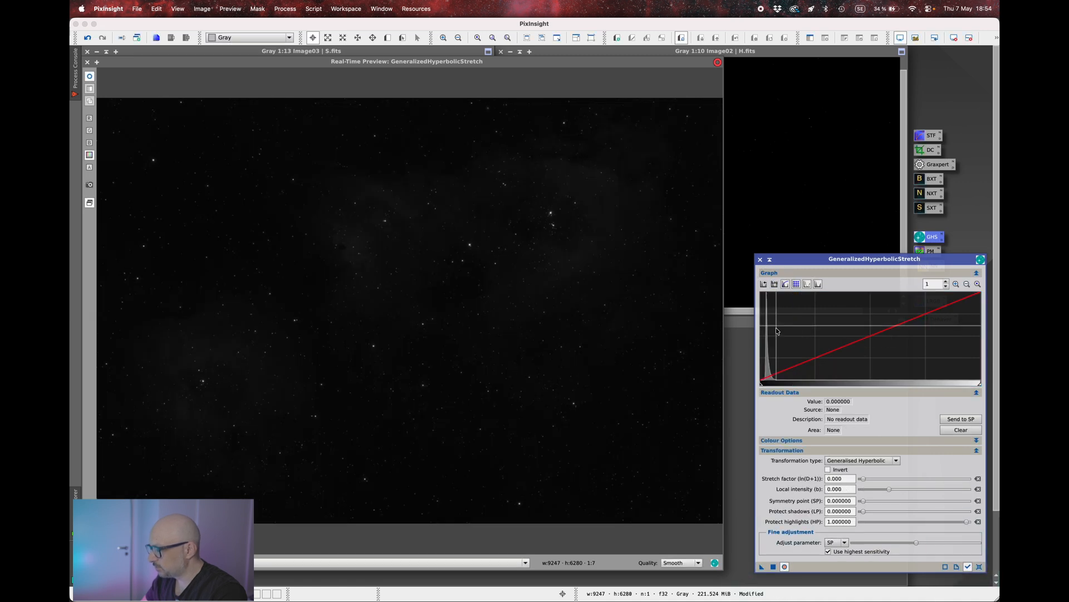
{"action": "left_click", "coordinate": [769, 346]}
{"action": "left_click", "coordinate": [960, 421]}
{"action": "left_click_drag", "start_coordinate": [866, 481], "coordinate": [870, 480]}
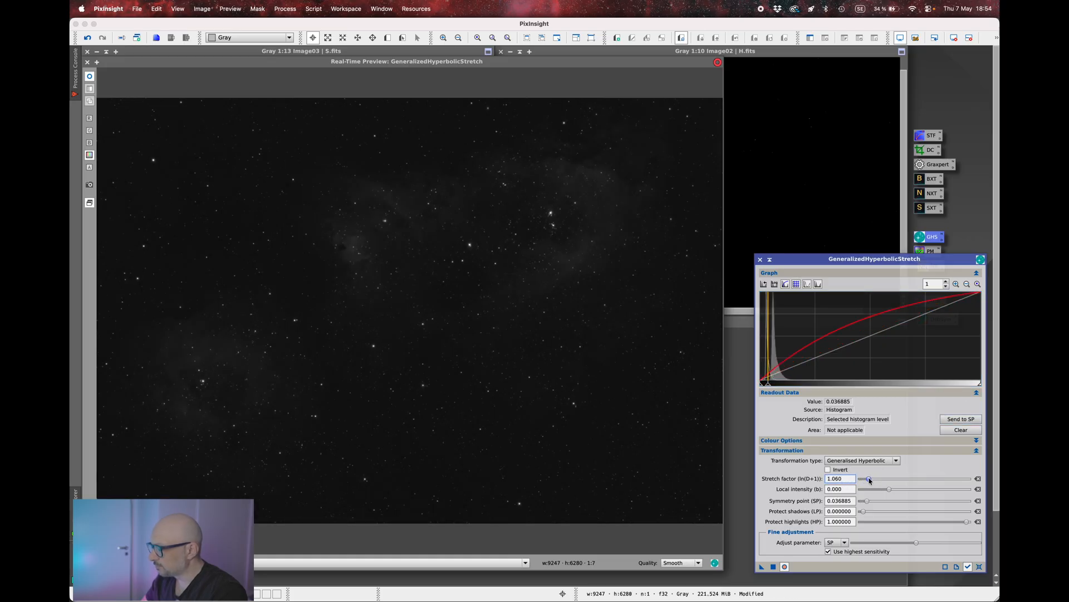
{"action": "left_click_drag", "start_coordinate": [889, 490], "coordinate": [890, 491]}
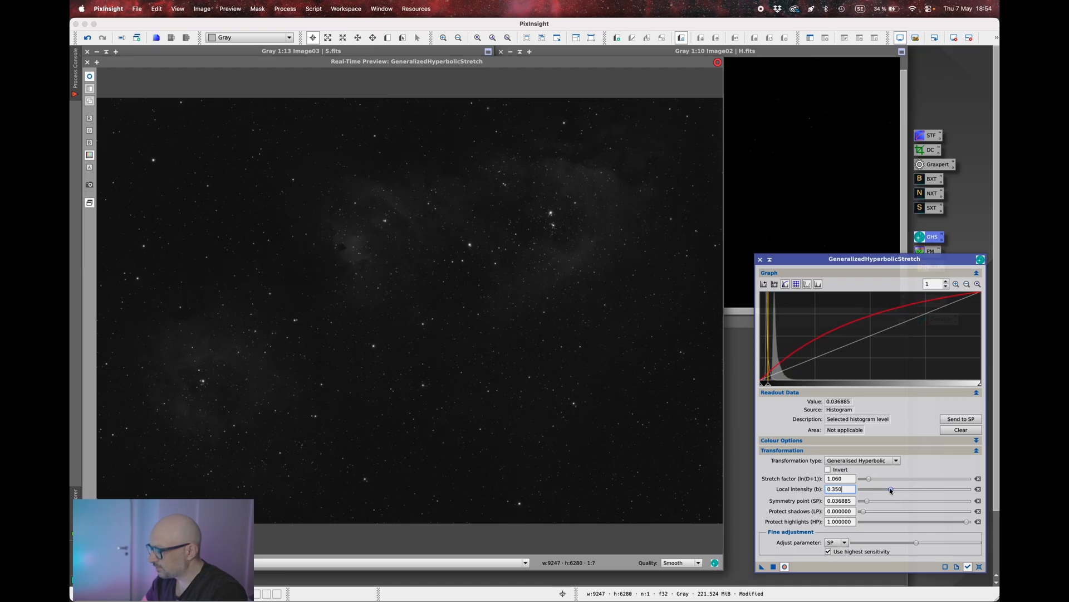
{"action": "left_click", "coordinate": [773, 567]}
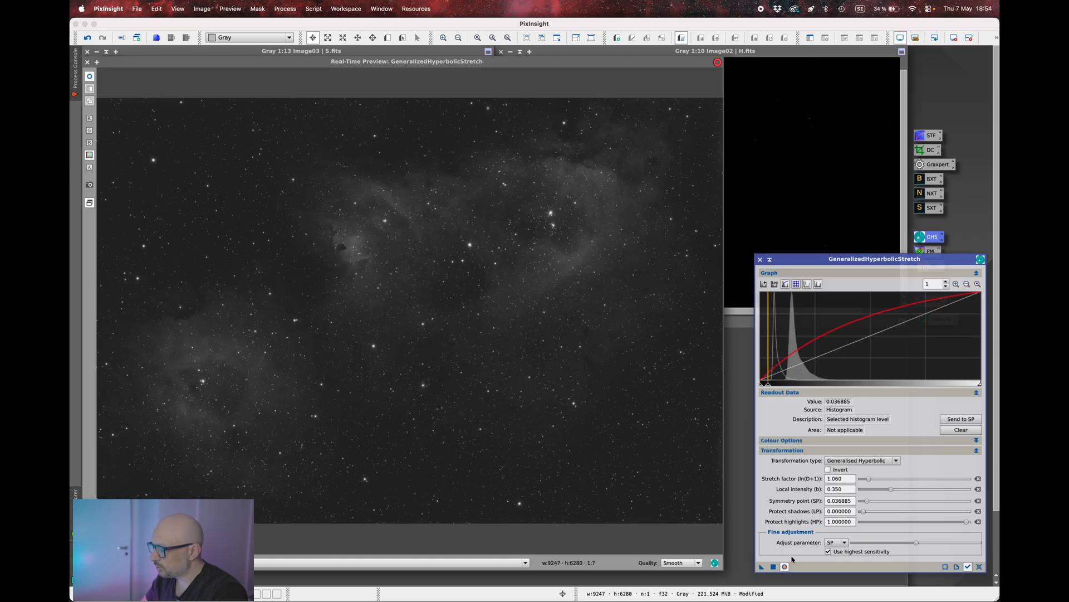
{"action": "left_click", "coordinate": [980, 567]}
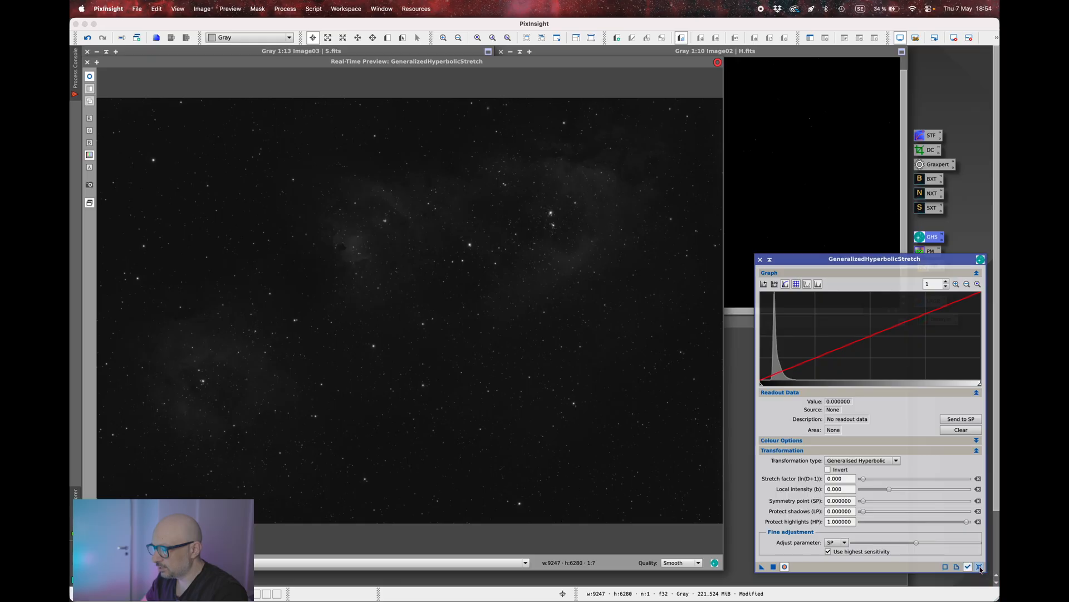
- Close the real-time preview and make H.fits the active image
{"action": "mouse_move", "coordinate": [885, 366]}
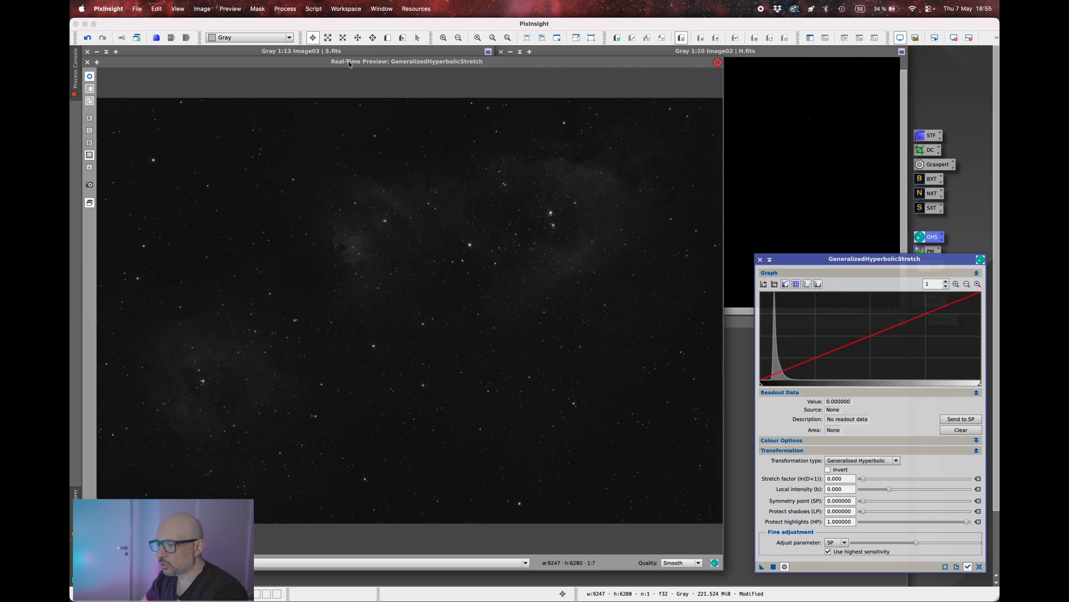
{"action": "left_click", "coordinate": [87, 63]}
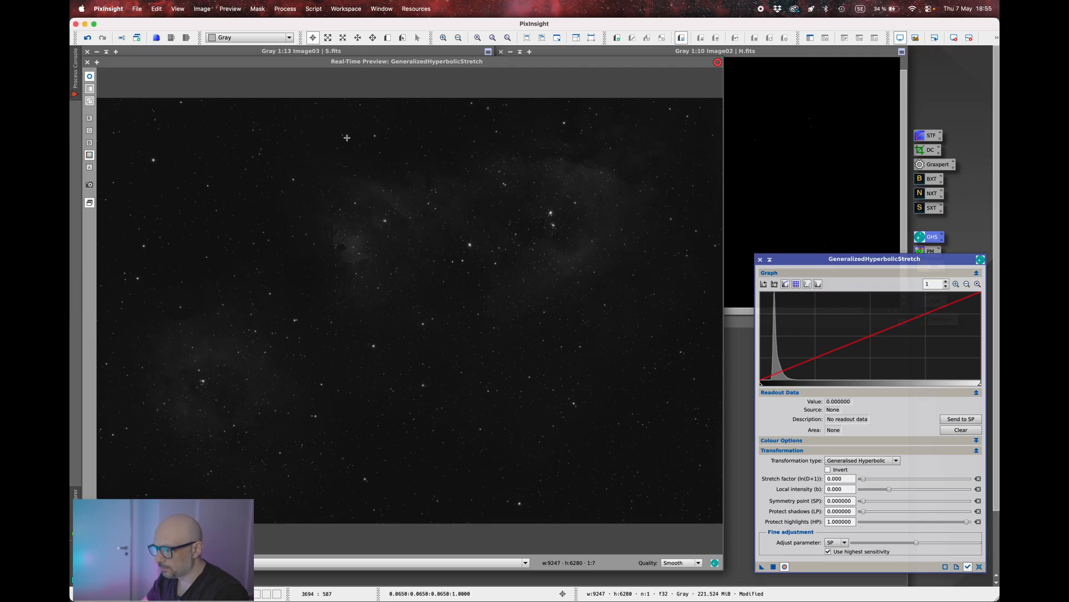
{"action": "left_click", "coordinate": [86, 62]}
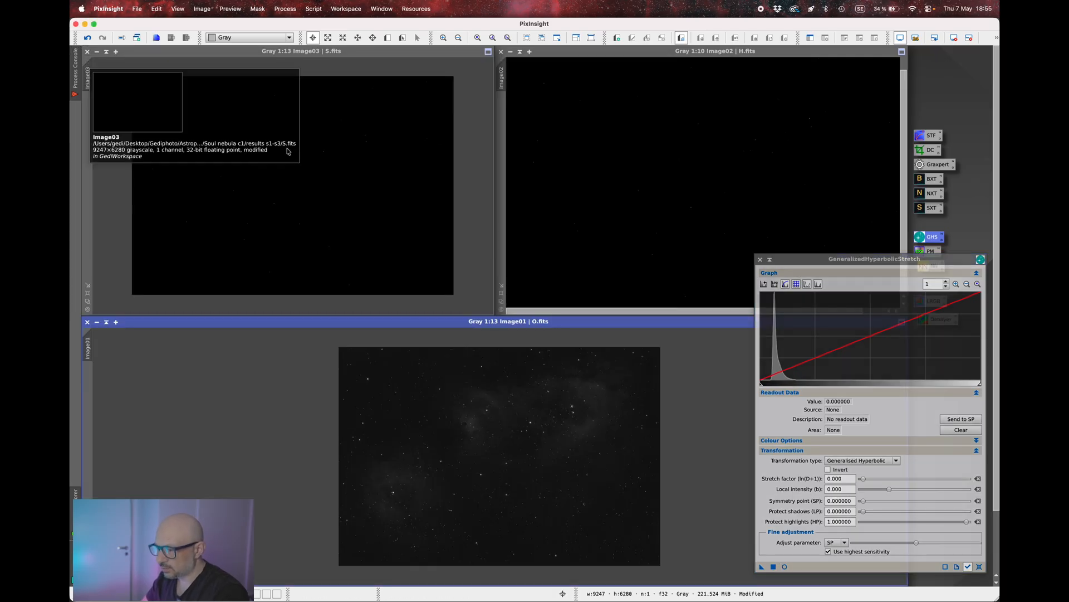
{"action": "left_click", "coordinate": [654, 50]}
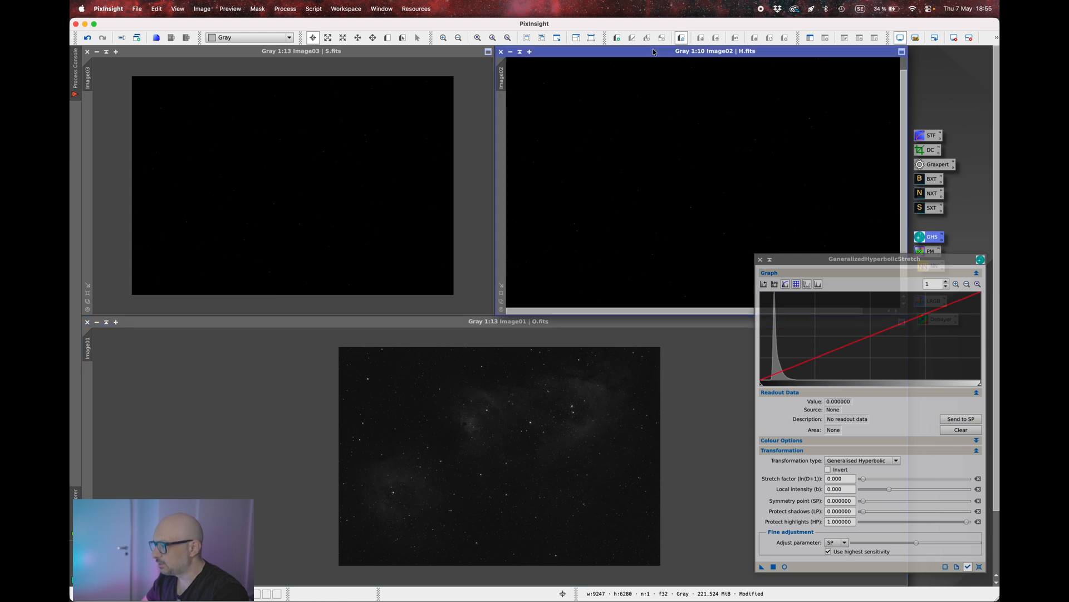
- Send the 0.002027 level beside the H.fits histogram peak to the symmetry point at graph zoom 111, and return the zoom to 1
{"action": "left_click", "coordinate": [933, 284]}
{"action": "type", "text": "01"}
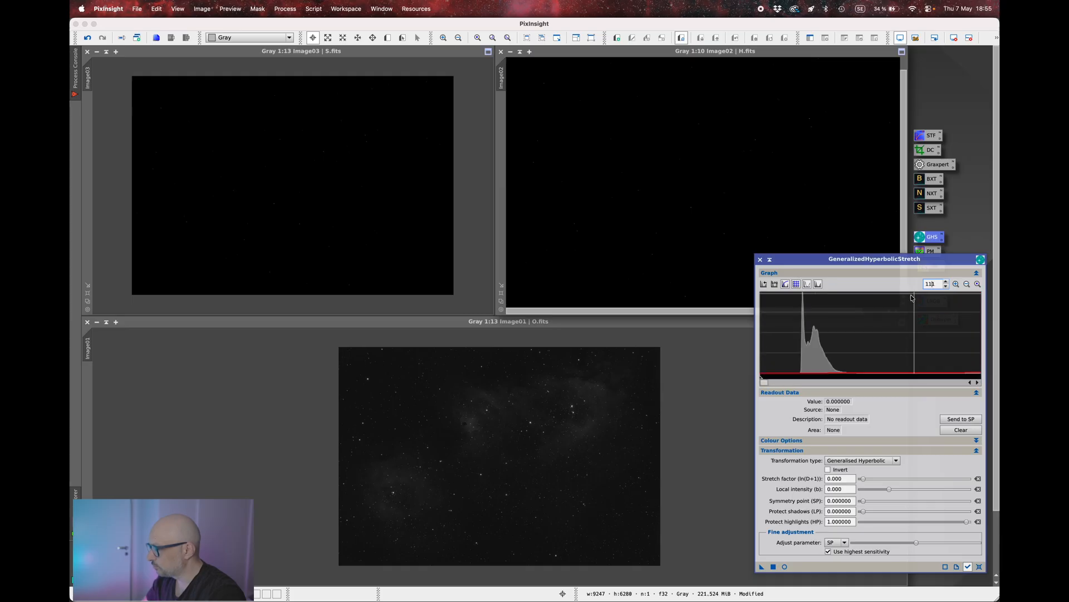
{"action": "left_click", "coordinate": [810, 344]}
{"action": "left_click", "coordinate": [971, 421]}
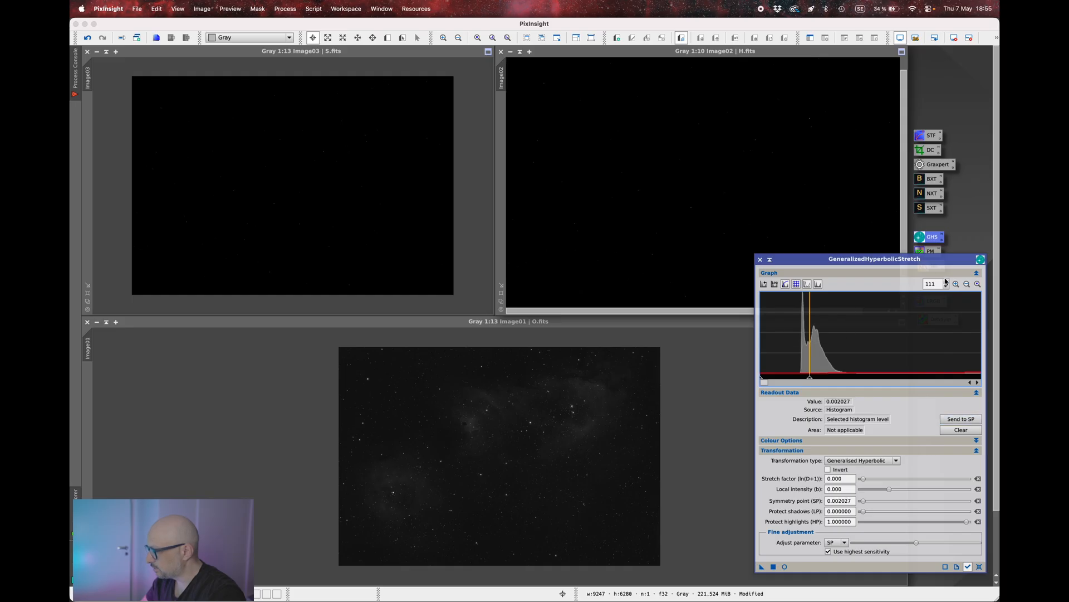
{"action": "left_click", "coordinate": [967, 284]}
- Preview H.fits in real time with the symmetry point at 0.000000, stretch factor 1.140 and local intensity 0.350
{"action": "left_click", "coordinate": [785, 567]}
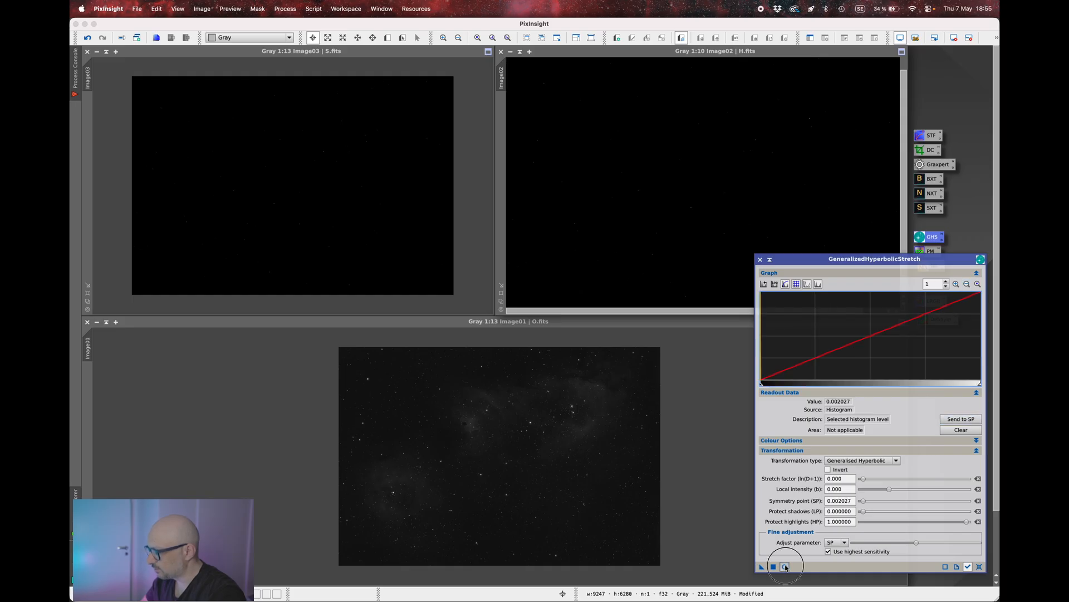
{"action": "mouse_move", "coordinate": [761, 384]}
{"action": "left_mouse_down"}
{"action": "mouse_move", "coordinate": [791, 380]}
{"action": "mouse_move", "coordinate": [748, 377]}
{"action": "left_mouse_up"}
{"action": "left_click_drag", "start_coordinate": [866, 478], "coordinate": [890, 493]}
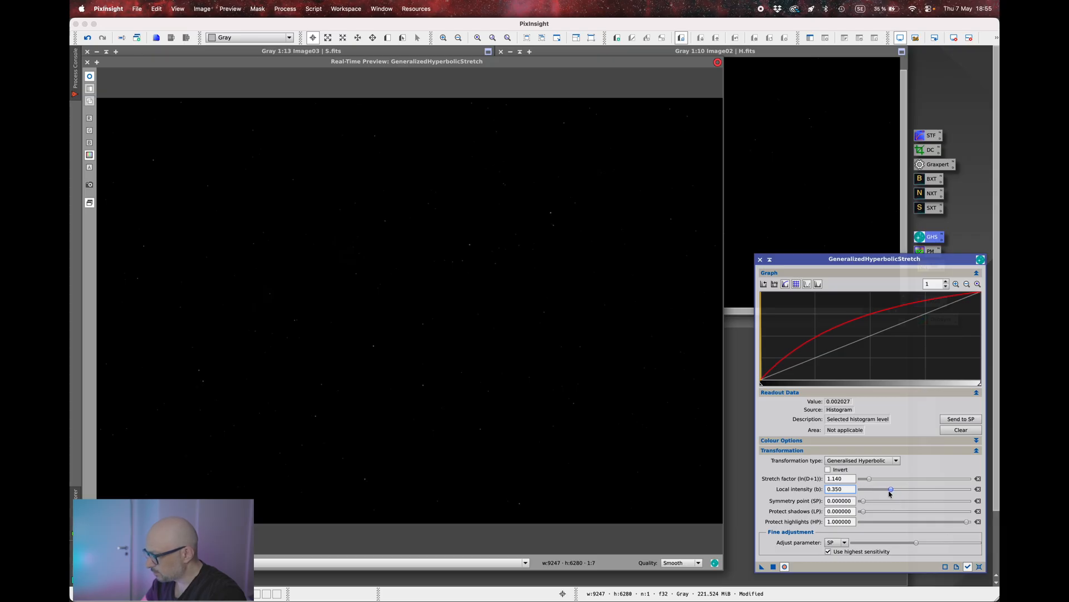
- Apply the hyperbolic stretch to H.fits four times and reset the stretch settings
{"action": "left_click", "coordinate": [774, 567]}
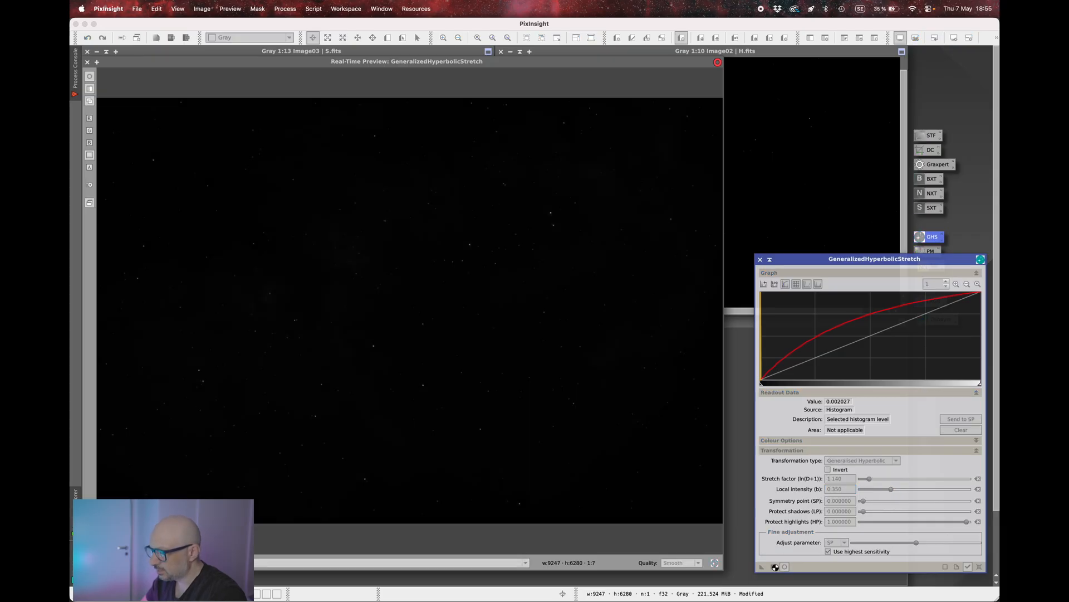
{"action": "left_click", "coordinate": [773, 566]}
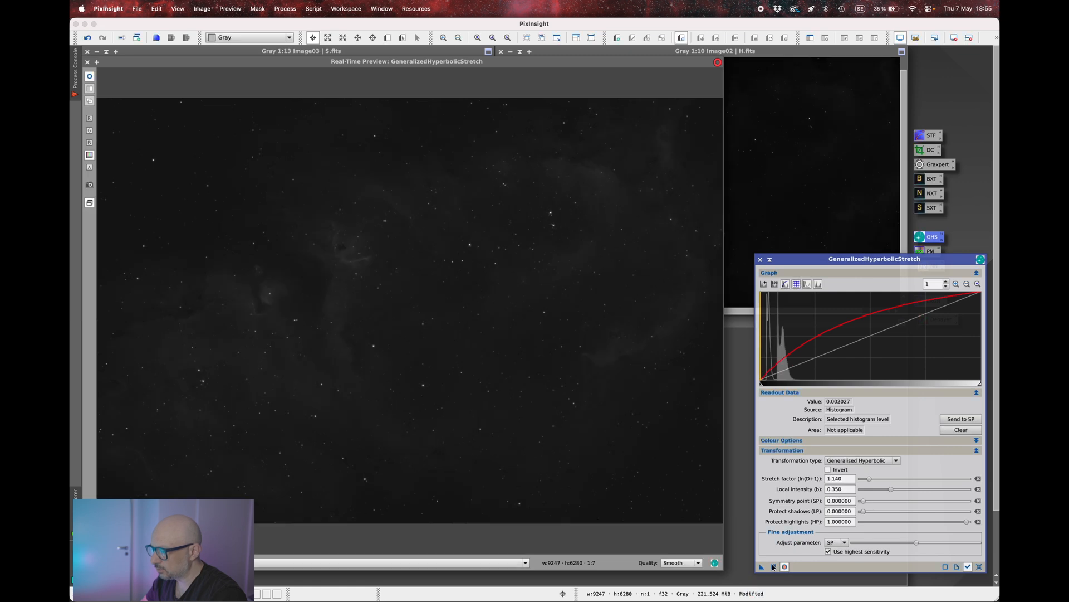
{"action": "left_click", "coordinate": [774, 566]}
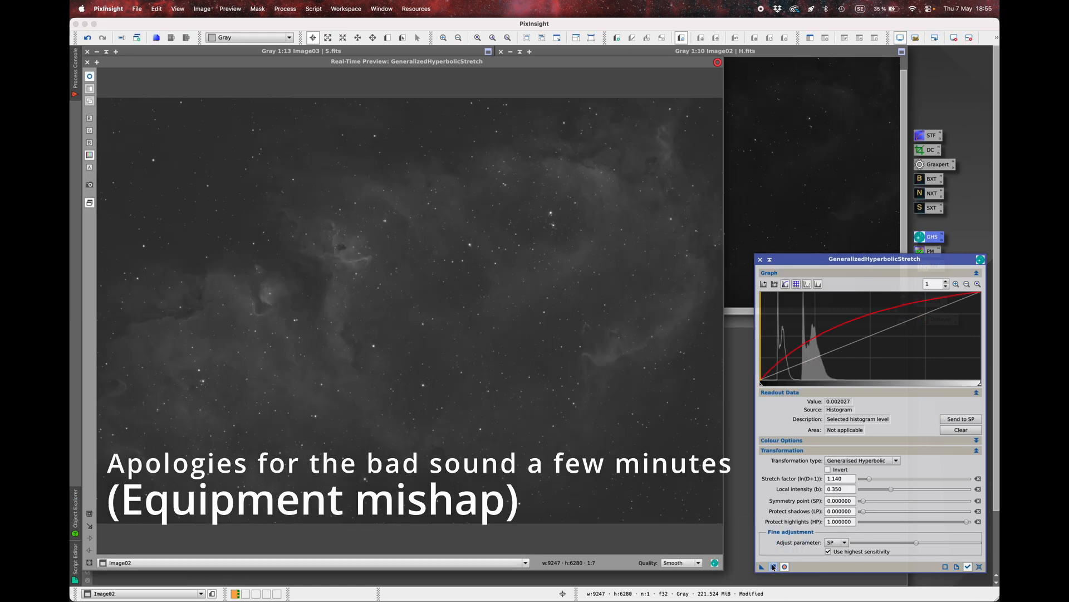
{"action": "left_click", "coordinate": [773, 566]}
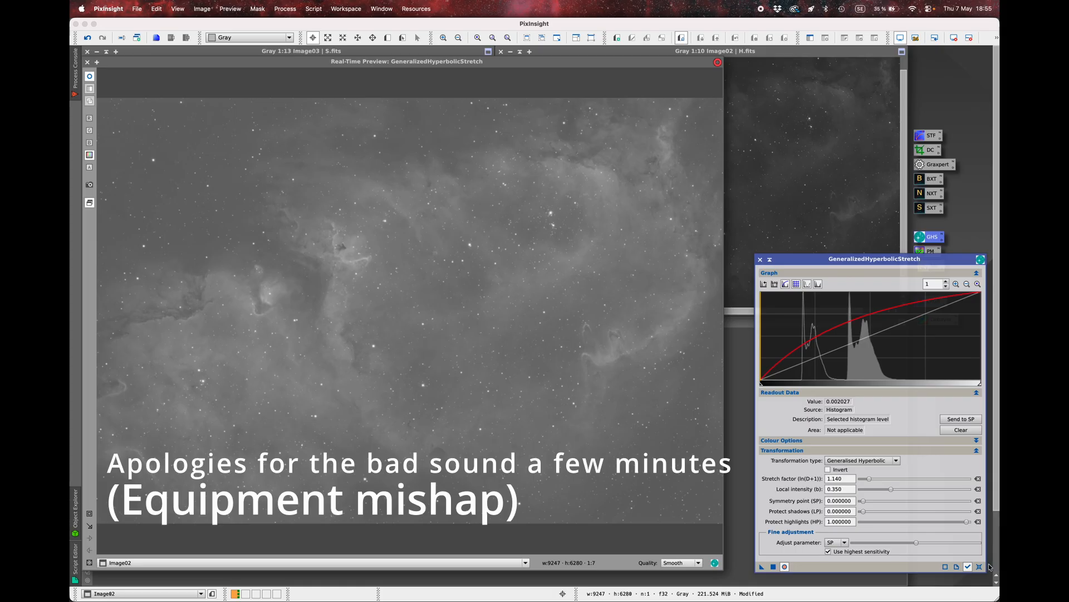
{"action": "left_click", "coordinate": [979, 566]}
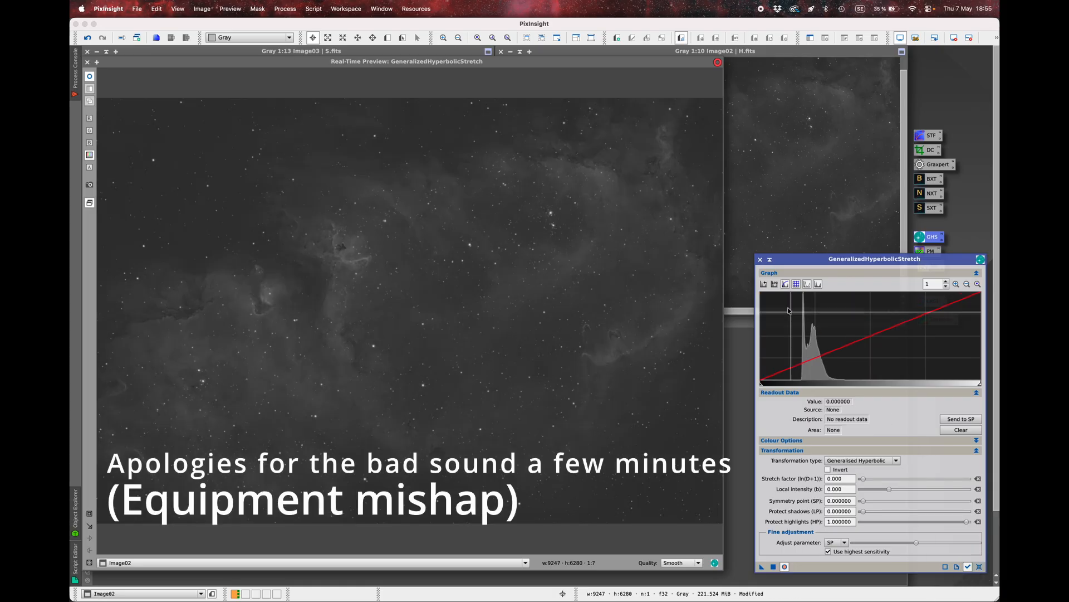
- Apply a Linear transformation to H.fits with the black point at 0.161885 from the start of the histogram, and reset the settings
{"action": "left_click", "coordinate": [796, 329]}
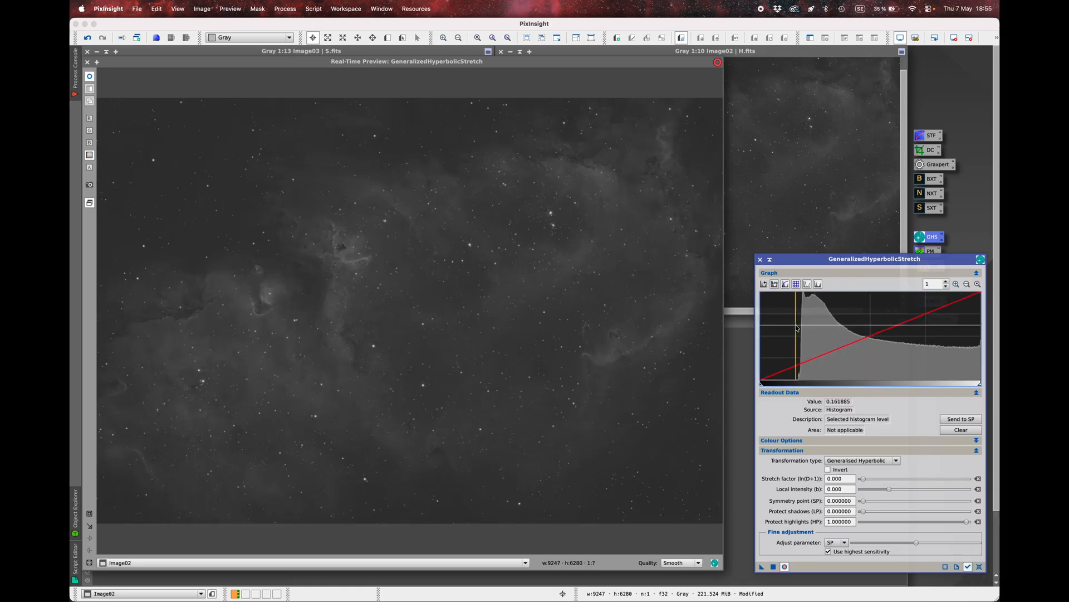
{"action": "left_click", "coordinate": [861, 460]}
{"action": "left_click", "coordinate": [840, 500]}
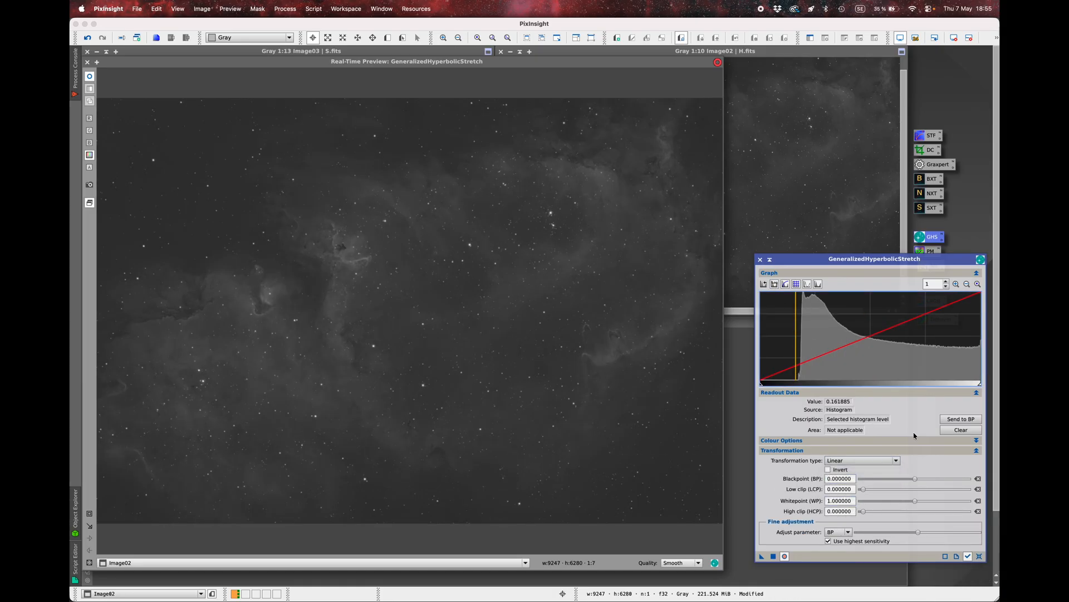
{"action": "left_click", "coordinate": [958, 418]}
{"action": "left_click", "coordinate": [773, 556]}
{"action": "left_click", "coordinate": [980, 556]}
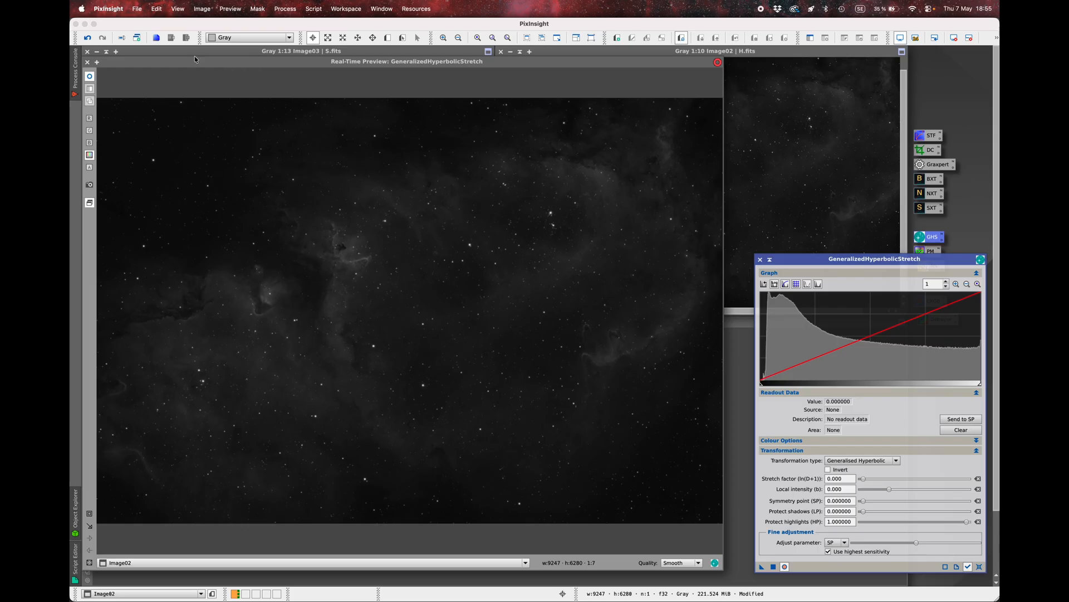
- Close the real-time preview, make S.fits active and set the symmetry point to 0.001403 from its linear histogram peak at graph zoom 121
{"action": "left_click", "coordinate": [88, 62]}
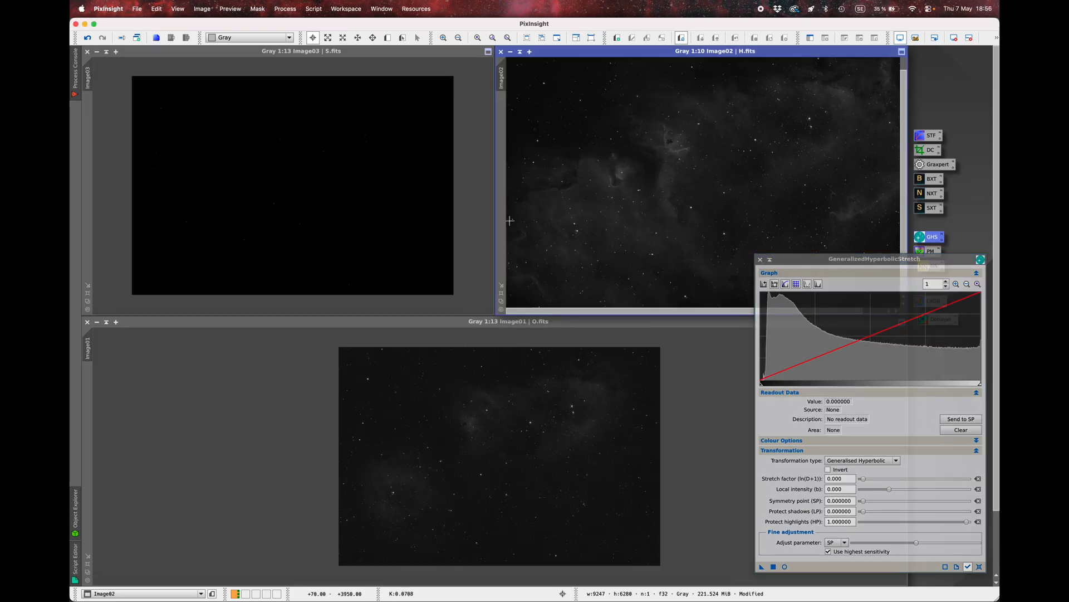
{"action": "left_click", "coordinate": [476, 92]}
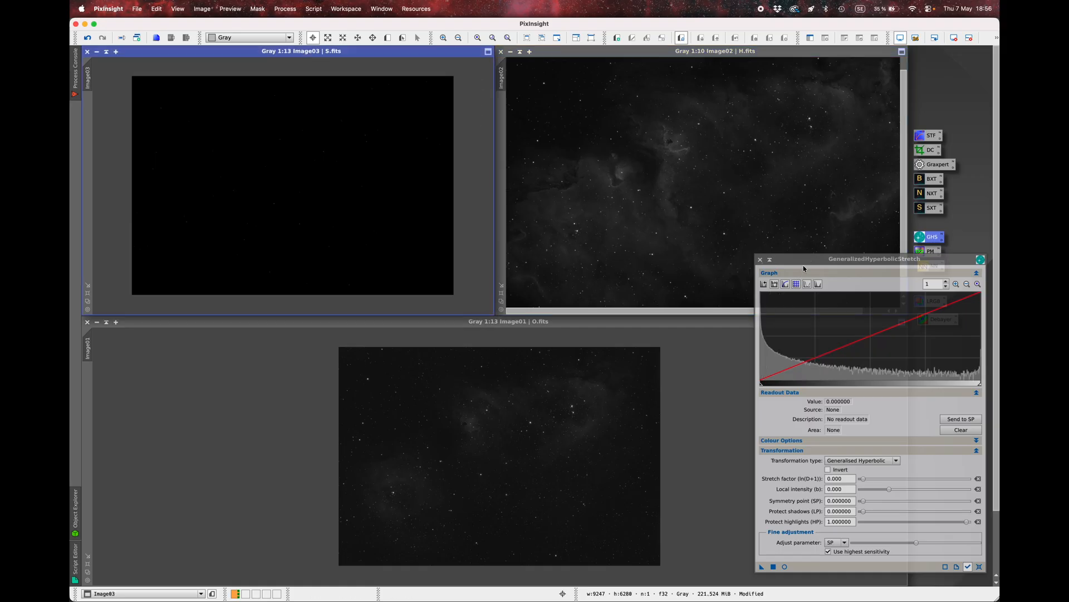
{"action": "left_click", "coordinate": [933, 285]}
{"action": "type", "text": "21"}
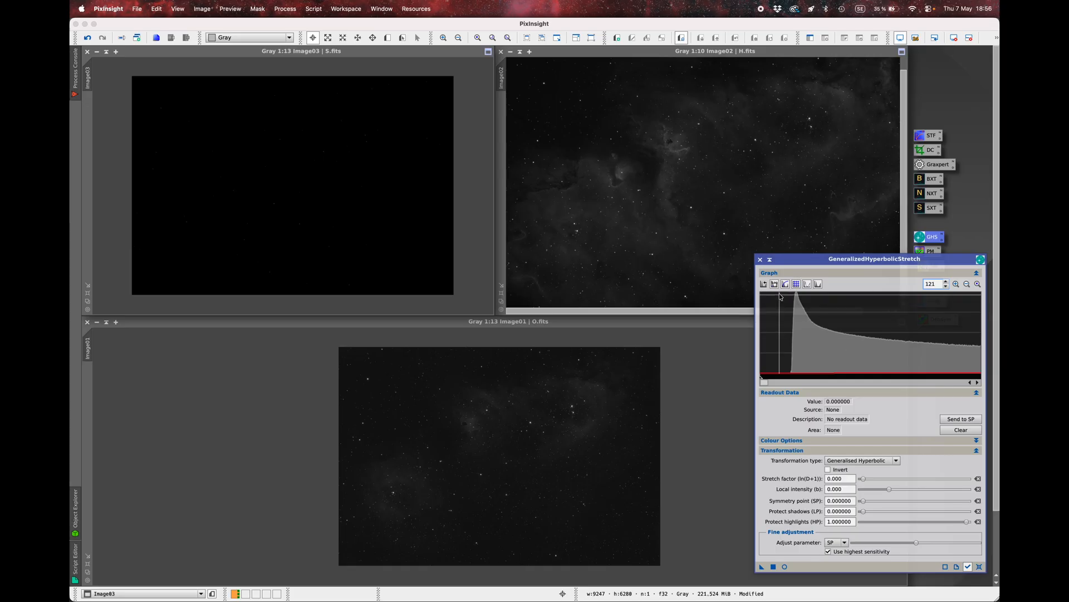
{"action": "left_click", "coordinate": [774, 286]}
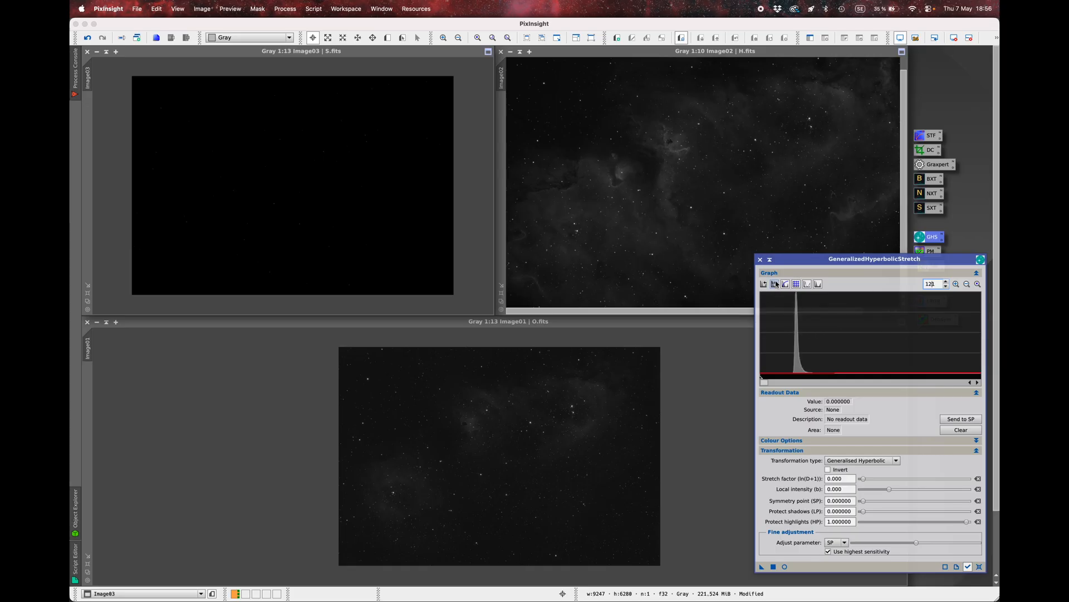
{"action": "left_click", "coordinate": [799, 359]}
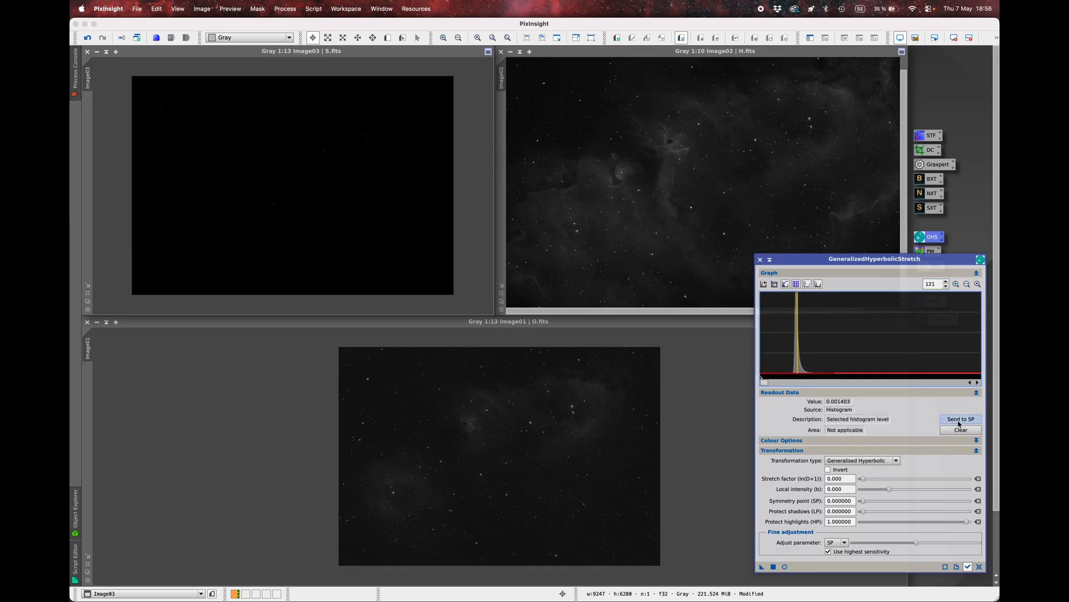
- Preview S.fits in real time with stretch factor 1.060 and local intensity 0.350, viewing the whole graph at zoom 1
{"action": "left_click", "coordinate": [785, 566]}
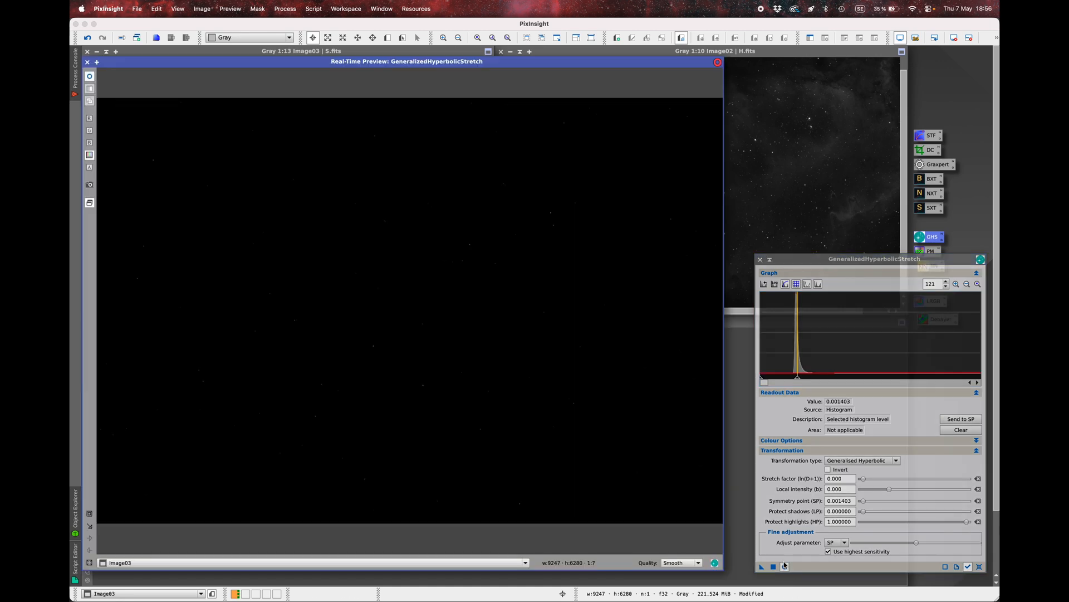
{"action": "left_click_drag", "start_coordinate": [863, 480], "coordinate": [905, 477]}
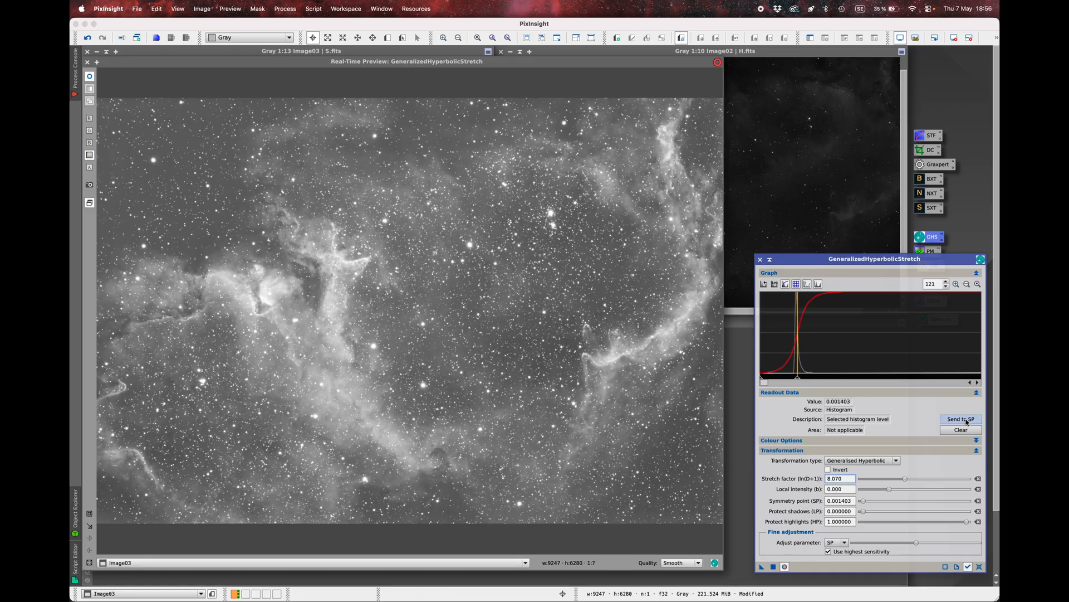
{"action": "left_click_drag", "start_coordinate": [905, 480], "coordinate": [869, 479]}
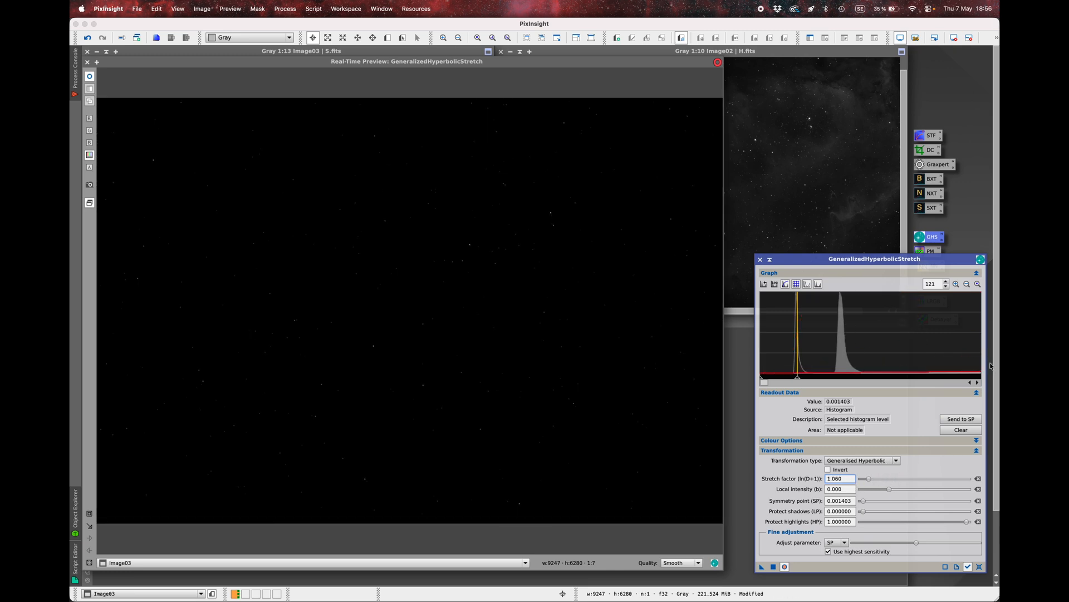
{"action": "left_click", "coordinate": [967, 284]}
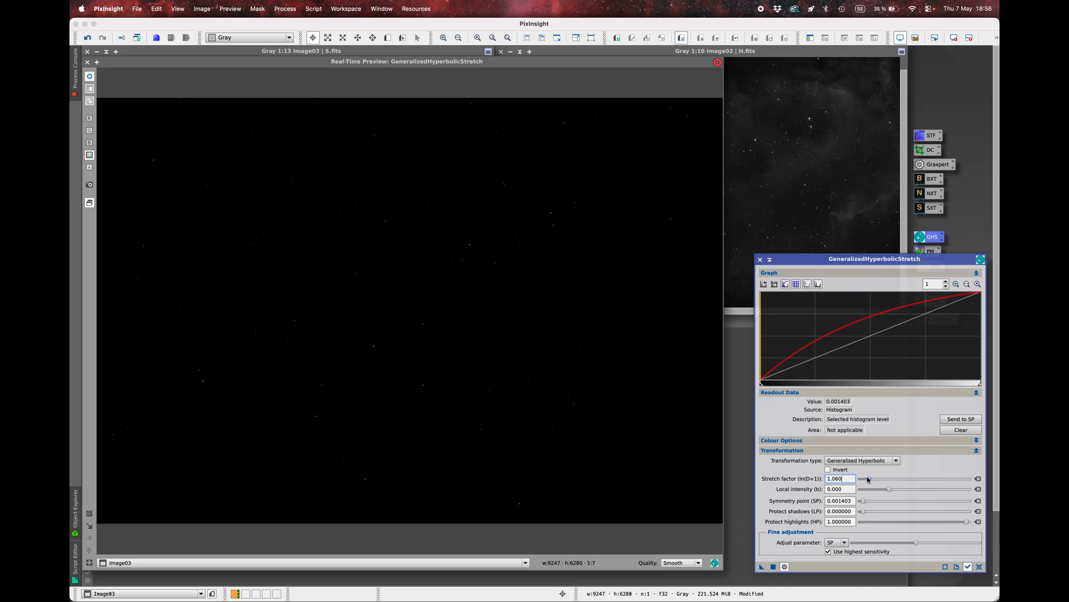
{"action": "left_click_drag", "start_coordinate": [890, 489], "coordinate": [893, 490]}
- Apply the hyperbolic stretch to S.fits repeatedly until the nebula shows faintly, and reset the stretch settings
{"action": "left_click", "coordinate": [775, 567]}
{"action": "left_click", "coordinate": [774, 567]}
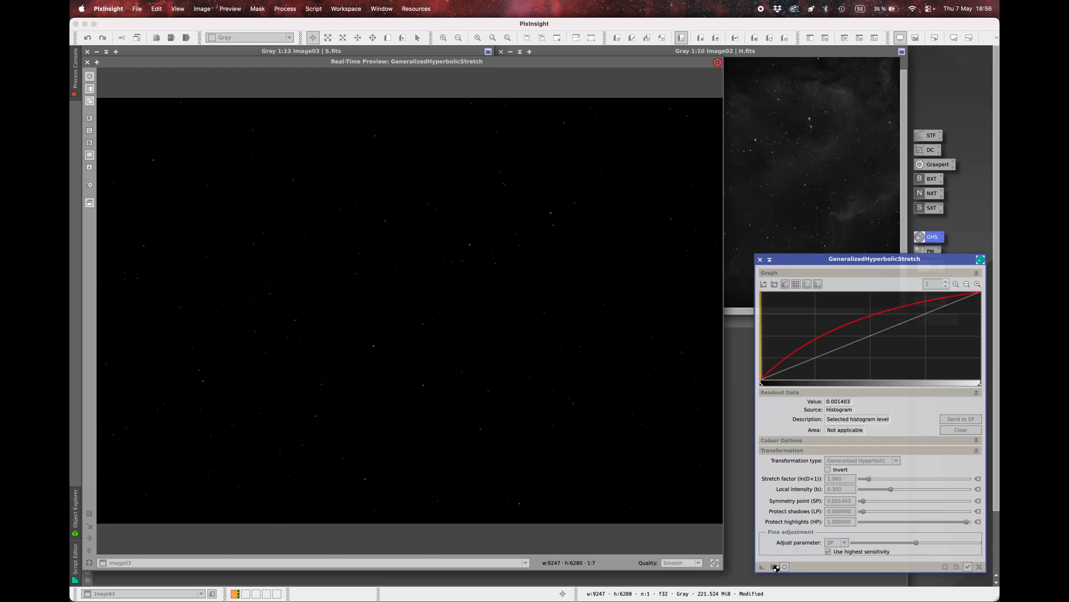
{"action": "left_click", "coordinate": [773, 567]}
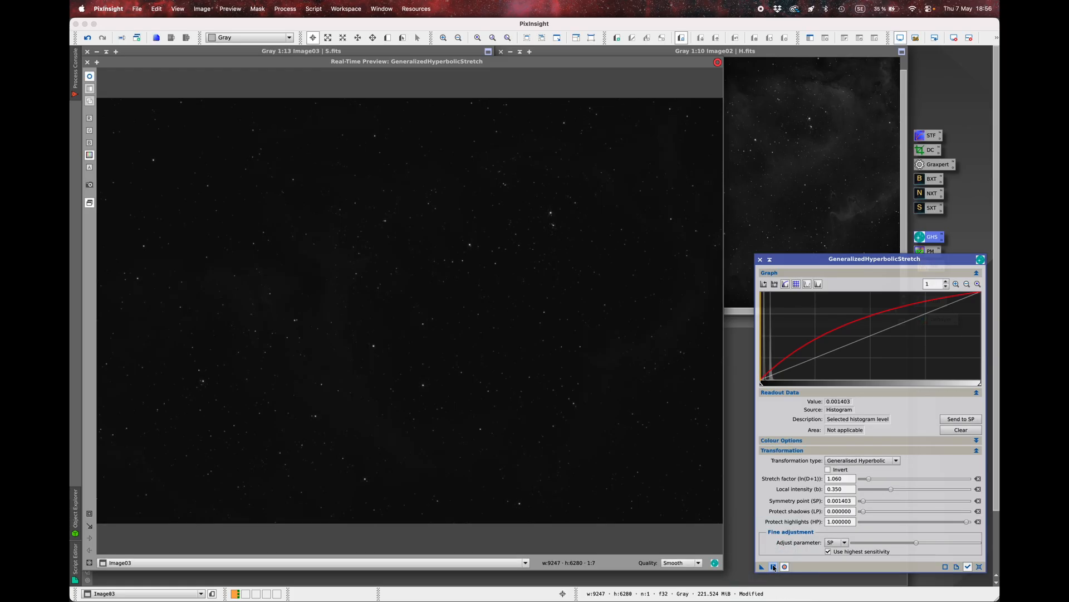
{"action": "left_click", "coordinate": [774, 567]}
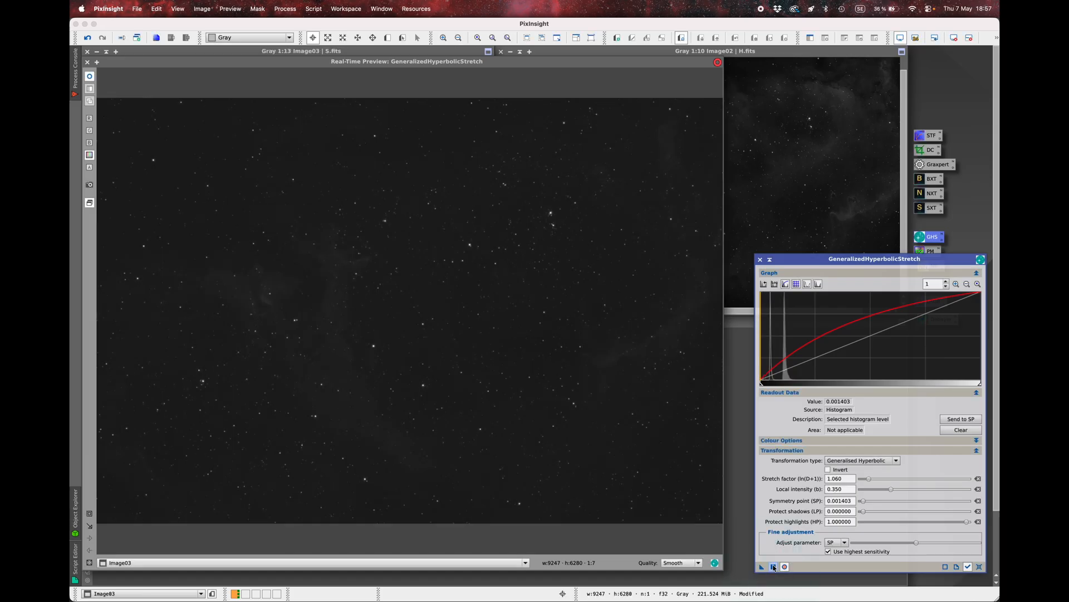
{"action": "left_click", "coordinate": [774, 567]}
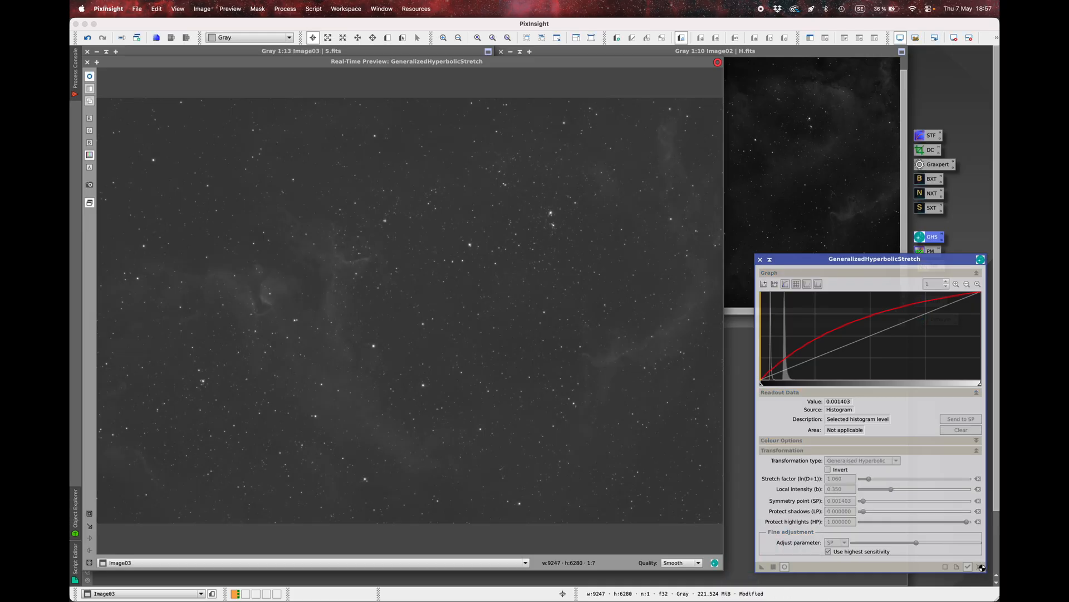
{"action": "left_click", "coordinate": [979, 567]}
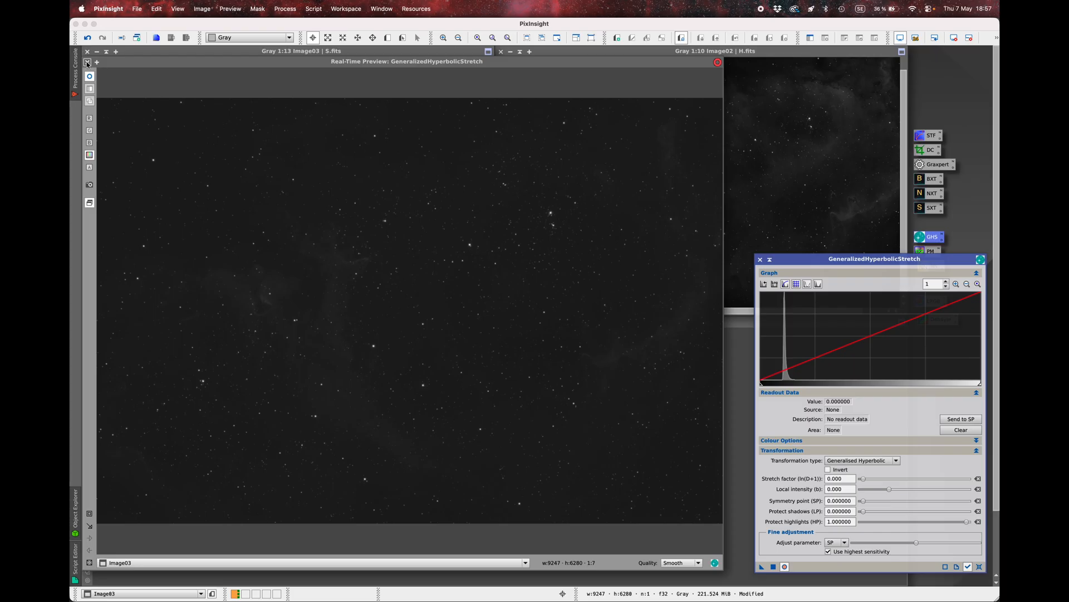
- Apply a Linear transformation to S.fits with the black point at 0.088115 from the start of the logarithmic histogram, and reset the settings
{"action": "left_click", "coordinate": [774, 285]}
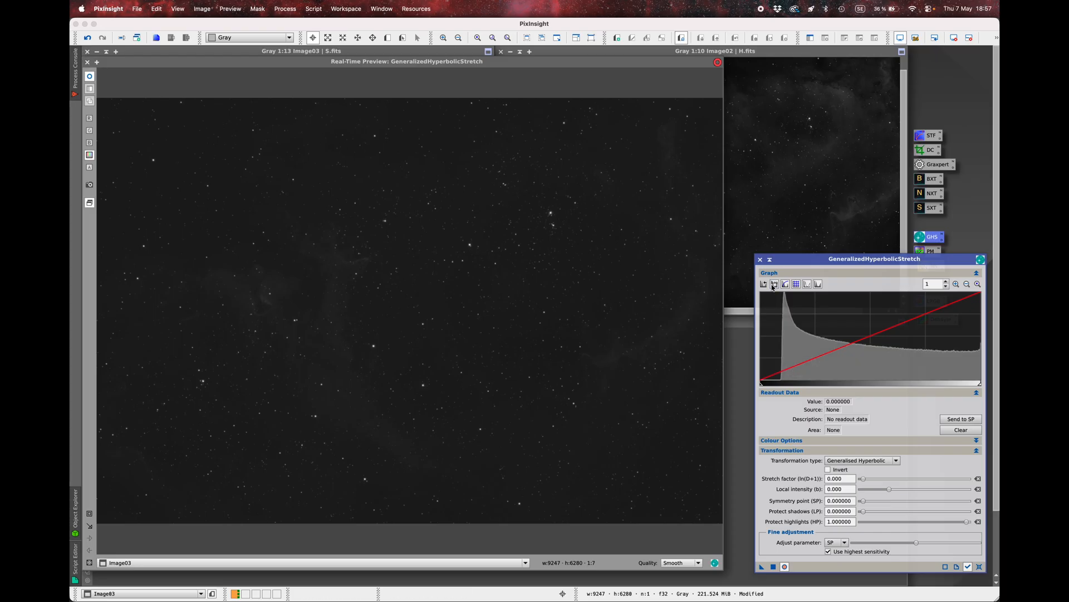
{"action": "left_click", "coordinate": [780, 334]}
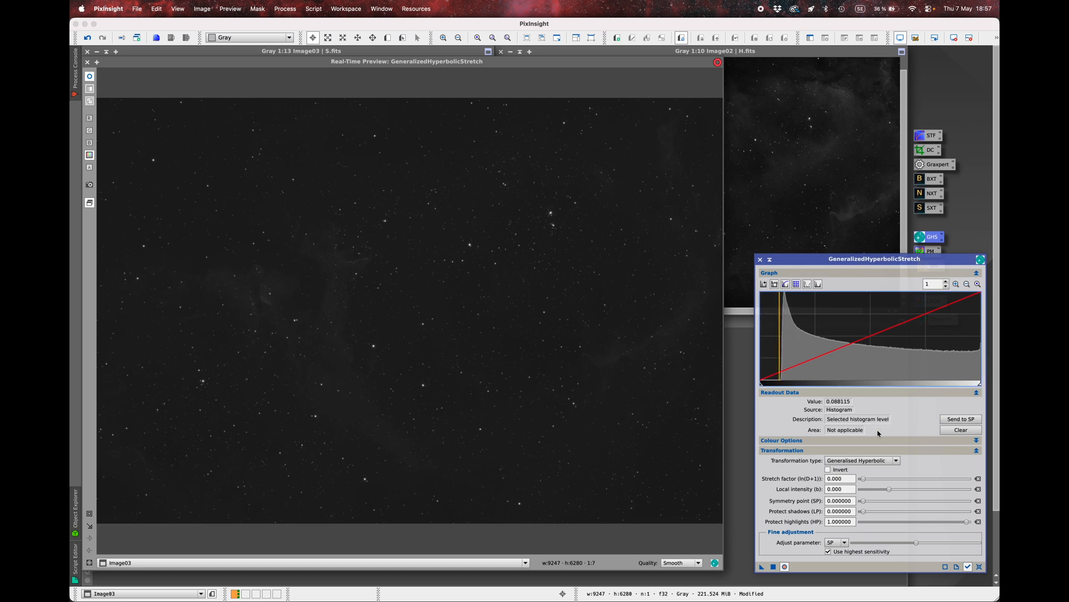
{"action": "left_click", "coordinate": [862, 460]}
{"action": "left_click", "coordinate": [853, 507]}
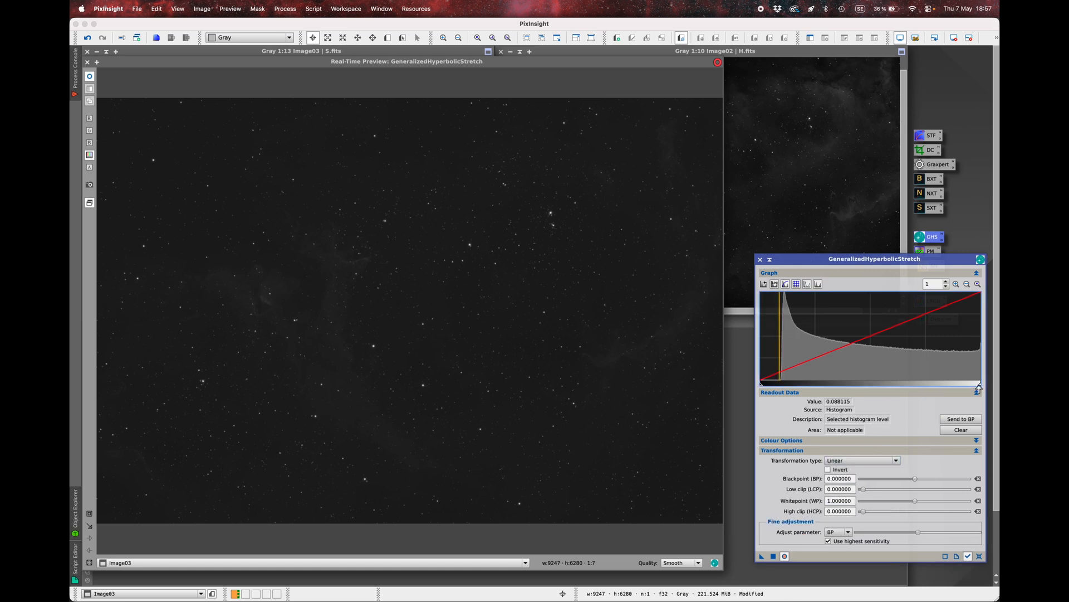
{"action": "left_click", "coordinate": [959, 419]}
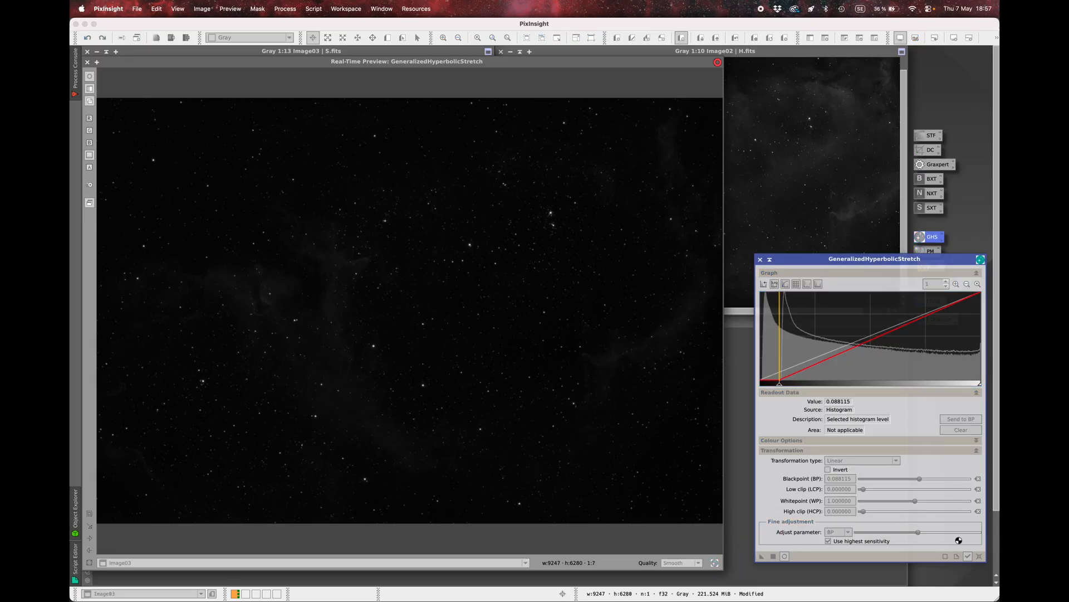
{"action": "left_click", "coordinate": [979, 555]}
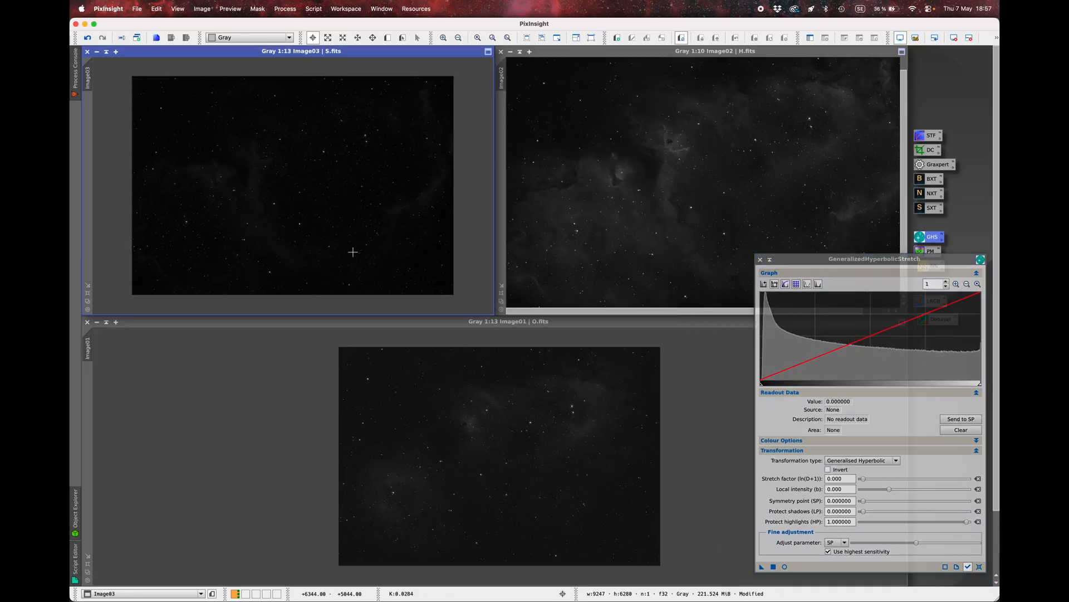
- Without the real-time preview, stretch S.fits once with symmetry point 0.026639 and stretch factor 0.360, and close the reset stretch tool
{"action": "left_click", "coordinate": [87, 63]}
{"action": "left_click", "coordinate": [775, 284]}
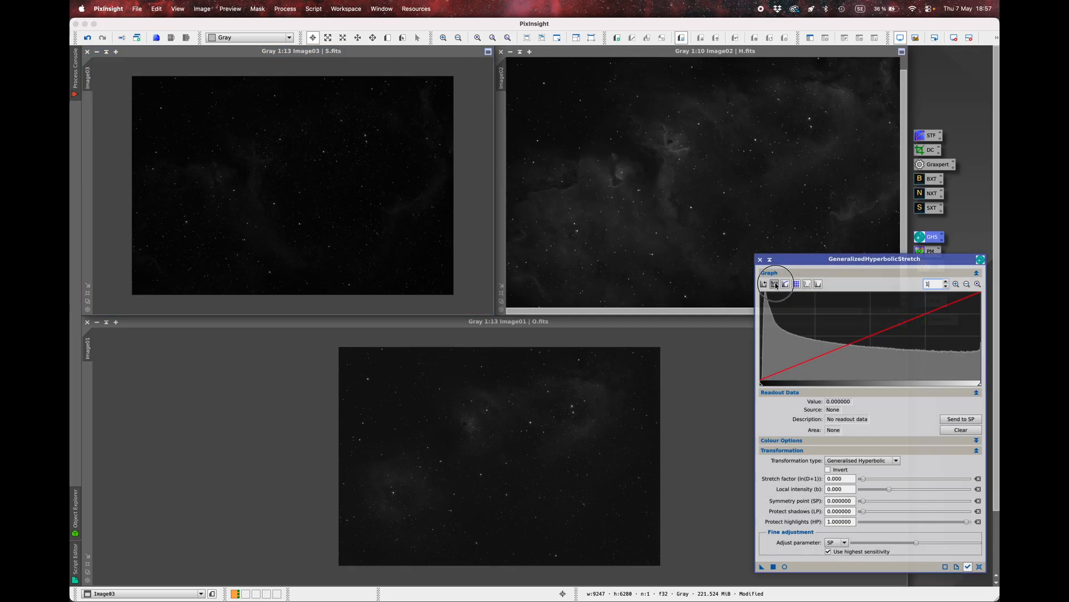
{"action": "left_click", "coordinate": [766, 334]}
{"action": "left_click", "coordinate": [961, 419]}
{"action": "left_click_drag", "start_coordinate": [863, 480], "coordinate": [866, 480]}
{"action": "left_click", "coordinate": [773, 567]}
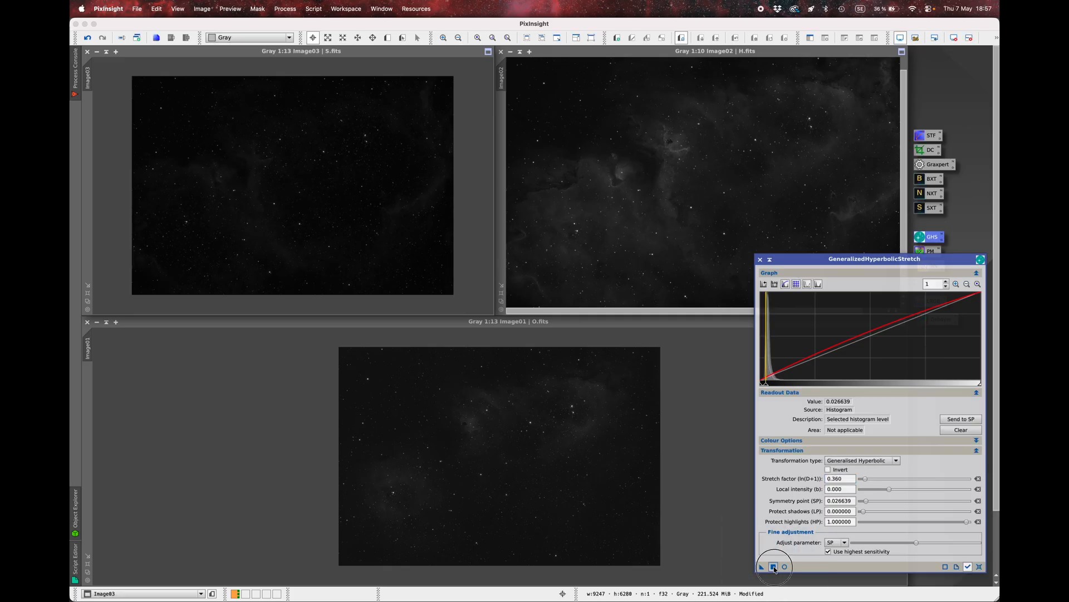
{"action": "left_click", "coordinate": [980, 566]}
{"action": "scroll", "coordinate": [698, 245], "scroll_direction": "up", "scroll_amount": 2}
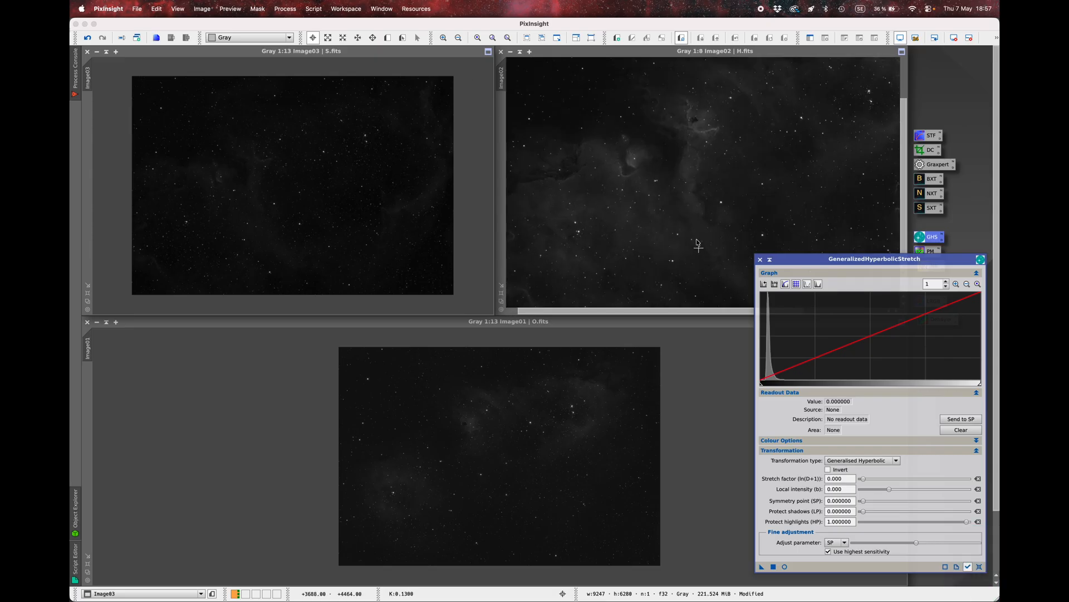
{"action": "left_click", "coordinate": [760, 259]}
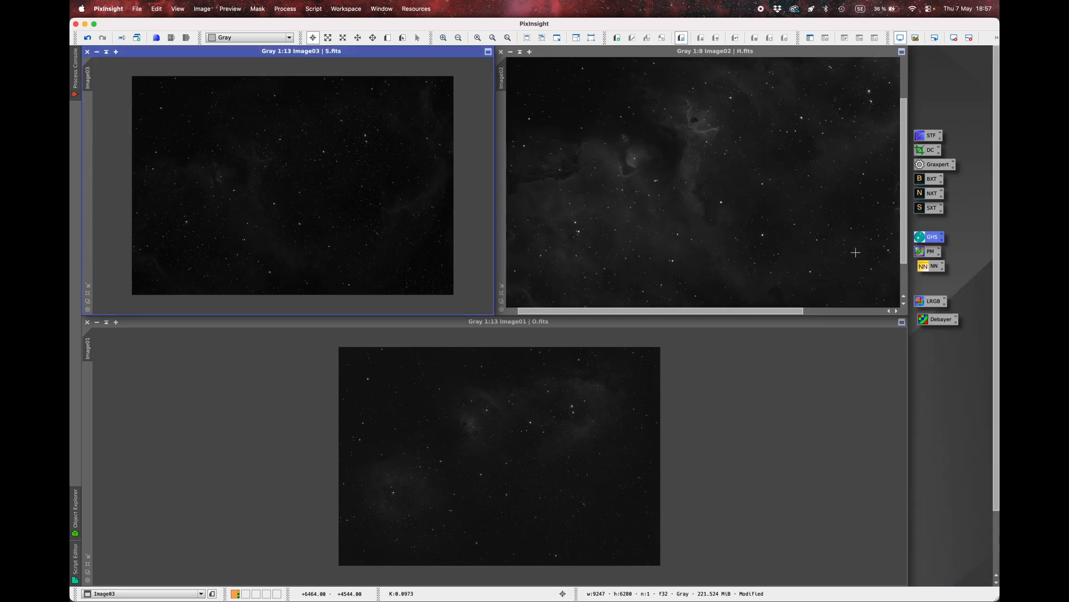
- Extract the stars from H.fits with StarXTerminator into a star image renamed H_stars, and minimize it
{"action": "left_click_drag", "start_coordinate": [924, 208], "coordinate": [701, 146]}
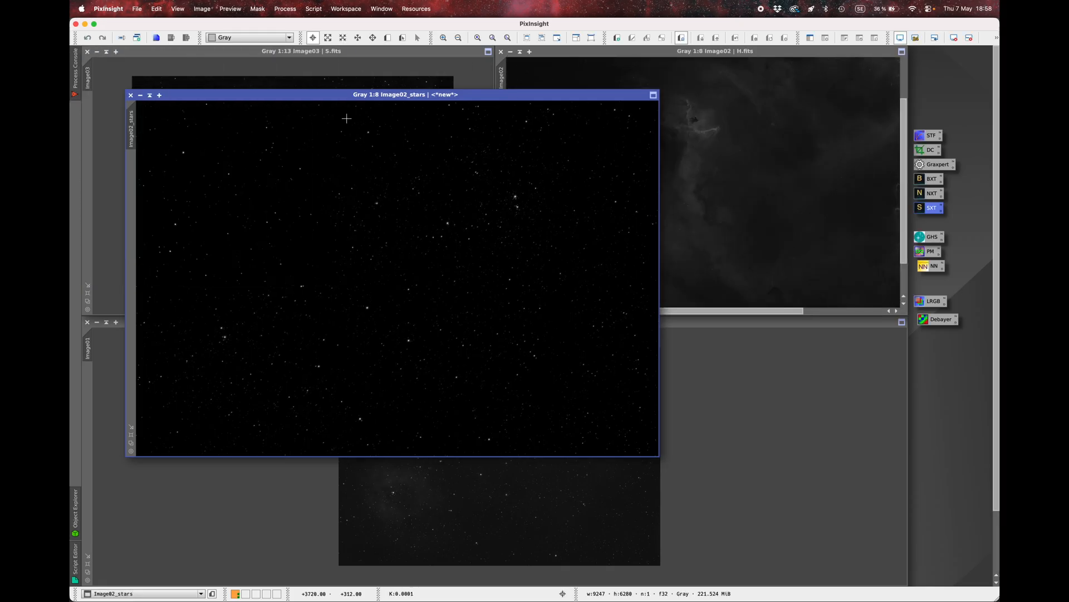
{"action": "right_click", "coordinate": [357, 184]}
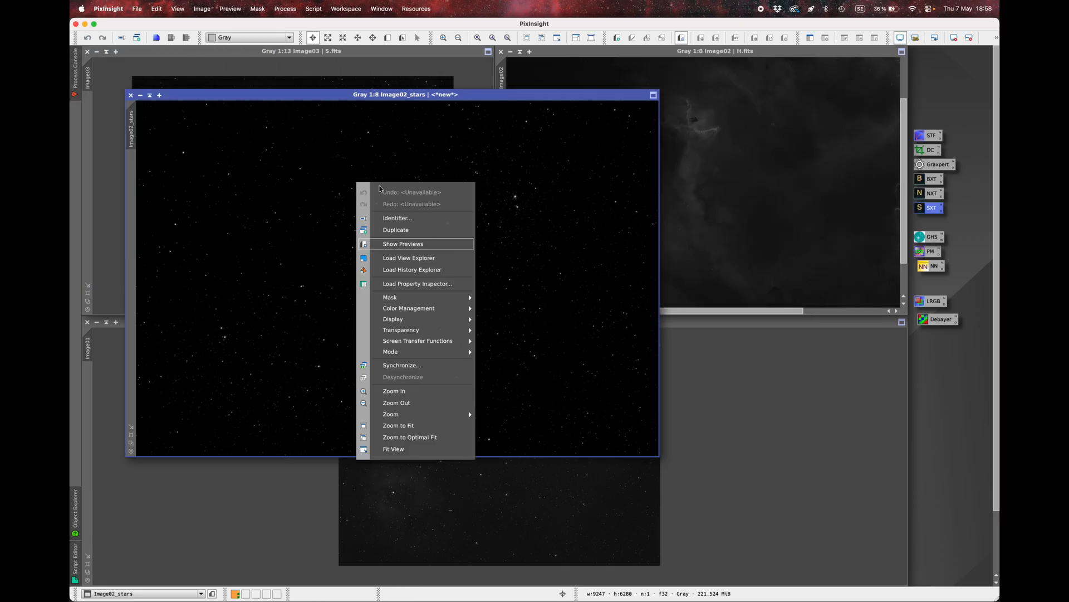
{"action": "left_click", "coordinate": [404, 220]}
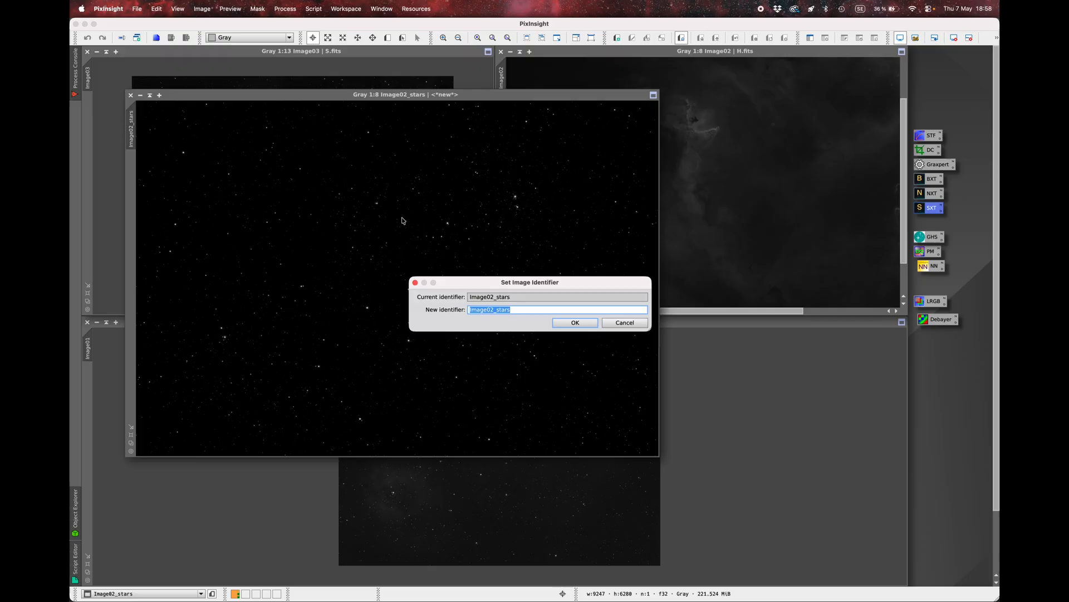
{"action": "type", "text": "H_stars"}
{"action": "key", "text": "Return"}
{"action": "left_click", "coordinate": [140, 95]}
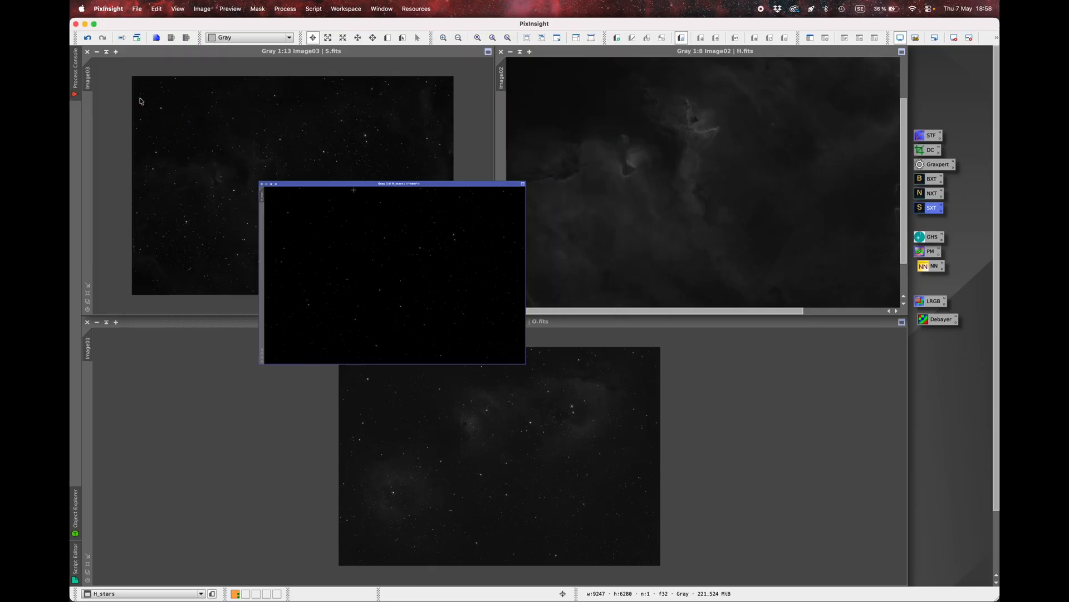
- Extract the stars from S.fits with StarXTerminator into a star image renamed S_stars, and minimize it
{"action": "left_click", "coordinate": [276, 142]}
{"action": "left_click", "coordinate": [938, 210]}
{"action": "left_click_drag", "start_coordinate": [938, 209], "coordinate": [428, 193]}
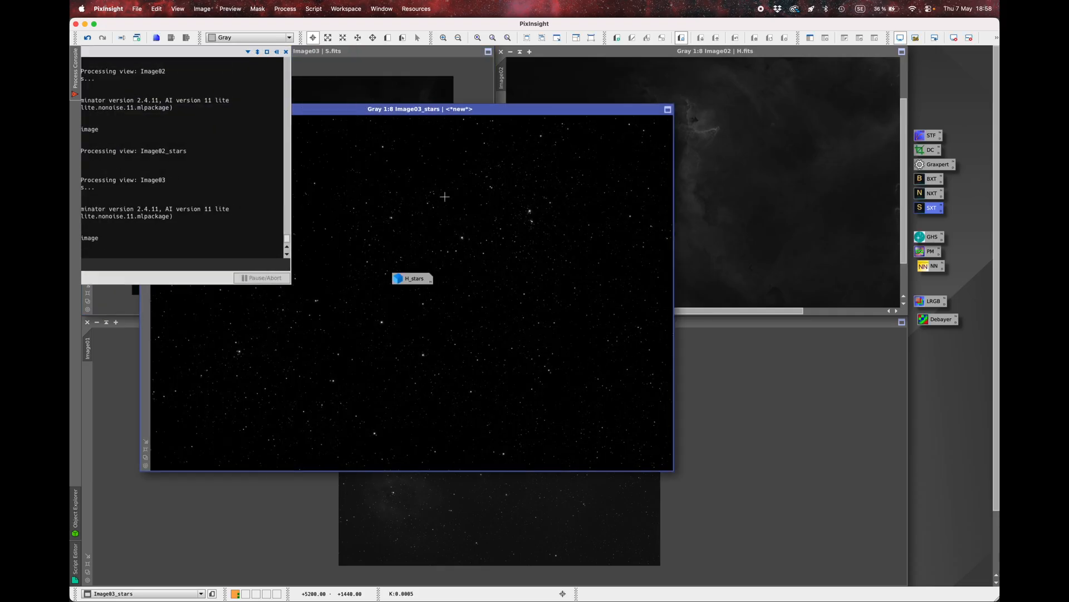
{"action": "right_click", "coordinate": [444, 198]}
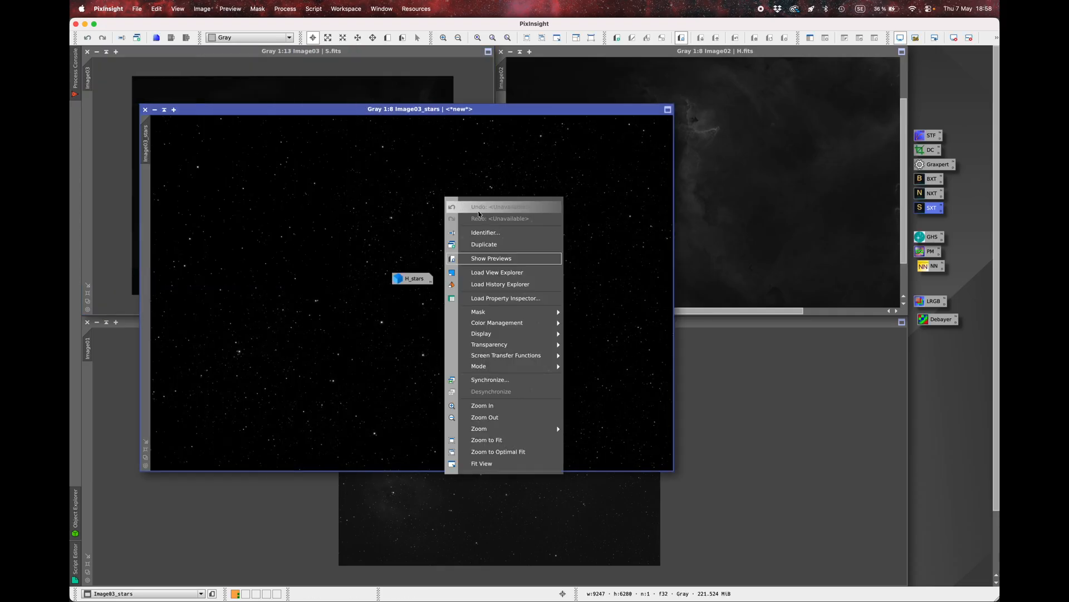
{"action": "left_click", "coordinate": [495, 233]}
{"action": "type", "text": "S_stars"}
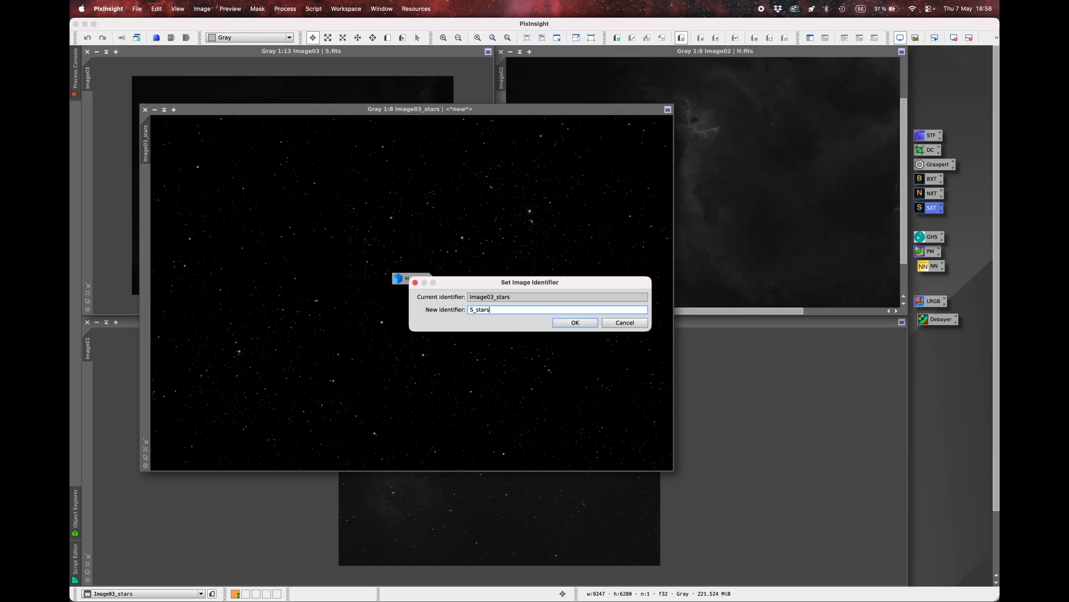
{"action": "key", "text": "Return"}
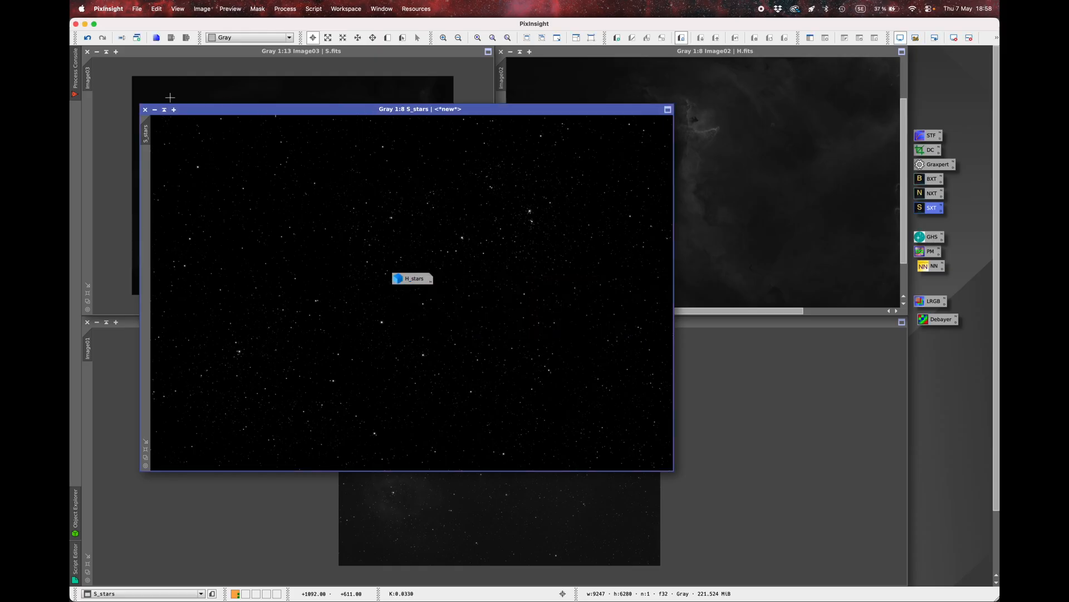
{"action": "left_click", "coordinate": [154, 110]}
- Extract the stars from O.fits with StarXTerminator into a star image renamed O_stars, and minimize it
{"action": "left_click", "coordinate": [733, 407]}
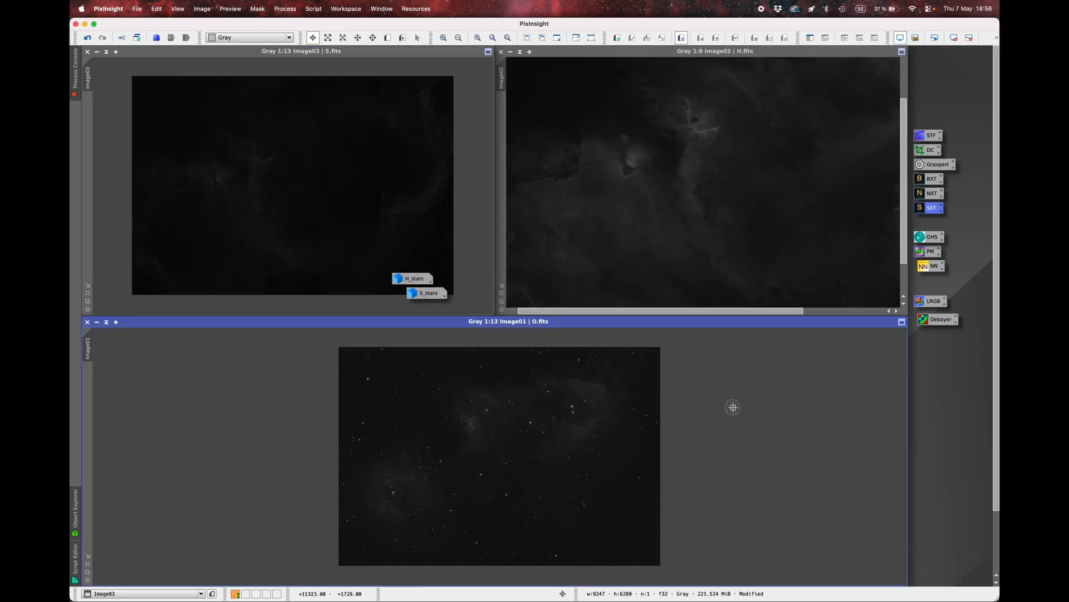
{"action": "left_click_drag", "start_coordinate": [933, 210], "coordinate": [595, 439]}
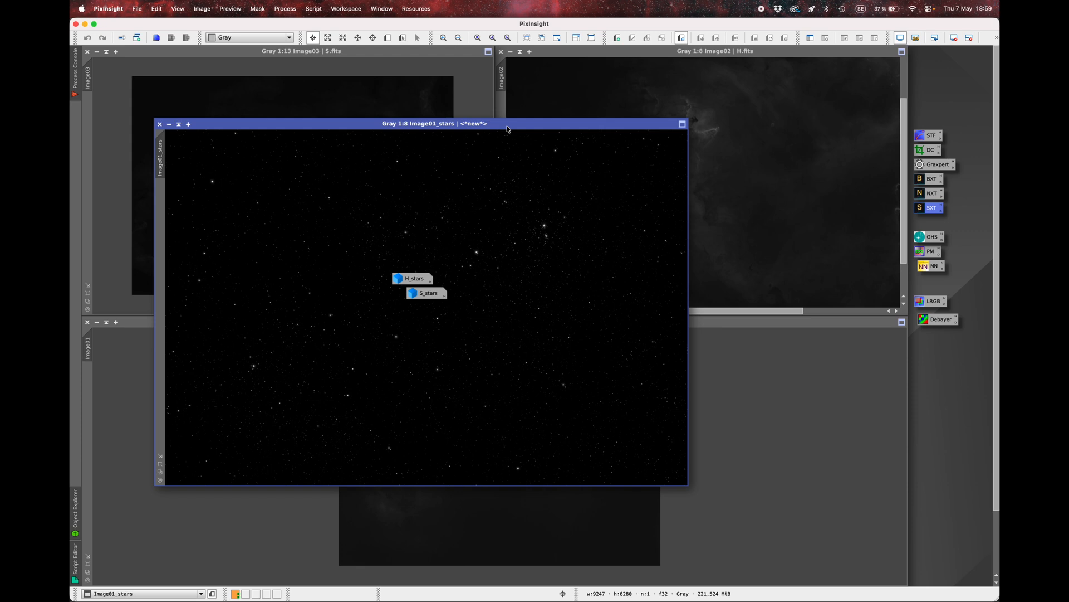
{"action": "left_click_drag", "start_coordinate": [507, 128], "coordinate": [633, 98]}
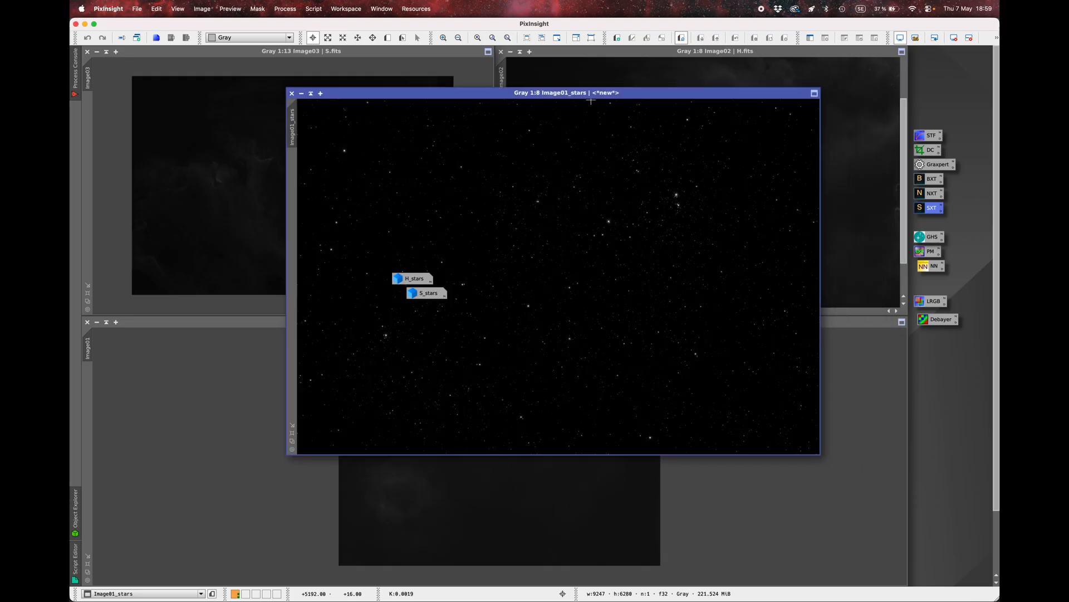
{"action": "scroll", "coordinate": [563, 210], "scroll_direction": "up", "scroll_amount": 1}
{"action": "right_click", "coordinate": [564, 210]}
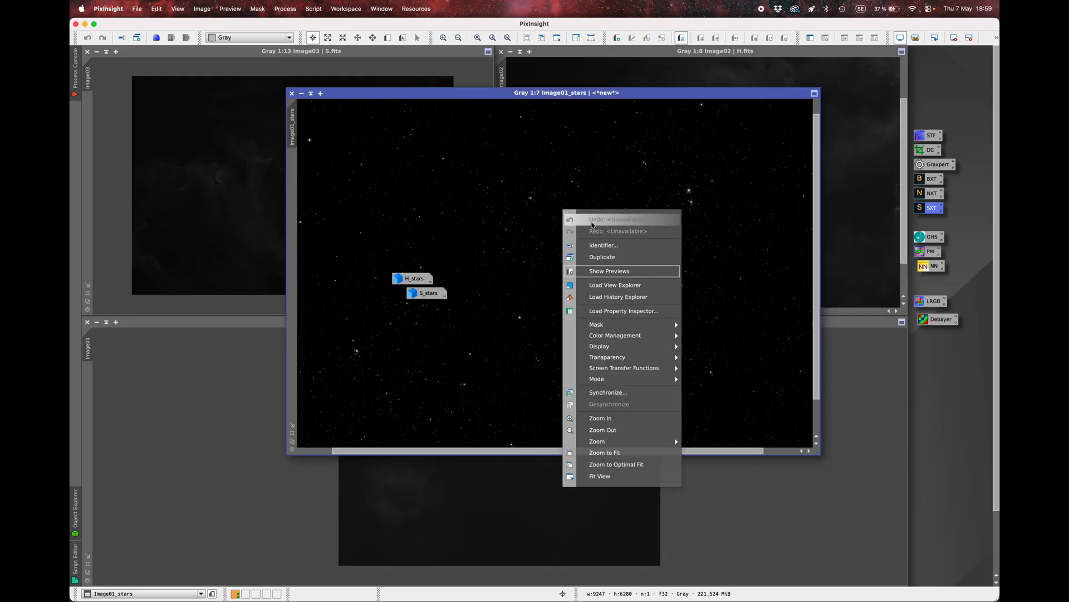
{"action": "left_click", "coordinate": [608, 246]}
{"action": "type", "text": "O_stars"}
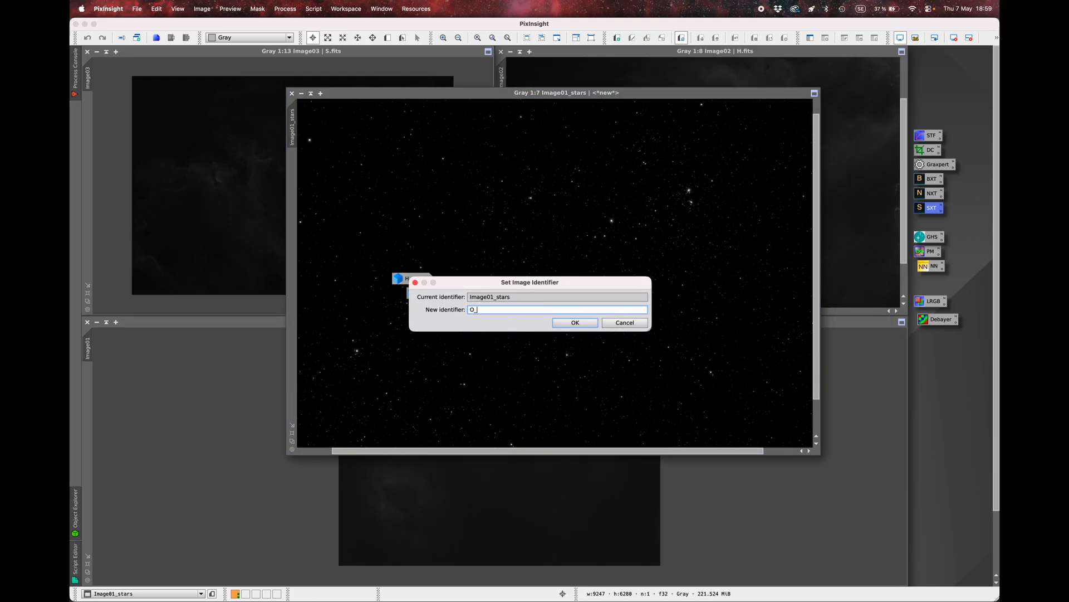
{"action": "left_click", "coordinate": [575, 323]}
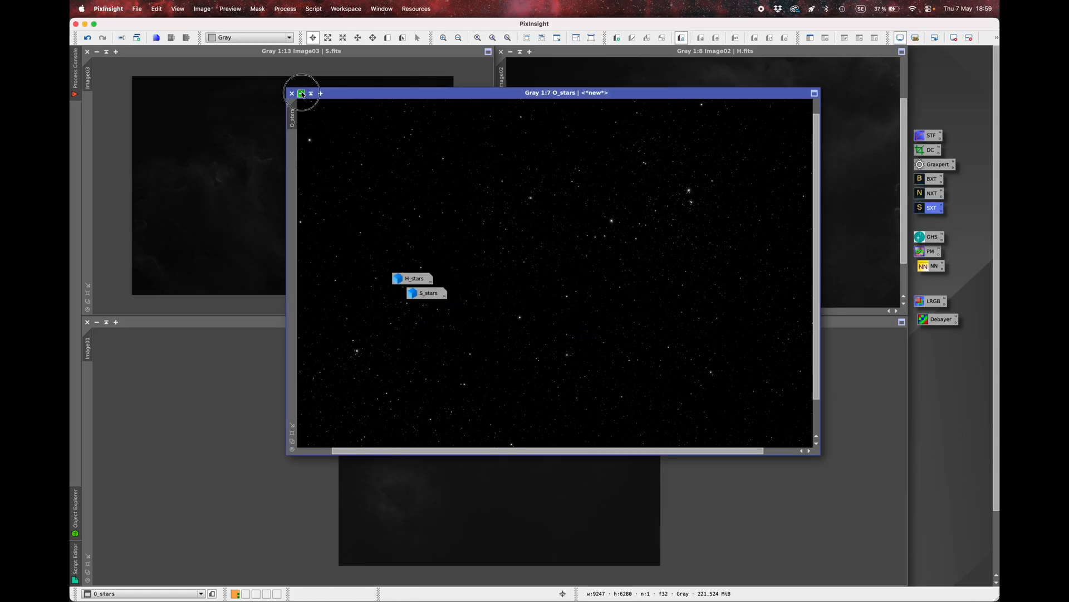
{"action": "left_click", "coordinate": [301, 93]}
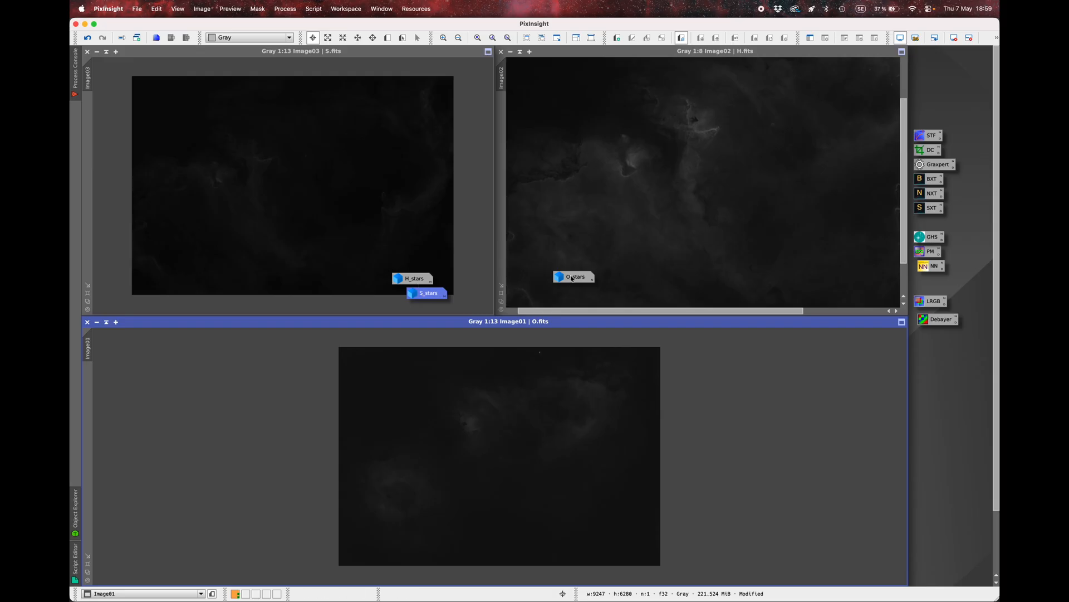
- Stack the minimized H_stars, S_stars and O_stars images in the empty area beside the O.fits nebula, and narrow the O.fits window to clear them
{"action": "left_click_drag", "start_coordinate": [573, 277], "coordinate": [134, 574]}
{"action": "left_click", "coordinate": [382, 254]}
{"action": "left_click_drag", "start_coordinate": [427, 293], "coordinate": [127, 536]}
{"action": "left_click_drag", "start_coordinate": [412, 278], "coordinate": [127, 511]}
{"action": "left_click", "coordinate": [176, 378]}
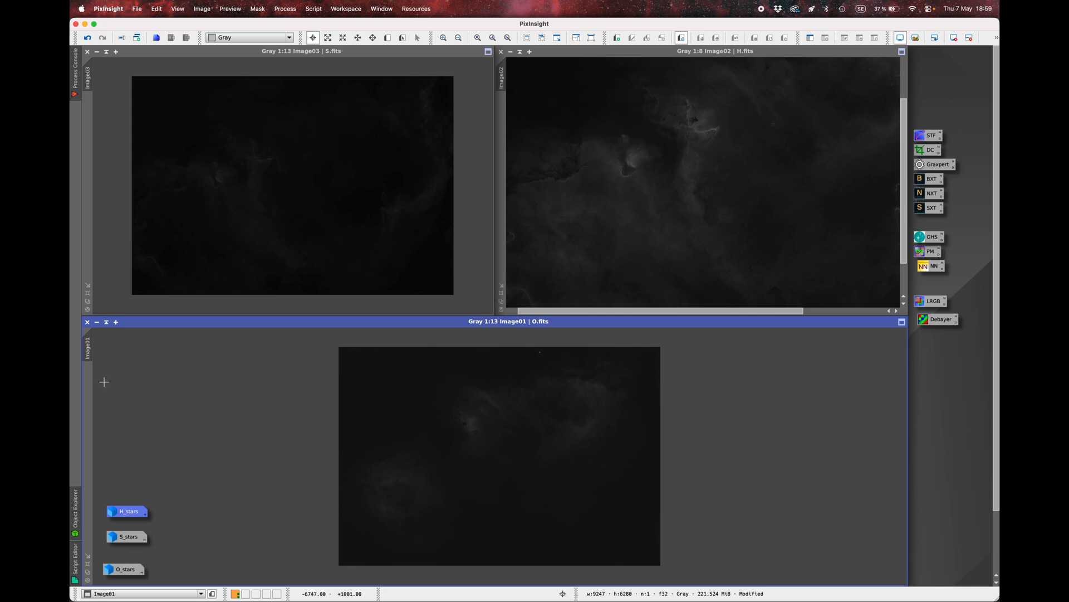
{"action": "left_click_drag", "start_coordinate": [81, 384], "coordinate": [323, 385]}
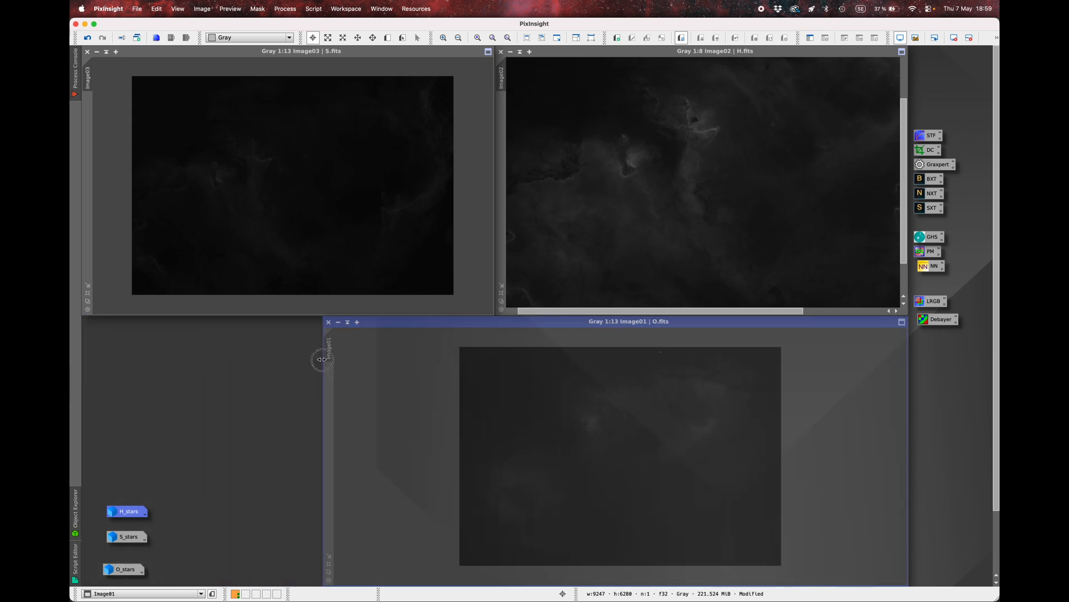
- Open GeneralizedHyperbolicStretch with a real-time preview of O.fits and set the symmetry point to 0.069388 on the histogram peak
{"action": "left_click", "coordinate": [717, 131]}
{"action": "key", "text": "super+shift+z"}
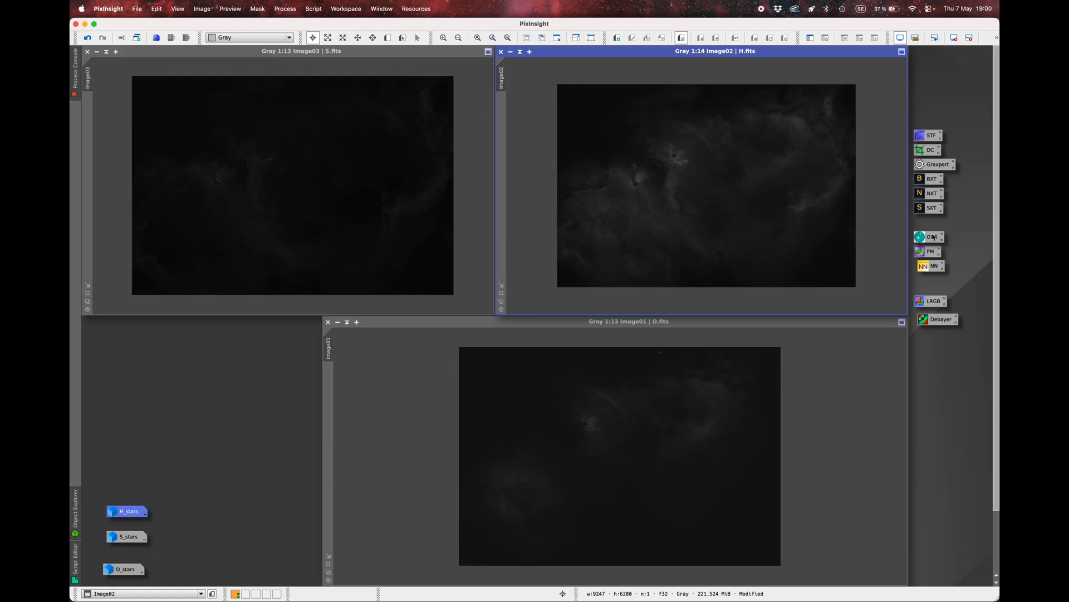
{"action": "left_click", "coordinate": [814, 390]}
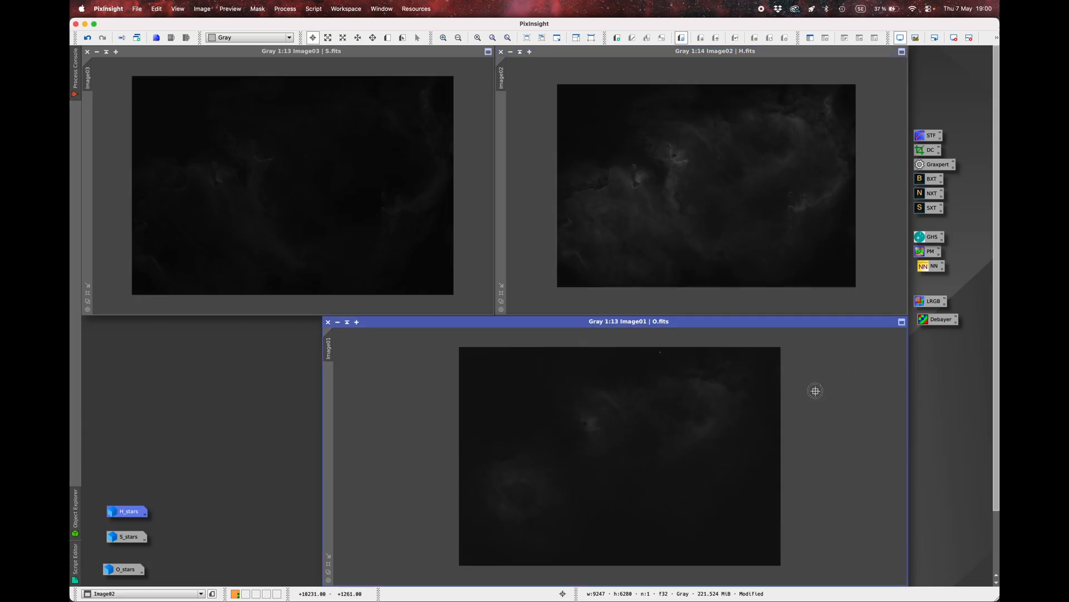
{"action": "double_click", "coordinate": [927, 240]}
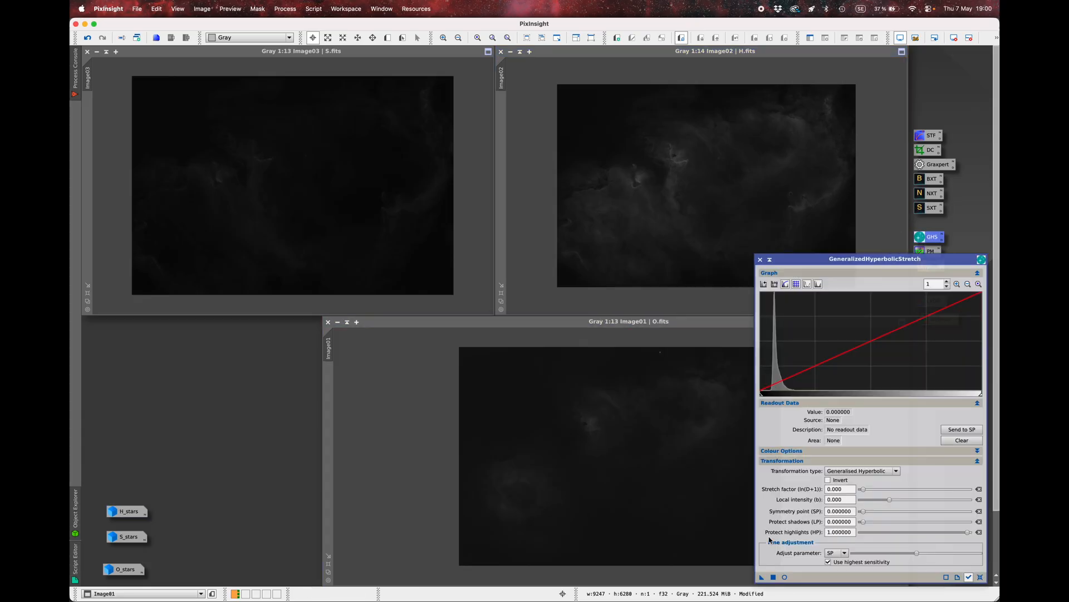
{"action": "left_click", "coordinate": [785, 577]}
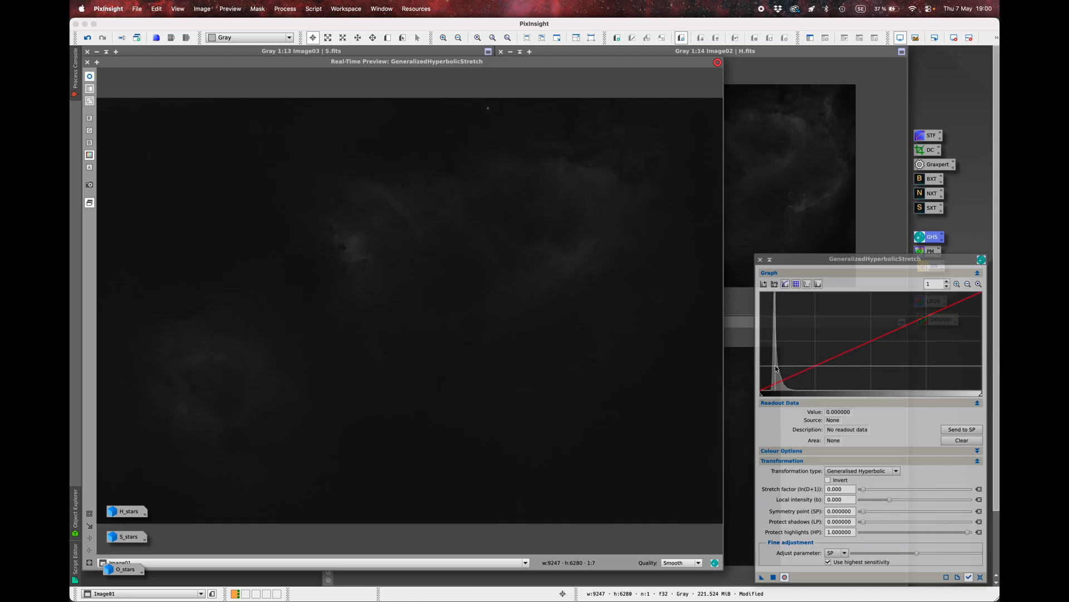
{"action": "left_click", "coordinate": [776, 367]}
{"action": "left_click", "coordinate": [962, 430]}
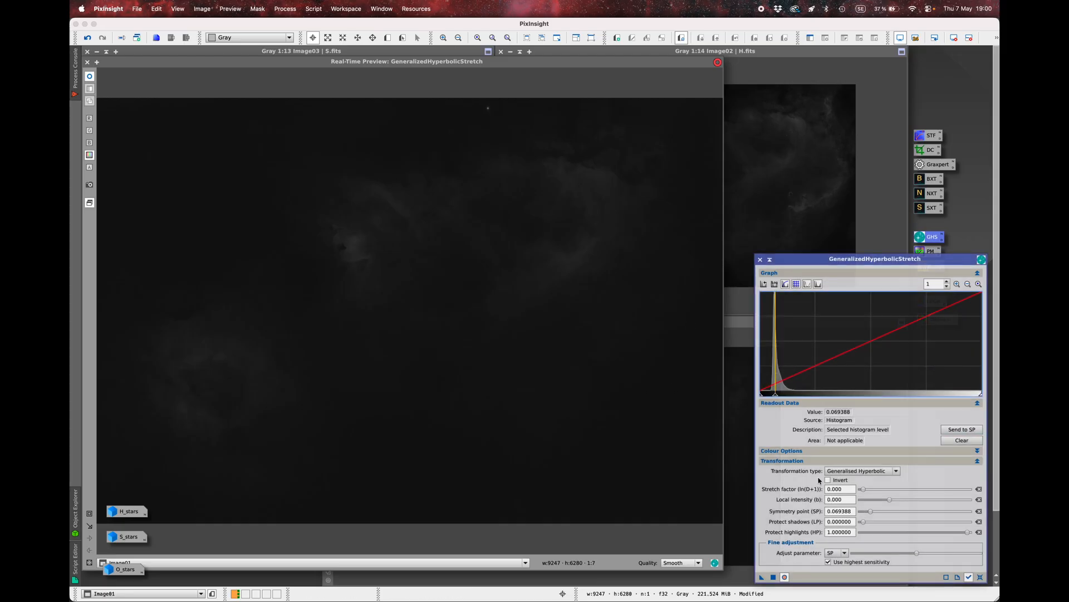
- Stretch O.fits with a stretch factor of 0.860 and local intensity of 0.310, and reset the stretch parameters
{"action": "left_click_drag", "start_coordinate": [867, 488], "coordinate": [874, 489]}
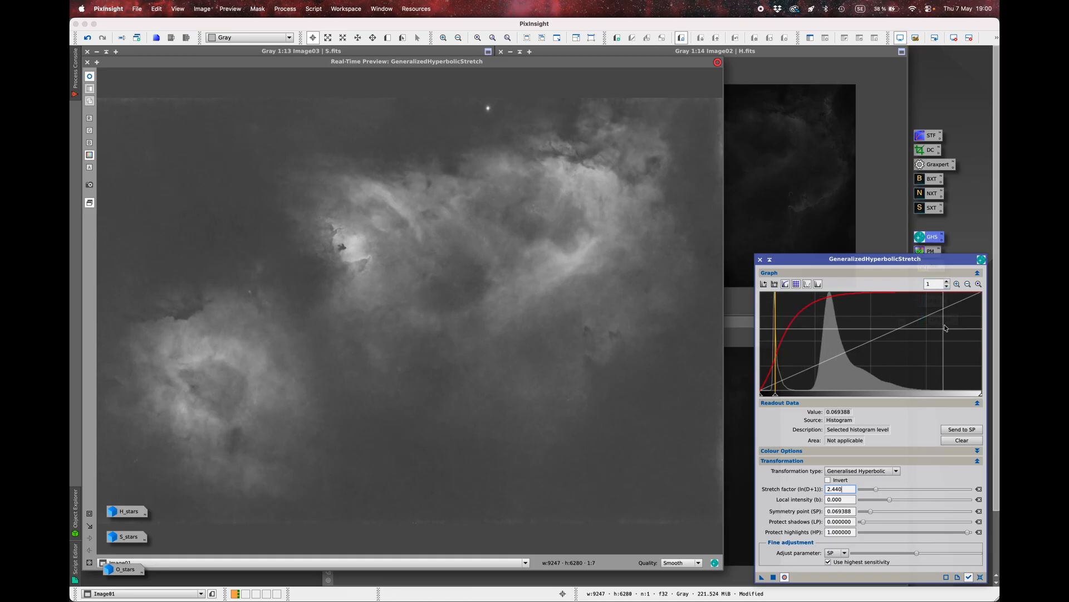
{"action": "left_click", "coordinate": [968, 284]}
{"action": "left_click_drag", "start_coordinate": [876, 490], "coordinate": [869, 491]}
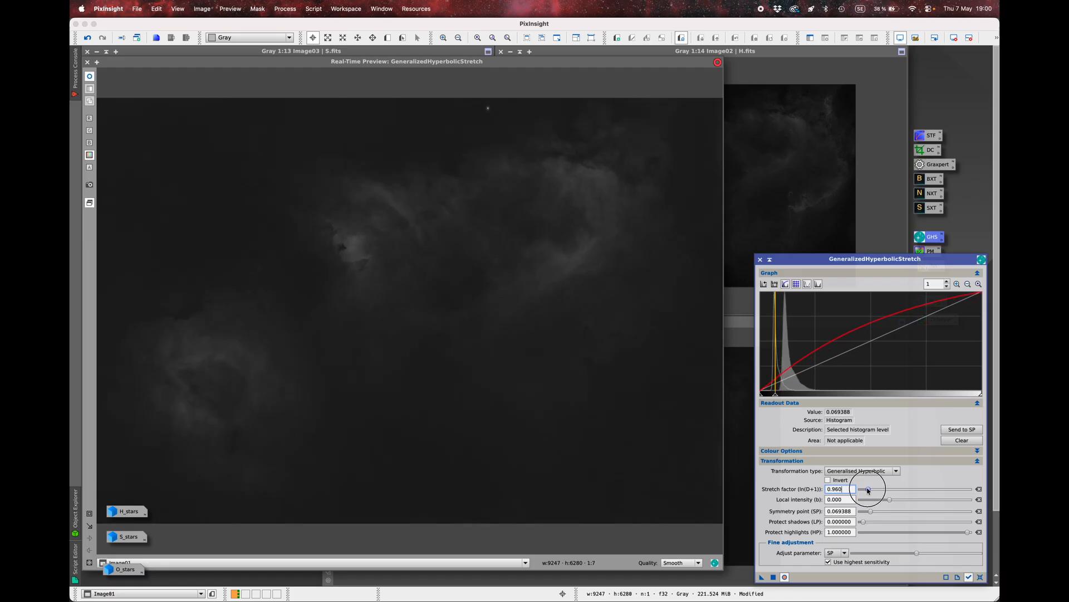
{"action": "left_click_drag", "start_coordinate": [868, 491], "coordinate": [869, 491]}
{"action": "left_click", "coordinate": [890, 499]}
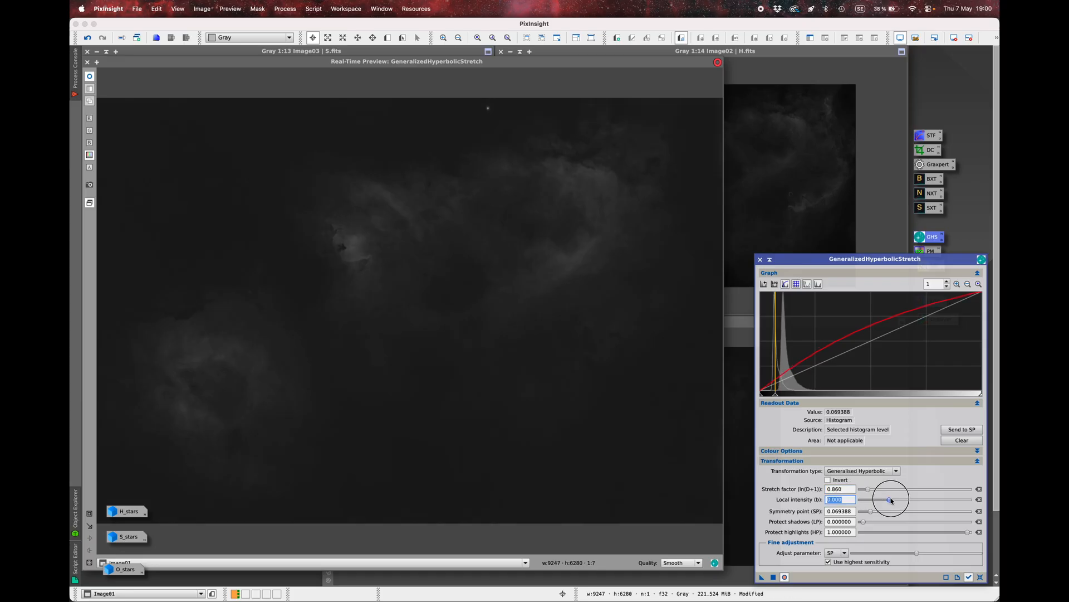
{"action": "left_click_drag", "start_coordinate": [891, 500], "coordinate": [893, 500]}
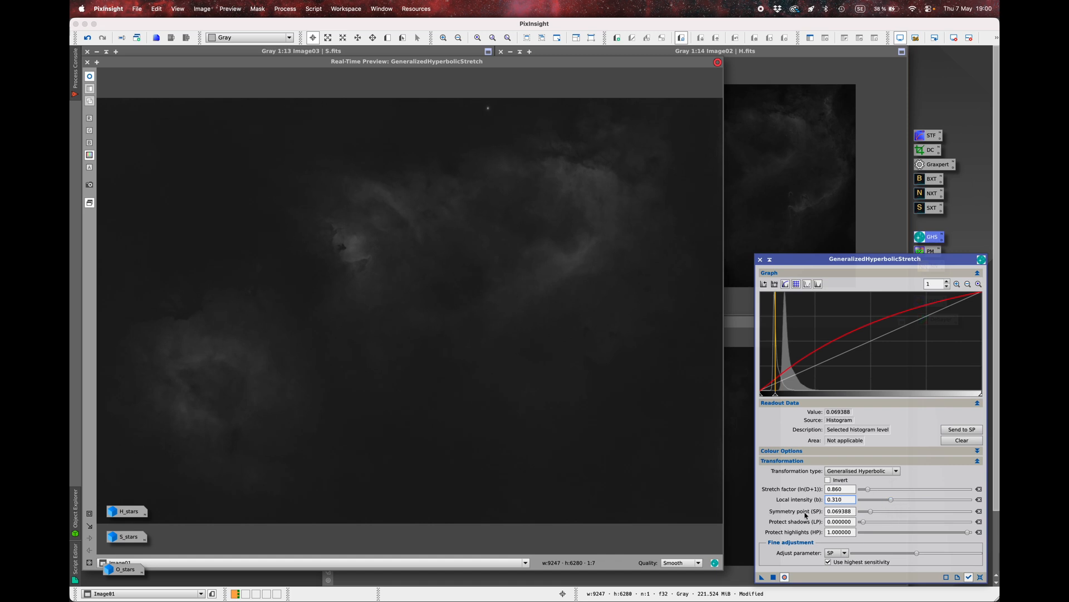
{"action": "left_click", "coordinate": [774, 577]}
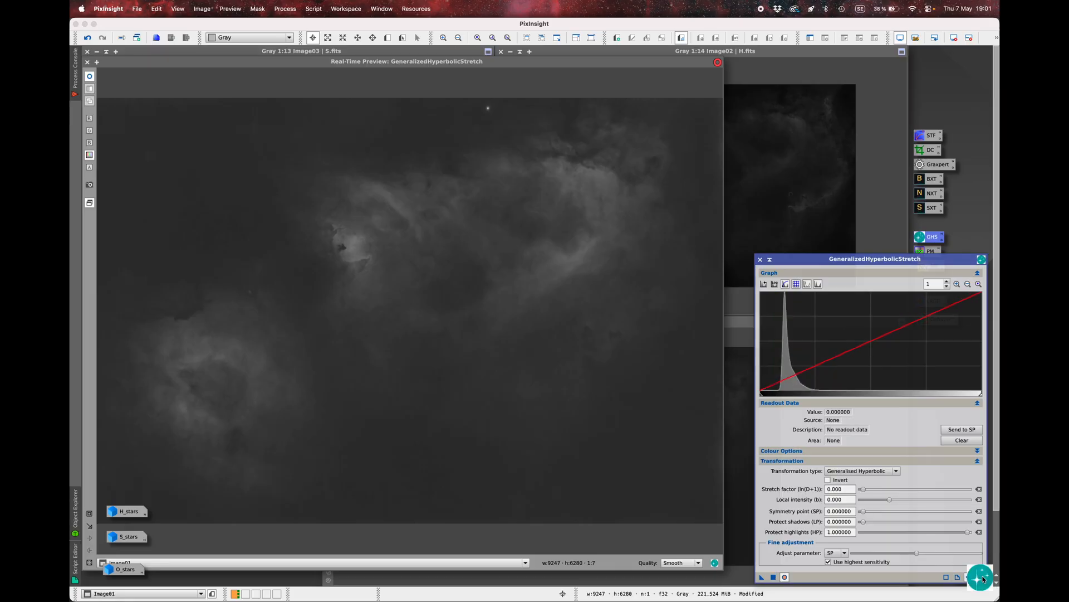
{"action": "left_click", "coordinate": [982, 577]}
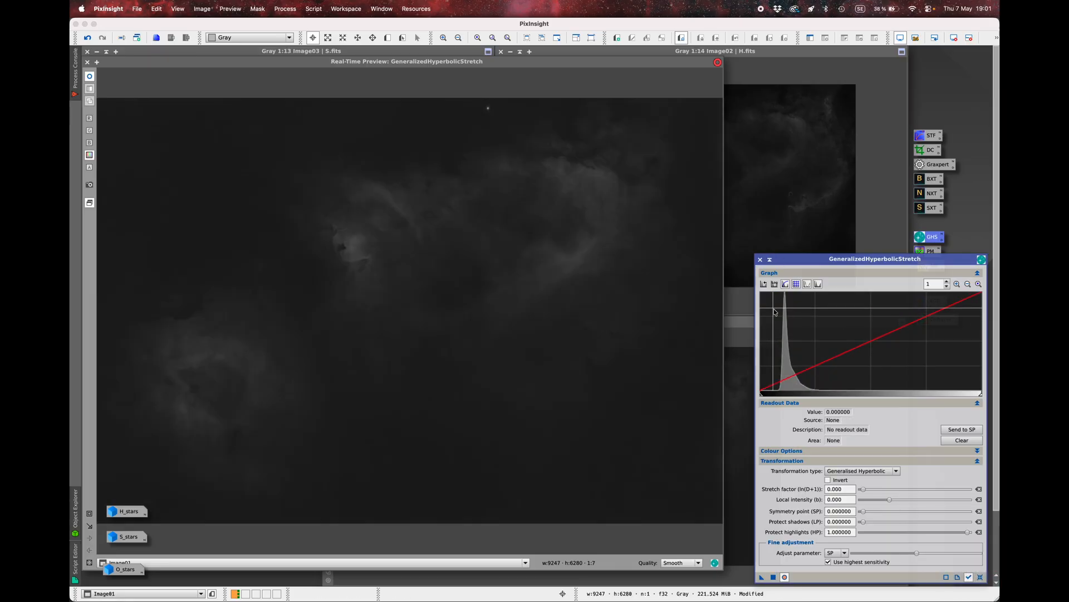
- Apply a Linear transformation to O.fits with the blackpoint at 0.059184, just before the histogram data, and reset the parameters
{"action": "left_click", "coordinate": [774, 283]}
{"action": "left_click", "coordinate": [773, 323]}
{"action": "left_click", "coordinate": [863, 470]}
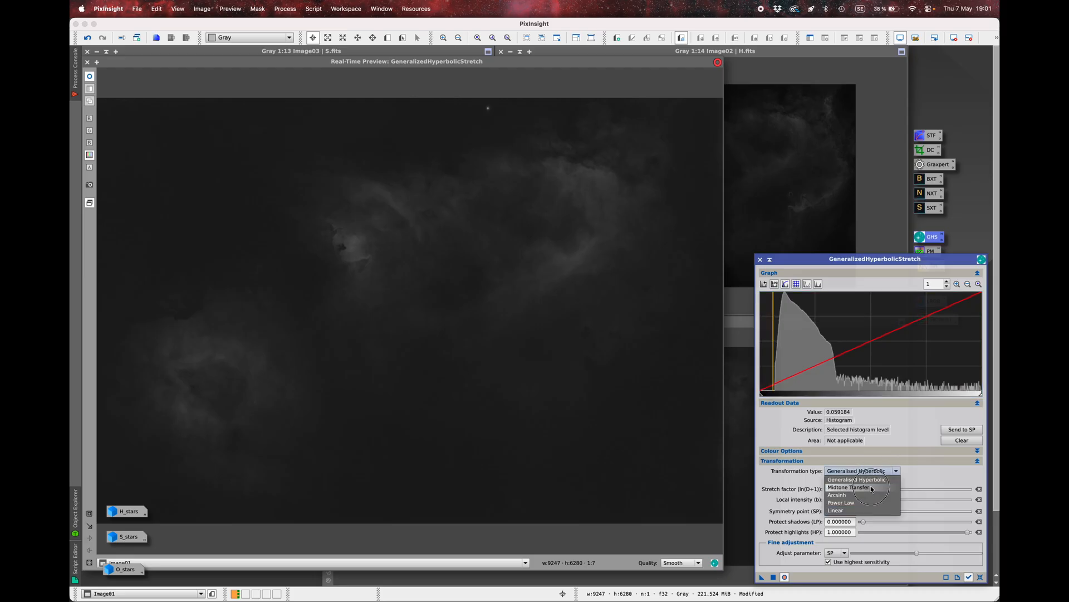
{"action": "left_click", "coordinate": [848, 511]}
{"action": "left_click", "coordinate": [961, 418]}
{"action": "left_click", "coordinate": [773, 557]}
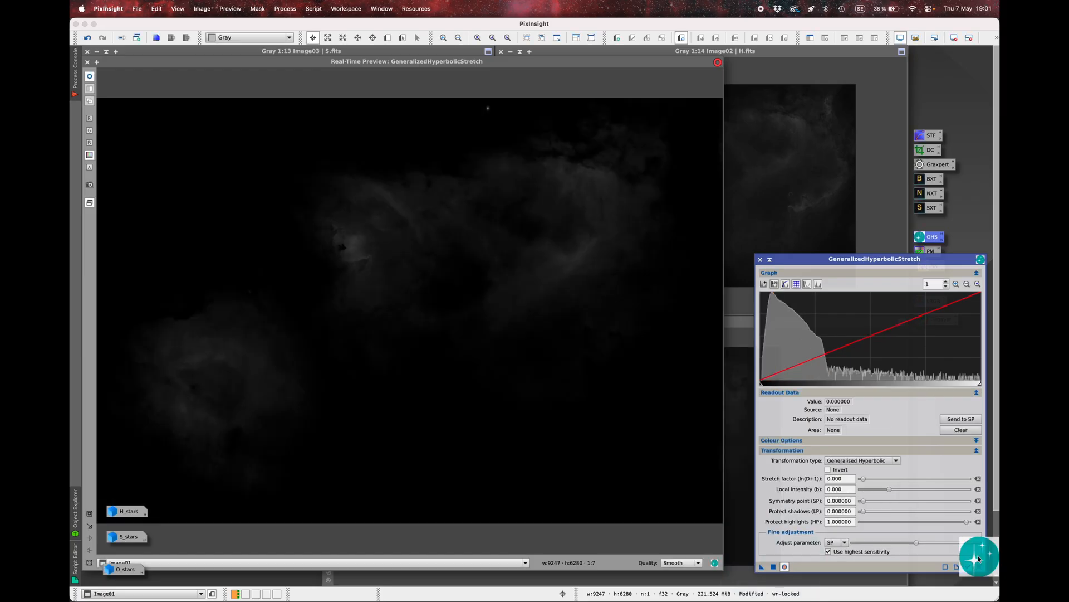
{"action": "left_click", "coordinate": [979, 556]}
- Show the histogram without logarithmic scaling and sample brightness readouts around the lower edge of the larger nebula in the O.fits preview
{"action": "left_click", "coordinate": [775, 284]}
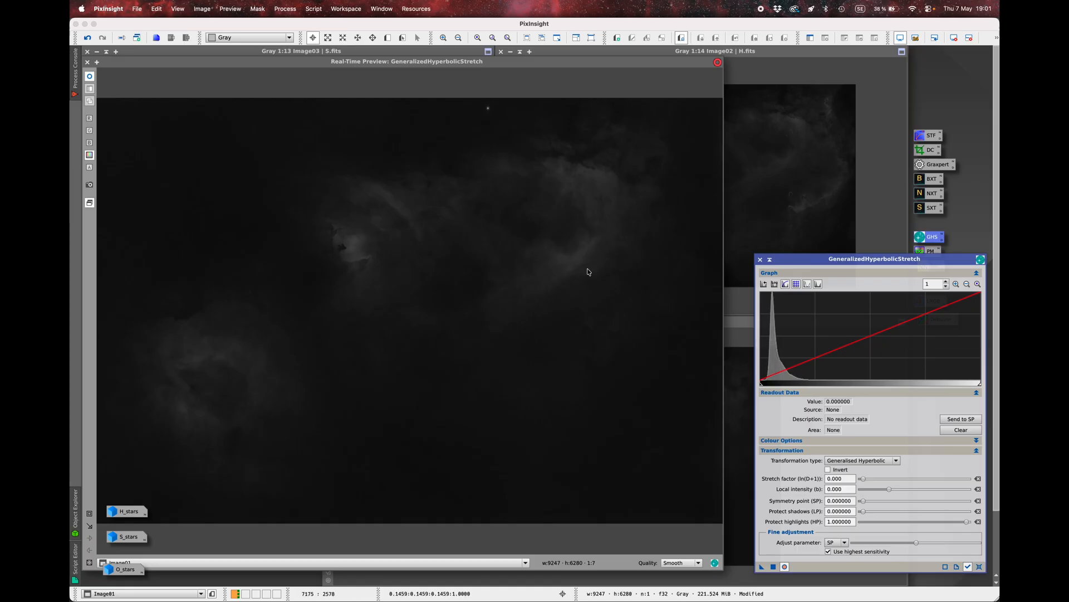
{"action": "left_click", "coordinate": [542, 283]}
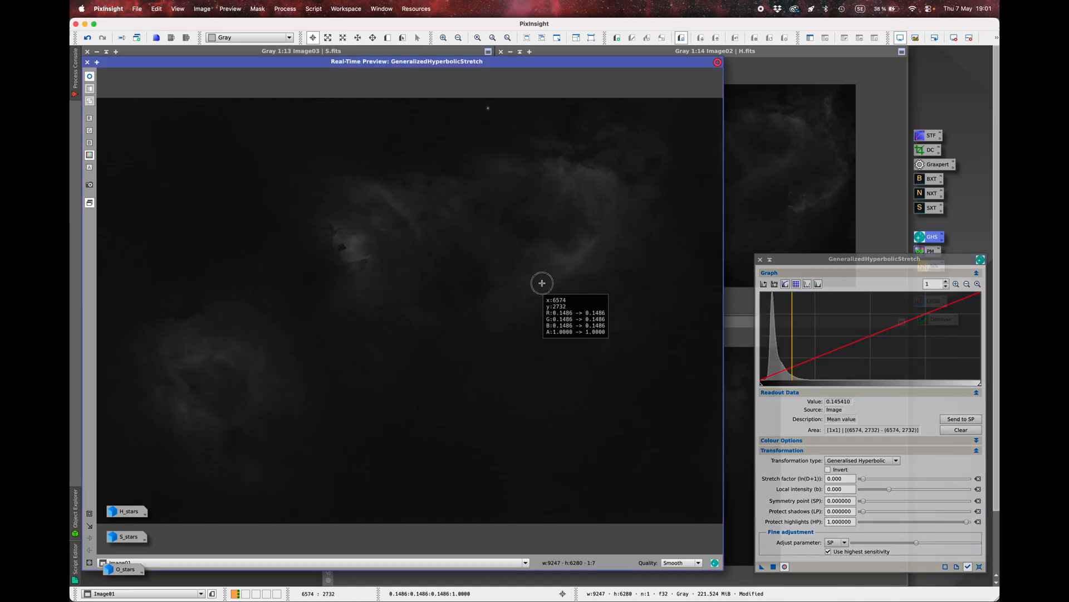
{"action": "left_click", "coordinate": [562, 277]}
{"action": "left_click", "coordinate": [613, 328]}
{"action": "left_click", "coordinate": [587, 299]}
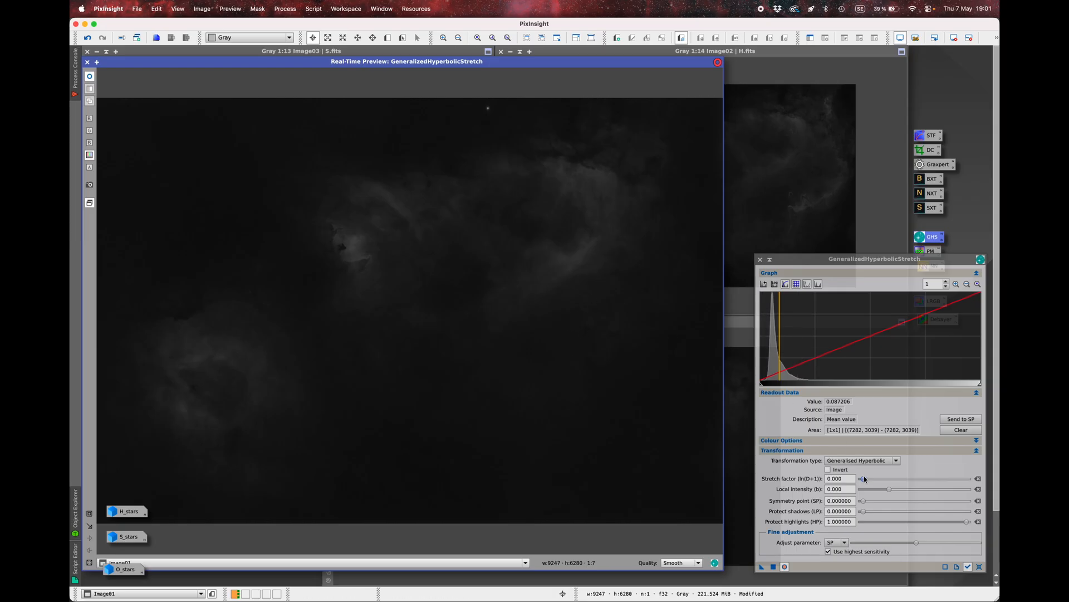
- Stretch O.fits twice with a stretch factor of 0.620 and local intensity of 0.270, and reset the parameters
{"action": "left_click_drag", "start_coordinate": [864, 479], "coordinate": [893, 491]}
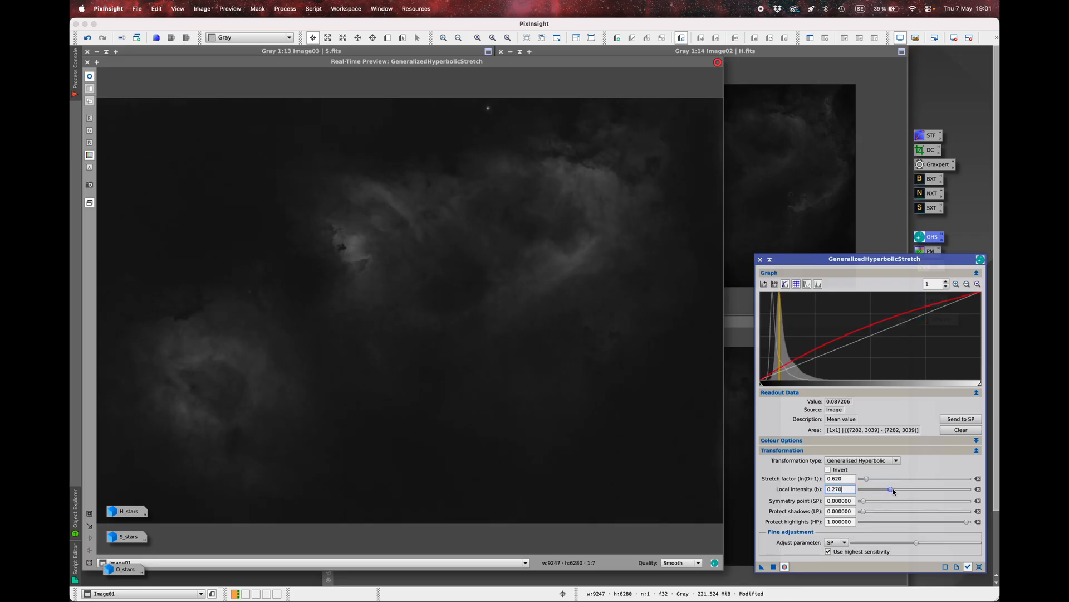
{"action": "left_click", "coordinate": [774, 567]}
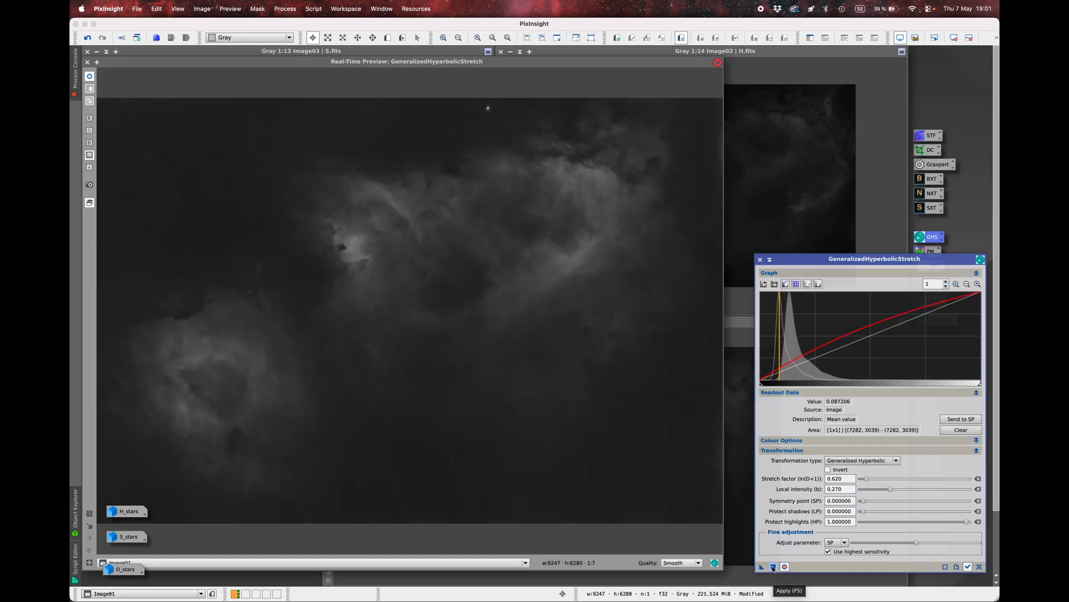
{"action": "left_click", "coordinate": [773, 567]}
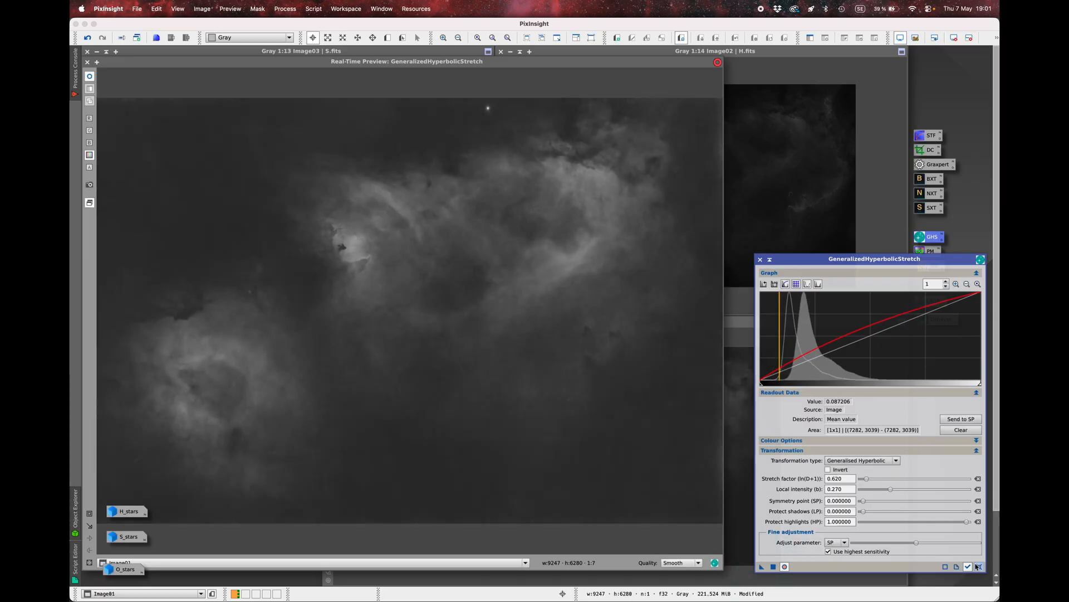
{"action": "left_click", "coordinate": [979, 566]}
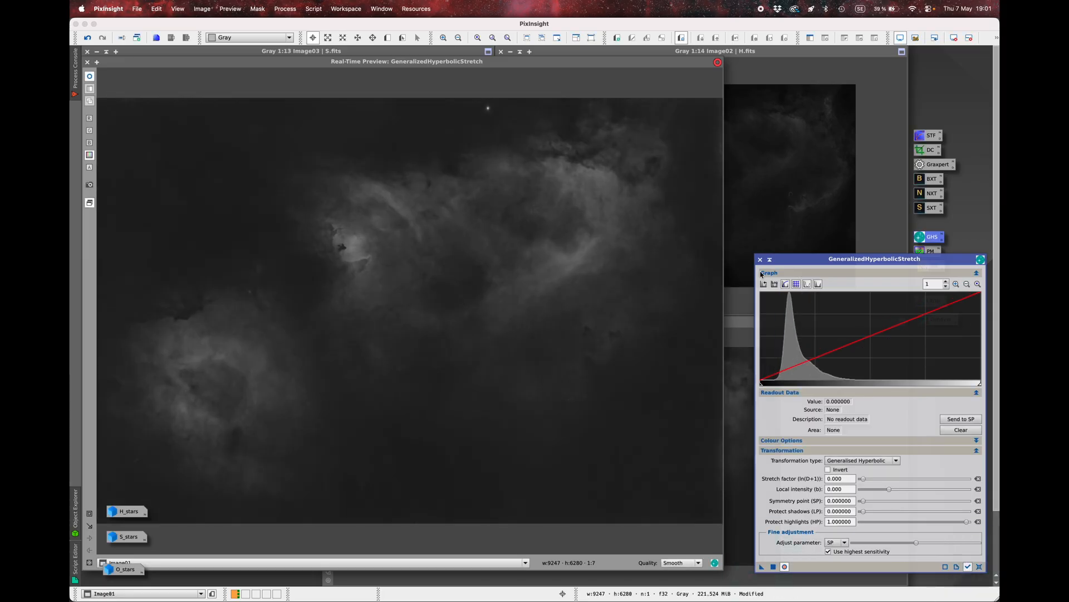
- Apply a Linear transformation to O.fits with the blackpoint at 0.018443, and close the real-time preview
{"action": "left_click", "coordinate": [774, 284]}
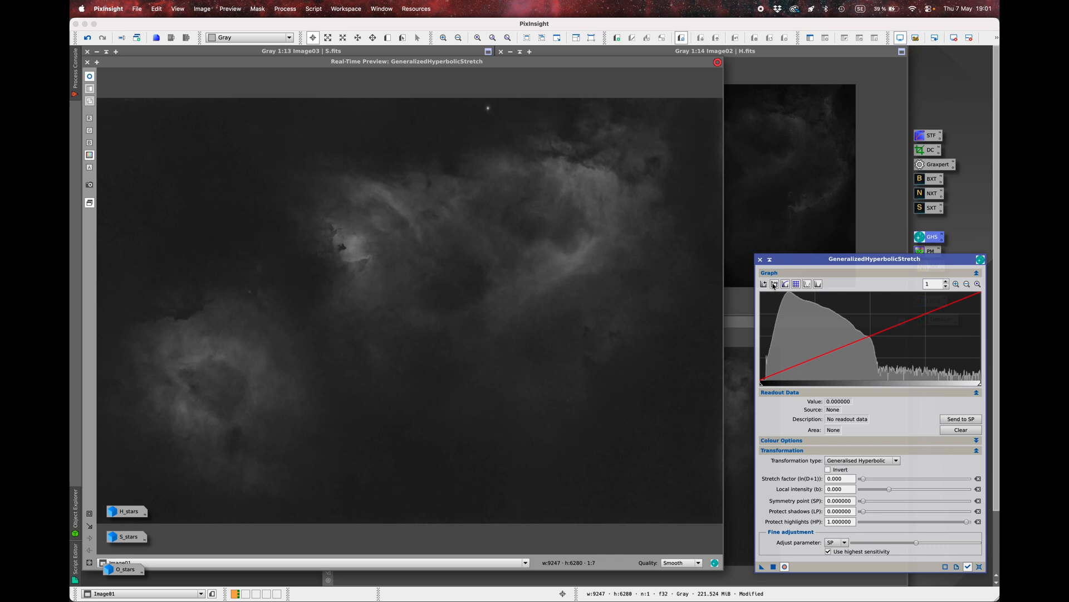
{"action": "left_click", "coordinate": [764, 334]}
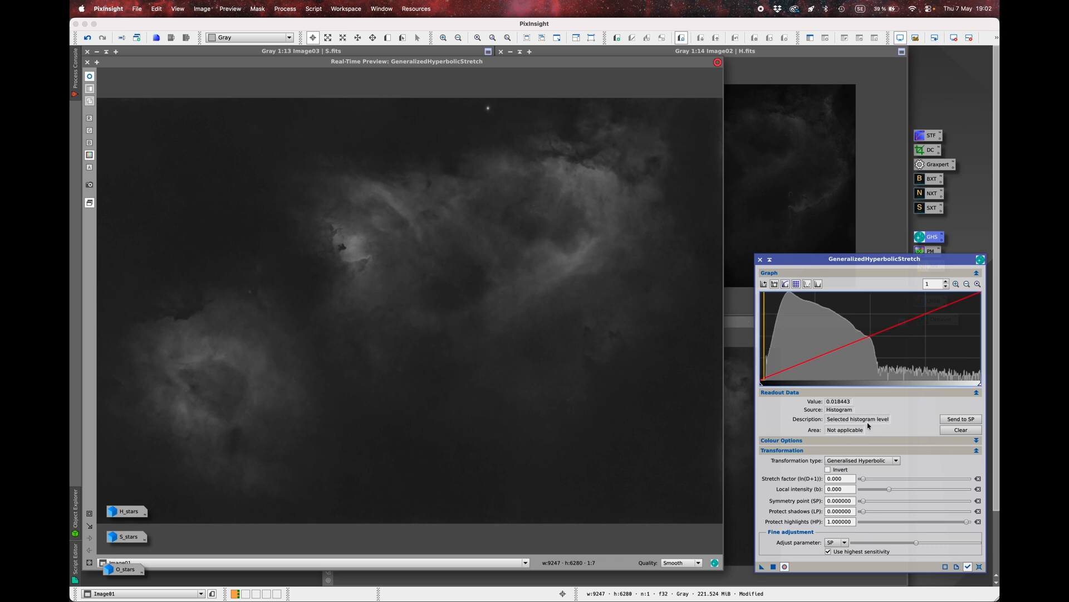
{"action": "left_click", "coordinate": [862, 460]}
{"action": "left_click", "coordinate": [841, 501]}
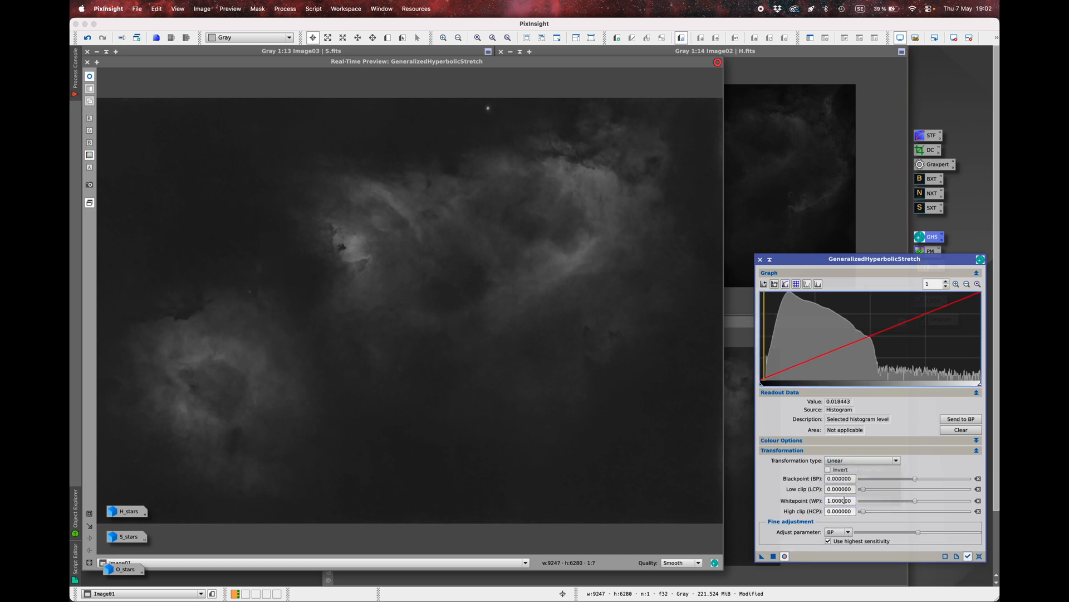
{"action": "left_click", "coordinate": [969, 424]}
{"action": "left_click", "coordinate": [773, 556]}
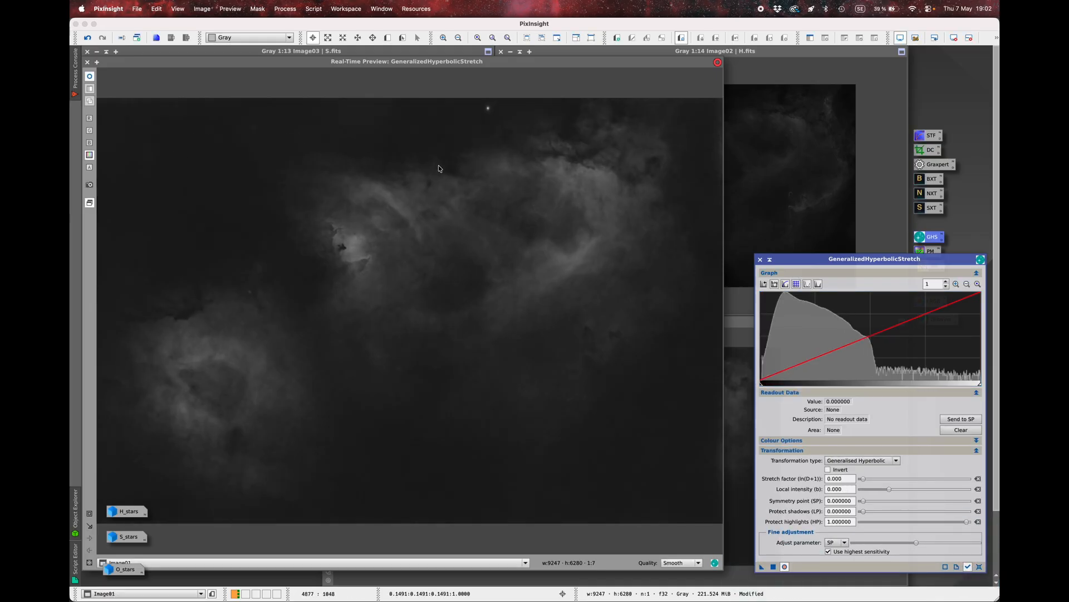
{"action": "left_click", "coordinate": [87, 62]}
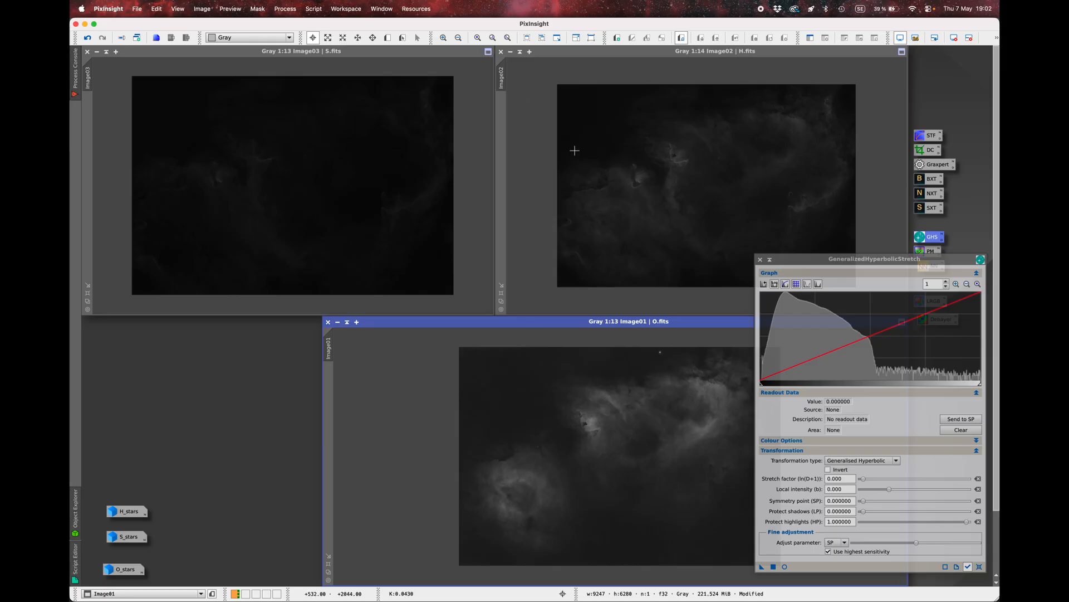
- Set the symmetry point for H.fits to 0.081967 from its histogram, and open a real-time preview placed clear of the stretch dialog
{"action": "left_click", "coordinate": [536, 119]}
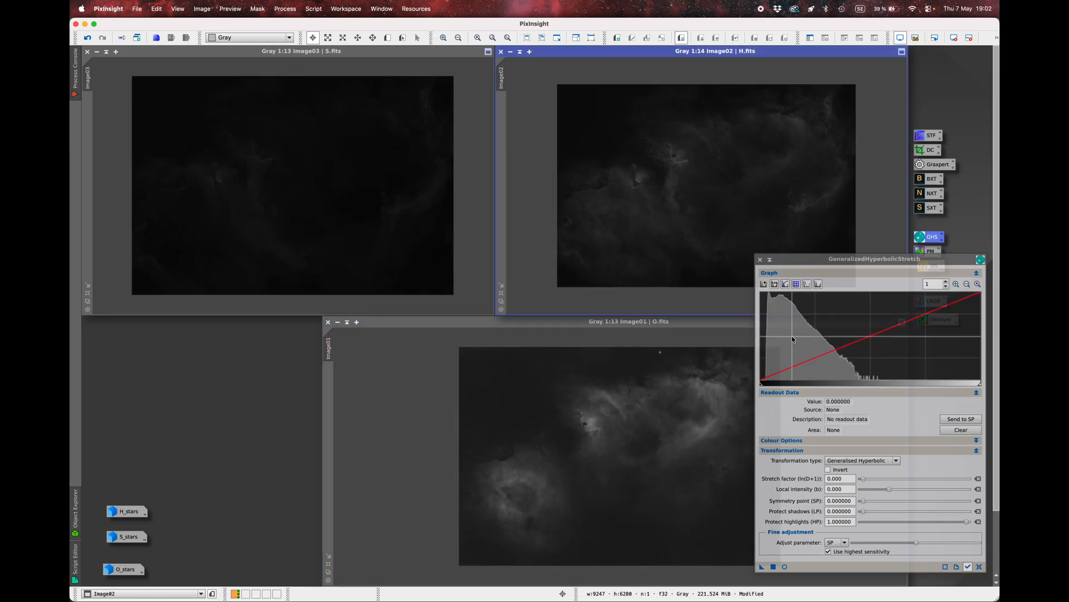
{"action": "left_click", "coordinate": [775, 284]}
{"action": "left_click", "coordinate": [778, 334]}
{"action": "left_click", "coordinate": [947, 418]}
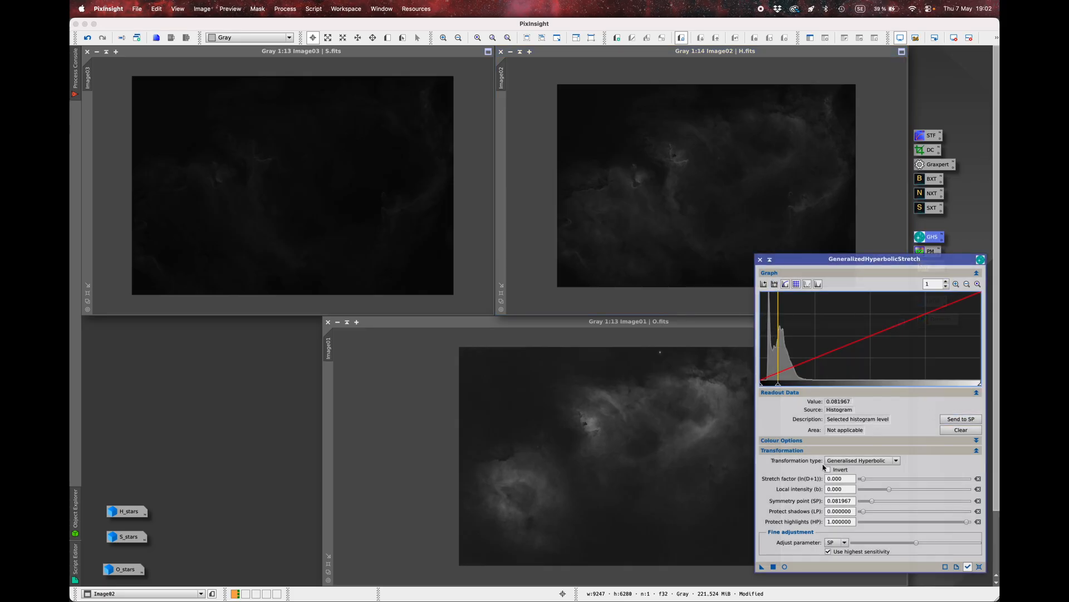
{"action": "left_click", "coordinate": [785, 566]}
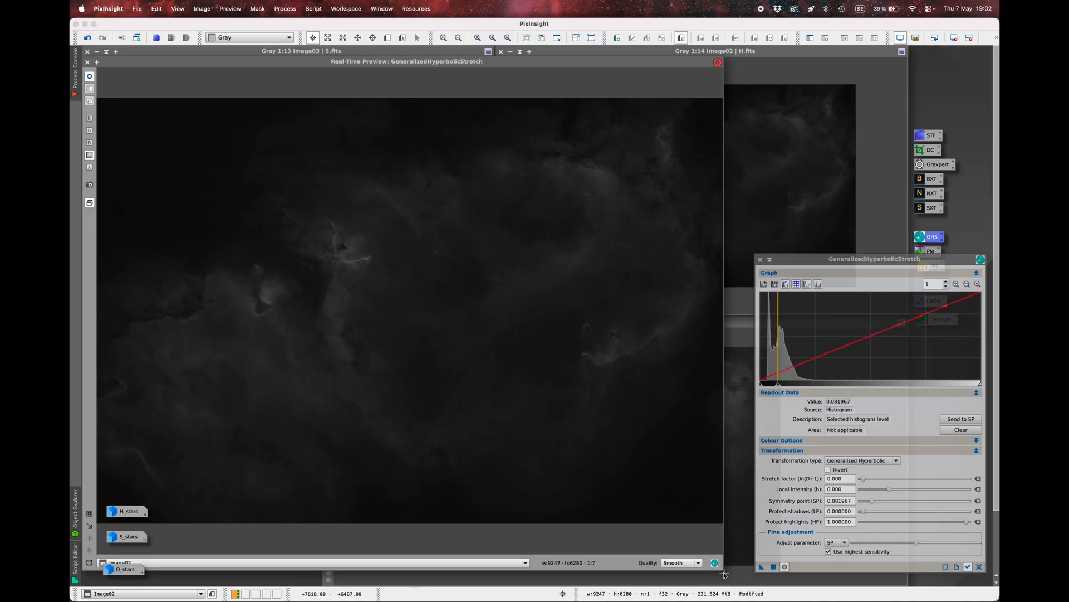
{"action": "left_click_drag", "start_coordinate": [806, 263], "coordinate": [819, 262]}
{"action": "mouse_move", "coordinate": [673, 62]}
{"action": "left_mouse_down"}
{"action": "mouse_move", "coordinate": [648, 63]}
{"action": "mouse_move", "coordinate": [680, 47]}
{"action": "left_mouse_up"}
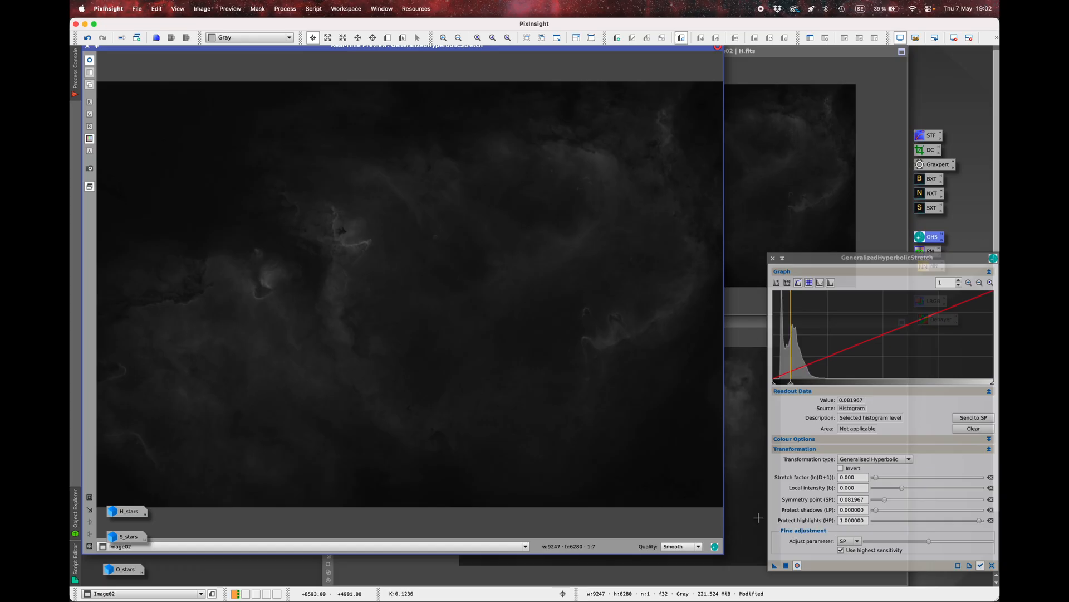
- Stretch H.fits with a stretch factor of 1.140 and local intensity of 0.270
{"action": "left_click_drag", "start_coordinate": [877, 478], "coordinate": [889, 477]}
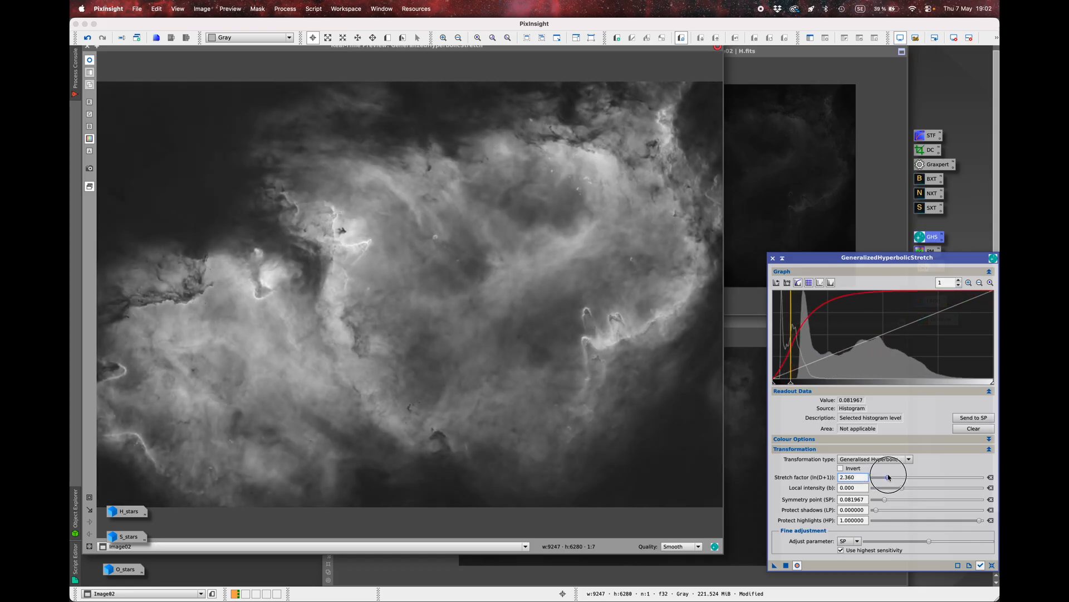
{"action": "left_click_drag", "start_coordinate": [889, 477], "coordinate": [883, 479]}
{"action": "left_click", "coordinate": [903, 488]}
{"action": "left_click_drag", "start_coordinate": [904, 490], "coordinate": [905, 490]}
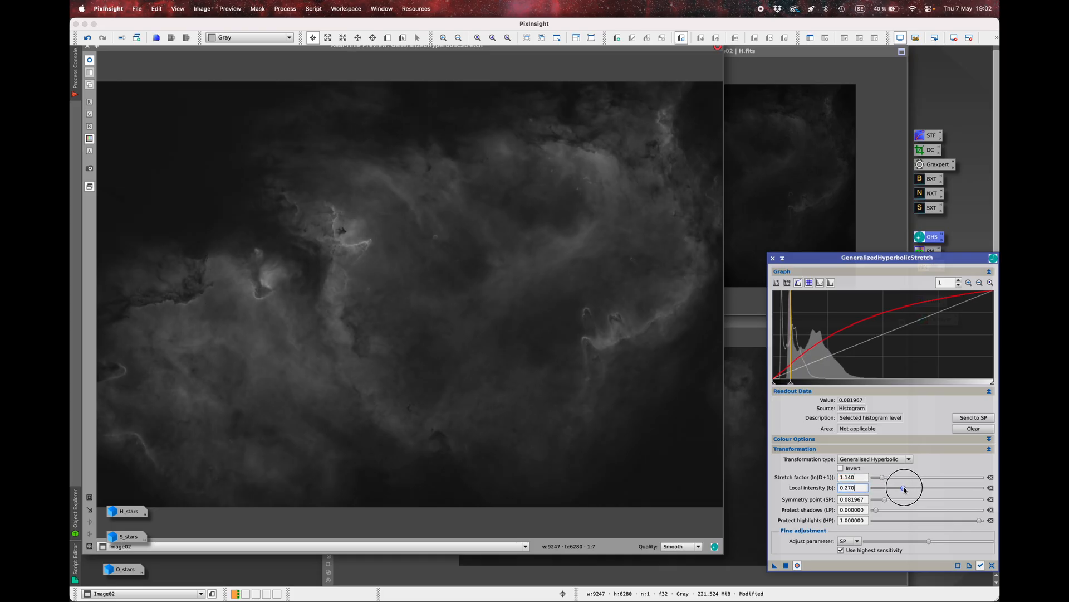
{"action": "left_click", "coordinate": [785, 565]}
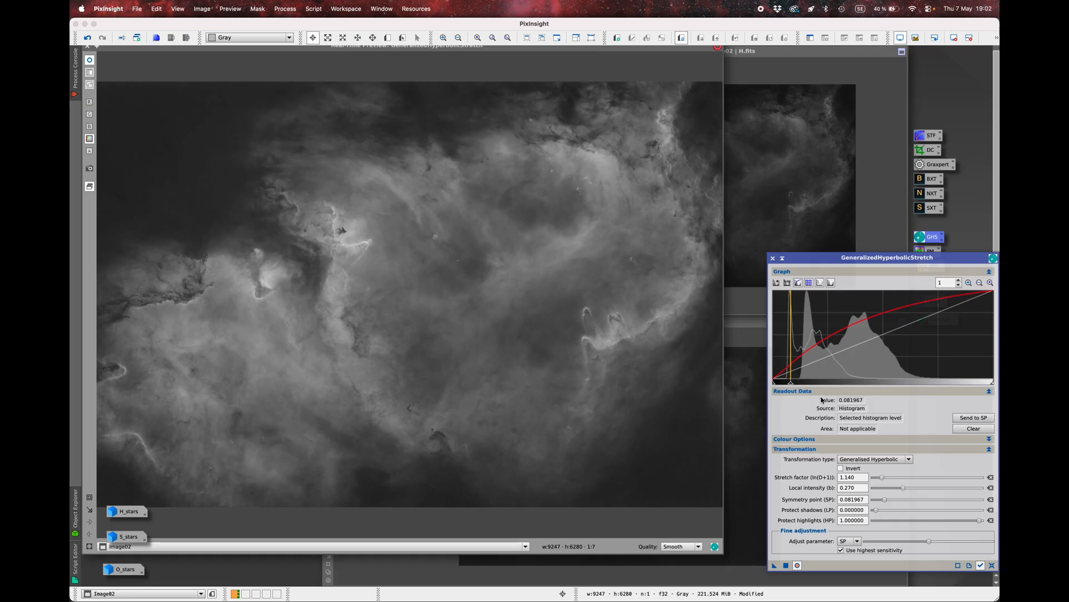
- Set highlight protection to 0.350000, apply the stretch to H.fits again, and reset the parameters
{"action": "left_click_drag", "start_coordinate": [981, 521], "coordinate": [913, 523]}
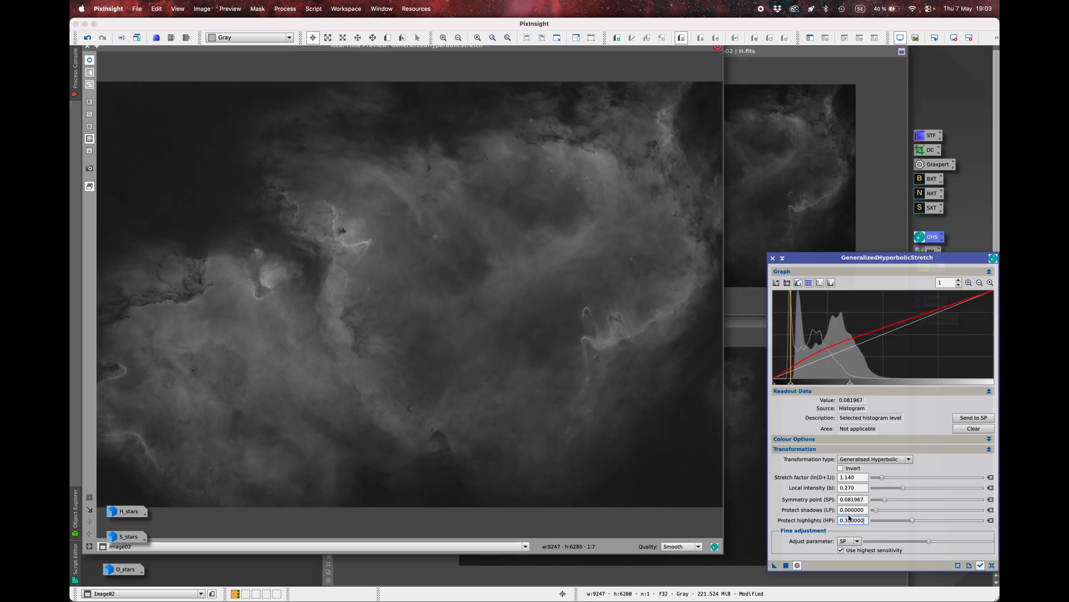
{"action": "left_click", "coordinate": [787, 566]}
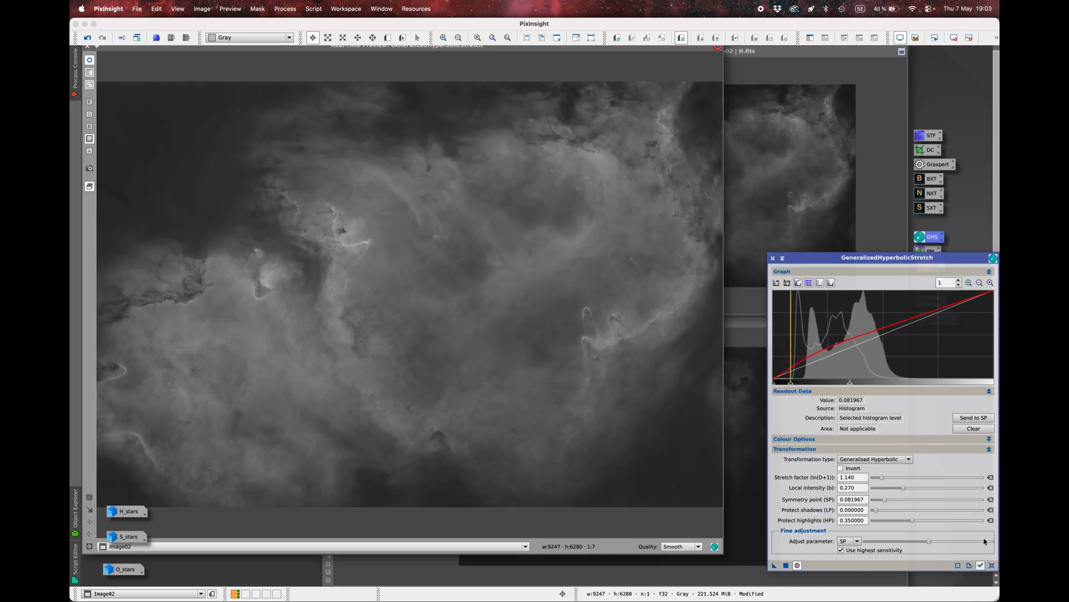
{"action": "left_click", "coordinate": [992, 565]}
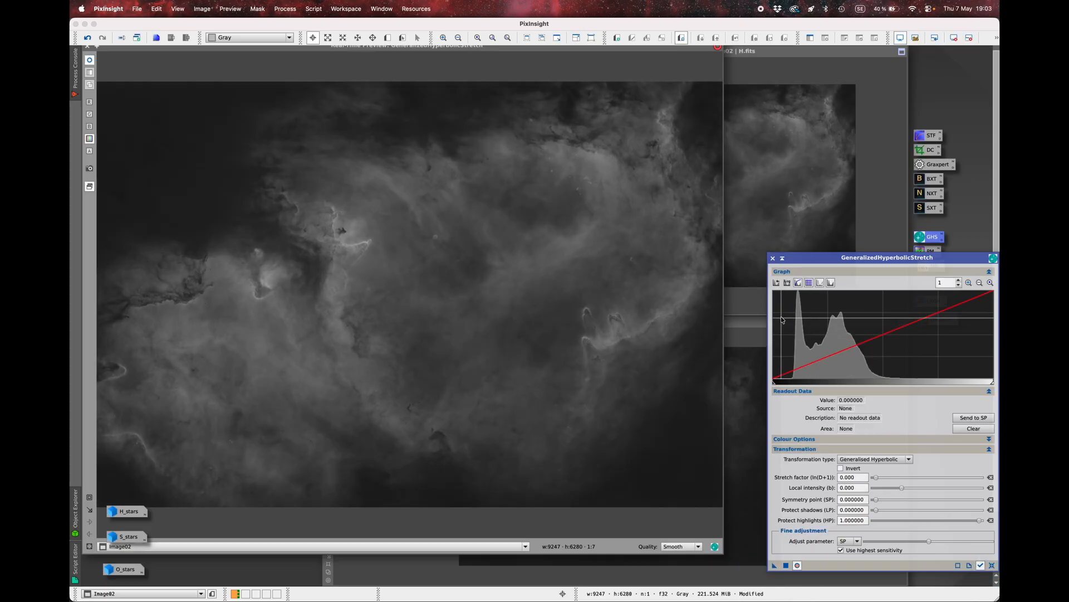
- Apply a Linear transformation to H.fits with the blackpoint at 0.069672 picked from the logarithmic histogram, and reset the parameters
{"action": "left_click", "coordinate": [787, 282]}
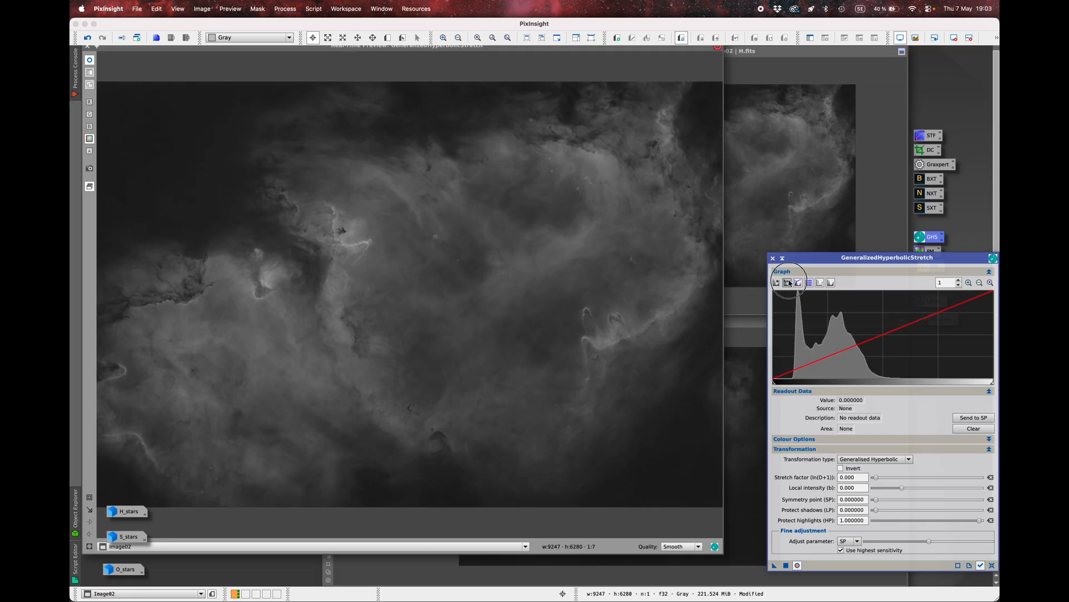
{"action": "left_click", "coordinate": [789, 334]}
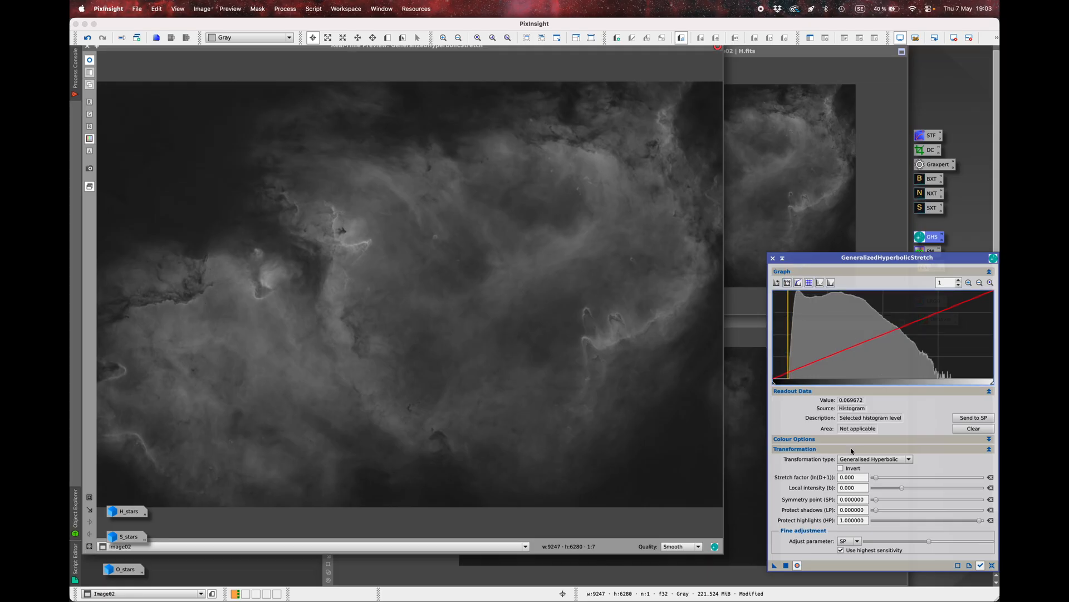
{"action": "left_click", "coordinate": [874, 459]}
{"action": "left_click", "coordinate": [869, 500]}
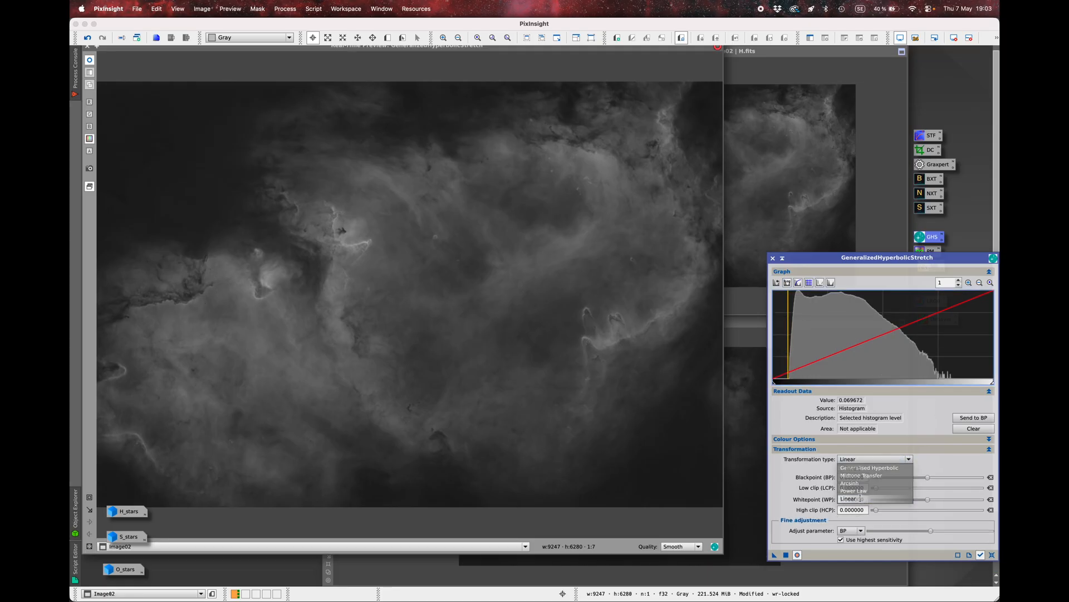
{"action": "left_click", "coordinate": [972, 417]}
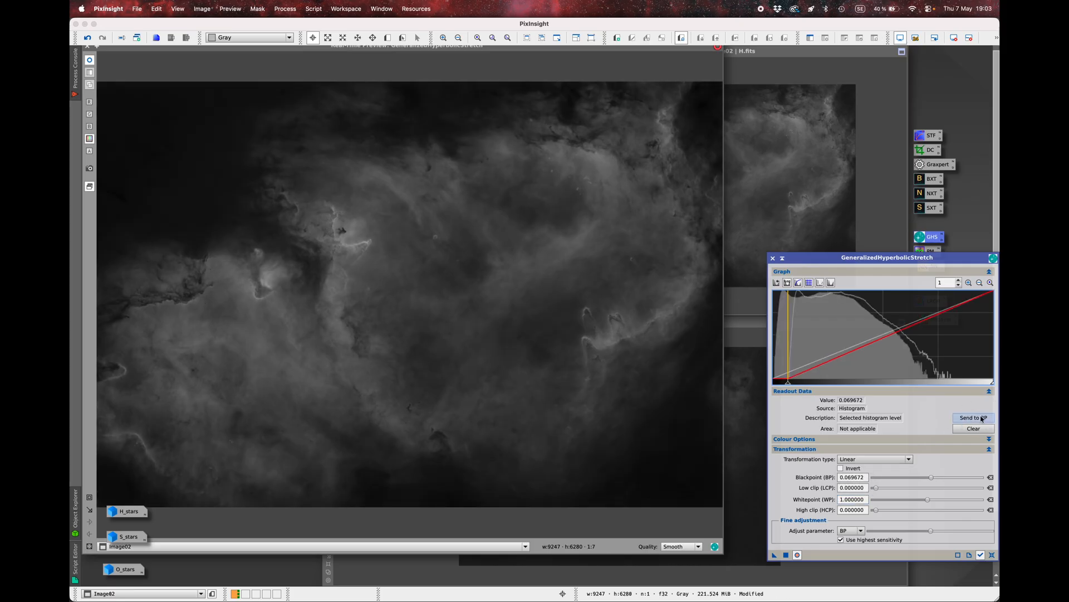
{"action": "left_click", "coordinate": [786, 555]}
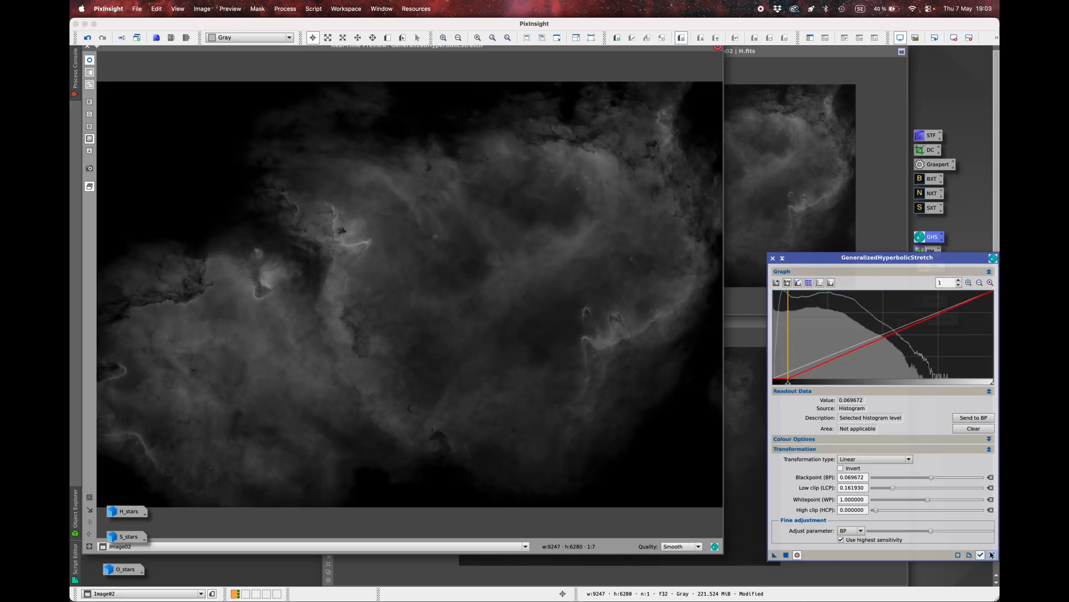
{"action": "left_click", "coordinate": [992, 555]}
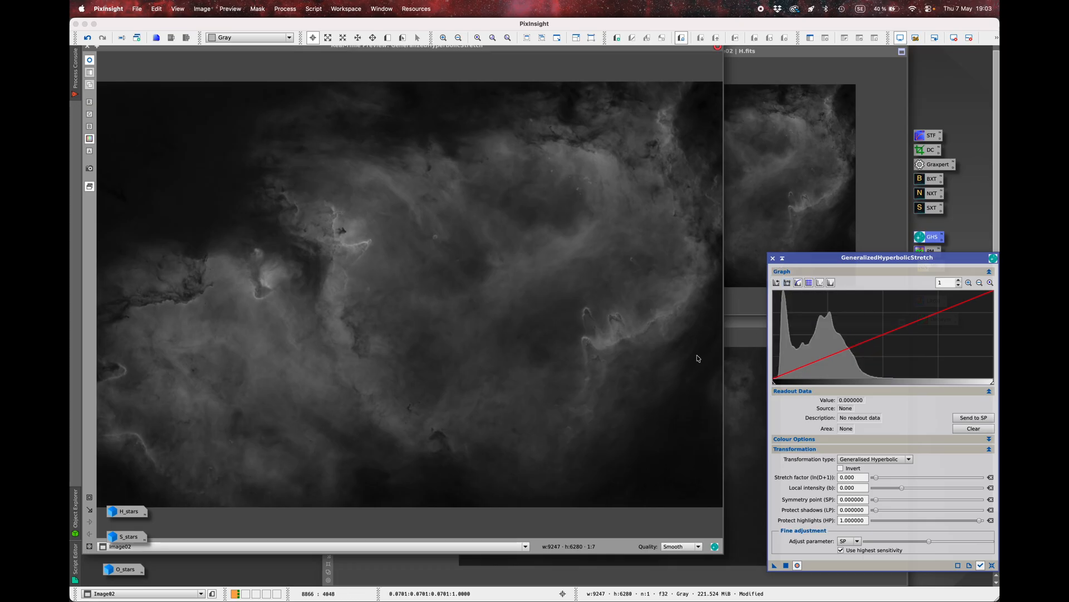
{"action": "left_click", "coordinate": [646, 388]}
{"action": "left_click", "coordinate": [674, 366]}
{"action": "left_click", "coordinate": [974, 417]}
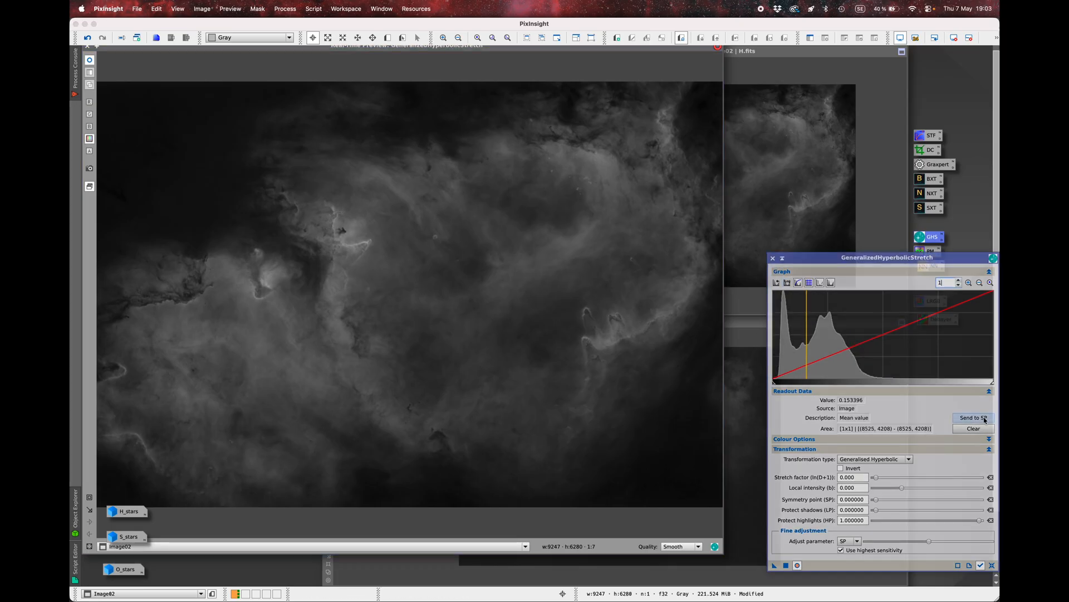
{"action": "left_click_drag", "start_coordinate": [877, 477], "coordinate": [878, 478]}
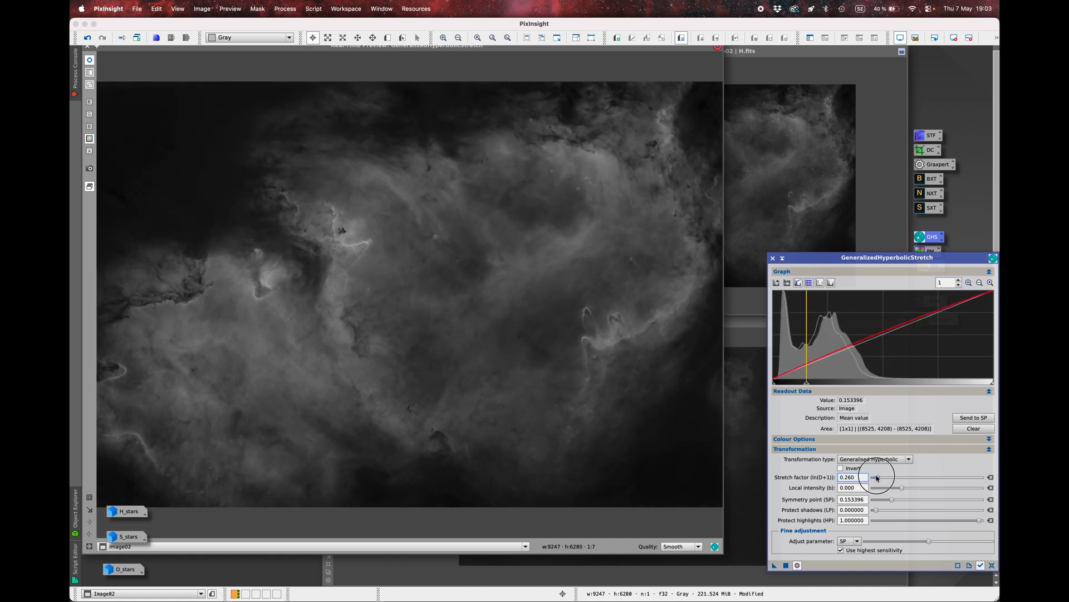
{"action": "left_click_drag", "start_coordinate": [901, 488], "coordinate": [907, 489]}
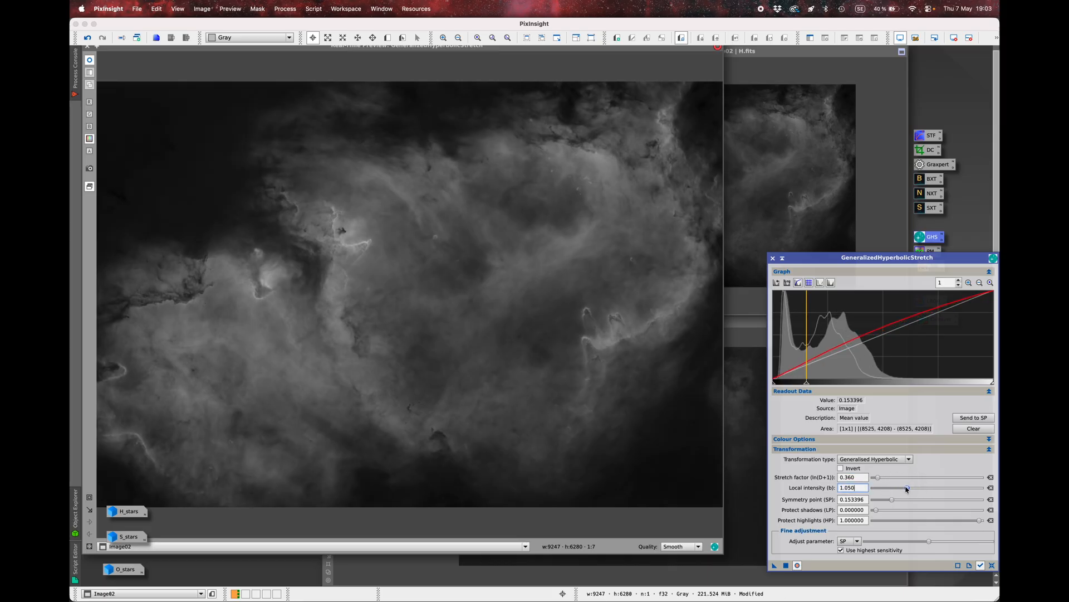
{"action": "left_click", "coordinate": [992, 565]}
- Stretch H.fits with symmetry point 0.041528, stretch factor 0.620, local intensity 0.190 and highlight protection 0.540000, then reset the parameters and close the preview
{"action": "left_click", "coordinate": [686, 432]}
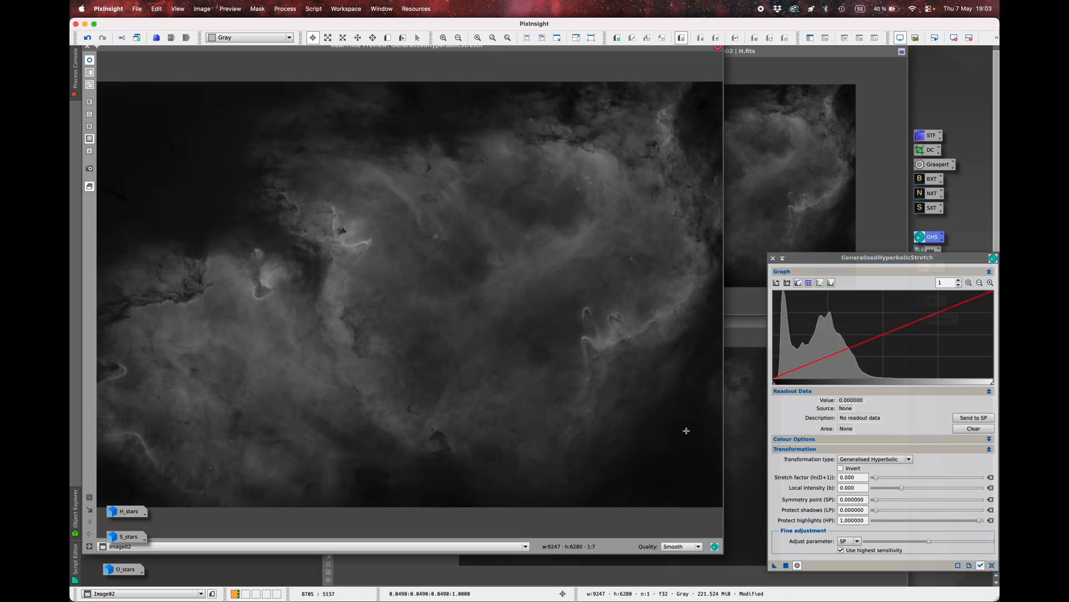
{"action": "left_click", "coordinate": [972, 419]}
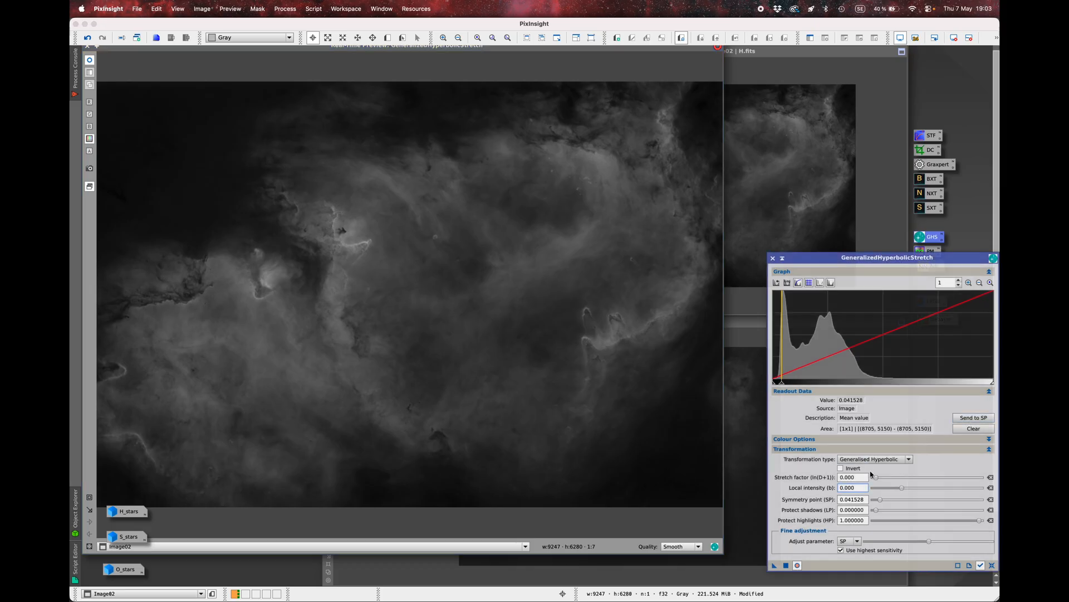
{"action": "left_click_drag", "start_coordinate": [876, 477], "coordinate": [903, 488]}
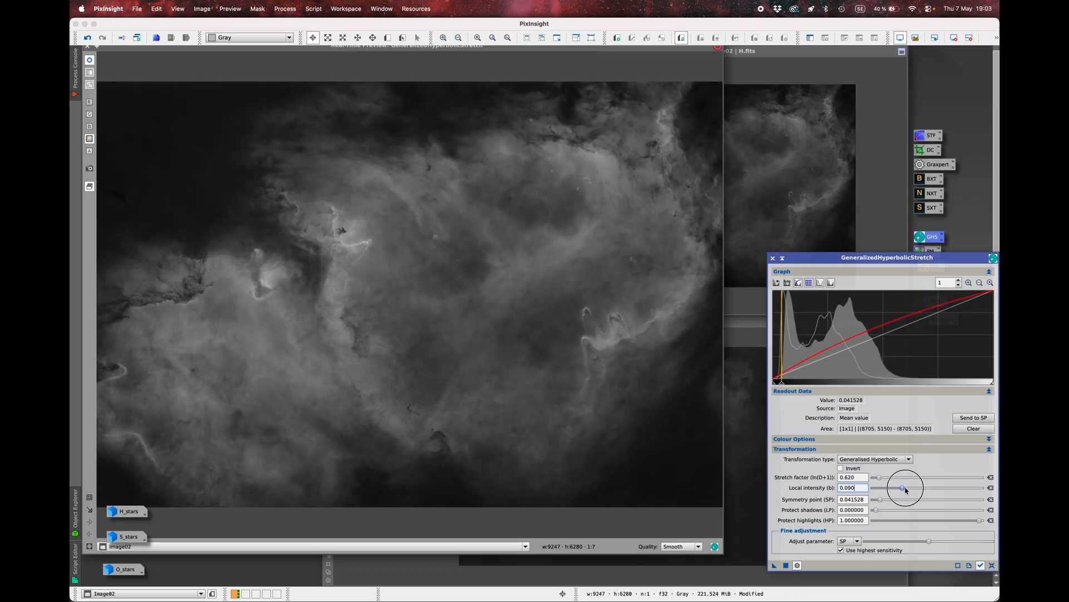
{"action": "left_click_drag", "start_coordinate": [980, 522], "coordinate": [932, 520]}
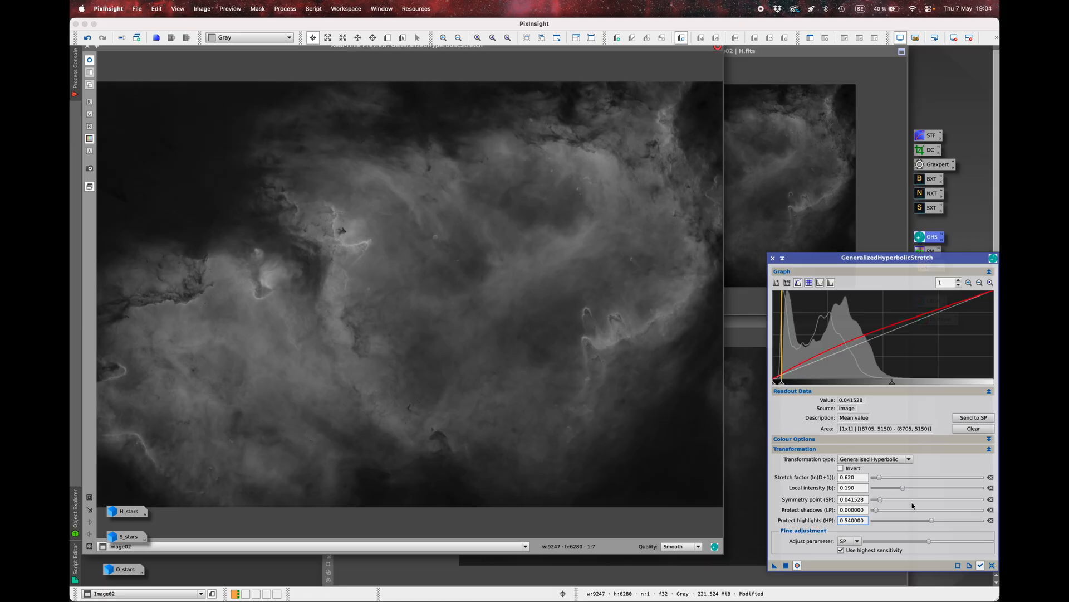
{"action": "left_click", "coordinate": [786, 566]}
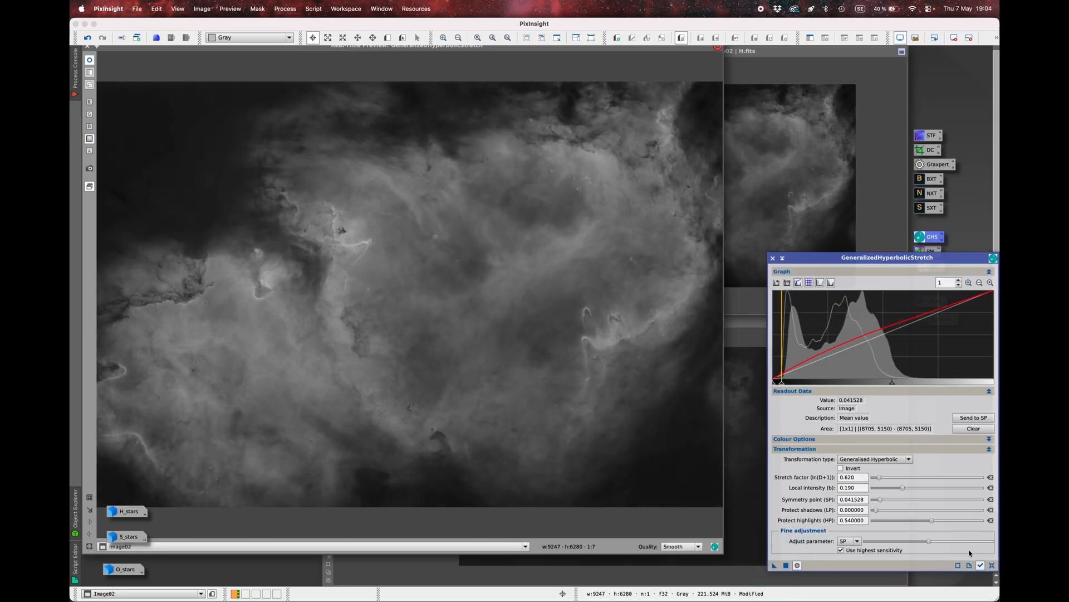
{"action": "left_click", "coordinate": [994, 565]}
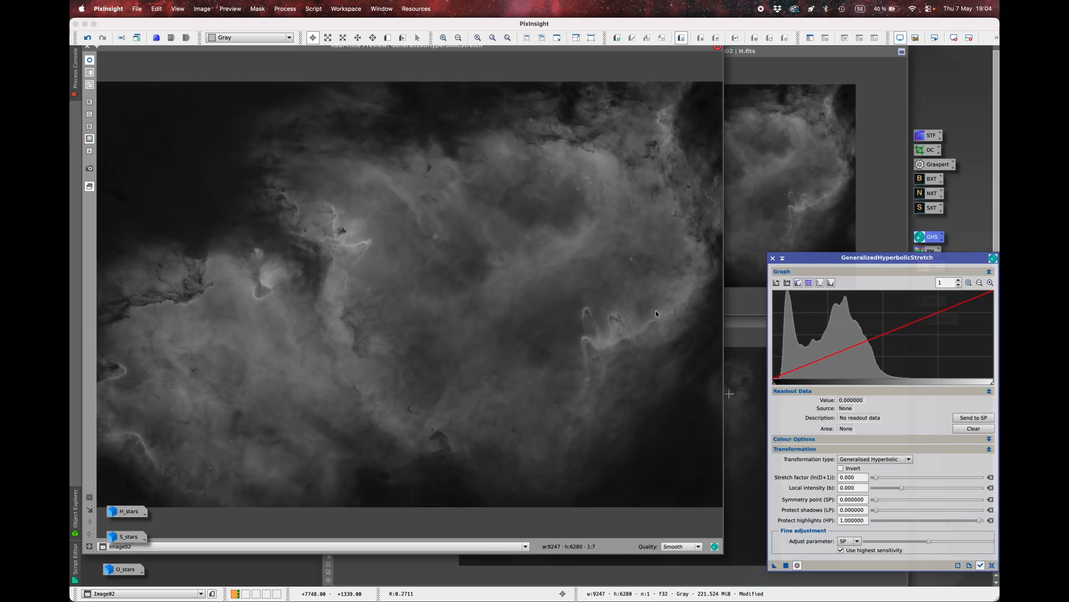
{"action": "left_click", "coordinate": [89, 49]}
- Examine the stretched H.fits up close around the bright central ridge, the small spots in the upper nebula and the pillars
{"action": "left_click", "coordinate": [618, 157]}
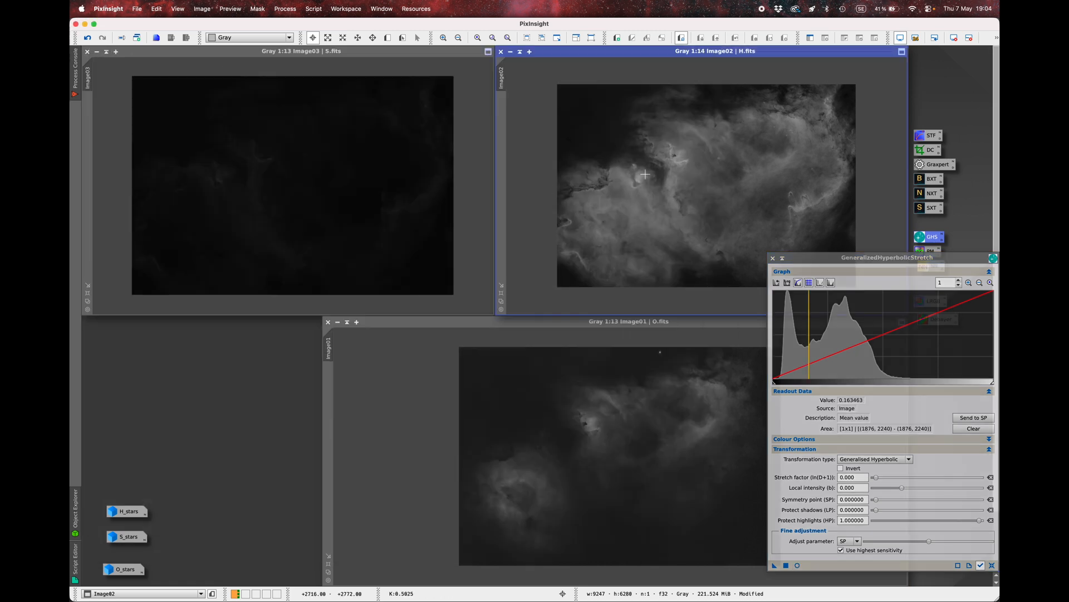
{"action": "scroll", "coordinate": [645, 175], "scroll_direction": "up", "scroll_amount": 9}
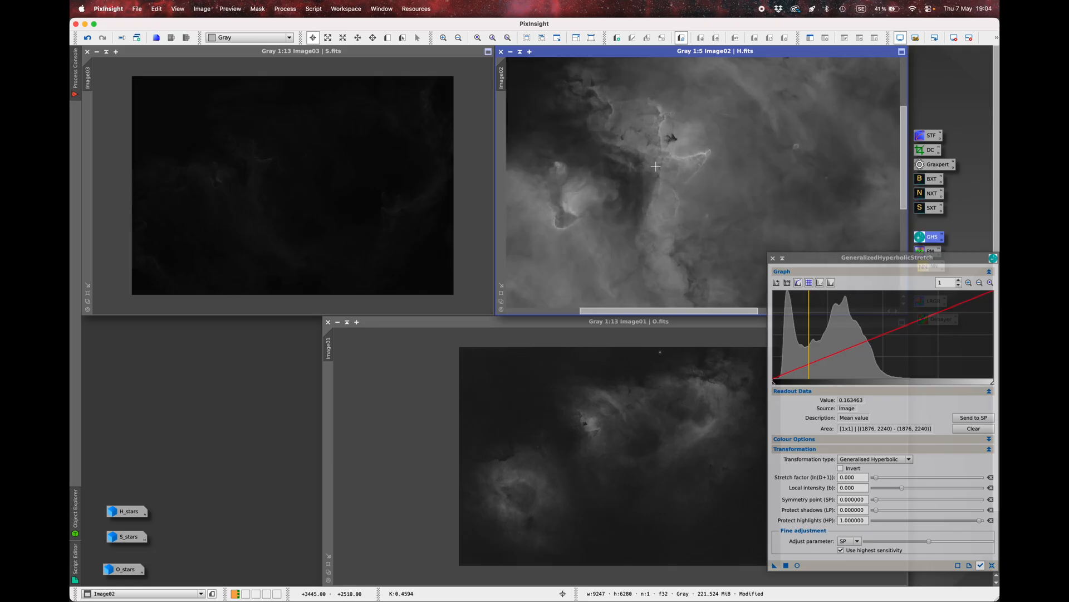
{"action": "scroll", "coordinate": [656, 166], "scroll_direction": "up", "scroll_amount": 2}
{"action": "scroll", "coordinate": [663, 161], "scroll_direction": "up", "scroll_amount": 2}
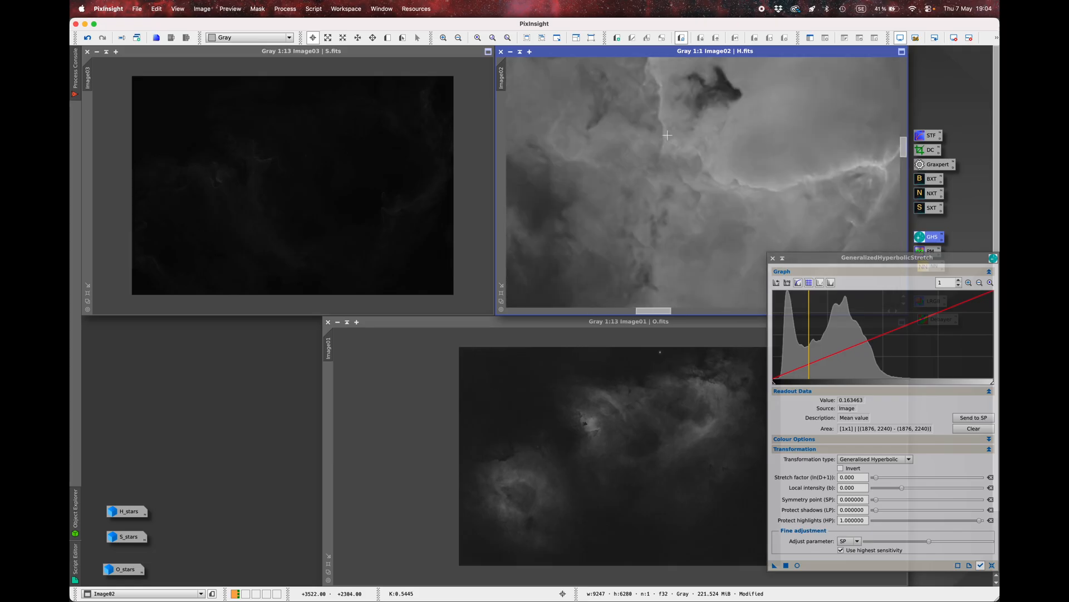
{"action": "scroll", "coordinate": [667, 135], "scroll_direction": "down", "scroll_amount": 1}
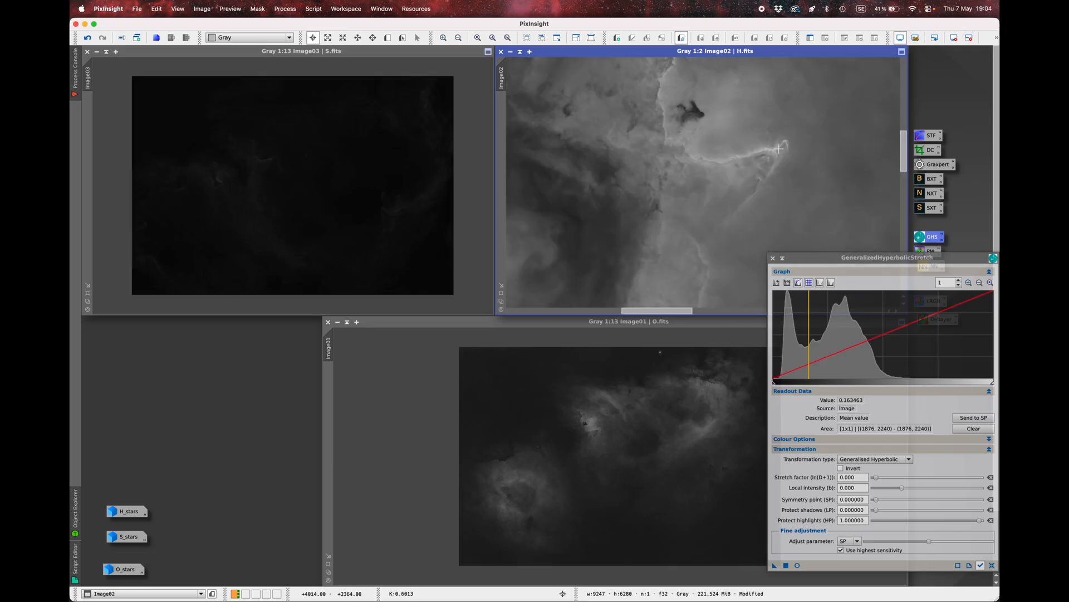
{"action": "scroll", "coordinate": [778, 149], "scroll_direction": "up", "scroll_amount": 1}
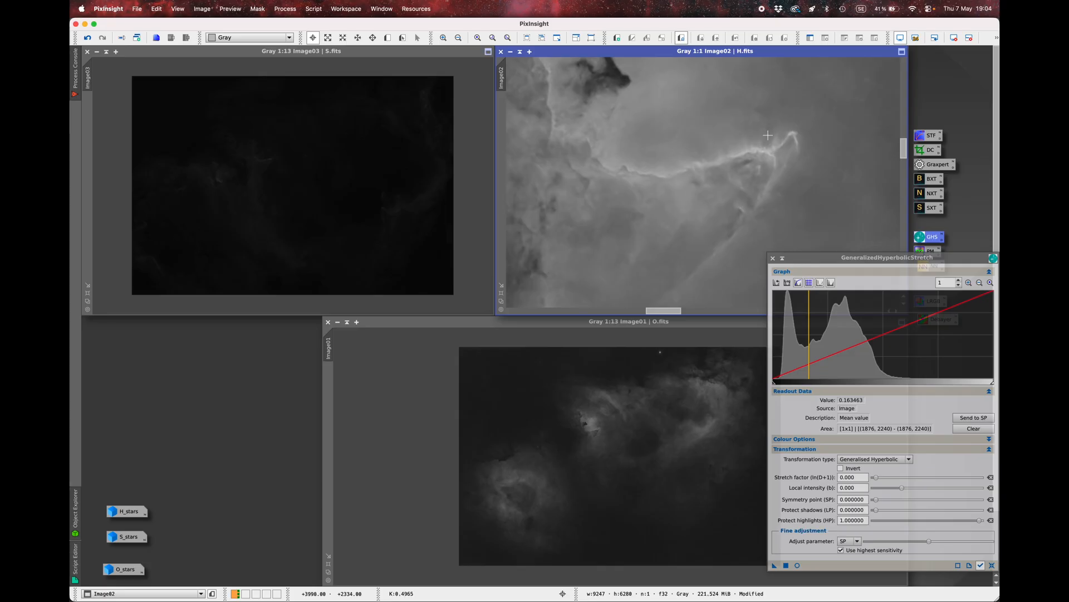
{"action": "scroll", "coordinate": [726, 207], "scroll_direction": "up", "scroll_amount": 2}
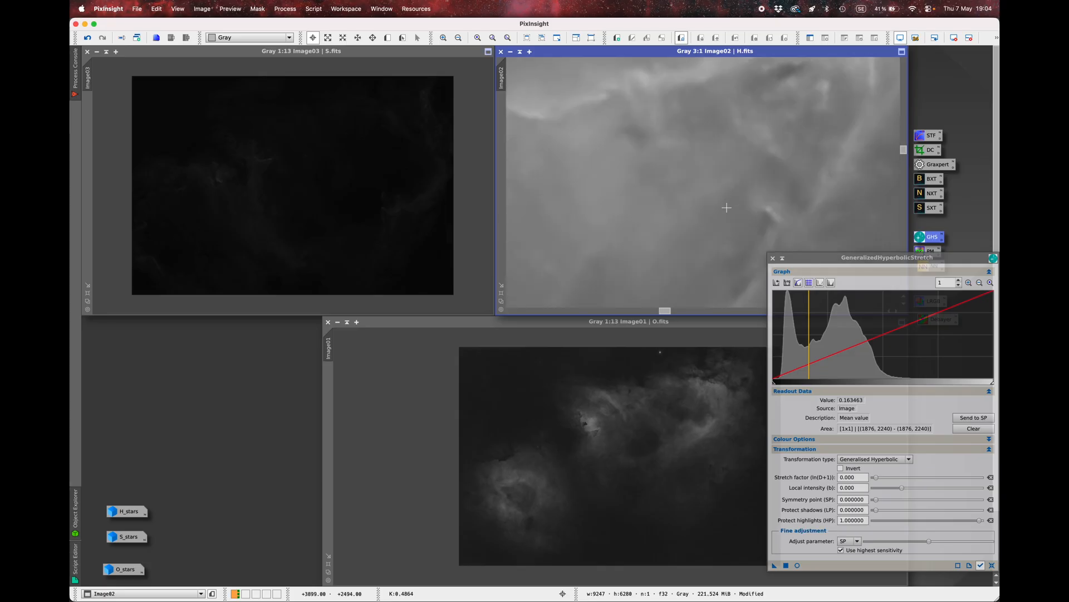
{"action": "scroll", "coordinate": [727, 208], "scroll_direction": "down", "scroll_amount": 1}
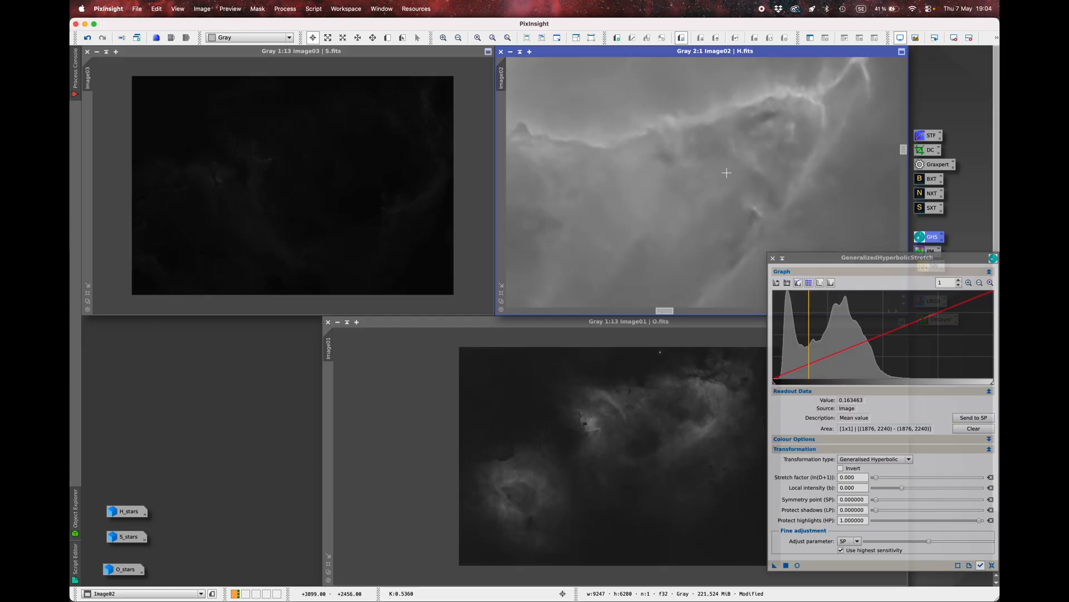
{"action": "scroll", "coordinate": [737, 179], "scroll_direction": "down", "scroll_amount": 2}
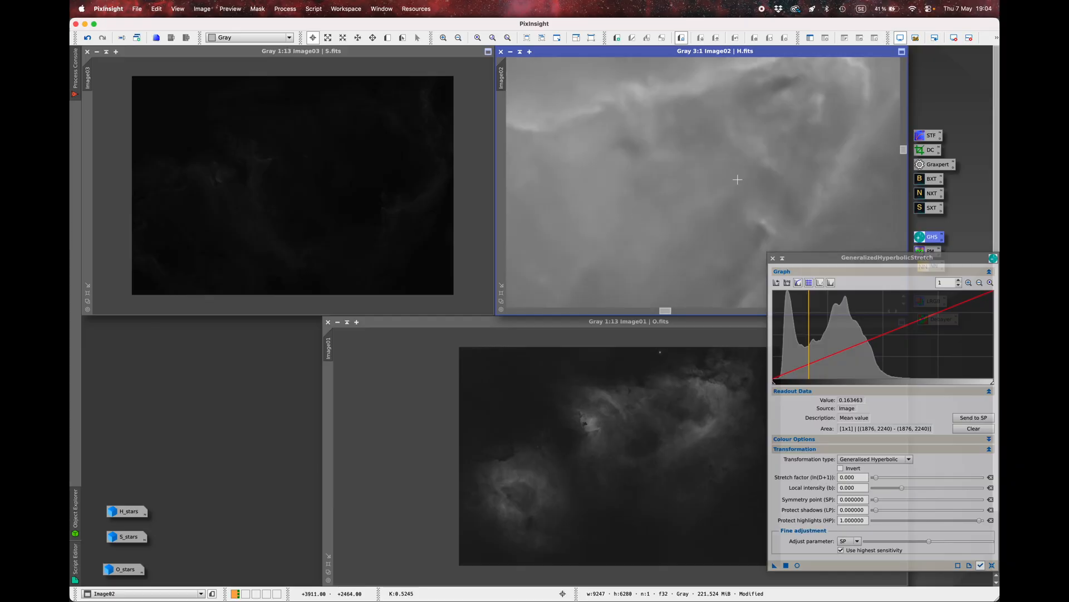
{"action": "scroll", "coordinate": [631, 120], "scroll_direction": "down", "scroll_amount": 1}
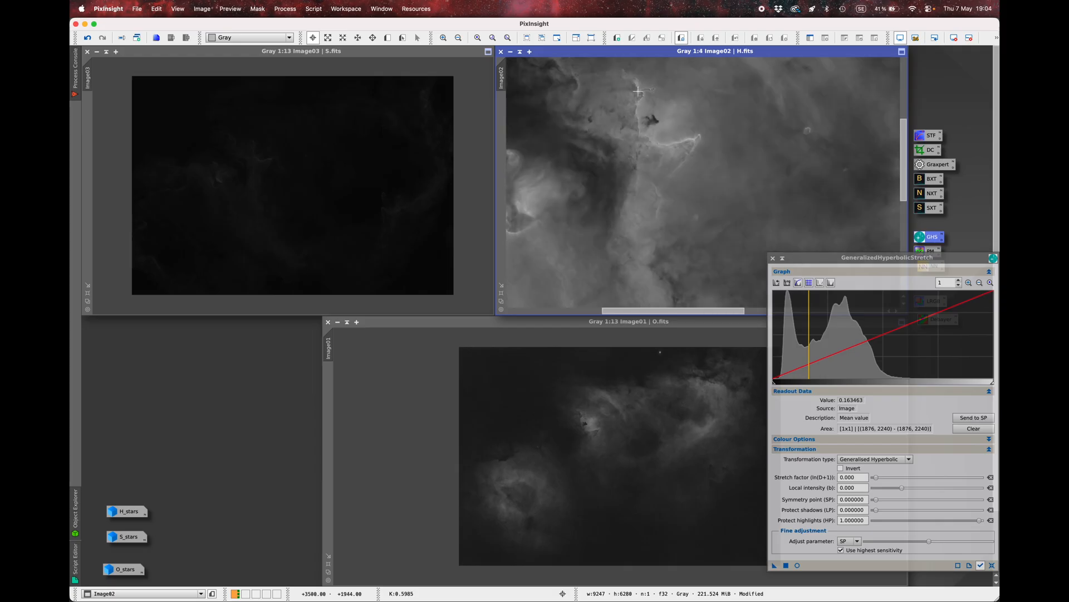
{"action": "scroll", "coordinate": [632, 91], "scroll_direction": "up", "scroll_amount": 3}
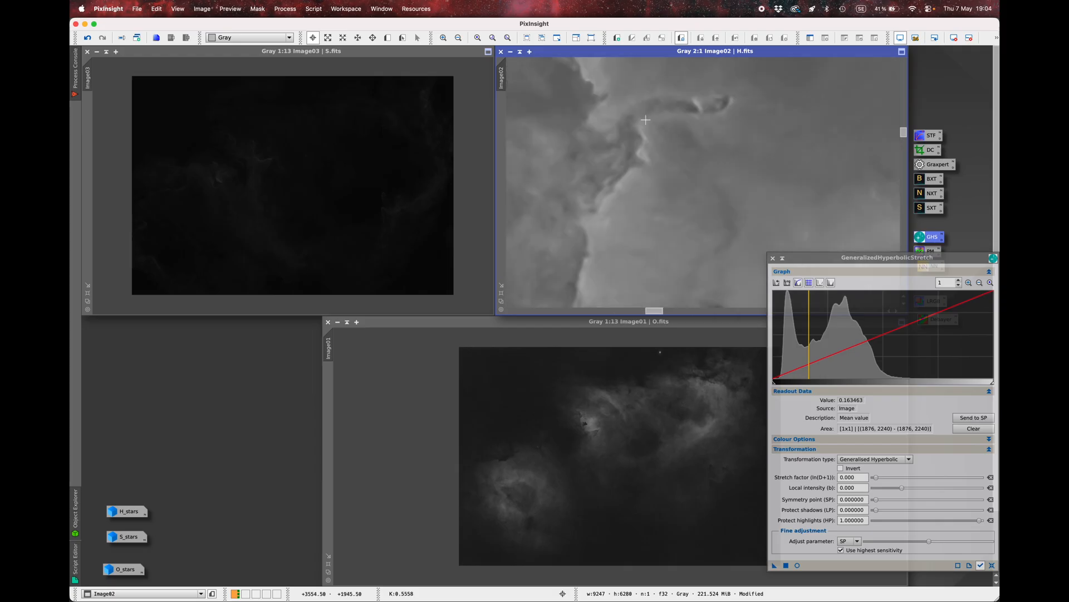
{"action": "scroll", "coordinate": [618, 160], "scroll_direction": "down", "scroll_amount": 5}
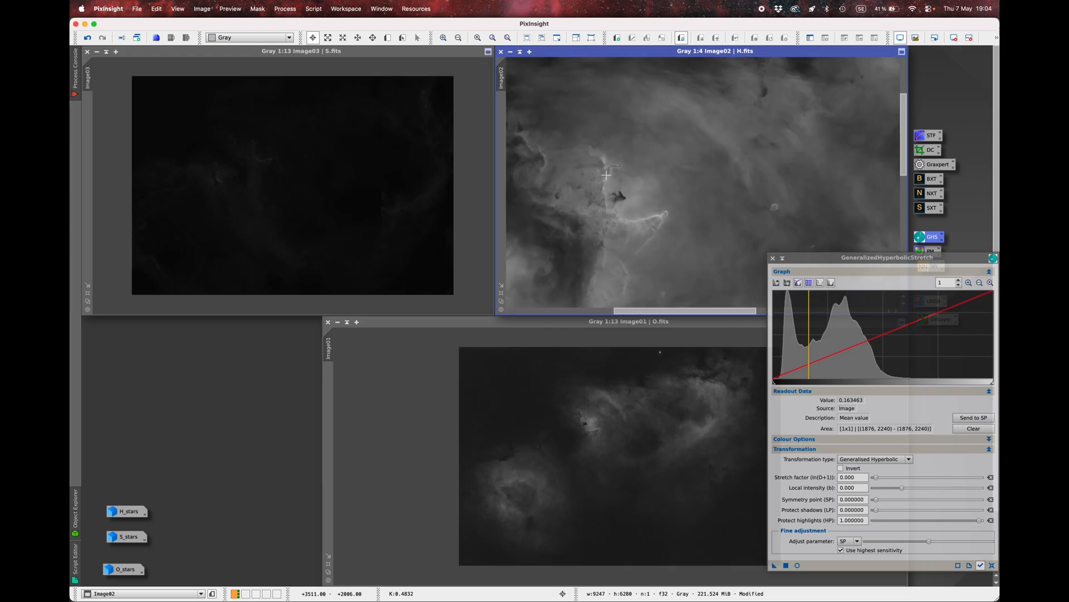
{"action": "scroll", "coordinate": [739, 198], "scroll_direction": "up", "scroll_amount": 6}
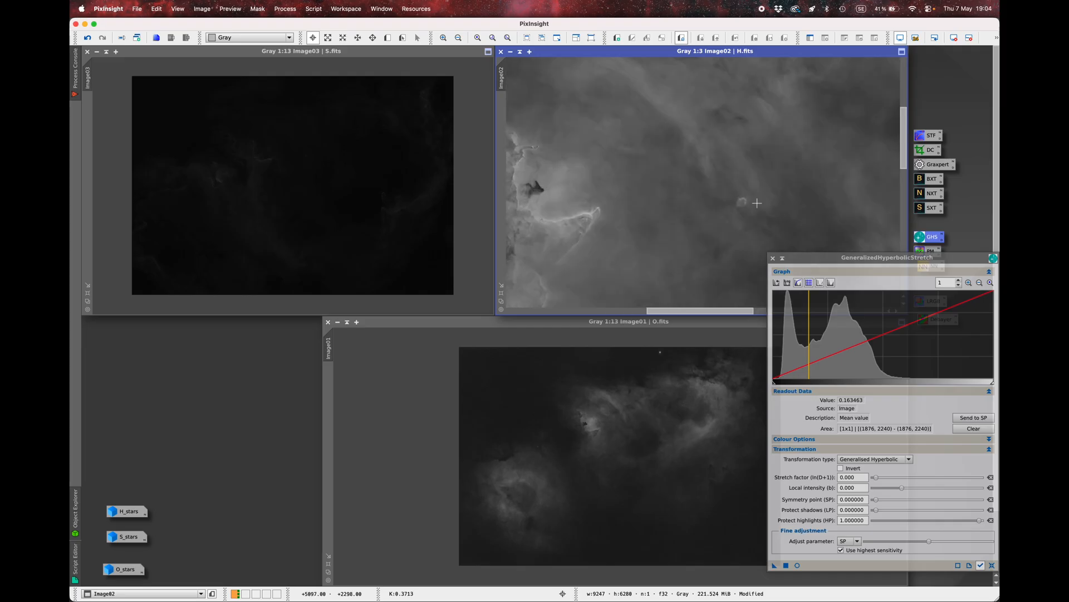
{"action": "scroll", "coordinate": [615, 221], "scroll_direction": "down", "scroll_amount": 6}
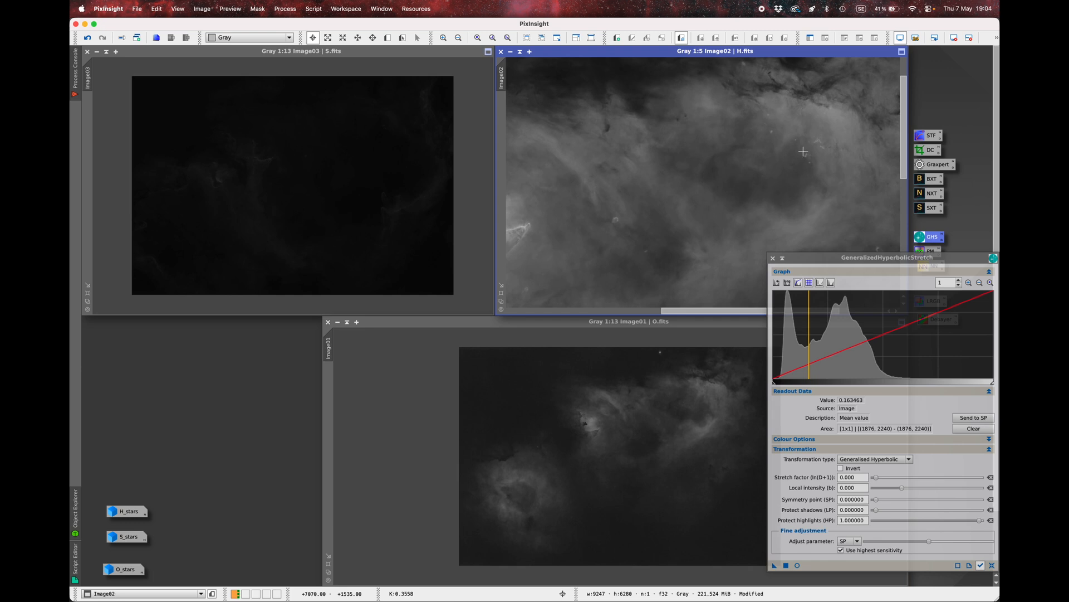
{"action": "scroll", "coordinate": [800, 152], "scroll_direction": "up", "scroll_amount": 4}
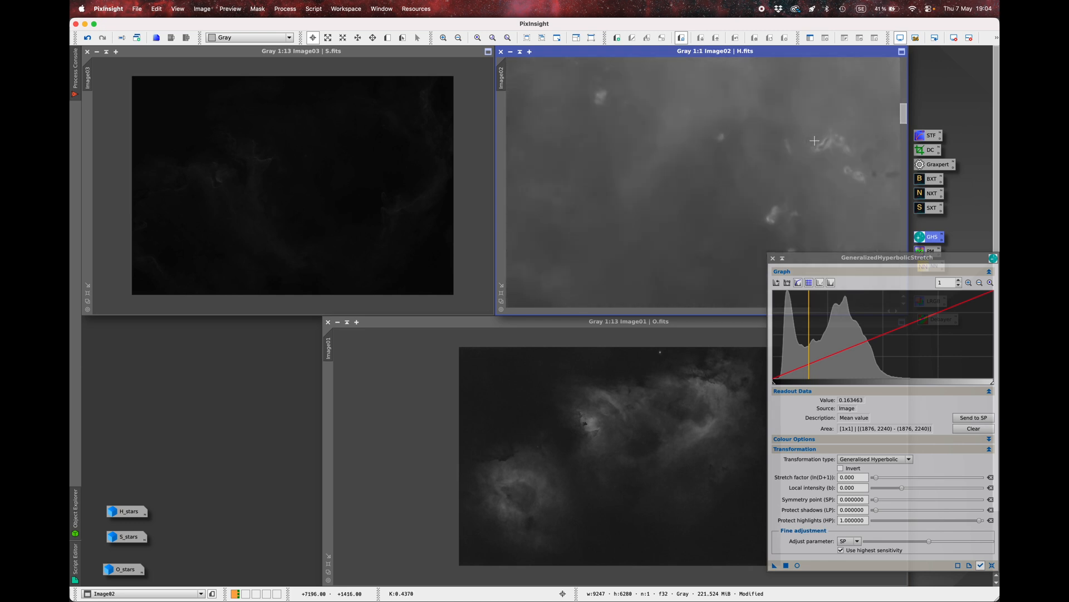
{"action": "scroll", "coordinate": [780, 161], "scroll_direction": "down", "scroll_amount": 5}
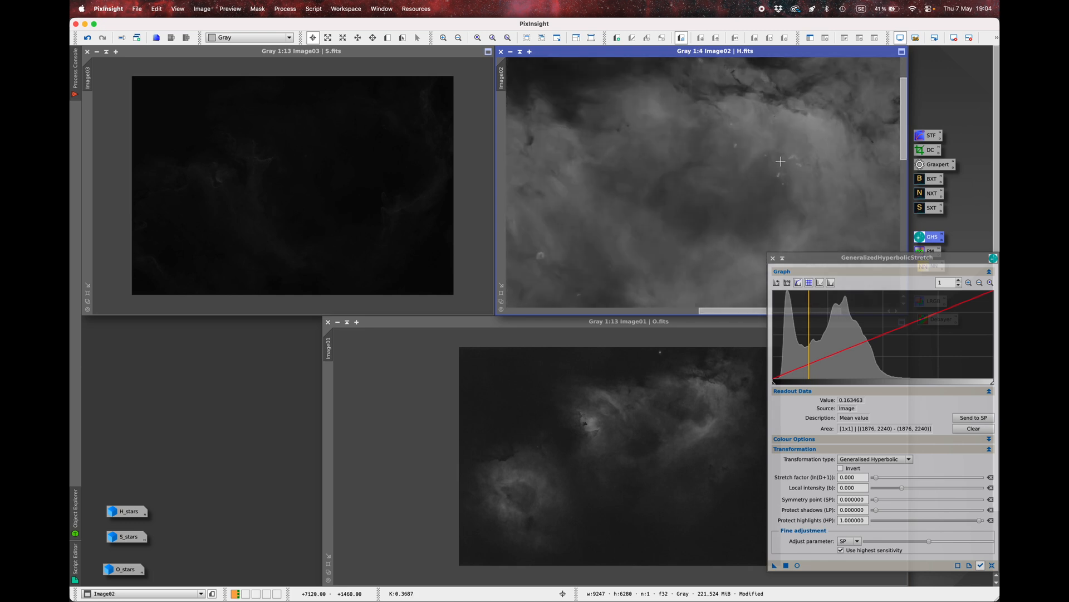
{"action": "scroll", "coordinate": [781, 161], "scroll_direction": "down", "scroll_amount": 4}
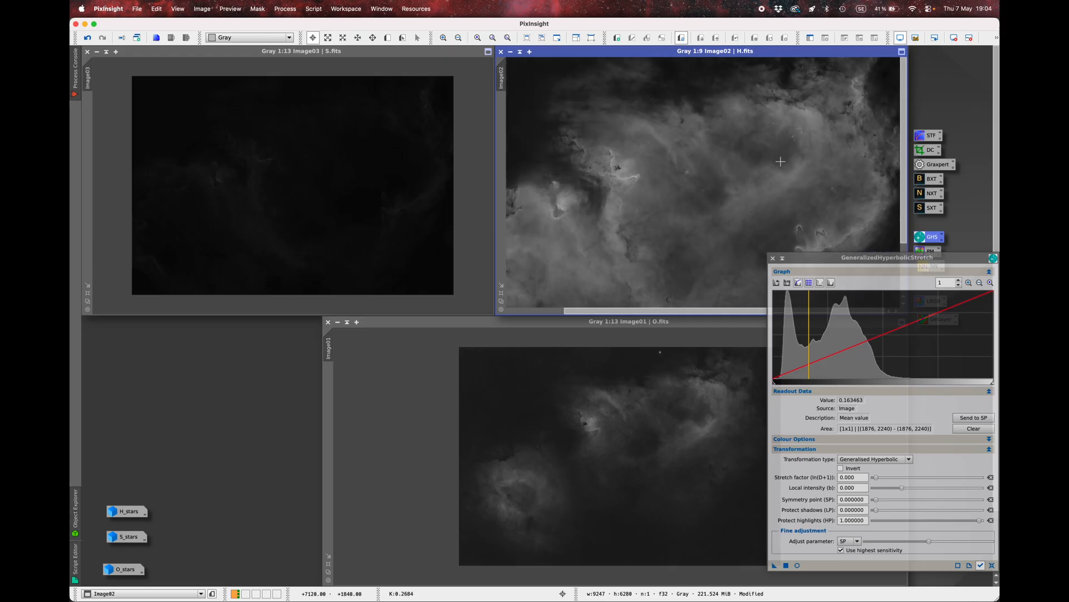
{"action": "scroll", "coordinate": [830, 229], "scroll_direction": "up", "scroll_amount": 7}
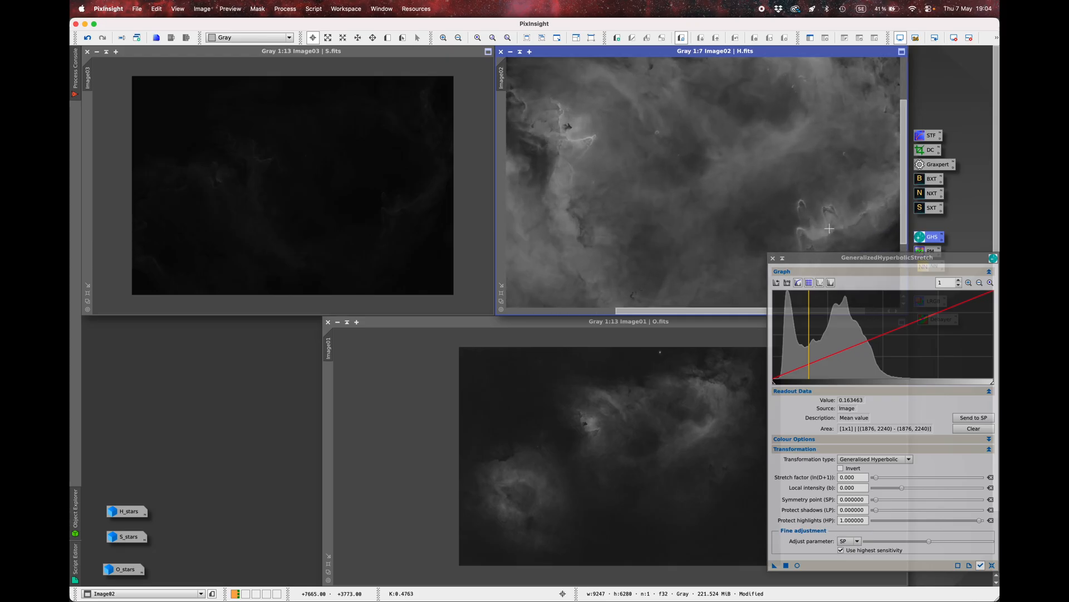
{"action": "scroll", "coordinate": [829, 228], "scroll_direction": "up", "scroll_amount": 2}
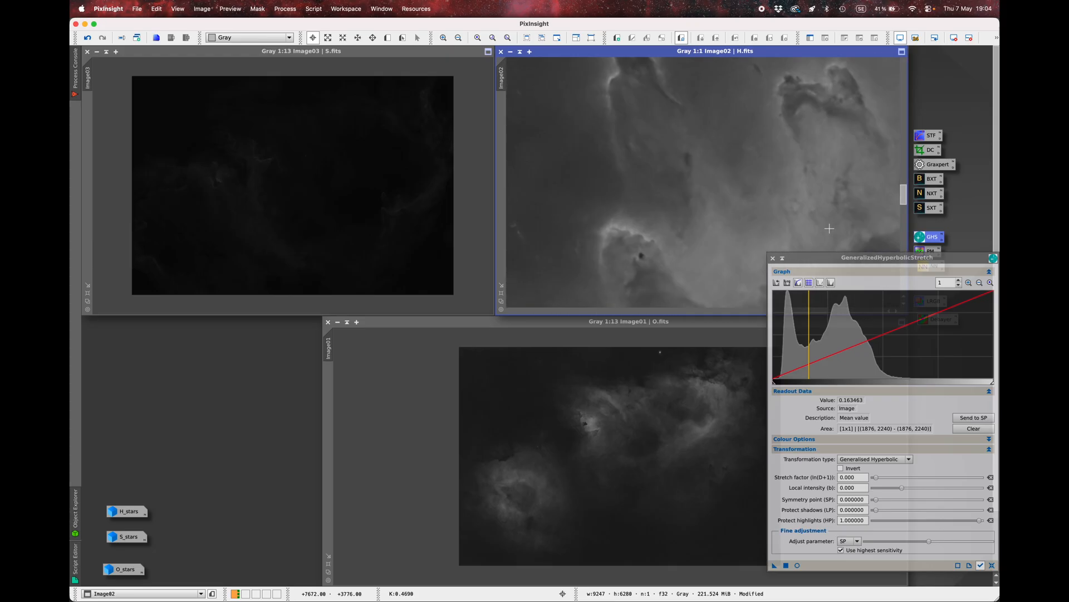
{"action": "scroll", "coordinate": [830, 228], "scroll_direction": "down", "scroll_amount": 1}
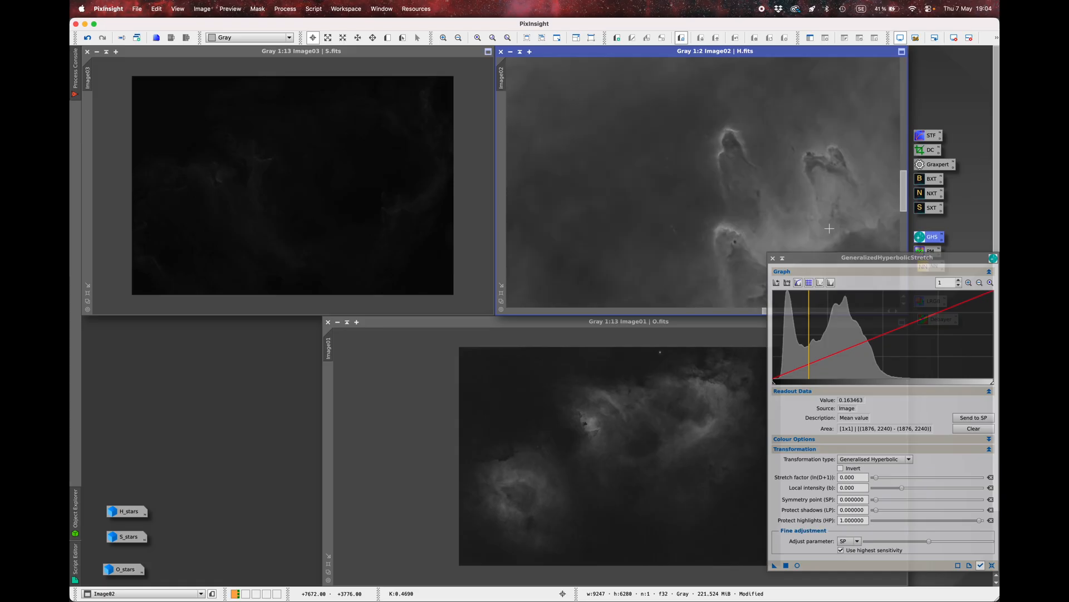
{"action": "scroll", "coordinate": [829, 228], "scroll_direction": "down", "scroll_amount": 9}
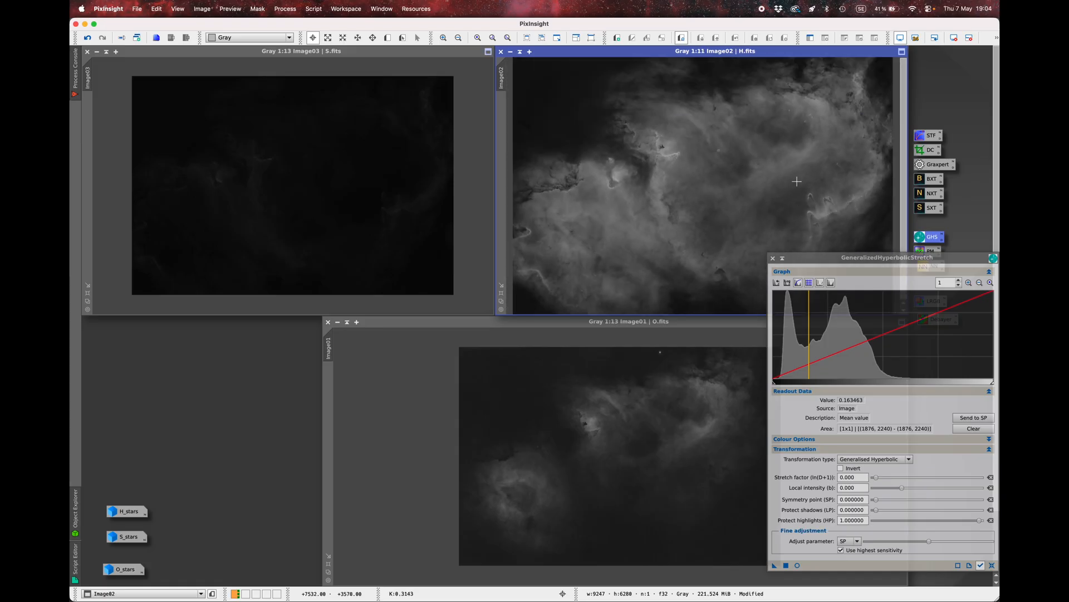
- Stretch S.fits with symmetry point 0.038934 picked from the histogram, stretch factor 1.140 and local intensity 0.350, then reset the parameters
{"action": "left_click", "coordinate": [361, 69]}
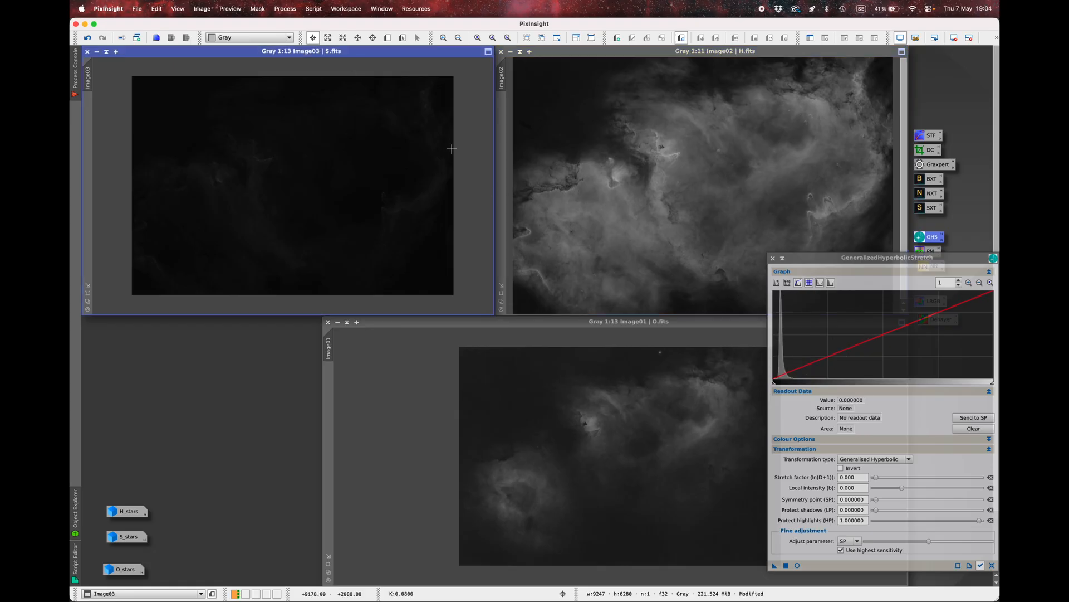
{"action": "left_click", "coordinate": [782, 367]}
{"action": "left_click", "coordinate": [969, 418]}
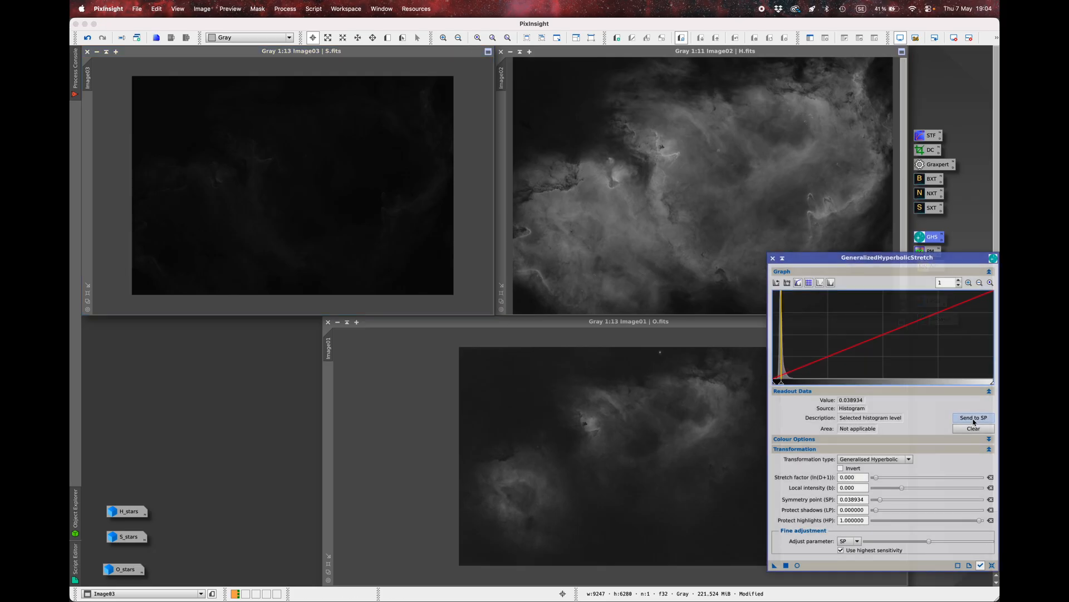
{"action": "left_click", "coordinate": [798, 565]}
{"action": "left_click_drag", "start_coordinate": [876, 477], "coordinate": [904, 486]}
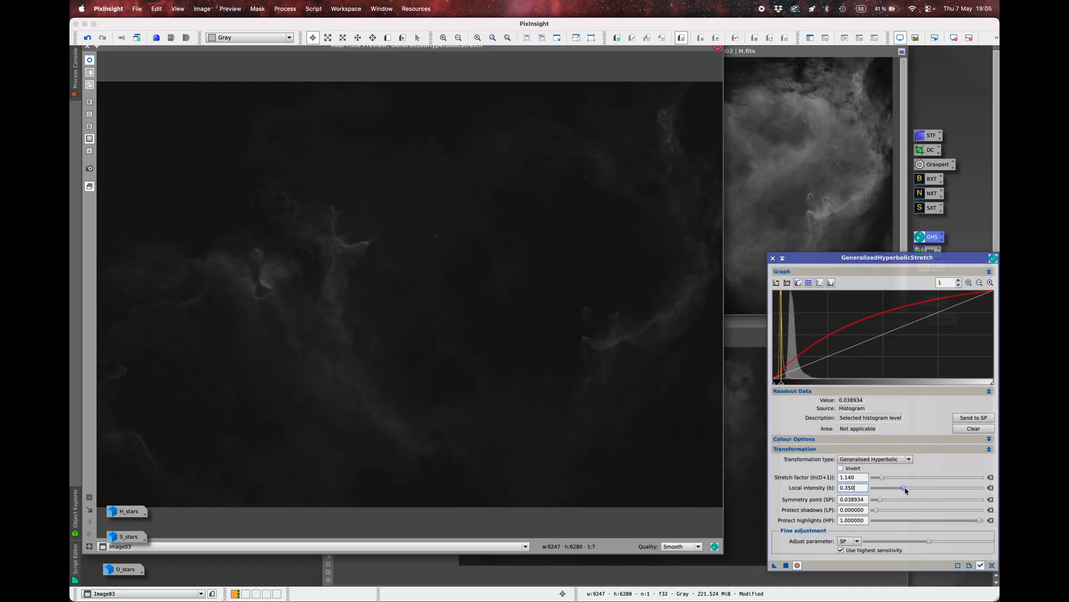
{"action": "left_click", "coordinate": [785, 564]}
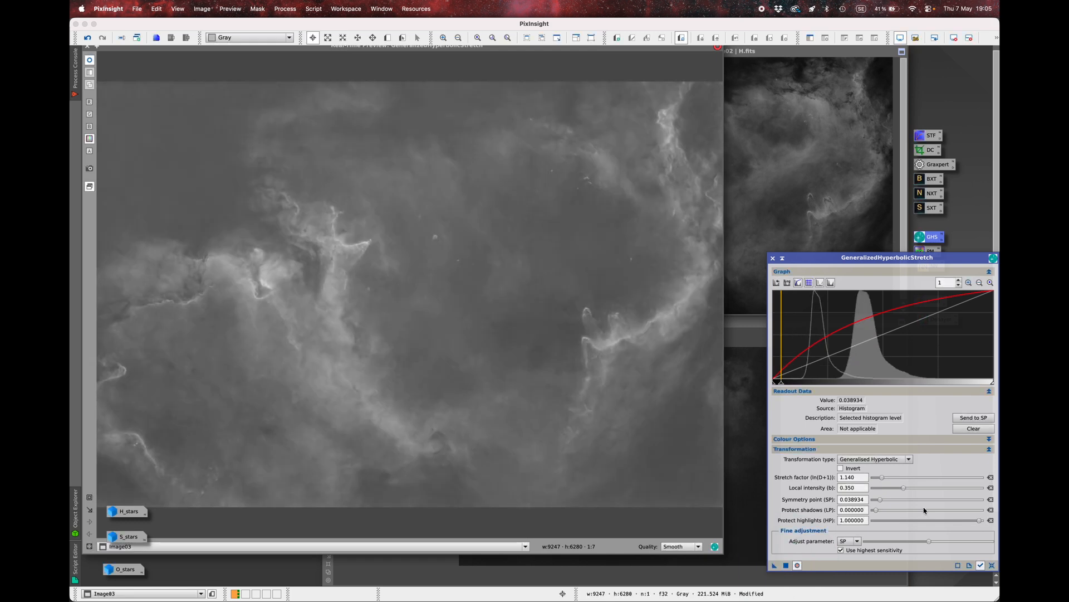
{"action": "left_click", "coordinate": [991, 564]}
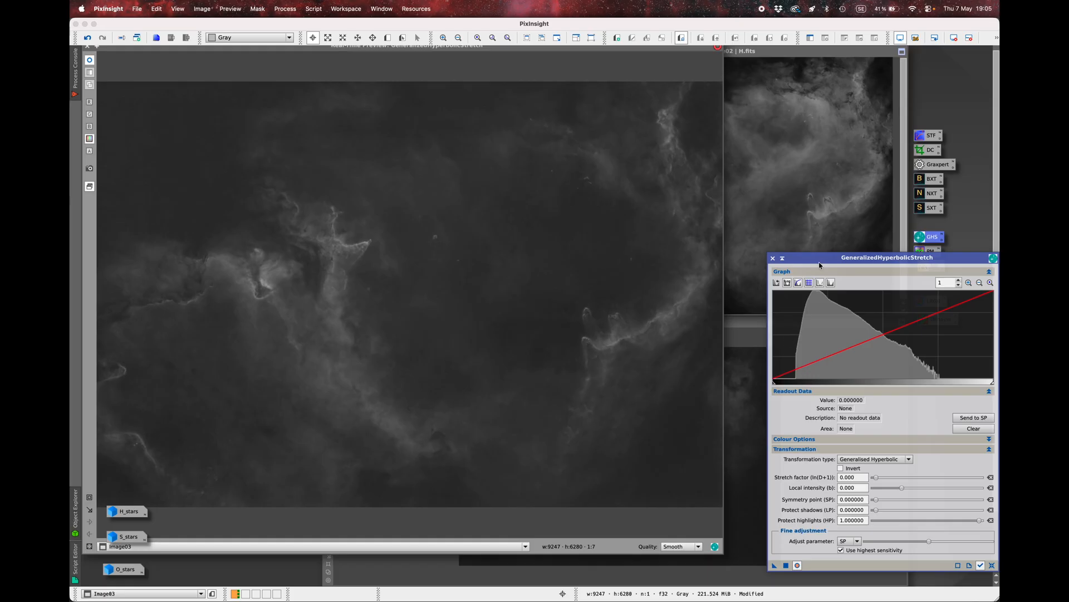
- Apply a Linear transformation to S.fits with the blackpoint at 0.098361 picked from the logarithmic histogram, and reset the parameters
{"action": "left_click", "coordinate": [798, 325]}
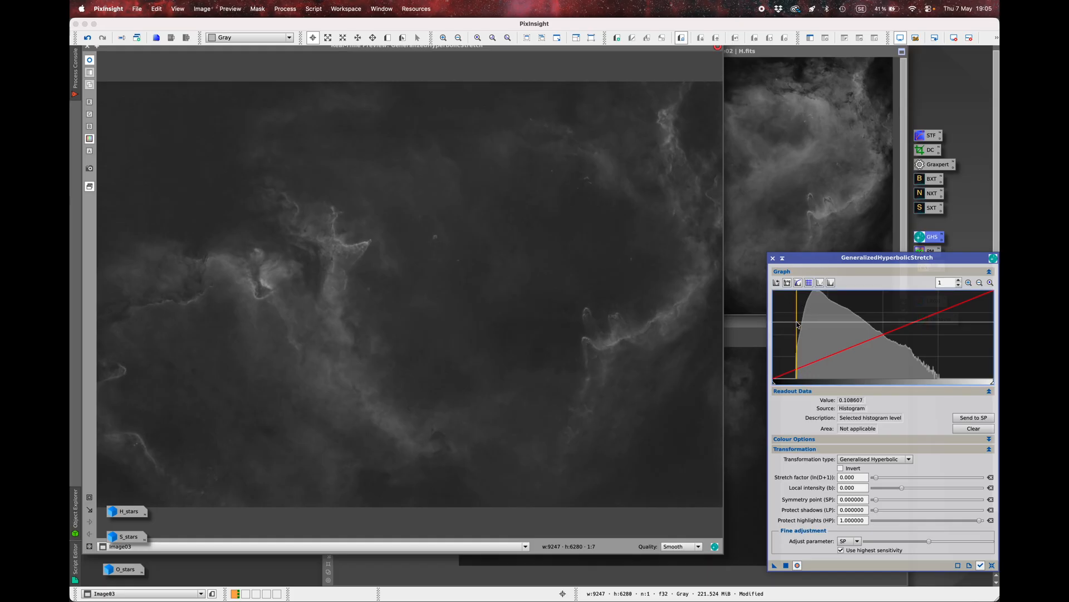
{"action": "left_click", "coordinate": [795, 326]}
{"action": "left_click", "coordinate": [908, 458]}
{"action": "left_click", "coordinate": [869, 498]}
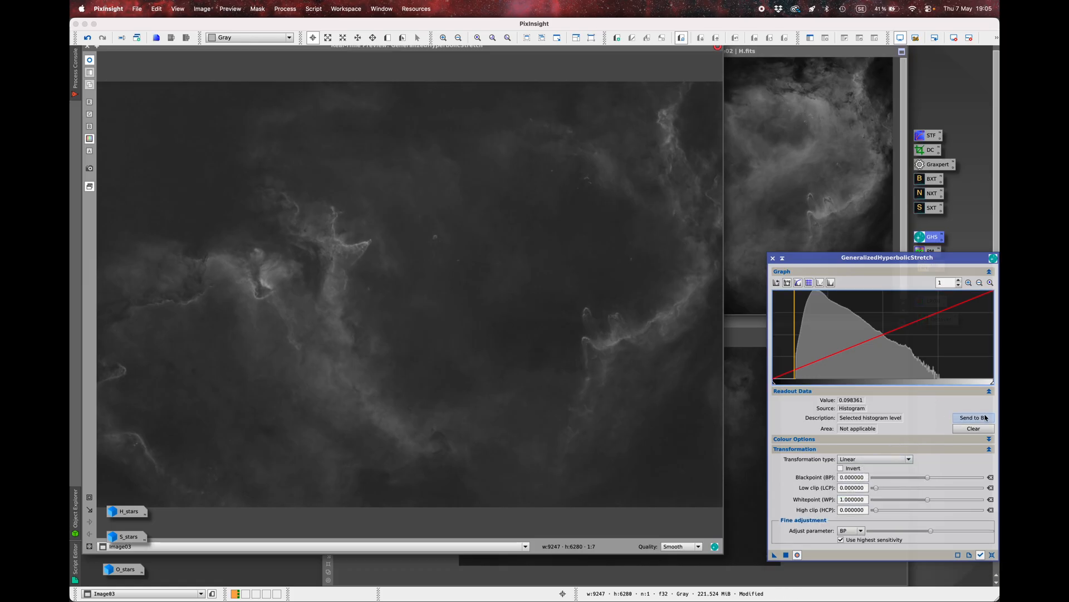
{"action": "left_click", "coordinate": [974, 417]}
{"action": "left_click", "coordinate": [786, 555]}
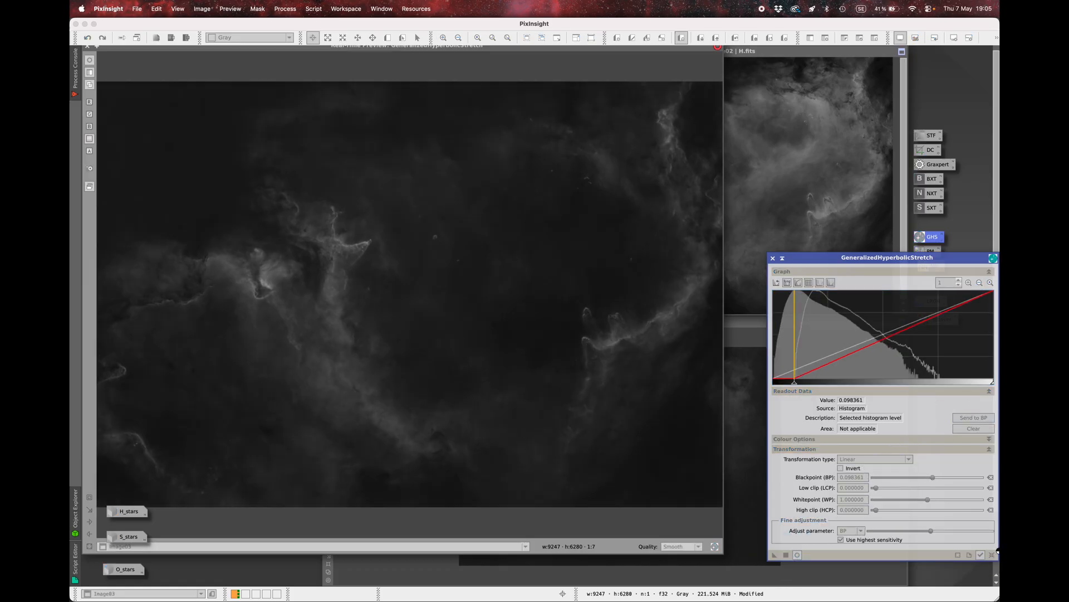
{"action": "left_click", "coordinate": [992, 555]}
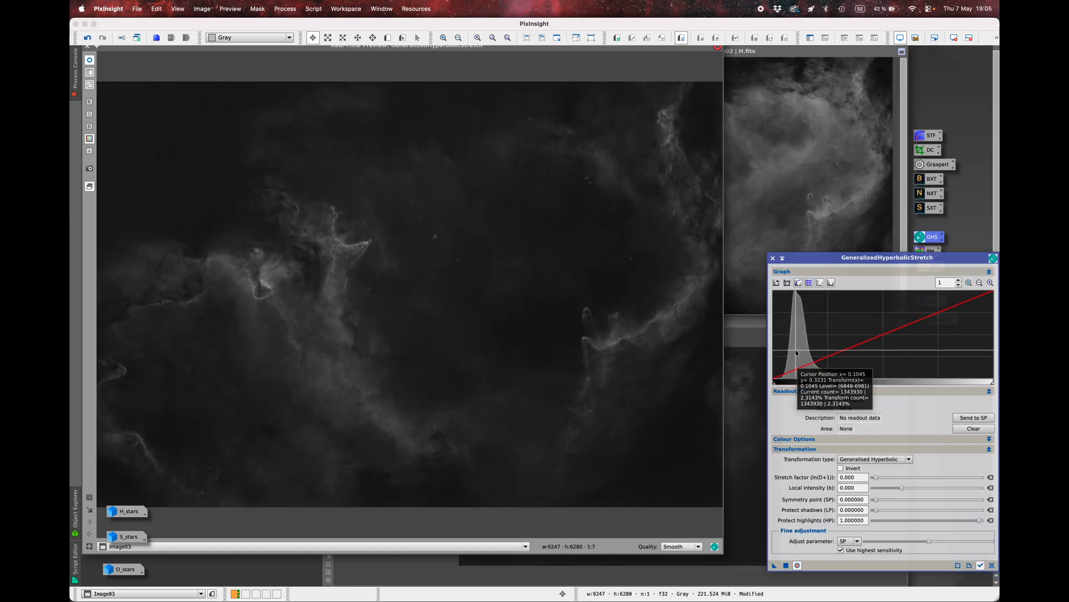
- Stretch S.fits with symmetry point 0.145933 sampled from the image, stretch factor 0.960, local intensity 0.350 and highlight protection 0.500000, then reset the parameters
{"action": "left_click", "coordinate": [632, 371]}
{"action": "left_click", "coordinate": [965, 420]}
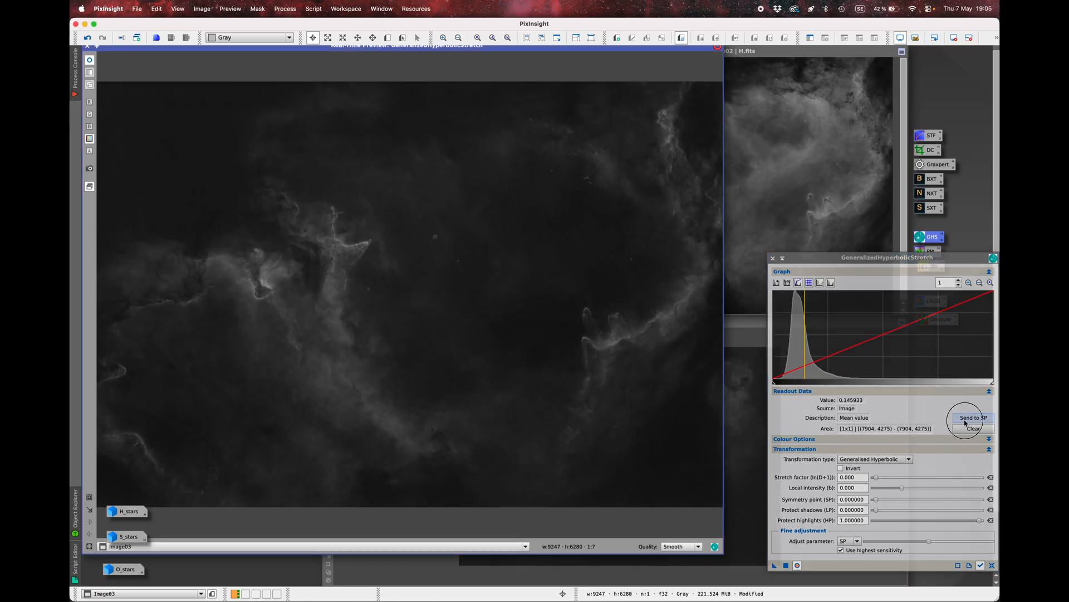
{"action": "left_click_drag", "start_coordinate": [873, 477], "coordinate": [881, 477]}
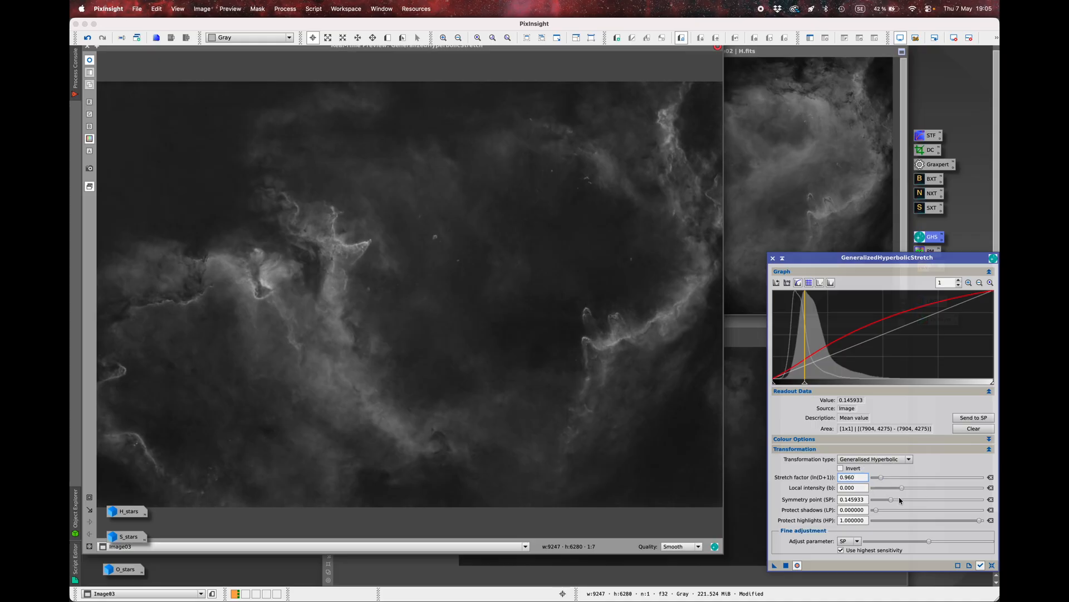
{"action": "mouse_move", "coordinate": [979, 520]}
{"action": "left_mouse_down"}
{"action": "mouse_move", "coordinate": [928, 520]}
{"action": "mouse_move", "coordinate": [904, 490]}
{"action": "left_mouse_up"}
{"action": "left_click", "coordinate": [785, 565]}
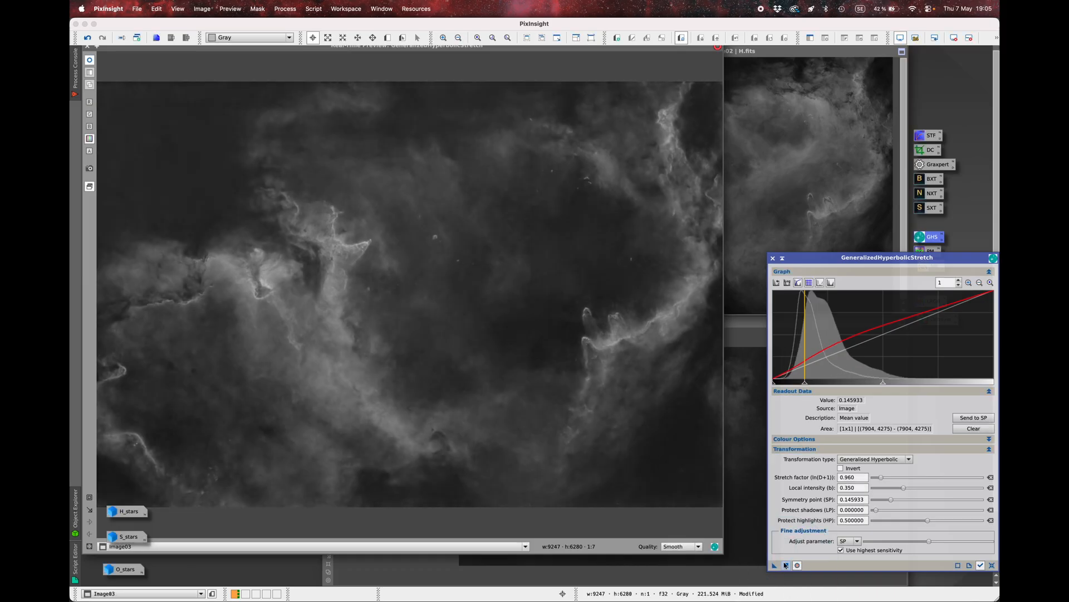
{"action": "left_click", "coordinate": [992, 565]}
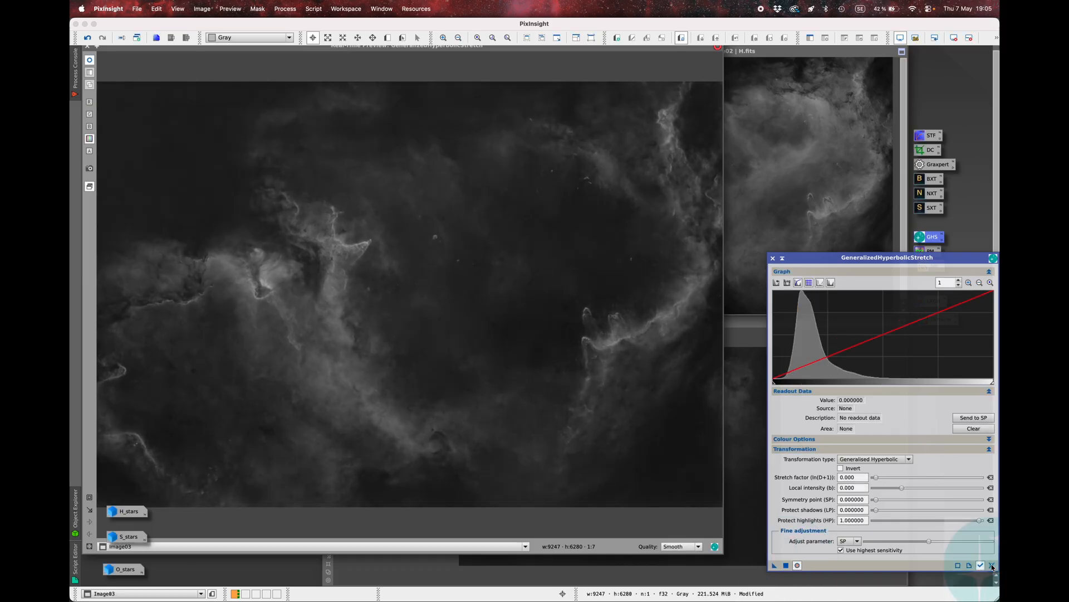
- Try a stretch on S.fits with symmetry point 0.194672 and highlight protection 0.240000, then reset the parameters and undo the stretch
{"action": "left_click", "coordinate": [800, 298]}
{"action": "left_click", "coordinate": [976, 417]}
{"action": "left_click", "coordinate": [973, 417]}
{"action": "left_click_drag", "start_coordinate": [876, 477], "coordinate": [904, 490]}
{"action": "left_click_drag", "start_coordinate": [980, 521], "coordinate": [900, 521]}
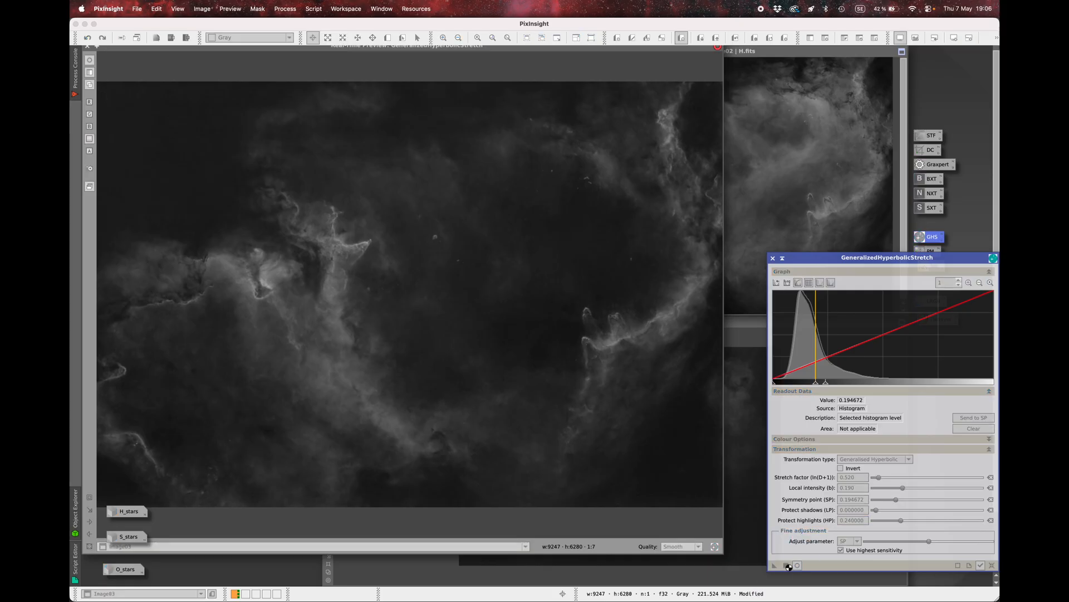
{"action": "left_click", "coordinate": [992, 565]}
{"action": "left_click", "coordinate": [88, 39]}
- Stretch S.fits with symmetry point 0.204918, stretch factor 0.700, local intensity 0.530 and highlight protection 0.560000, then close the stretch tool and preview
{"action": "left_click", "coordinate": [819, 350]}
{"action": "left_click", "coordinate": [974, 417]}
{"action": "left_click_drag", "start_coordinate": [878, 479], "coordinate": [908, 488]}
{"action": "left_click", "coordinate": [903, 488]}
{"action": "left_click_drag", "start_coordinate": [974, 522], "coordinate": [928, 522]}
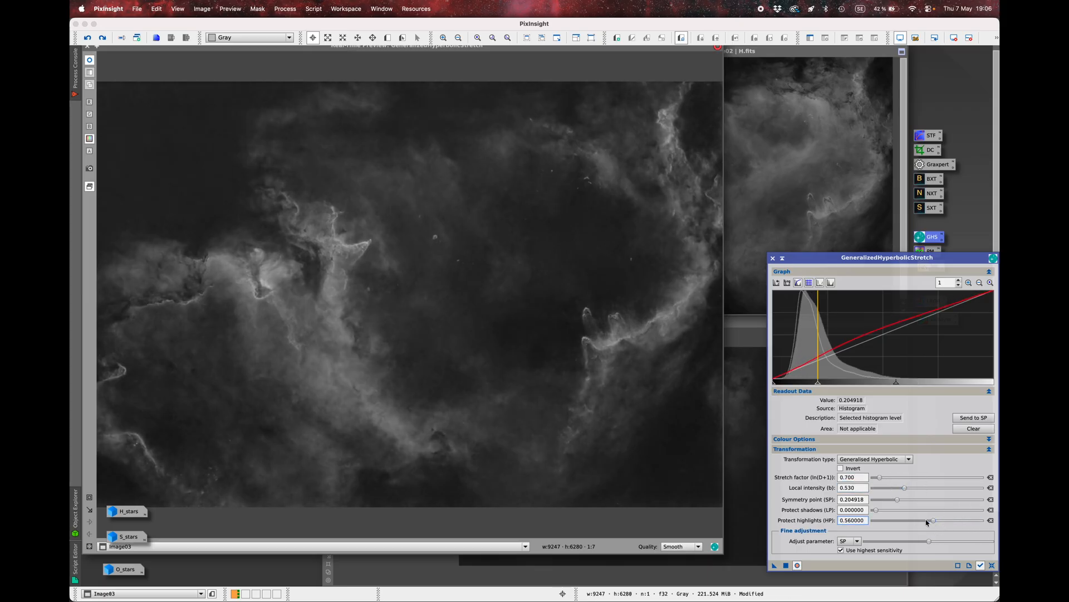
{"action": "left_click", "coordinate": [785, 565]}
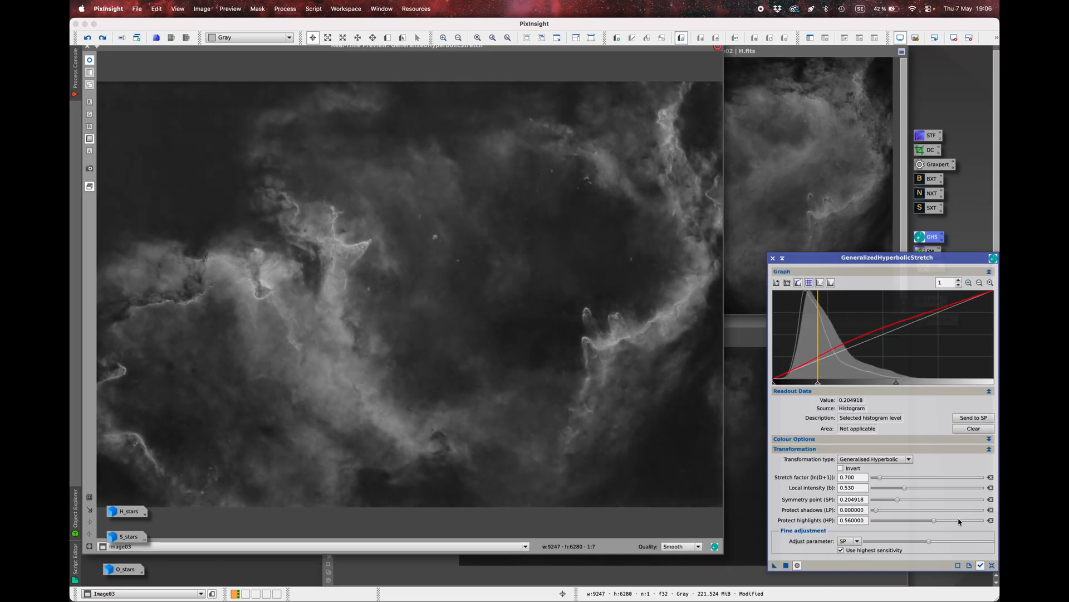
{"action": "left_click", "coordinate": [992, 565]}
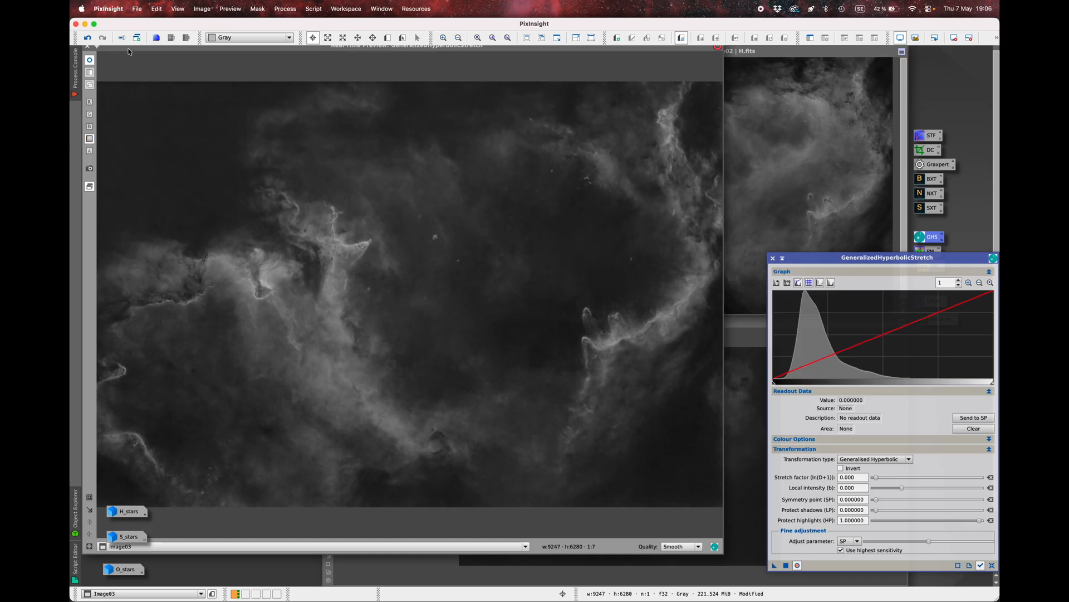
{"action": "left_click", "coordinate": [773, 258]}
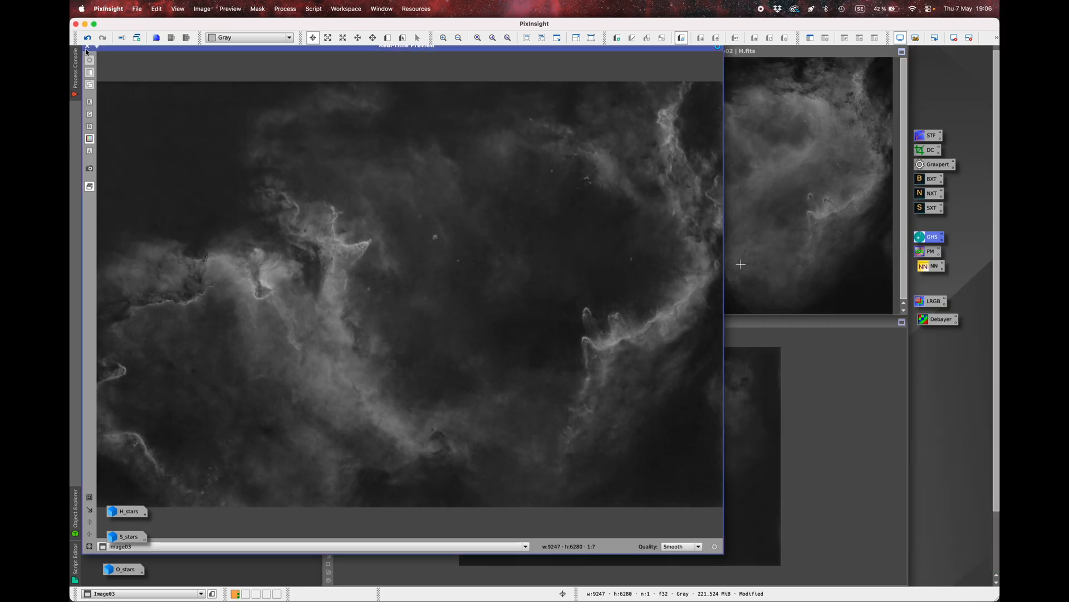
{"action": "left_click", "coordinate": [86, 50]}
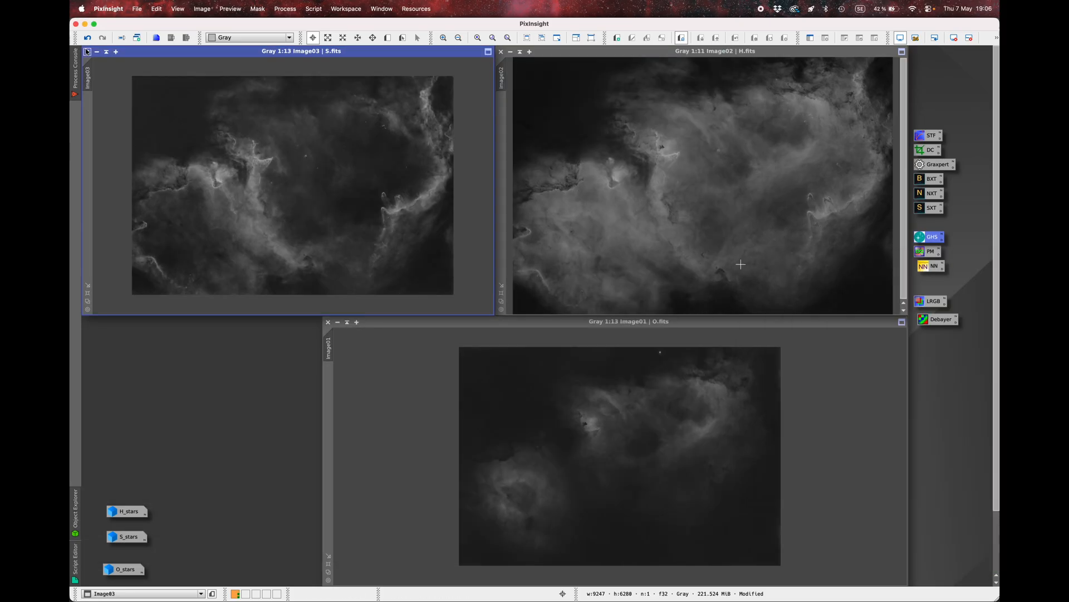
- Set up separate PixelMath channel expressions with S for red, H for green and O for blue
{"action": "double_click", "coordinate": [927, 252]}
{"action": "left_click", "coordinate": [550, 405]}
{"action": "left_click", "coordinate": [546, 349]}
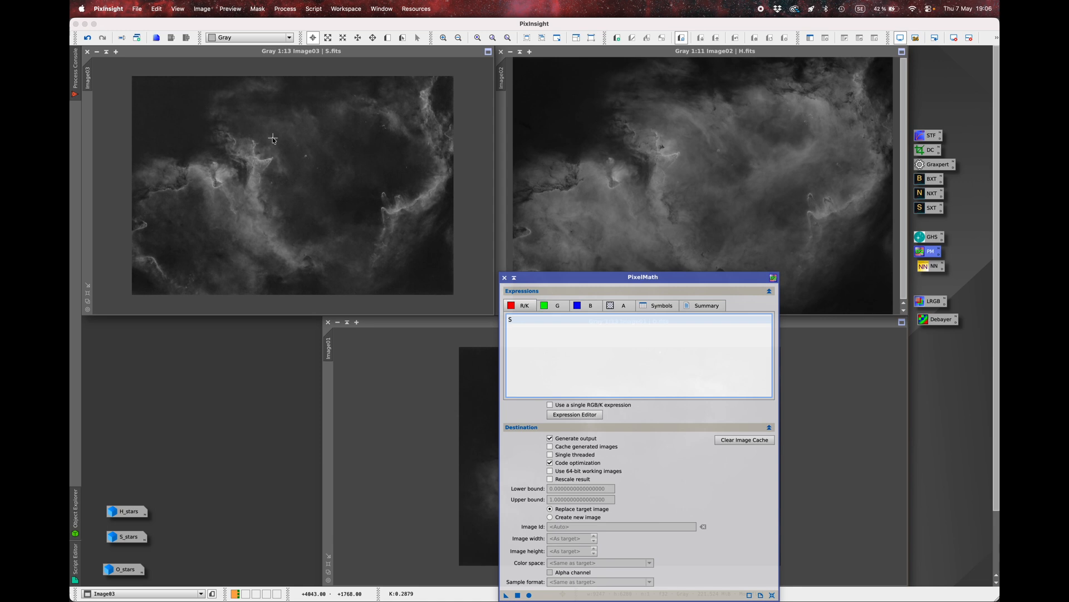
{"action": "left_click", "coordinate": [557, 305]}
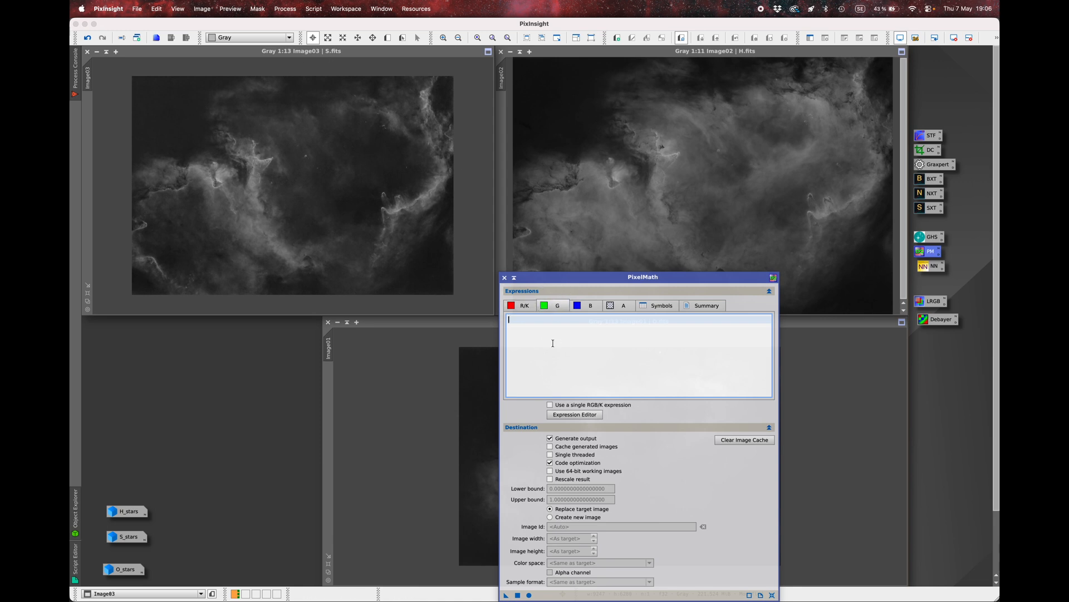
{"action": "type", "text": "H"}
{"action": "left_click", "coordinate": [585, 305]}
- Generate the channel combination as a new image in the RGB Color space, then close PixelMath
{"action": "left_click", "coordinate": [550, 517]}
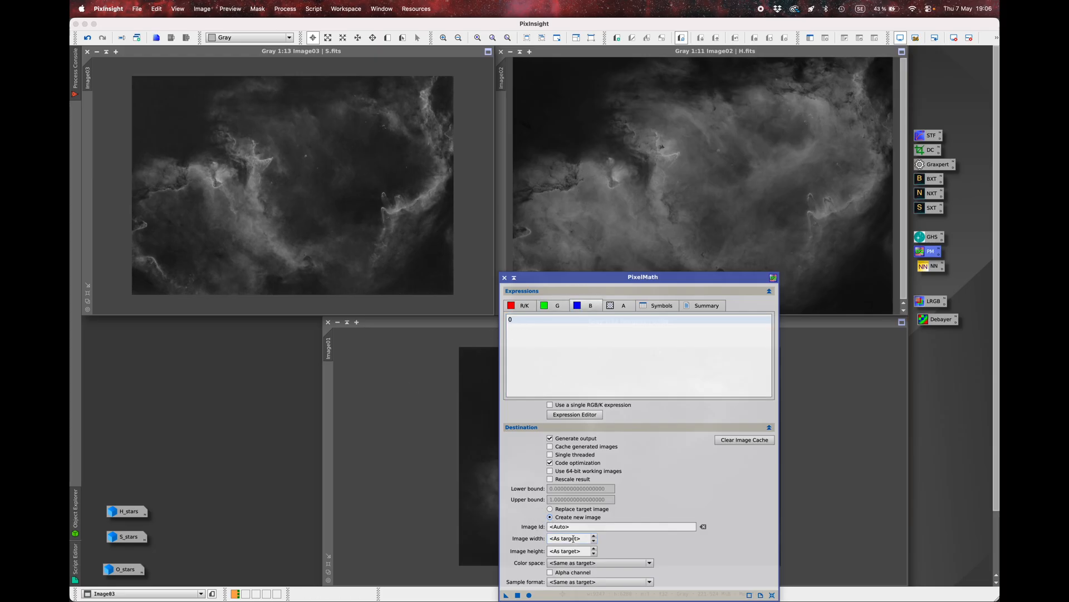
{"action": "left_click", "coordinate": [577, 563]}
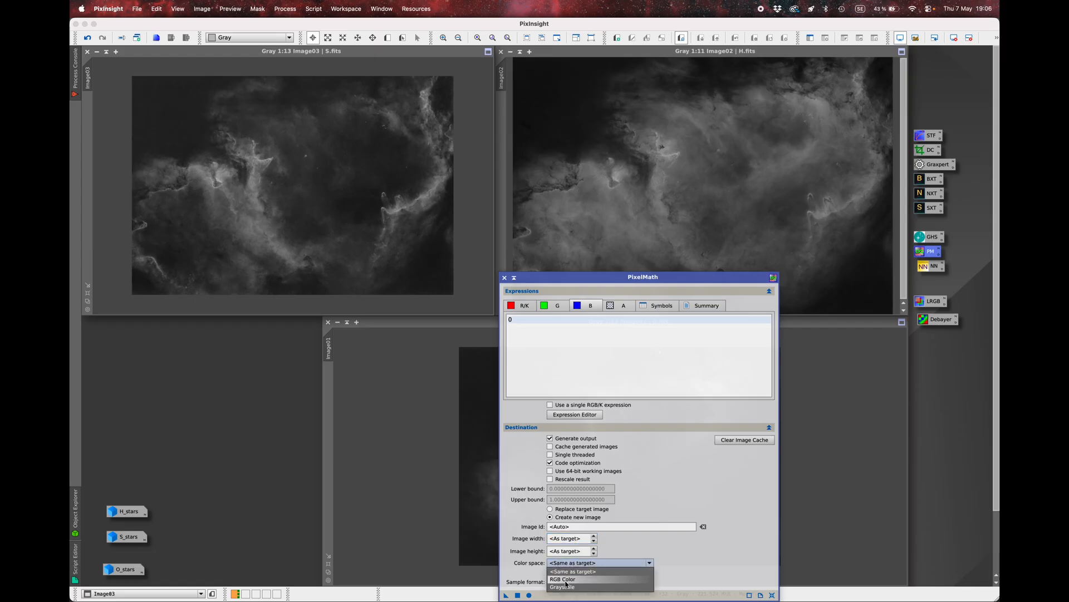
{"action": "left_click", "coordinate": [579, 580]}
{"action": "left_click", "coordinate": [518, 595]}
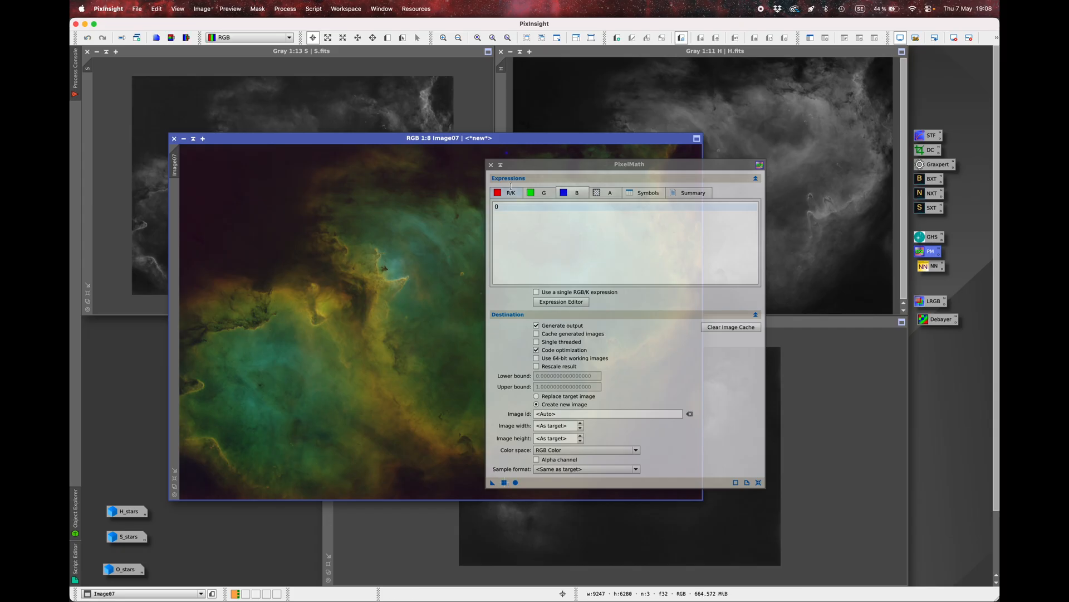
{"action": "left_click", "coordinate": [490, 165]}
- Examine the combined colour image up close around the small dark cloud, the bright central ridge and the yellow pillar beside it
{"action": "left_click_drag", "start_coordinate": [527, 139], "coordinate": [459, 61]}
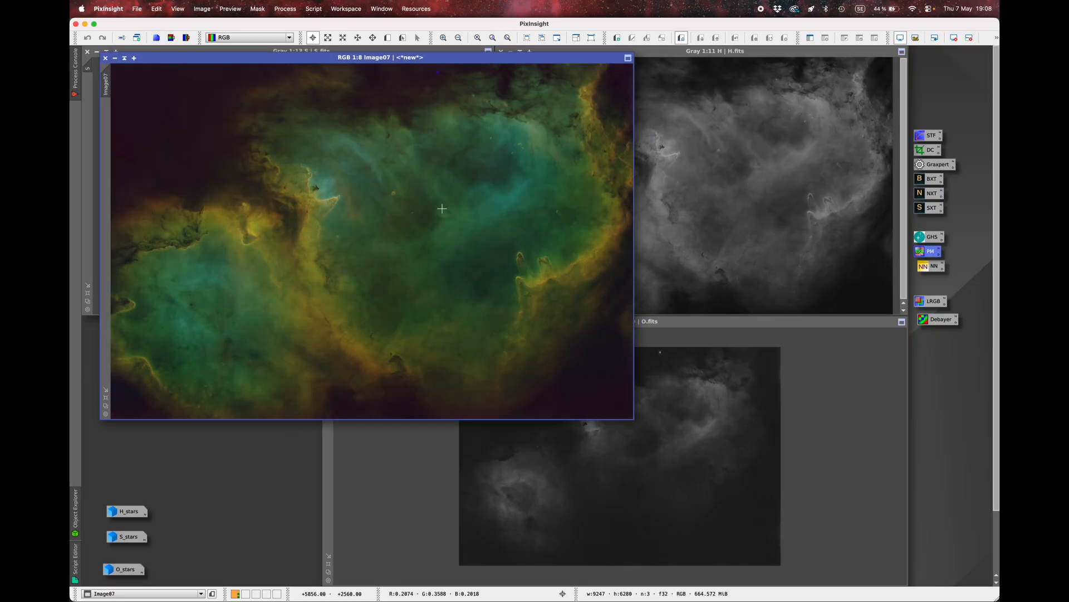
{"action": "scroll", "coordinate": [291, 195], "scroll_direction": "up", "scroll_amount": 4}
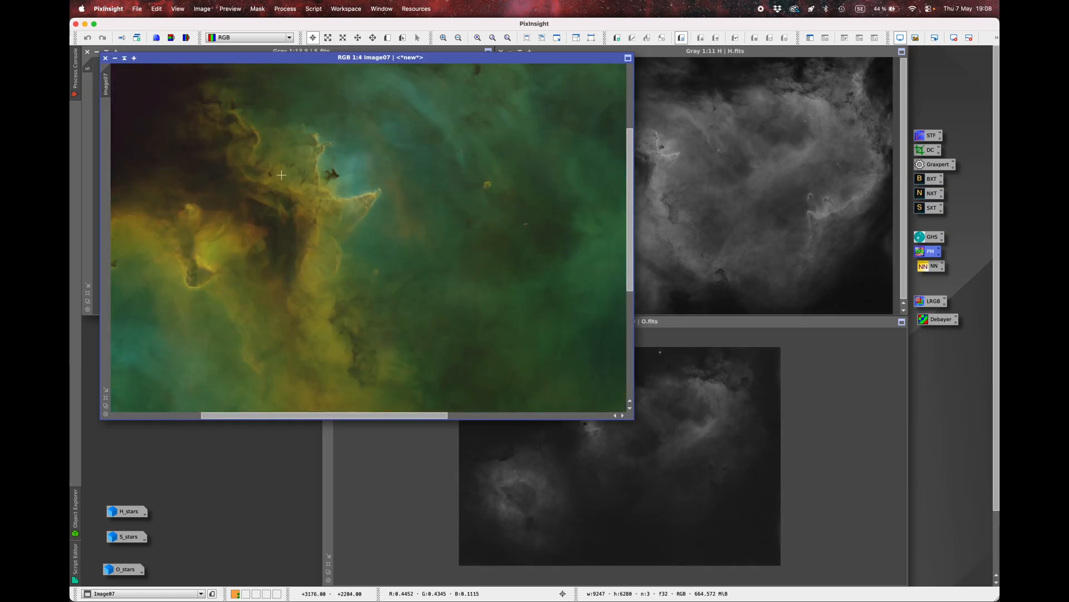
{"action": "scroll", "coordinate": [281, 175], "scroll_direction": "up", "scroll_amount": 2}
{"action": "scroll", "coordinate": [284, 174], "scroll_direction": "up", "scroll_amount": 1}
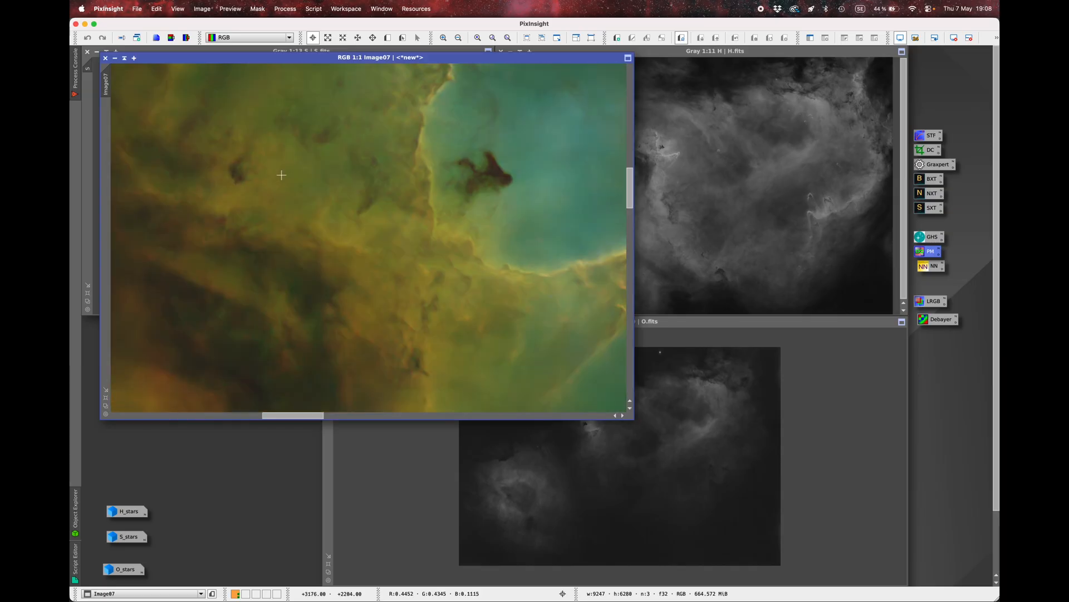
{"action": "scroll", "coordinate": [370, 179], "scroll_direction": "down", "scroll_amount": 2}
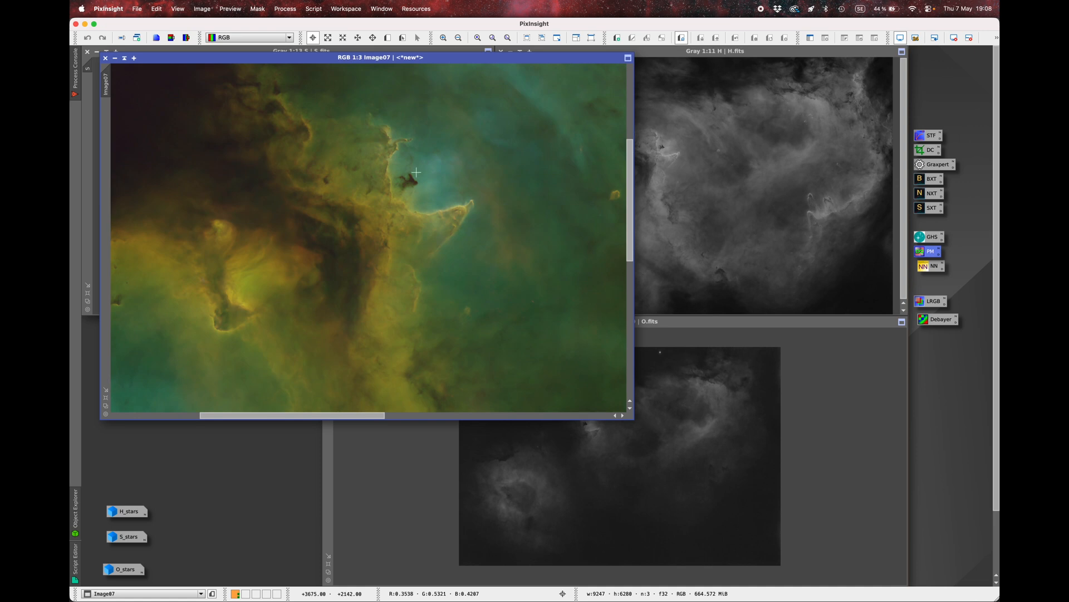
{"action": "scroll", "coordinate": [437, 156], "scroll_direction": "up", "scroll_amount": 2}
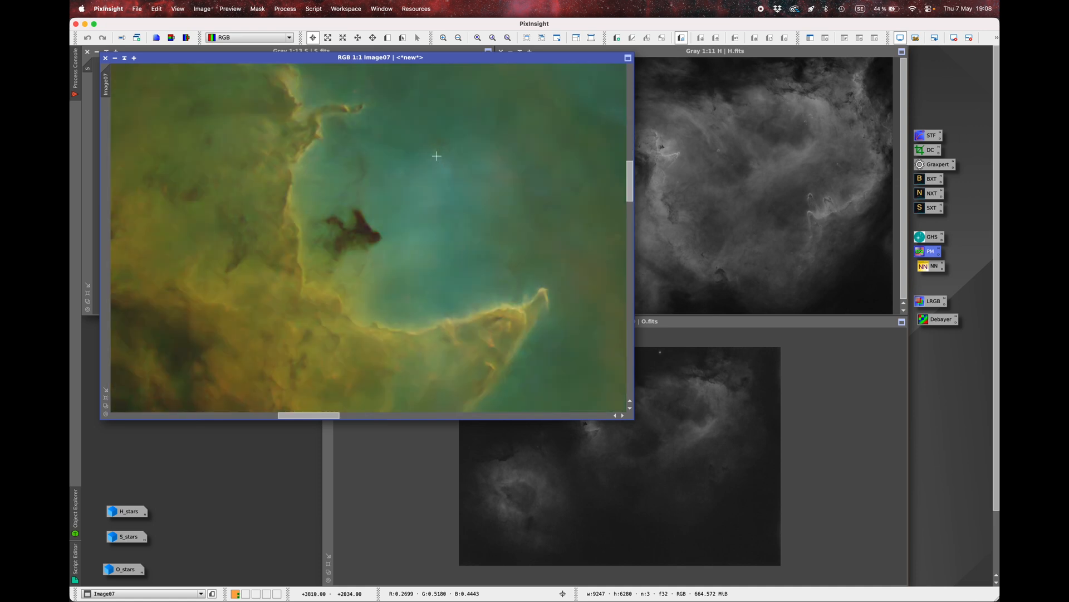
{"action": "scroll", "coordinate": [437, 156], "scroll_direction": "down", "scroll_amount": 1}
{"action": "scroll", "coordinate": [436, 156], "scroll_direction": "down", "scroll_amount": 1}
{"action": "scroll", "coordinate": [406, 237], "scroll_direction": "up", "scroll_amount": 1}
{"action": "scroll", "coordinate": [406, 237], "scroll_direction": "down", "scroll_amount": 1}
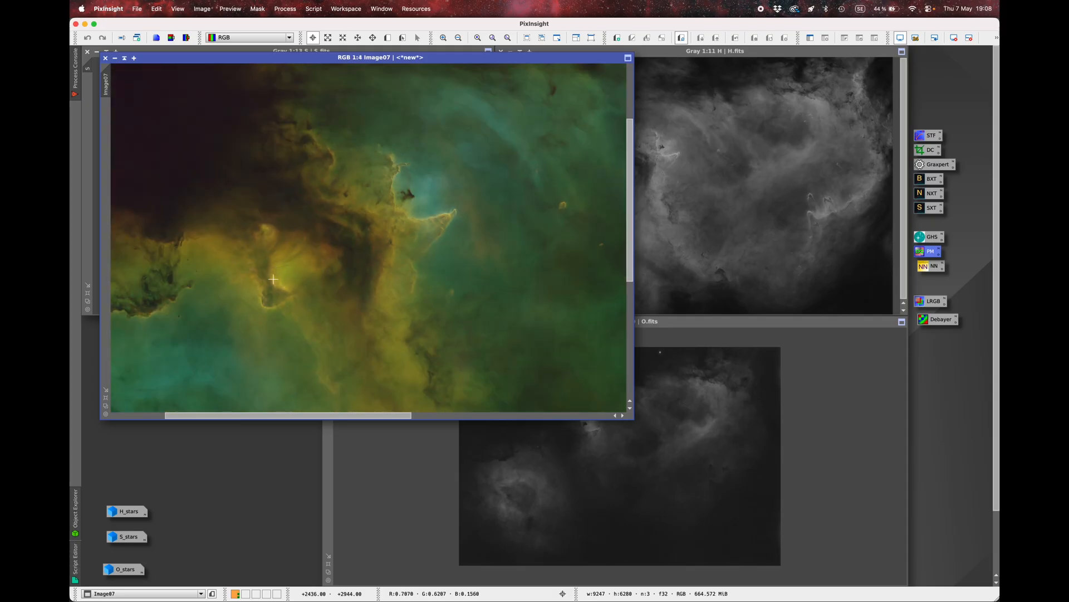
{"action": "scroll", "coordinate": [272, 279], "scroll_direction": "up", "scroll_amount": 2}
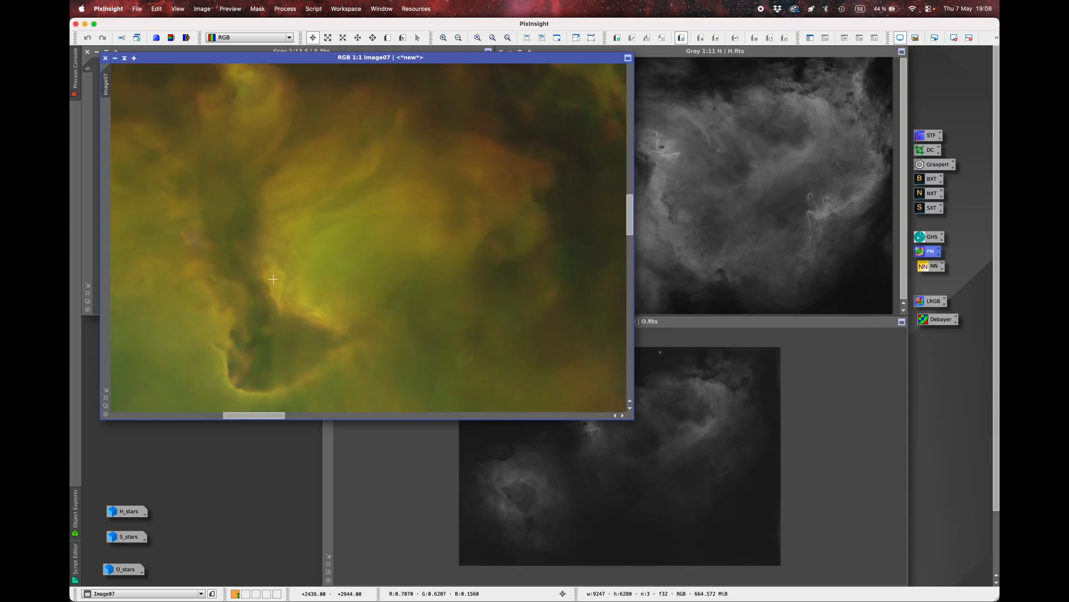
{"action": "scroll", "coordinate": [251, 201], "scroll_direction": "up", "scroll_amount": 1}
{"action": "scroll", "coordinate": [251, 200], "scroll_direction": "down", "scroll_amount": 1}
{"action": "scroll", "coordinate": [252, 199], "scroll_direction": "down", "scroll_amount": 5}
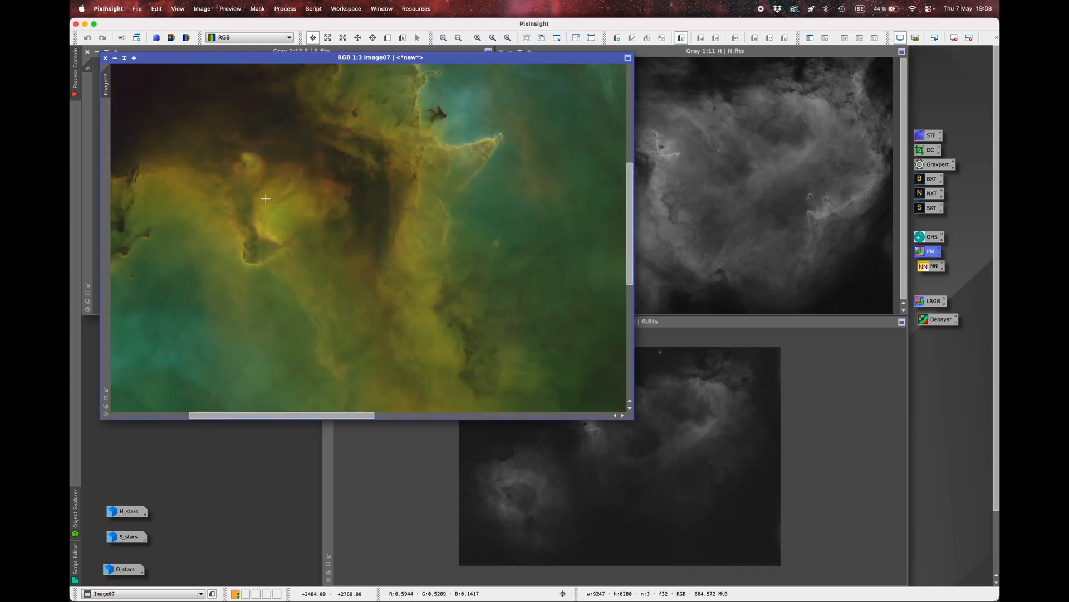
{"action": "scroll", "coordinate": [307, 223], "scroll_direction": "up", "scroll_amount": 3}
{"action": "scroll", "coordinate": [307, 223], "scroll_direction": "down", "scroll_amount": 3}
{"action": "scroll", "coordinate": [307, 223], "scroll_direction": "down", "scroll_amount": 2}
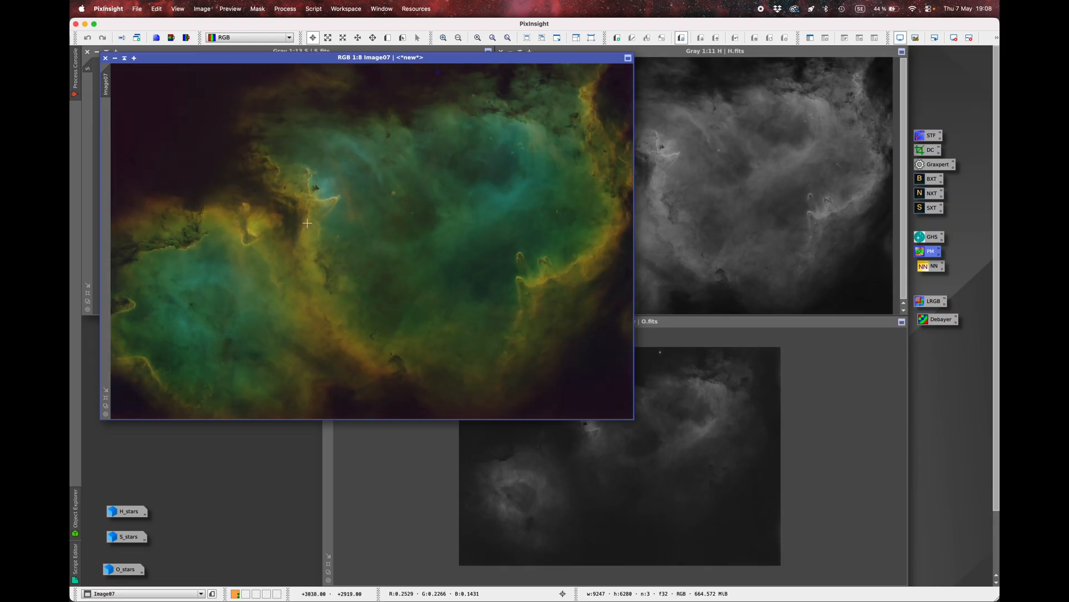
{"action": "scroll", "coordinate": [165, 223], "scroll_direction": "up", "scroll_amount": 2}
{"action": "scroll", "coordinate": [165, 223], "scroll_direction": "up", "scroll_amount": 4}
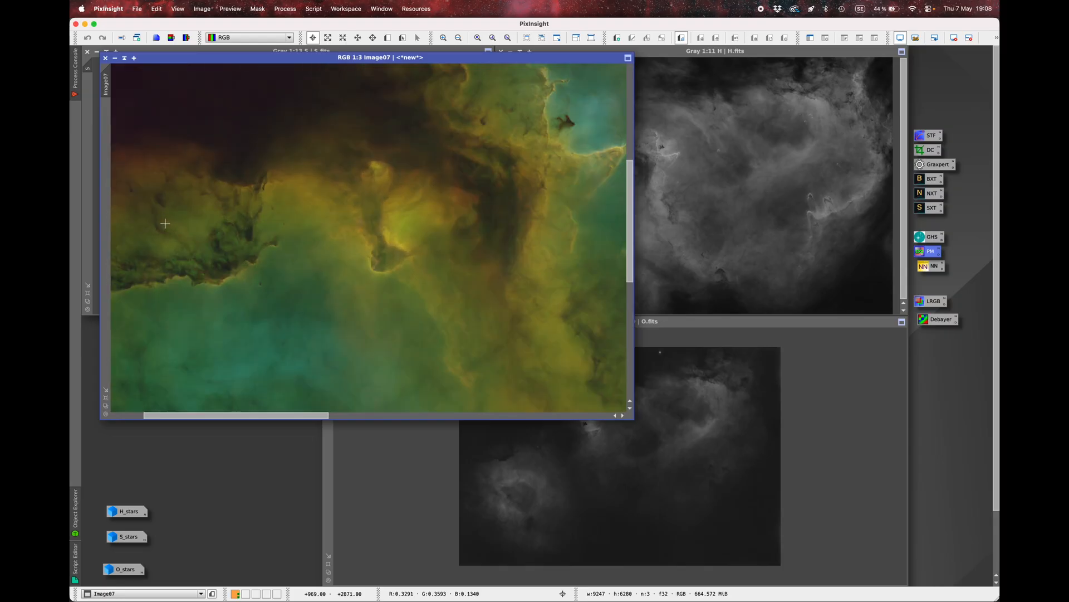
{"action": "scroll", "coordinate": [165, 224], "scroll_direction": "down", "scroll_amount": 10}
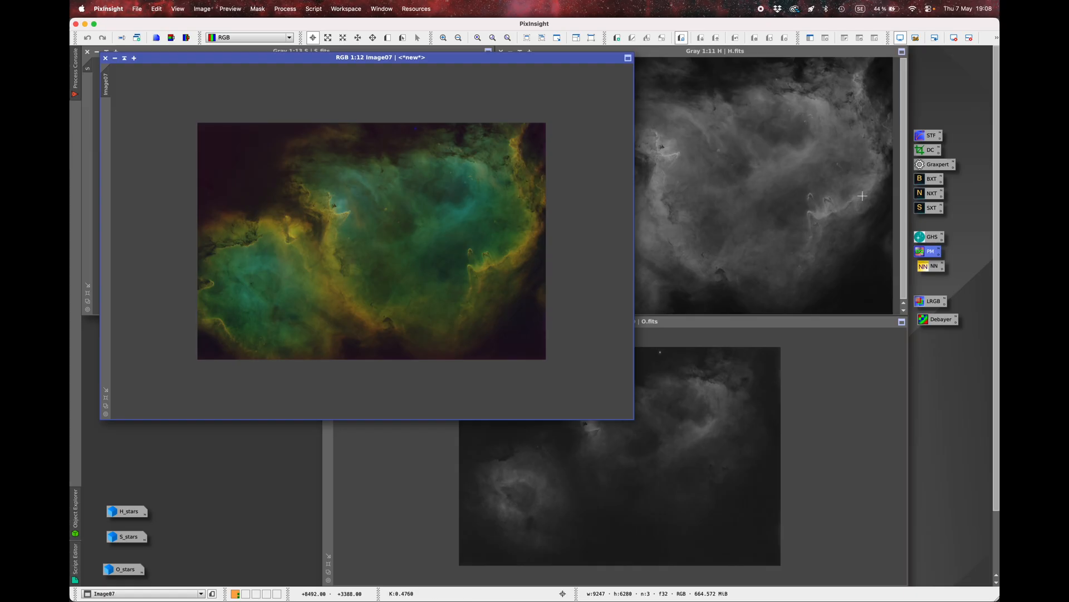
- Set the GeneralizedHyperbolicStretch symmetry point to 0.157143 from the colour image's histogram and open a real-time preview
{"action": "left_click", "coordinate": [933, 241]}
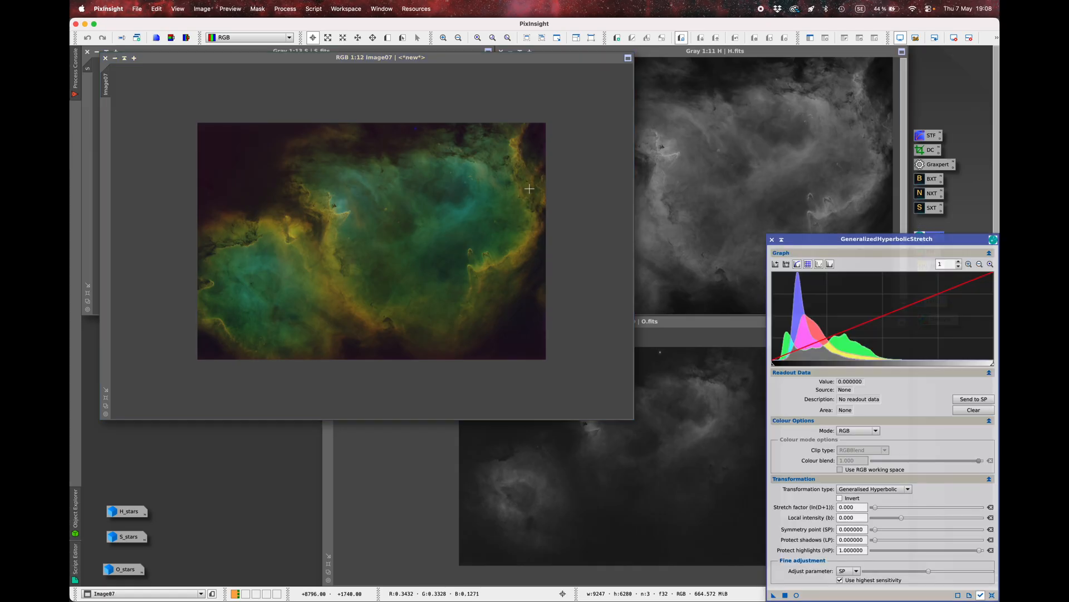
{"action": "left_click", "coordinate": [807, 334]}
{"action": "left_click", "coordinate": [974, 402]}
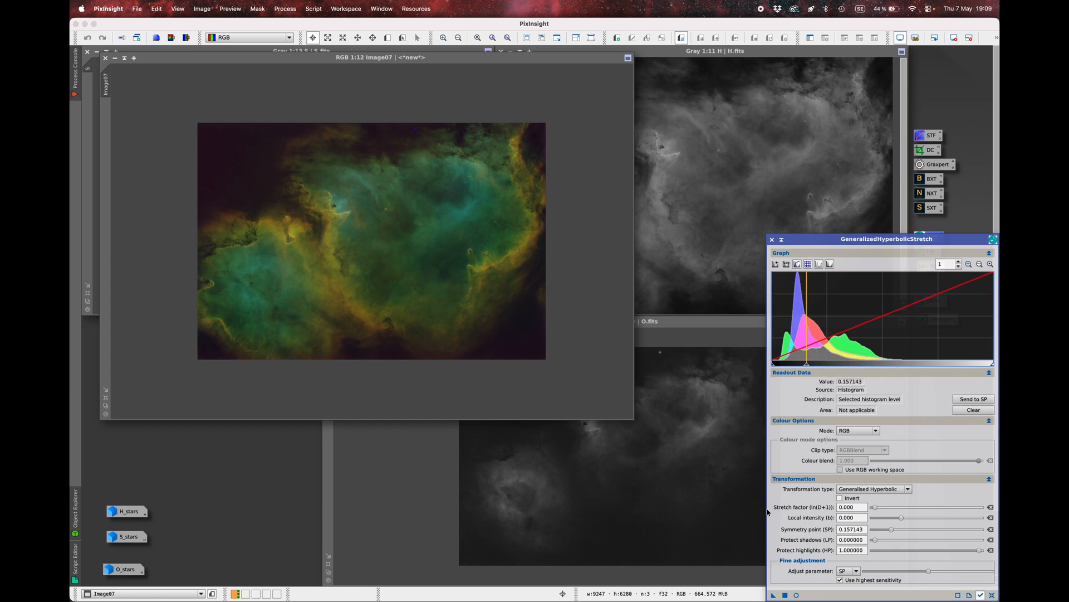
{"action": "left_click", "coordinate": [797, 593]}
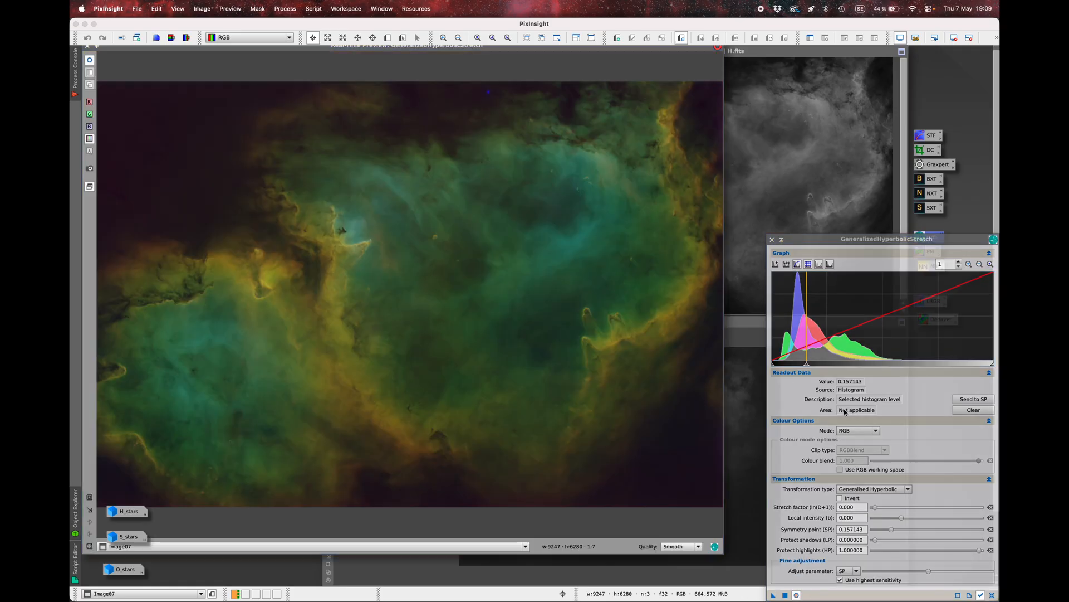
- Stretch the colour image with stretch factor 0.520, local intensity 0.230 and highlight protection 0.660000, then close the stretch tool and preview
{"action": "left_click_drag", "start_coordinate": [876, 507], "coordinate": [903, 519]}
{"action": "left_click_drag", "start_coordinate": [979, 549], "coordinate": [944, 550]}
{"action": "left_click", "coordinate": [786, 595]}
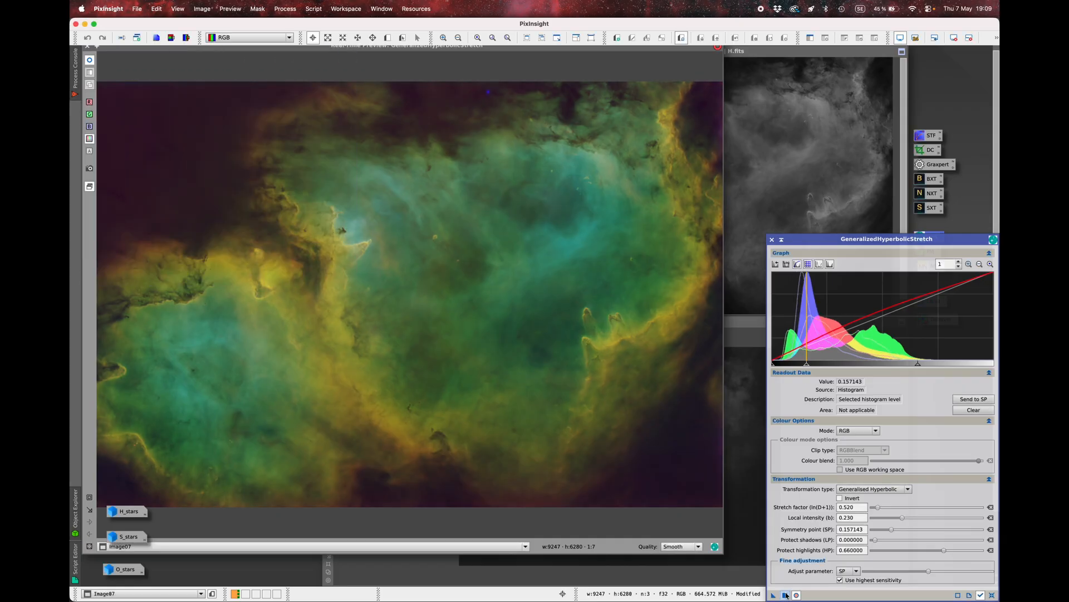
{"action": "left_click", "coordinate": [786, 595]}
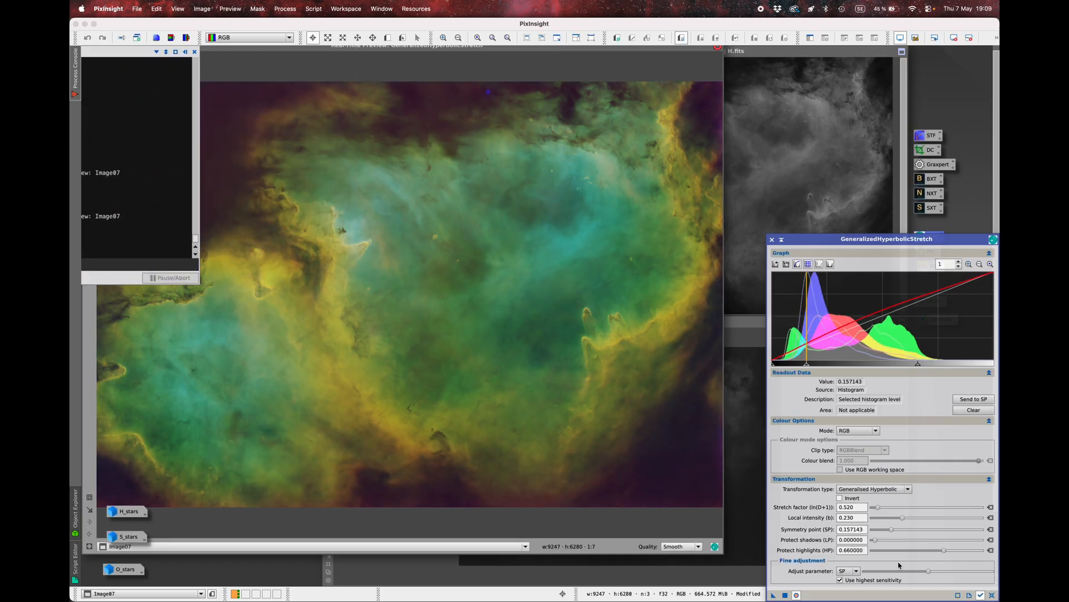
{"action": "left_click", "coordinate": [991, 596]}
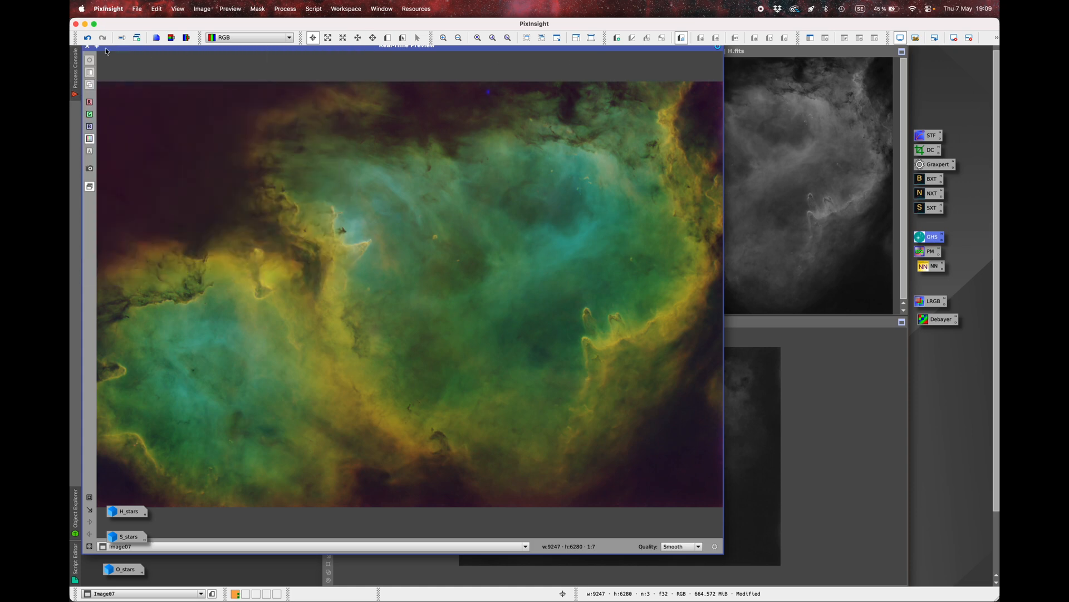
{"action": "left_click", "coordinate": [400, 39]}
- Reposition and enlarge the Image07 window, showing the whole colour image at 1:6
{"action": "left_click_drag", "start_coordinate": [471, 58], "coordinate": [496, 51]}
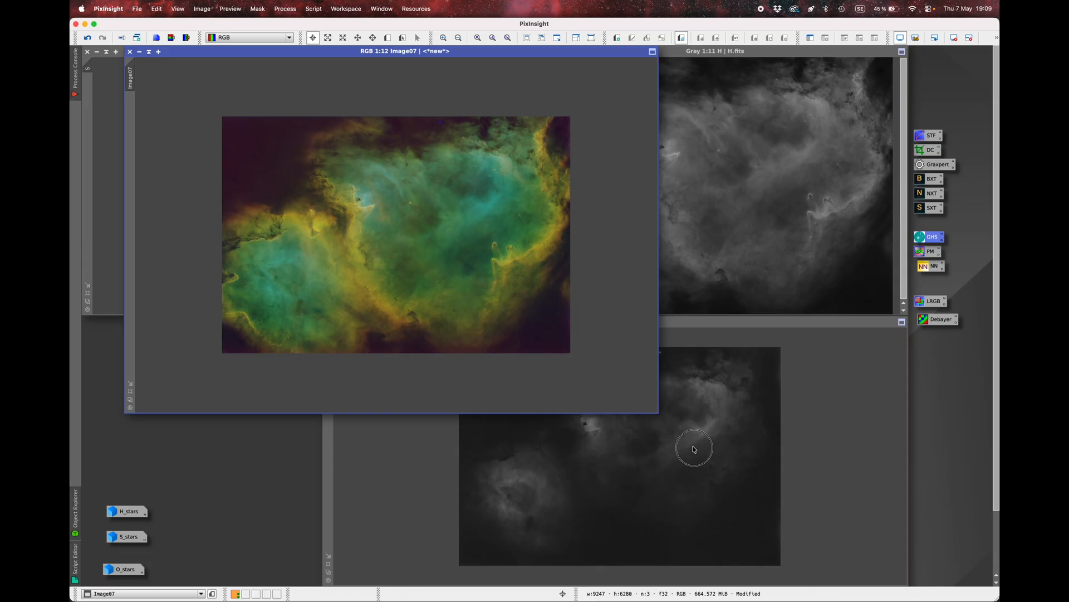
{"action": "left_click_drag", "start_coordinate": [658, 413], "coordinate": [881, 556]}
{"action": "scroll", "coordinate": [549, 298], "scroll_direction": "up", "scroll_amount": 3}
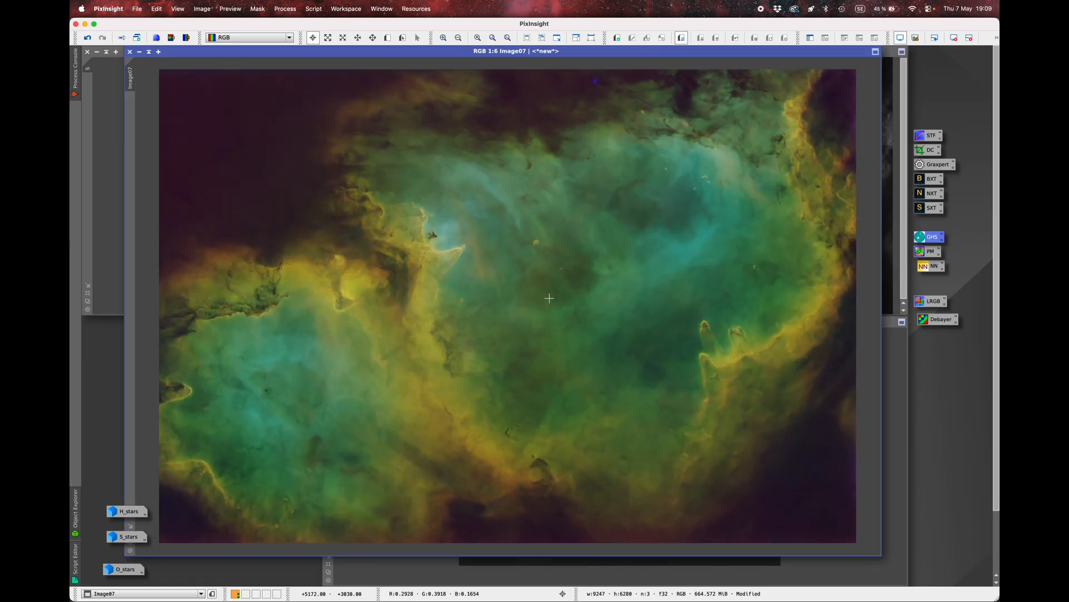
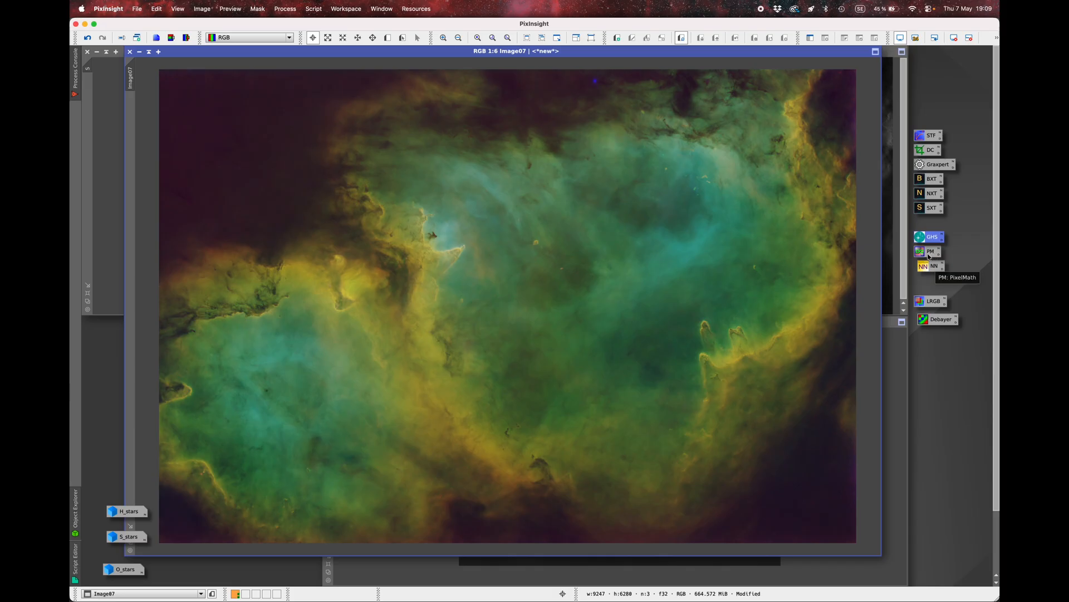
- Start a NarrowbandNormalization real-time preview of the colour image with the SHO palette
{"action": "double_click", "coordinate": [931, 266]}
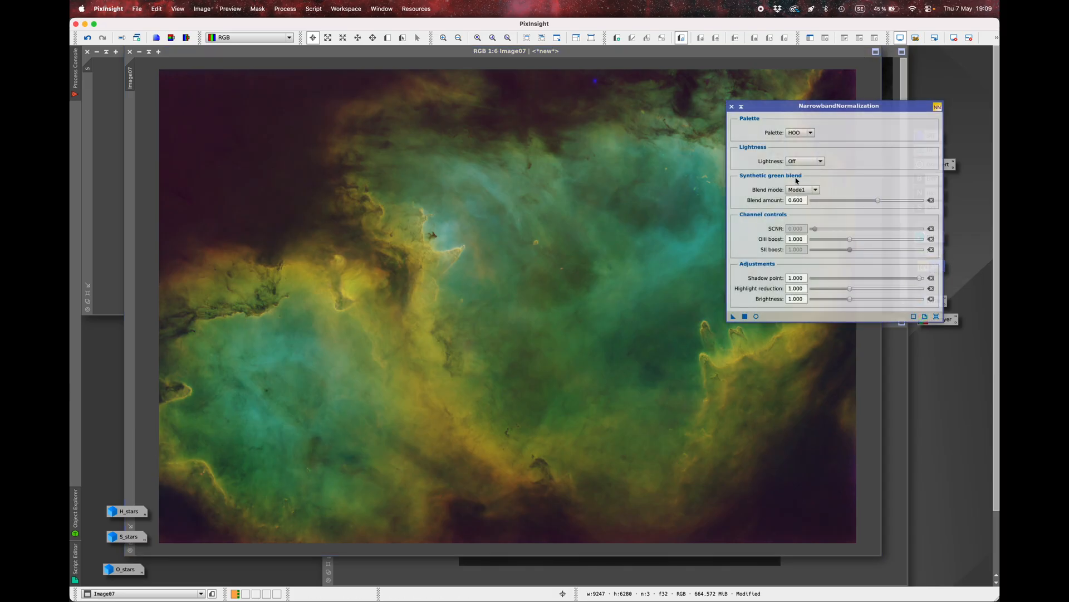
{"action": "left_click", "coordinate": [756, 317]}
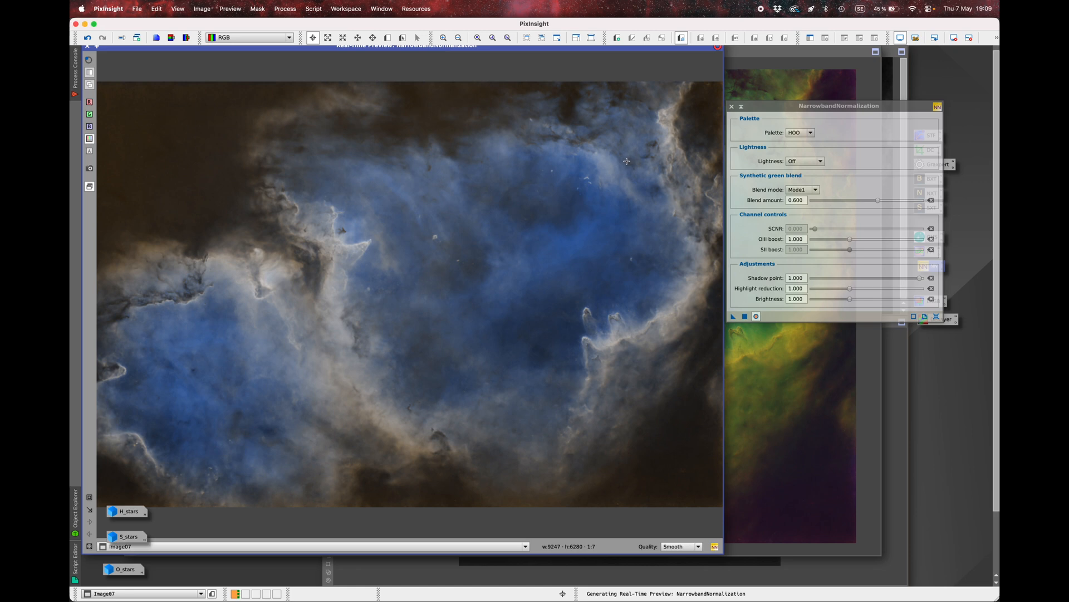
{"action": "left_click", "coordinate": [801, 132]}
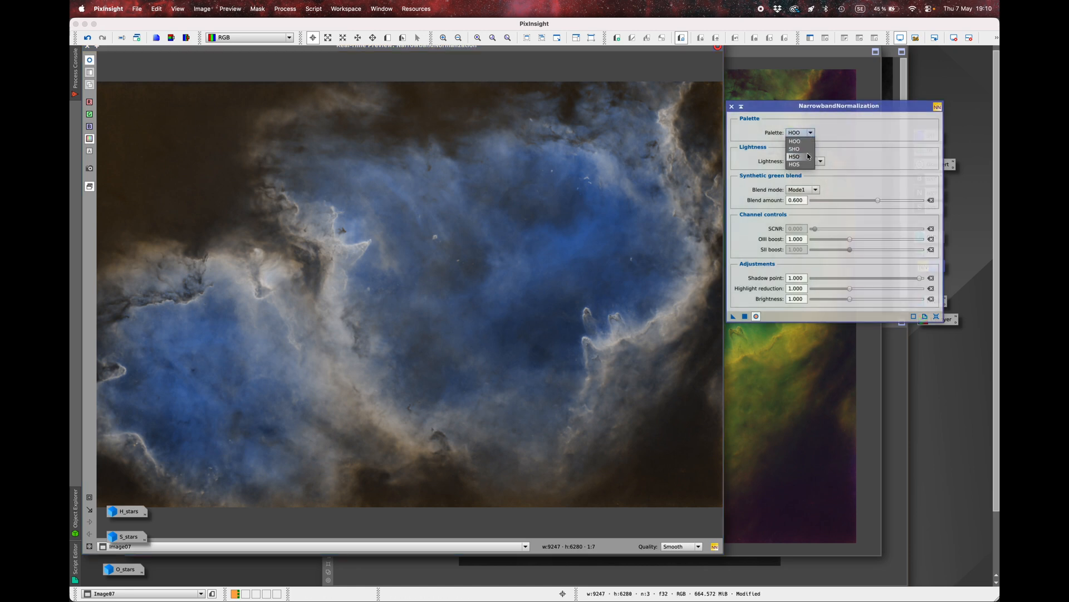
{"action": "left_click", "coordinate": [802, 150]}
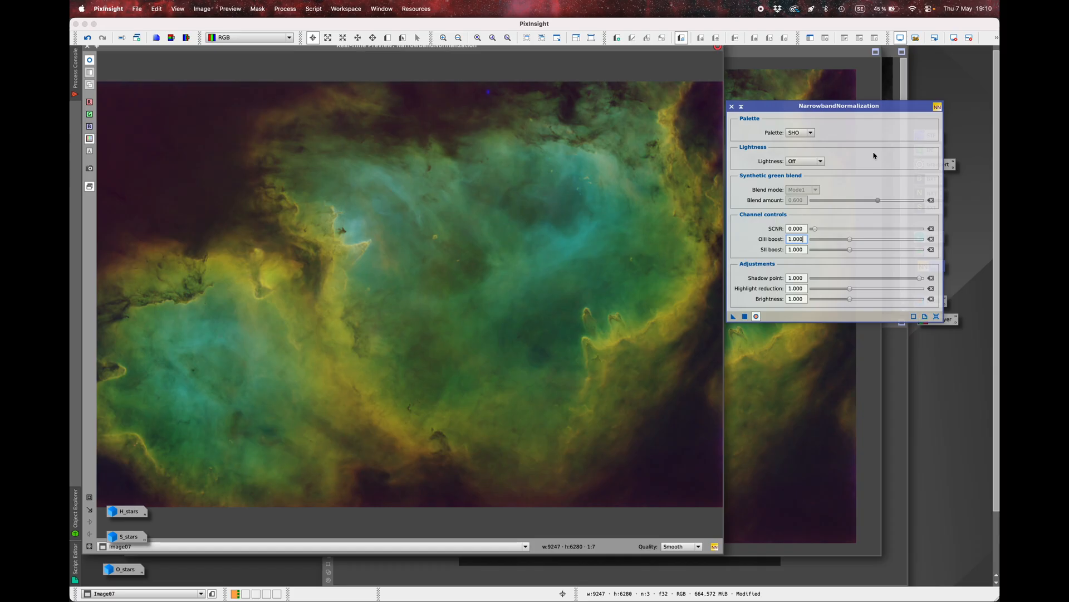
- Try the Preserve and Ha lightness modes in the normalization preview
{"action": "left_click", "coordinate": [812, 189]}
{"action": "left_click", "coordinate": [821, 161]}
{"action": "left_click", "coordinate": [858, 152]}
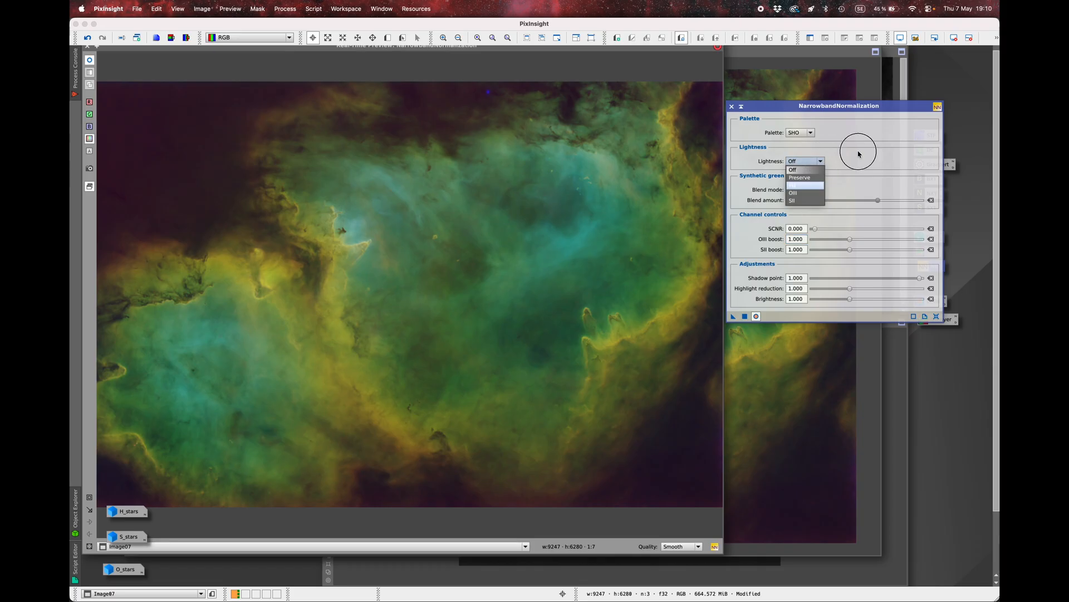
{"action": "left_click", "coordinate": [821, 162]}
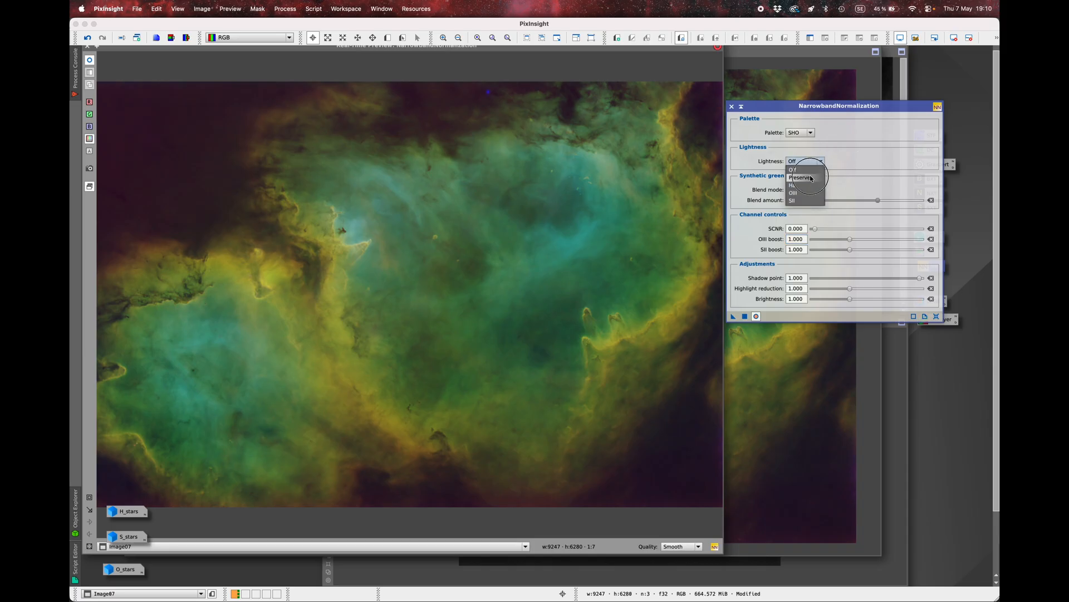
{"action": "left_click", "coordinate": [811, 178]}
{"action": "left_click", "coordinate": [817, 163]}
{"action": "left_click", "coordinate": [811, 185]}
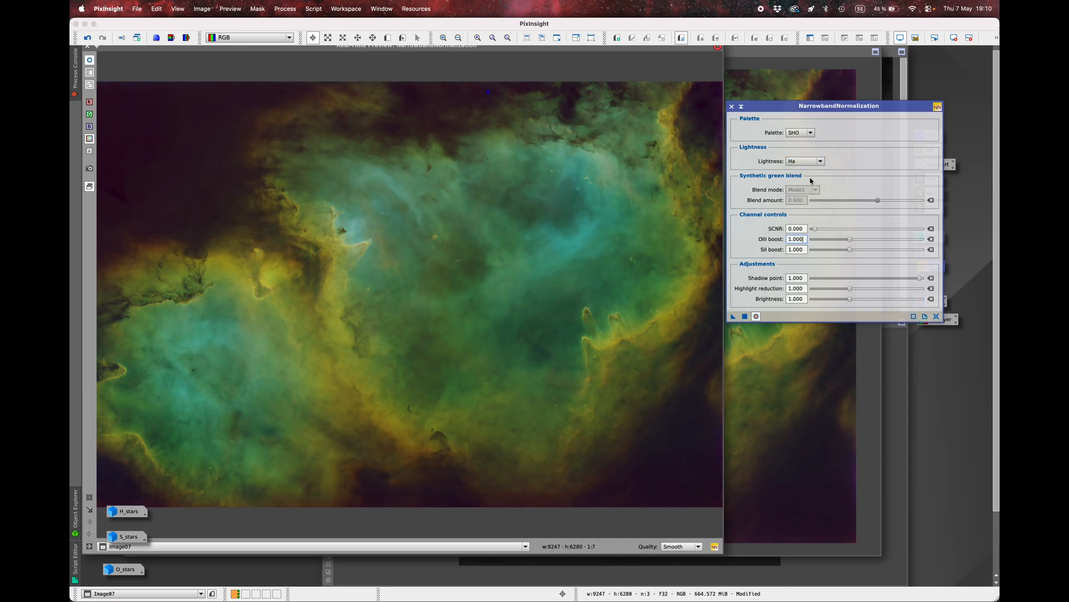
- Try OIII lightness, compare it with Preserve, and return the lightness mode to Off
{"action": "left_click", "coordinate": [816, 164]}
{"action": "left_click", "coordinate": [808, 192]}
{"action": "left_click", "coordinate": [821, 163]}
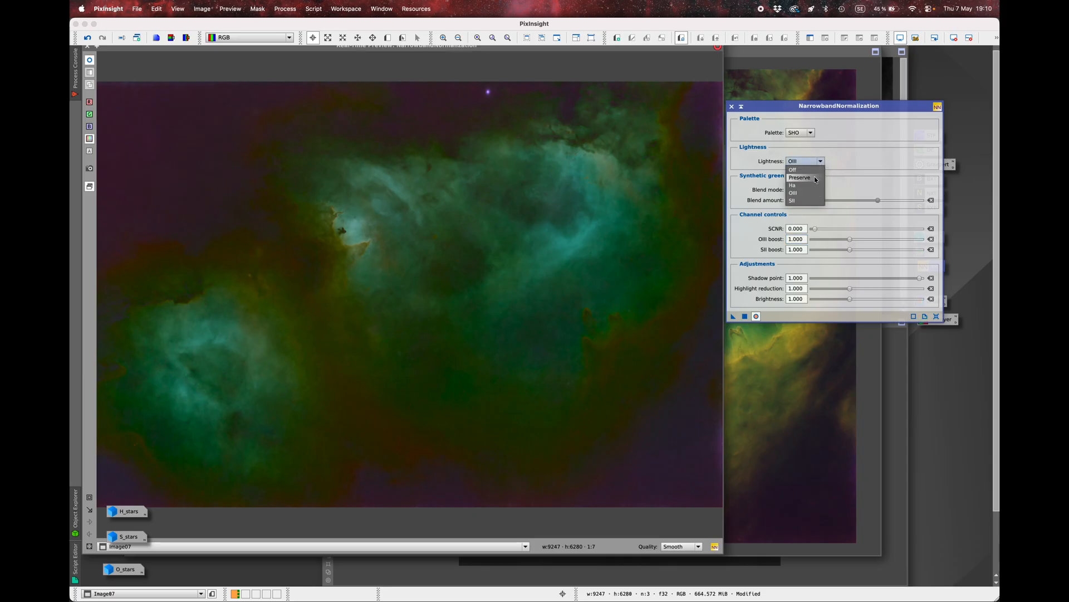
{"action": "left_click", "coordinate": [813, 177]}
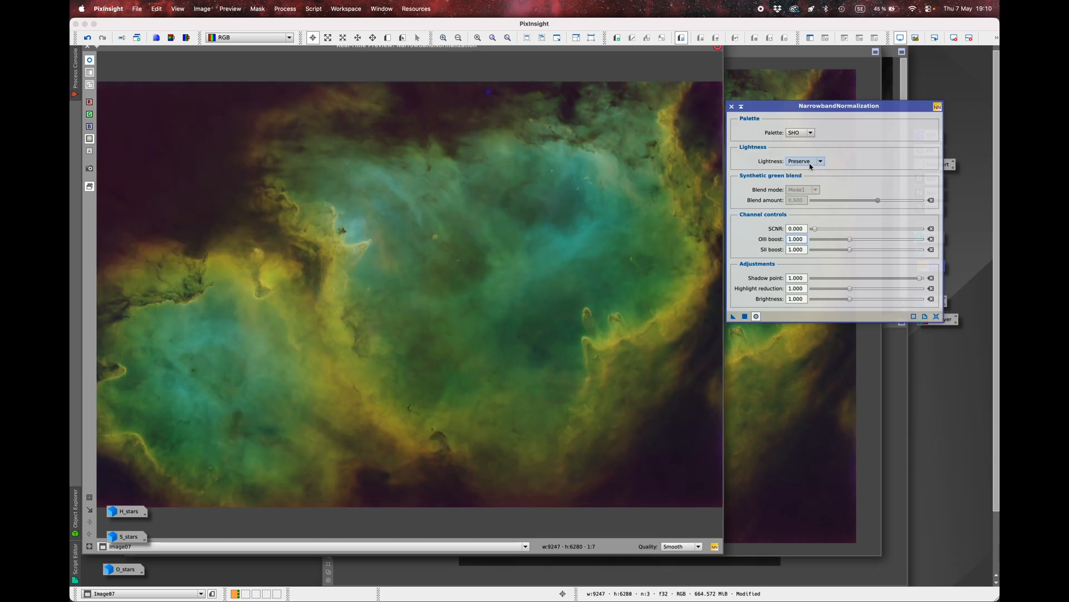
{"action": "left_click", "coordinate": [819, 163]}
{"action": "left_click", "coordinate": [816, 171]}
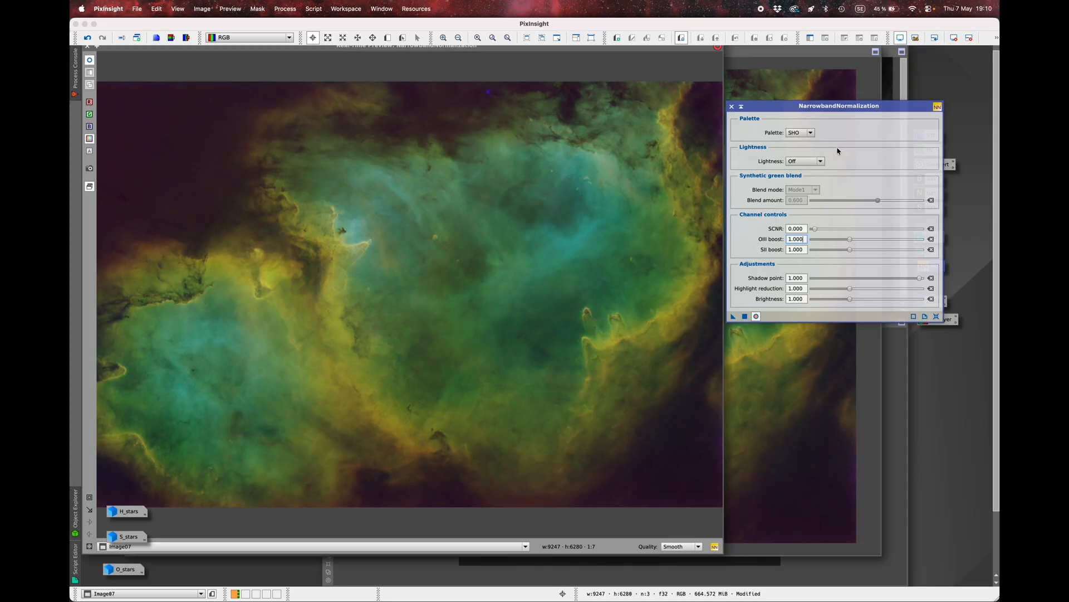
{"action": "left_click", "coordinate": [810, 161]}
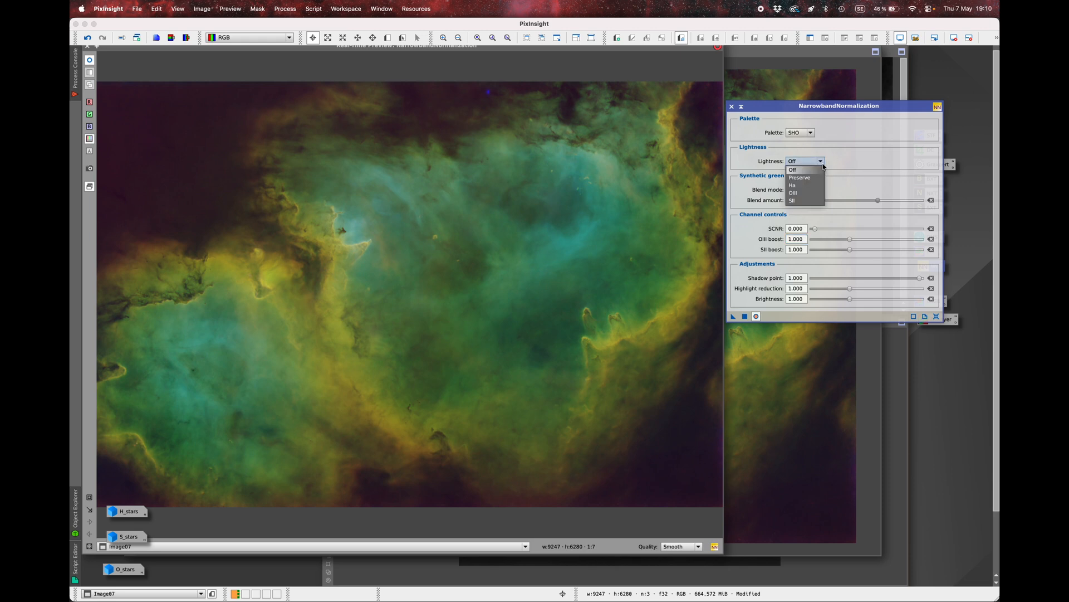
{"action": "left_click", "coordinate": [870, 161]}
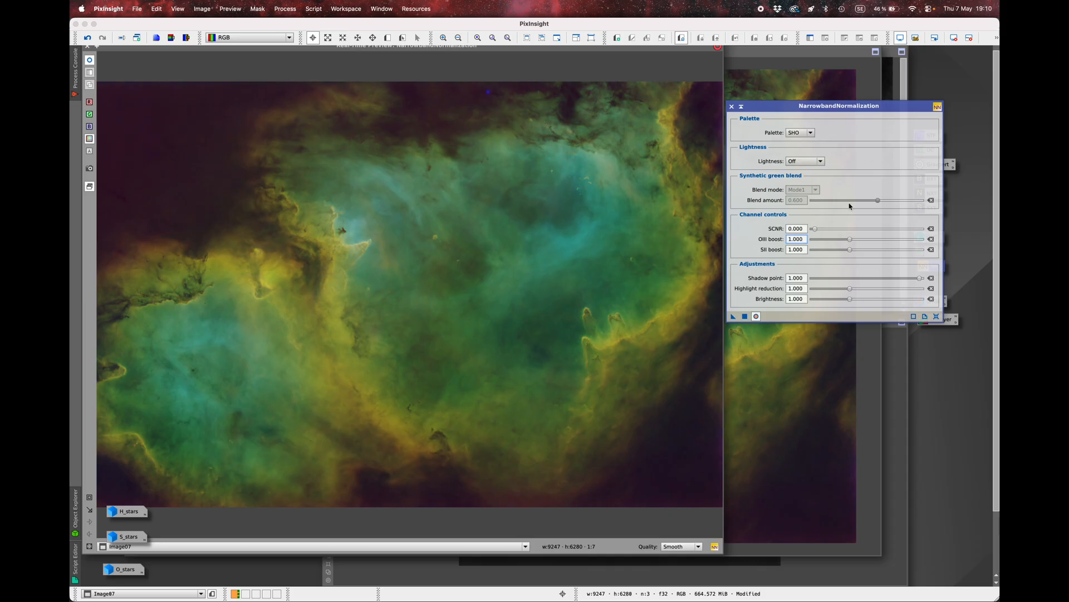
- Reduce the green cast with SCNR at 0.558 and set the OIII boost to 1.247
{"action": "mouse_move", "coordinate": [850, 206]}
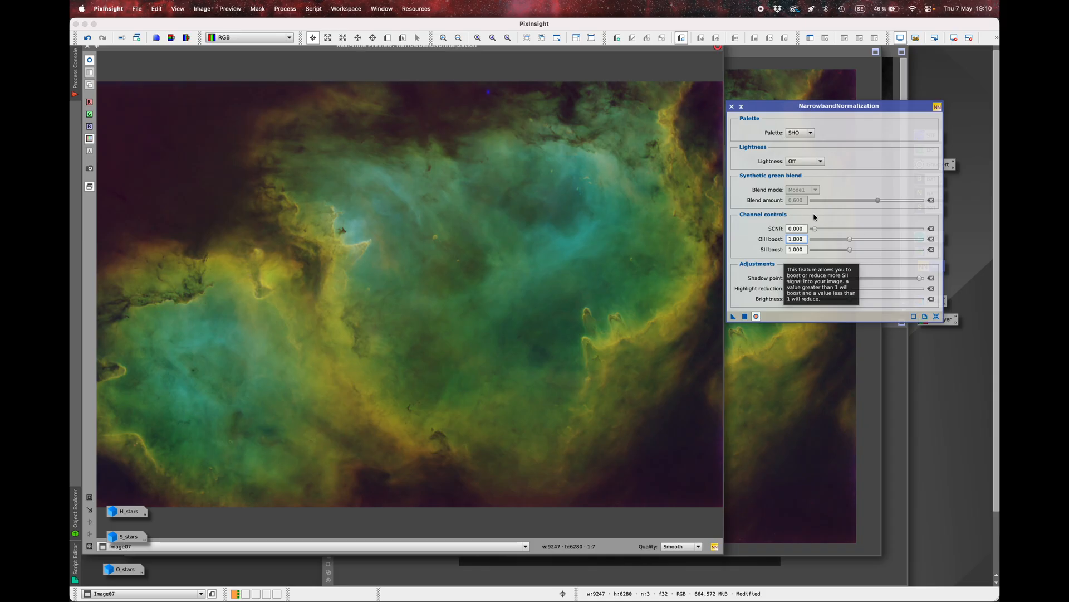
{"action": "mouse_move", "coordinate": [814, 229]}
{"action": "left_click_drag", "start_coordinate": [814, 229], "coordinate": [865, 231]}
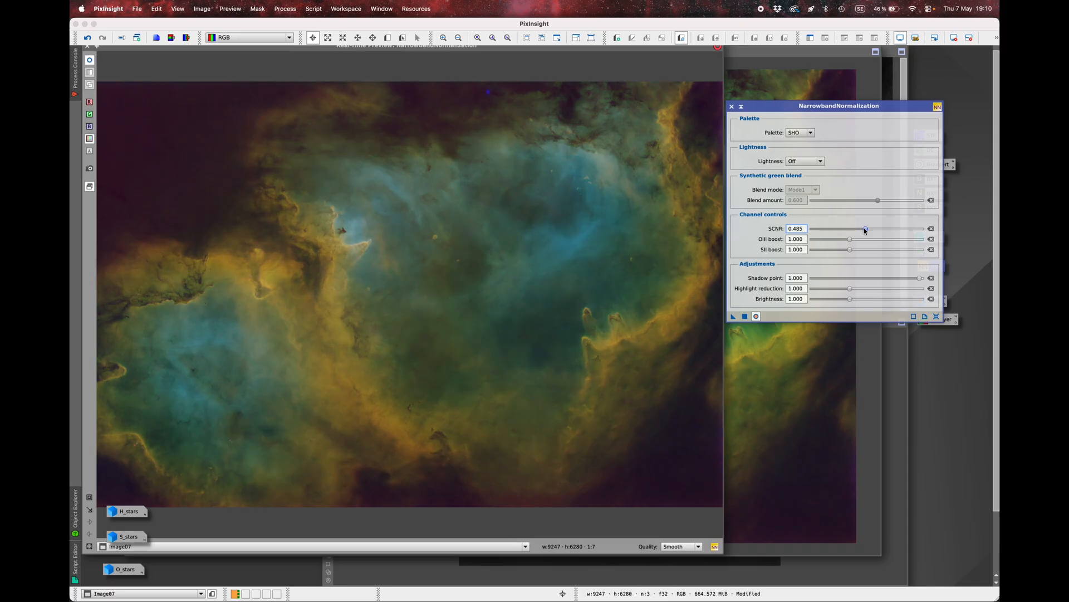
{"action": "left_click_drag", "start_coordinate": [865, 229], "coordinate": [901, 232]}
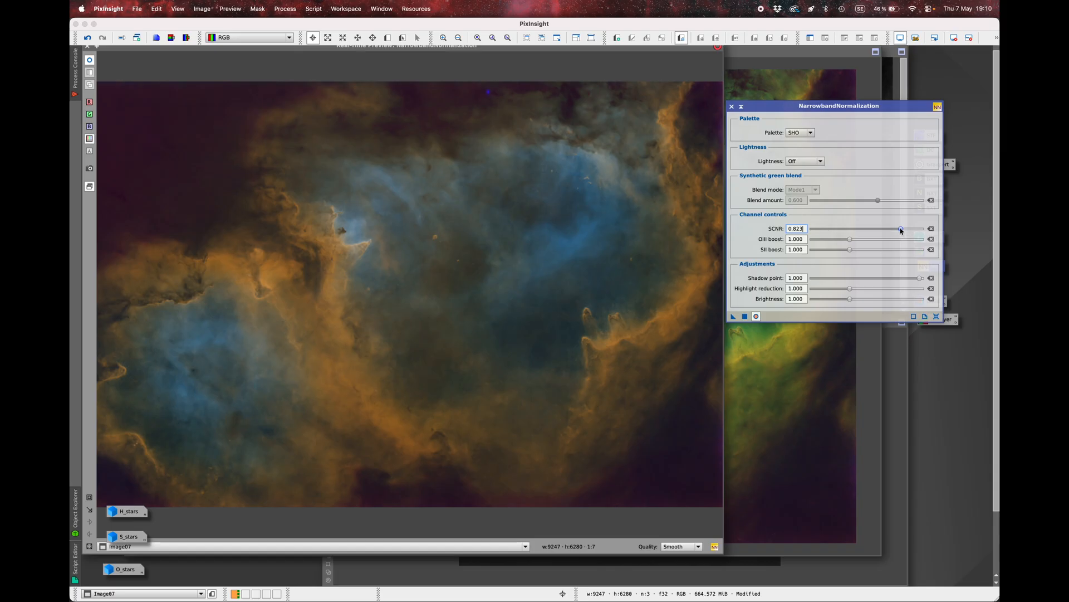
{"action": "left_click", "coordinate": [902, 229]}
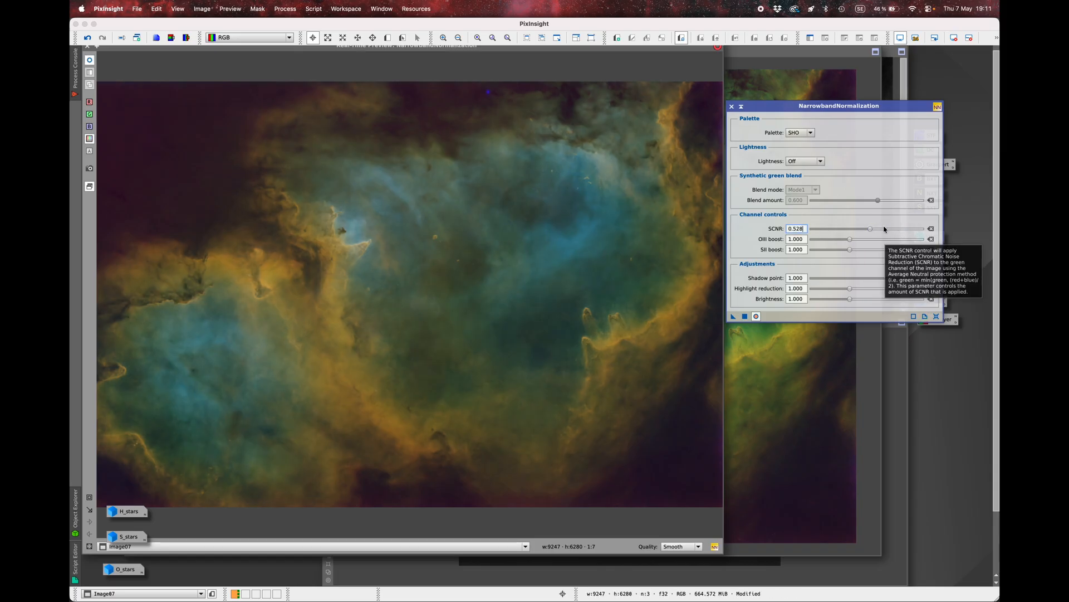
{"action": "left_click_drag", "start_coordinate": [873, 230], "coordinate": [880, 230]}
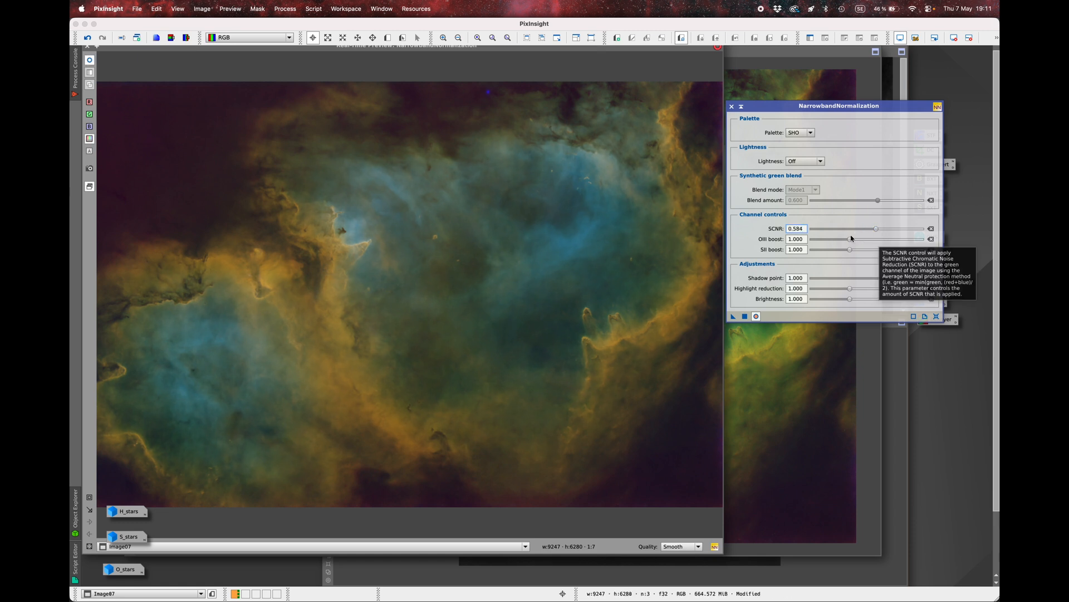
{"action": "mouse_move", "coordinate": [876, 228]}
{"action": "left_mouse_down"}
{"action": "mouse_move", "coordinate": [852, 239]}
{"action": "mouse_move", "coordinate": [868, 242]}
{"action": "left_mouse_up"}
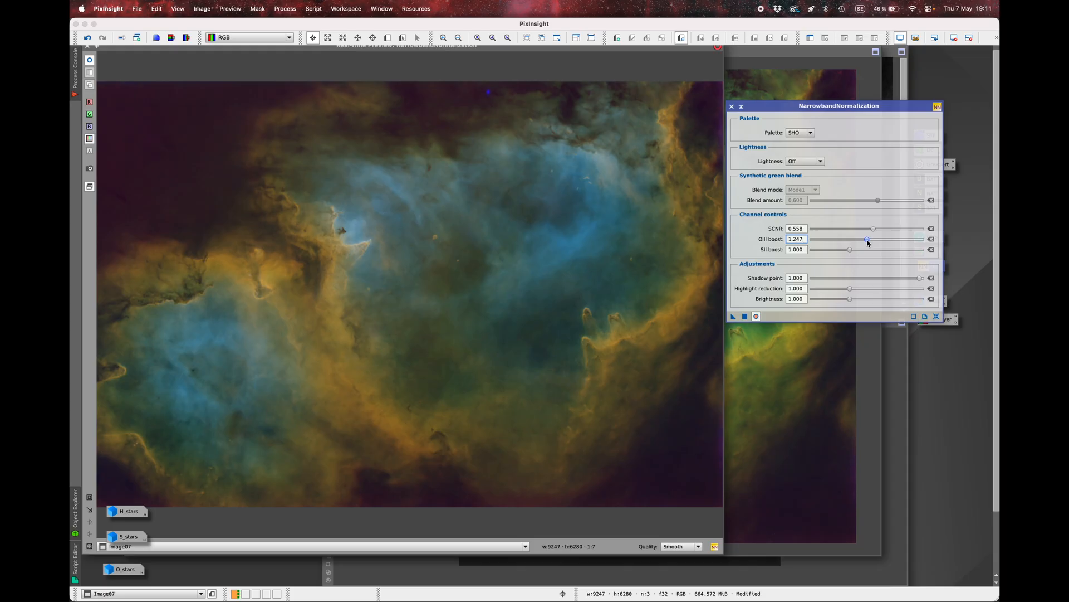
- Set the SII boost to 1.058, apply the normalization to the colour image, then reset and close the tool and preview
{"action": "mouse_move", "coordinate": [849, 251]}
{"action": "left_mouse_down"}
{"action": "mouse_move", "coordinate": [882, 251]}
{"action": "mouse_move", "coordinate": [841, 249]}
{"action": "mouse_move", "coordinate": [855, 251]}
{"action": "left_mouse_up"}
{"action": "left_click", "coordinate": [756, 316]}
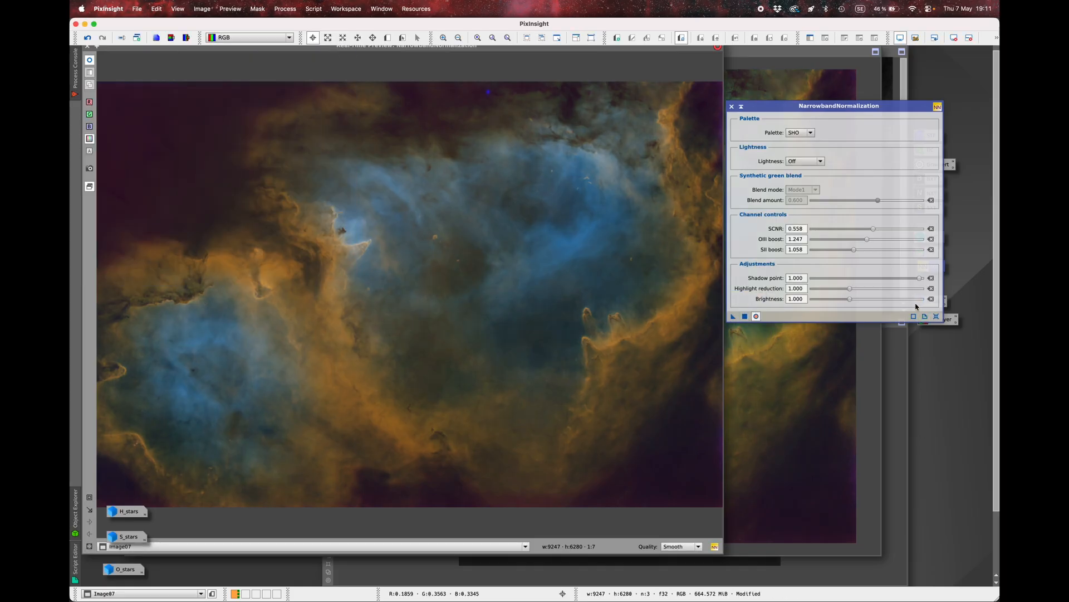
{"action": "left_click", "coordinate": [937, 316]}
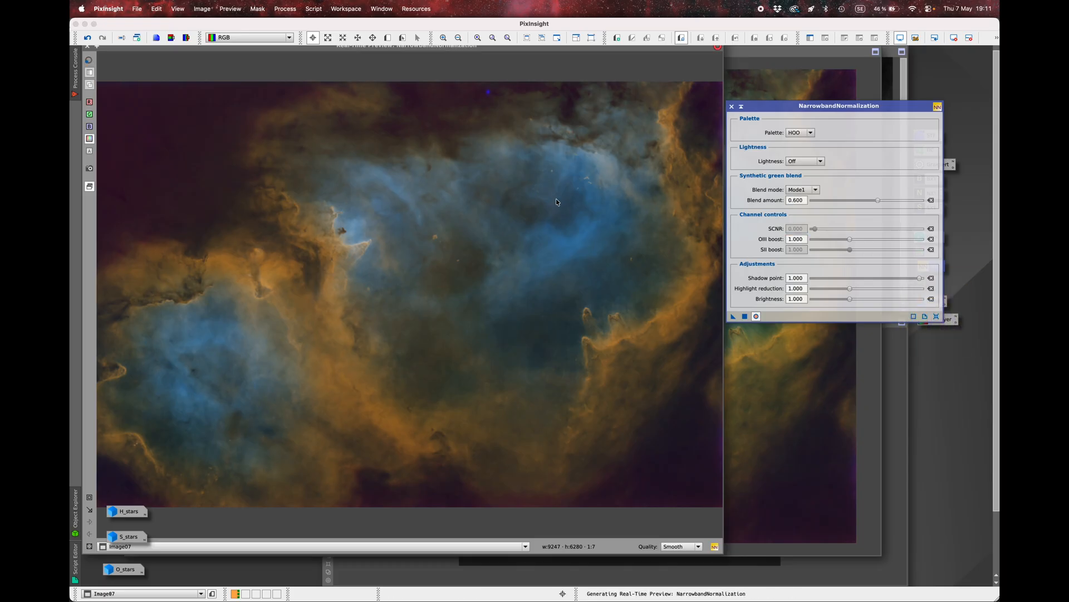
{"action": "left_click", "coordinate": [732, 106]}
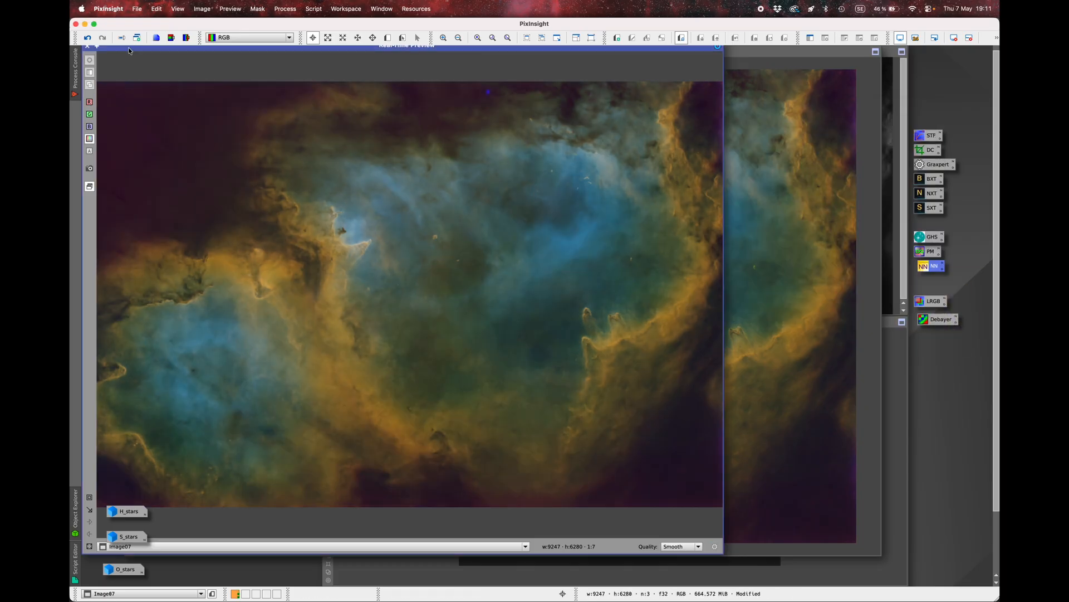
{"action": "left_click", "coordinate": [87, 47]}
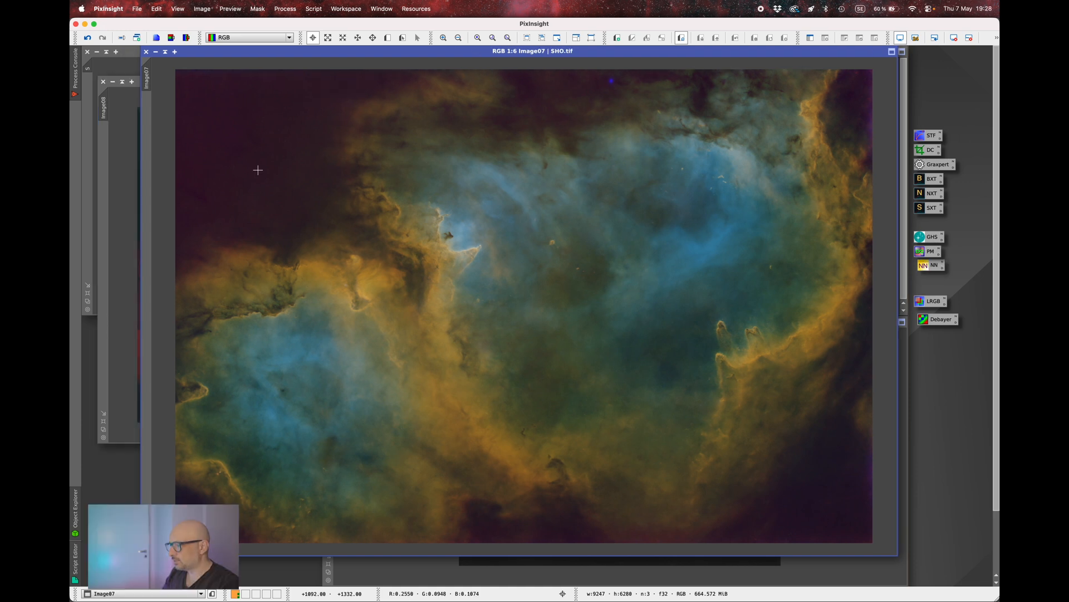
- Bring the HOO.tif image forward and start a NarrowbandNormalization real-time preview of it with the HOO palette
{"action": "left_click", "coordinate": [118, 159]}
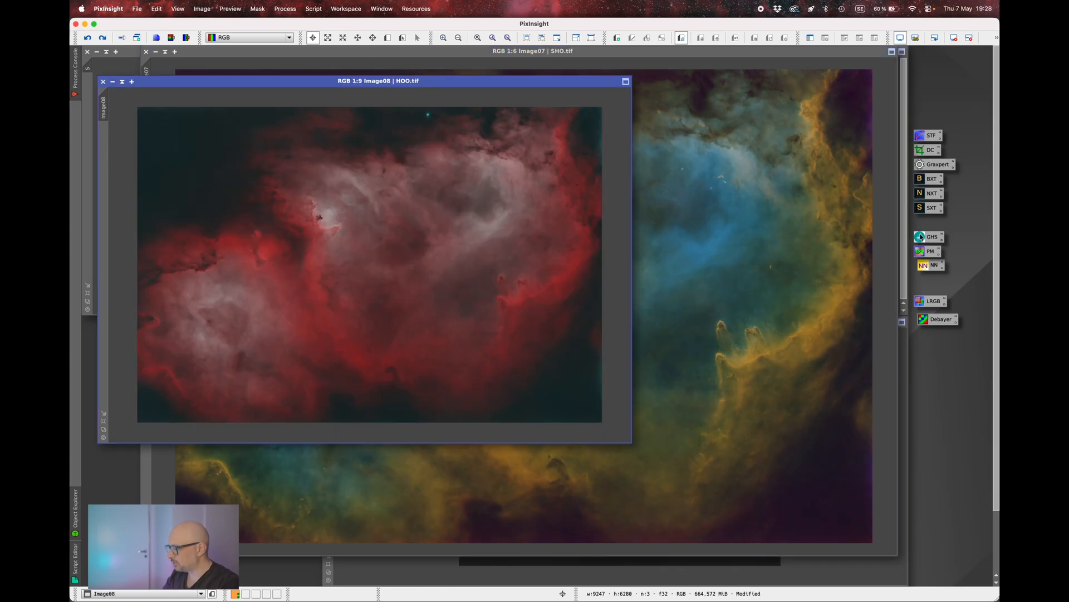
{"action": "double_click", "coordinate": [936, 267]}
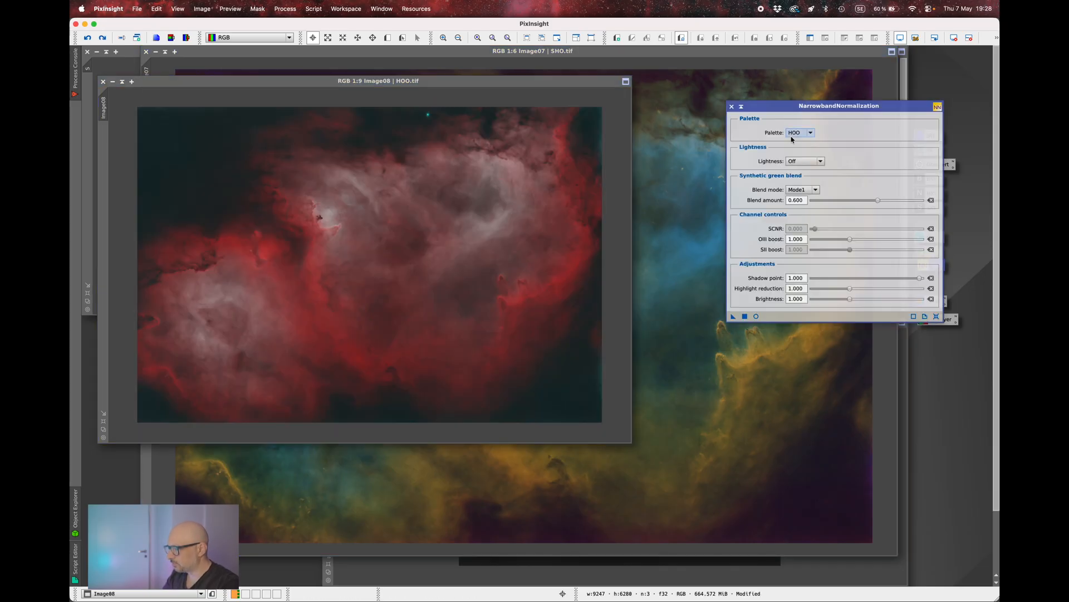
{"action": "left_click", "coordinate": [755, 316]}
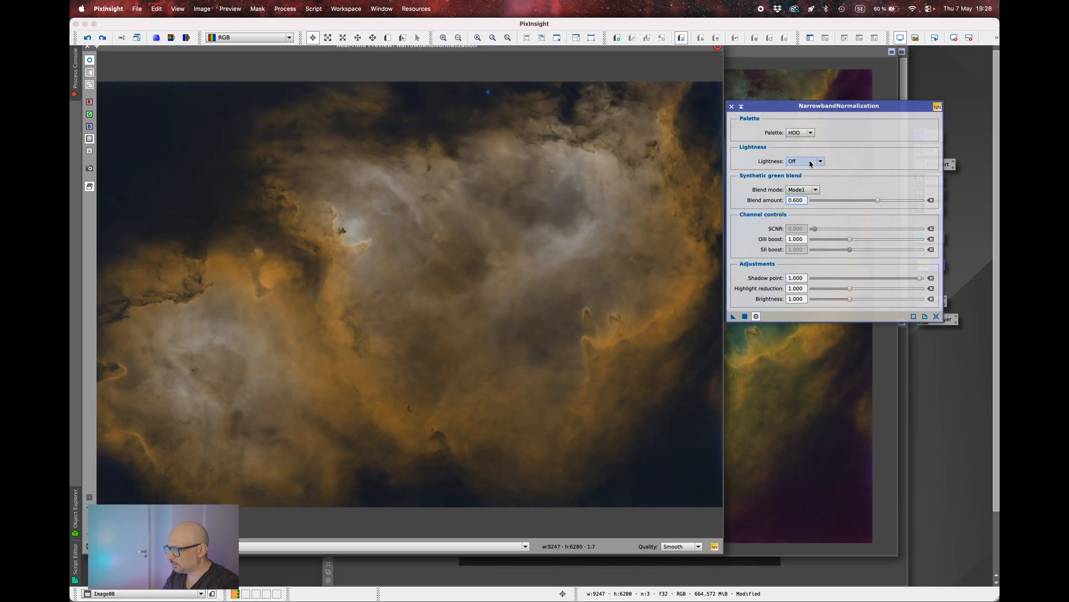
- Set the synthetic green blend mode to Mode2, try Preserve lightness, and set the lightness mode to Ha
{"action": "left_click", "coordinate": [812, 161]}
{"action": "left_click", "coordinate": [805, 170]}
{"action": "left_click", "coordinate": [804, 190]}
{"action": "left_click", "coordinate": [801, 205]}
{"action": "left_click", "coordinate": [805, 161]}
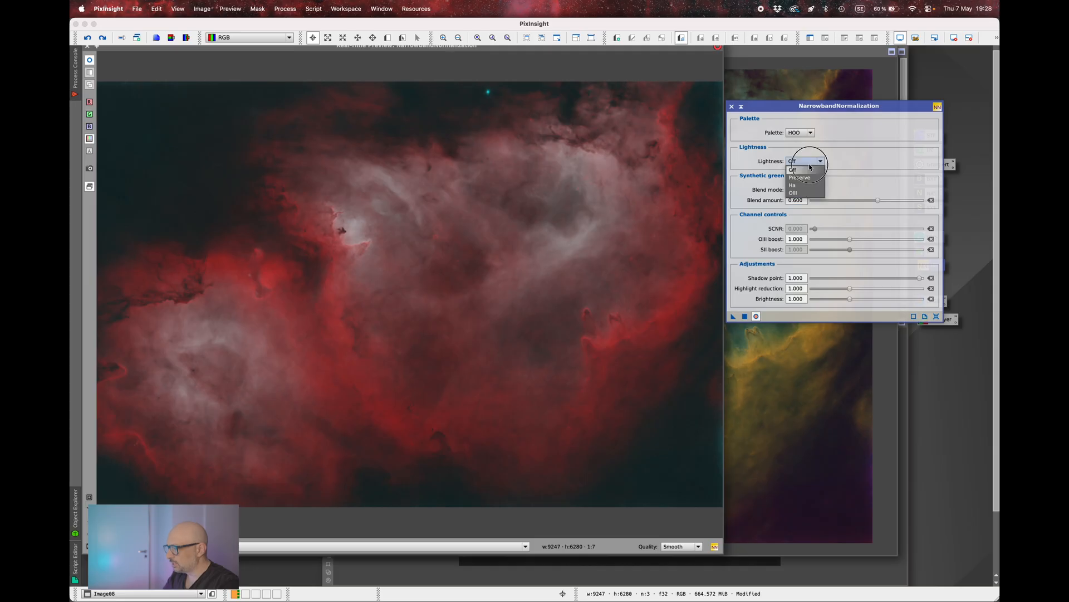
{"action": "left_click", "coordinate": [804, 179]}
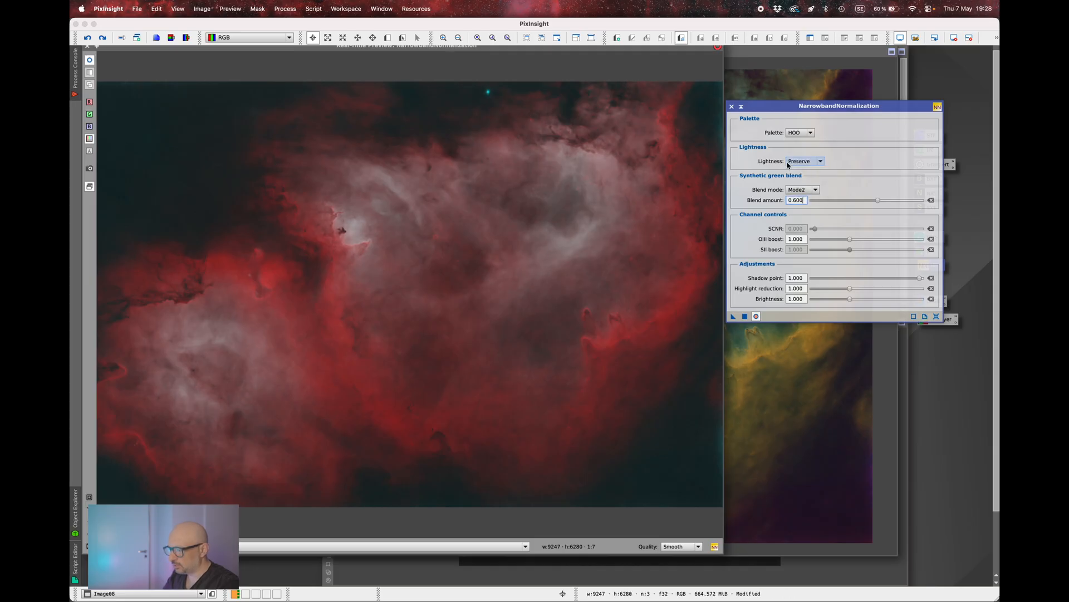
{"action": "left_click", "coordinate": [805, 160]}
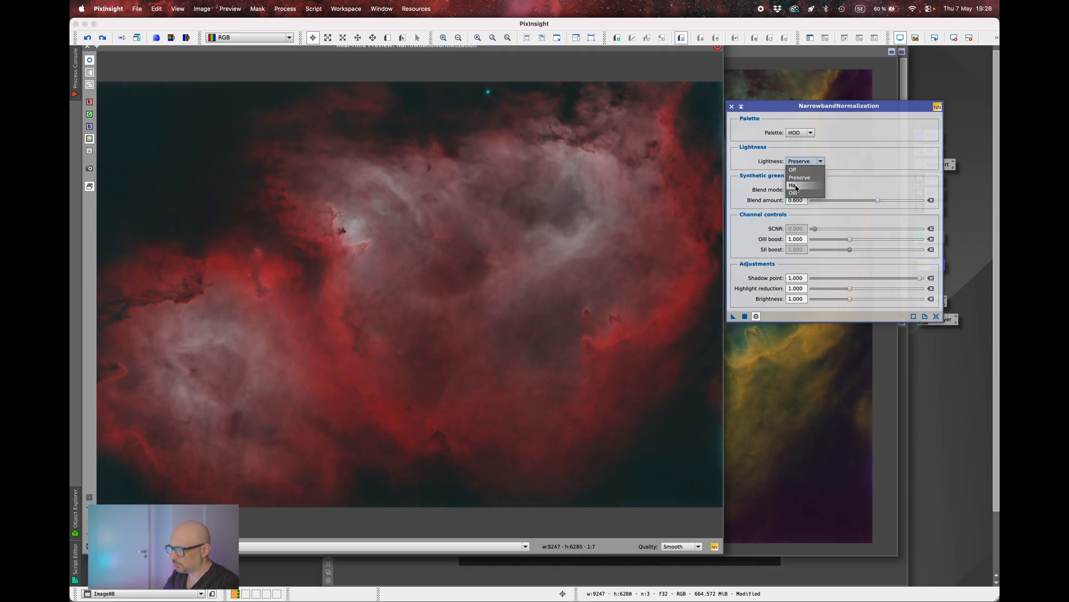
{"action": "left_click", "coordinate": [796, 186]}
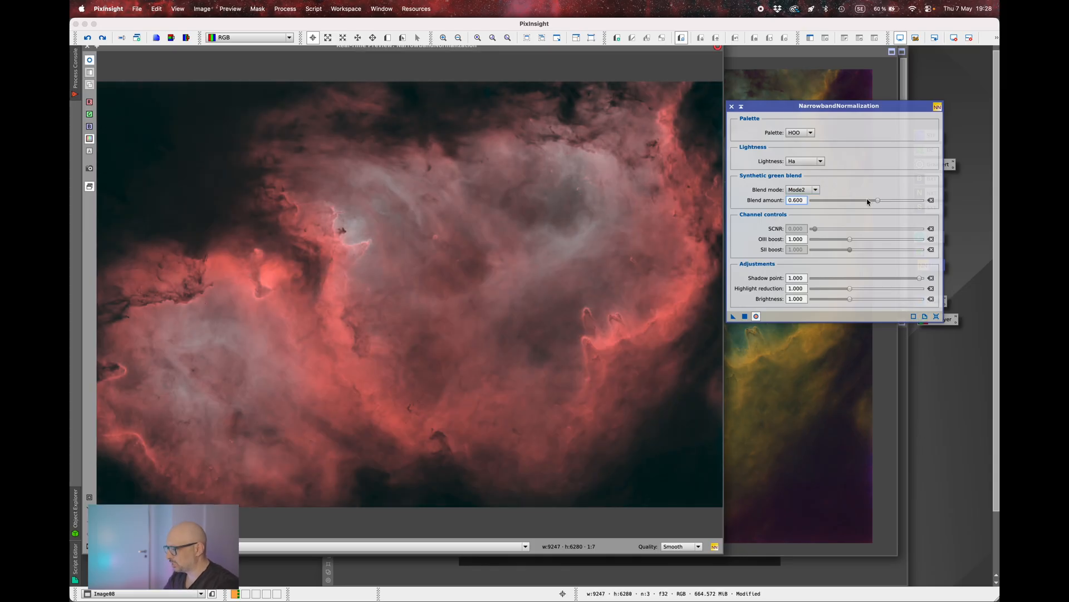
- Set the synthetic green blend amount to 0.325 and the OIII boost to 1.468
{"action": "left_click_drag", "start_coordinate": [878, 200], "coordinate": [849, 202]}
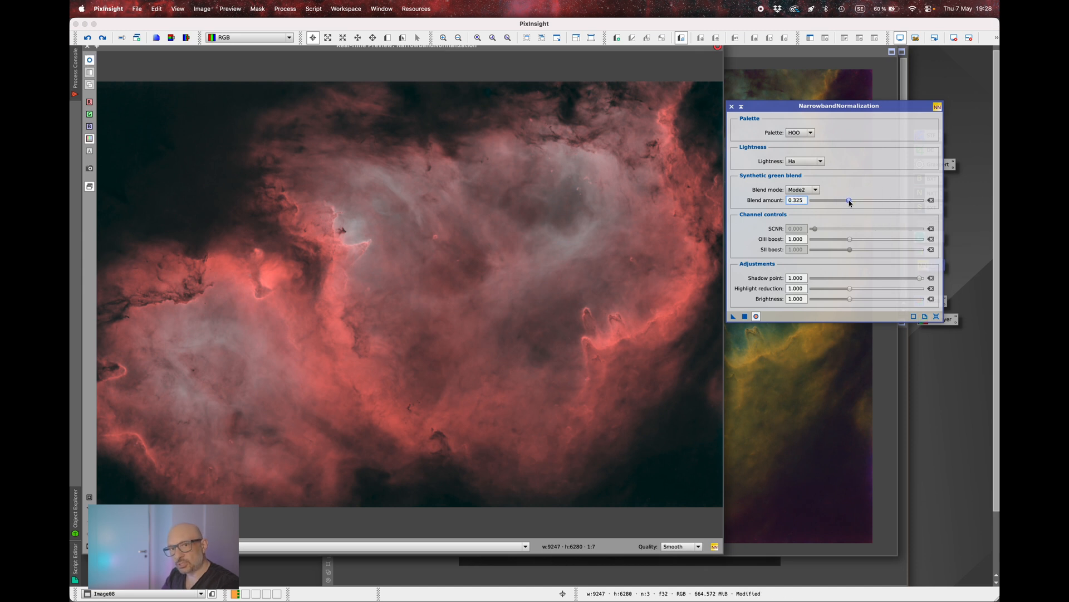
{"action": "left_click", "coordinate": [851, 201]}
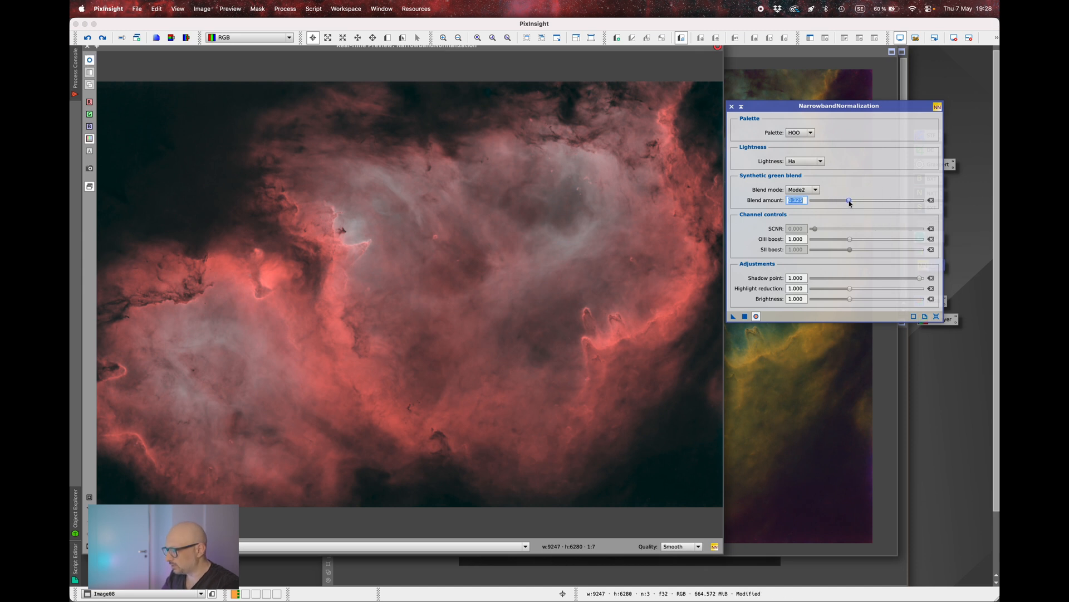
{"action": "left_click_drag", "start_coordinate": [851, 242], "coordinate": [884, 242]}
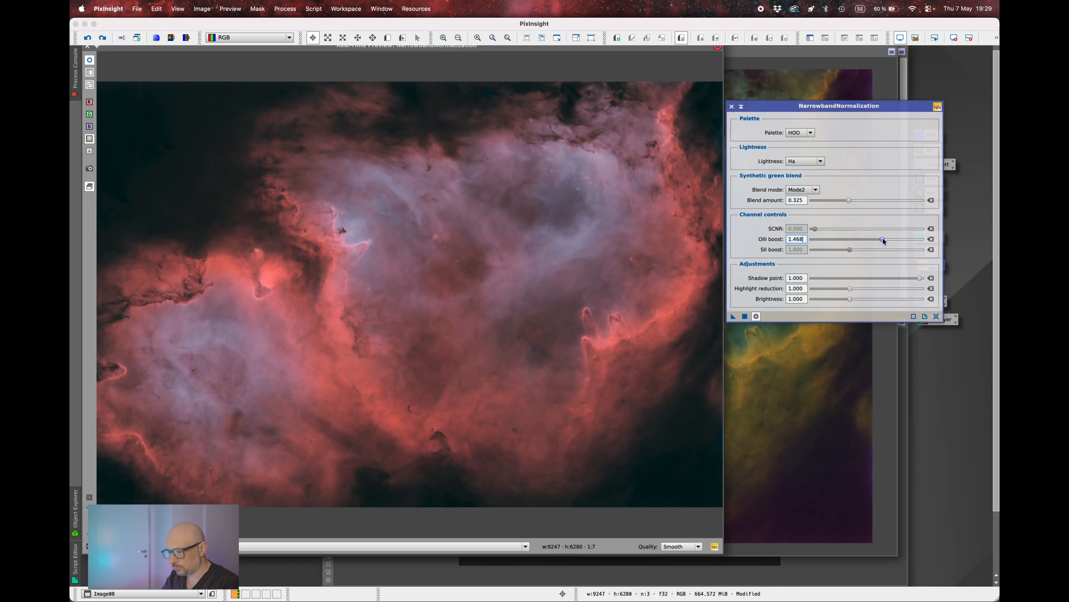
- Apply the normalization to the HOO image, reset the tool, and close it along with the real-time preview
{"action": "left_click", "coordinate": [745, 319]}
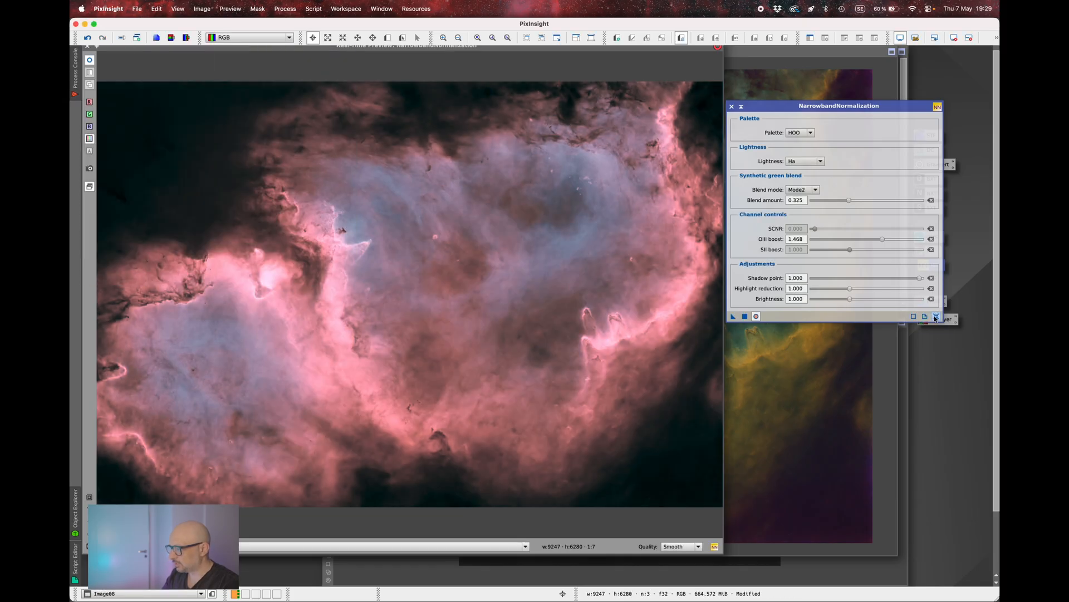
{"action": "left_click", "coordinate": [936, 316]}
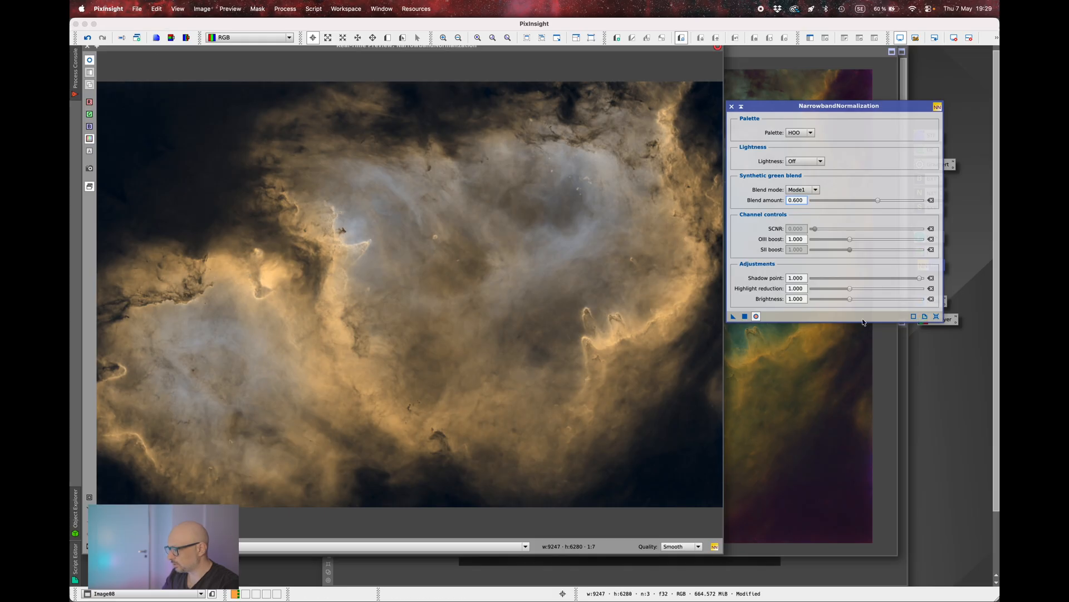
{"action": "left_click", "coordinate": [732, 106]}
{"action": "mouse_move", "coordinate": [76, 55]}
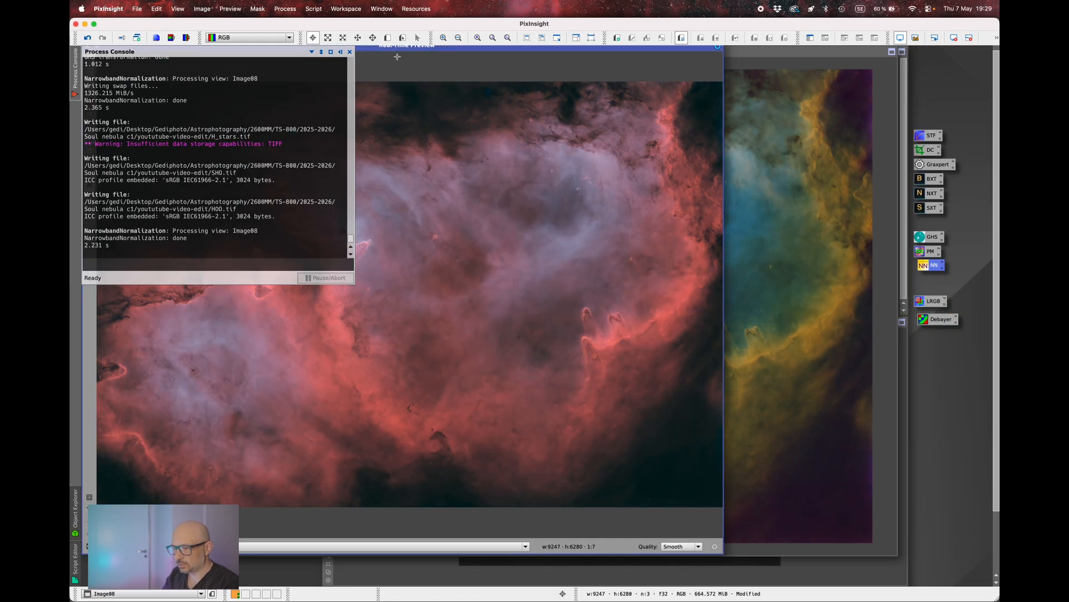
{"action": "left_click", "coordinate": [88, 49]}
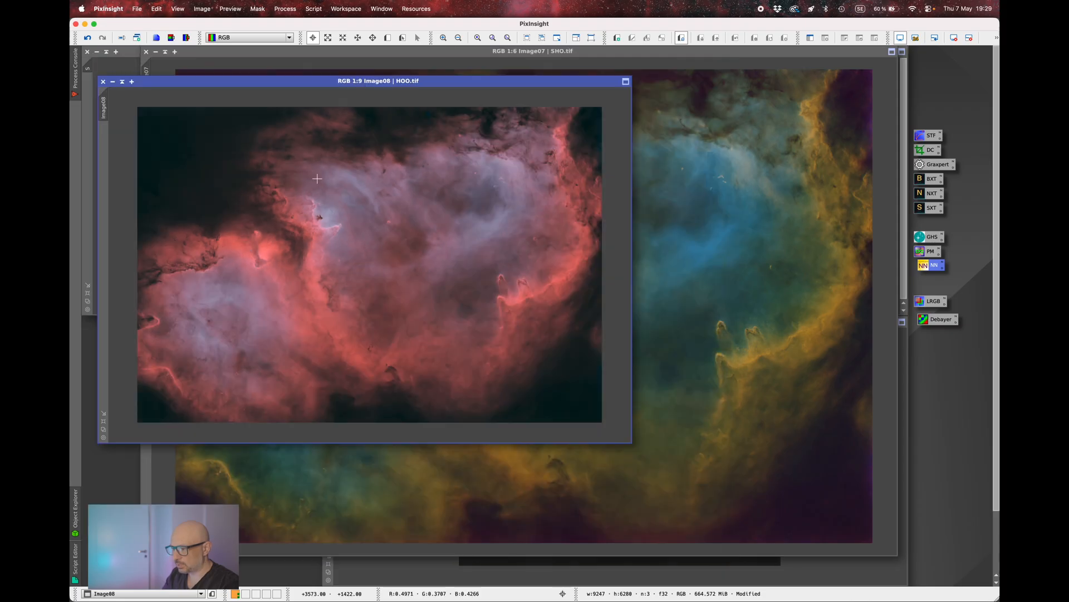
- Compare the normalized HOO.tif and SHO.tif images, examining the nebula detail and colours up close in each
{"action": "scroll", "coordinate": [269, 256], "scroll_direction": "up", "scroll_amount": 7}
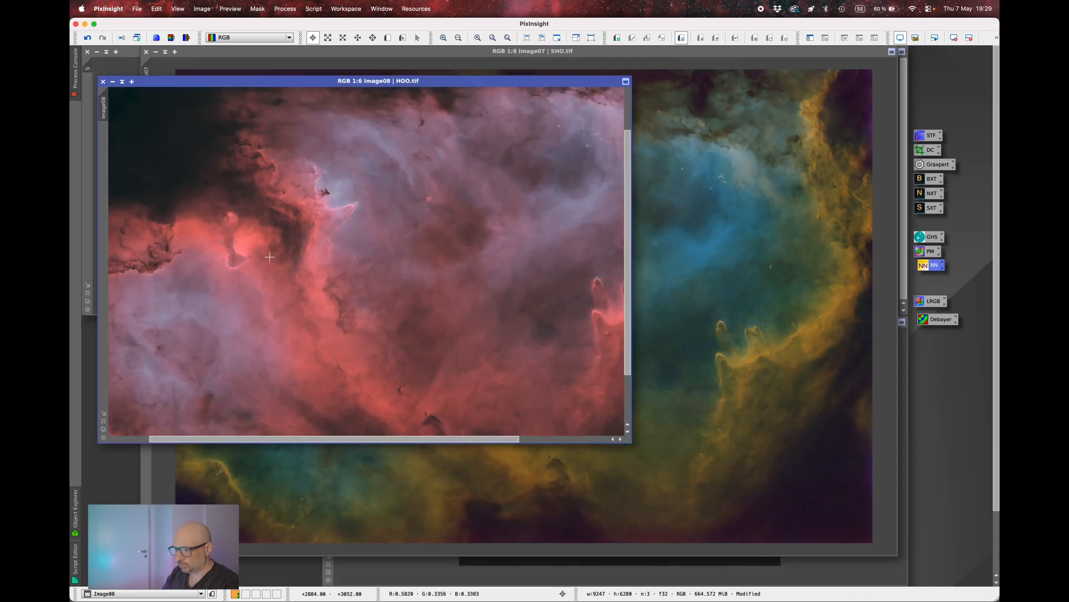
{"action": "scroll", "coordinate": [269, 257], "scroll_direction": "down", "scroll_amount": 4}
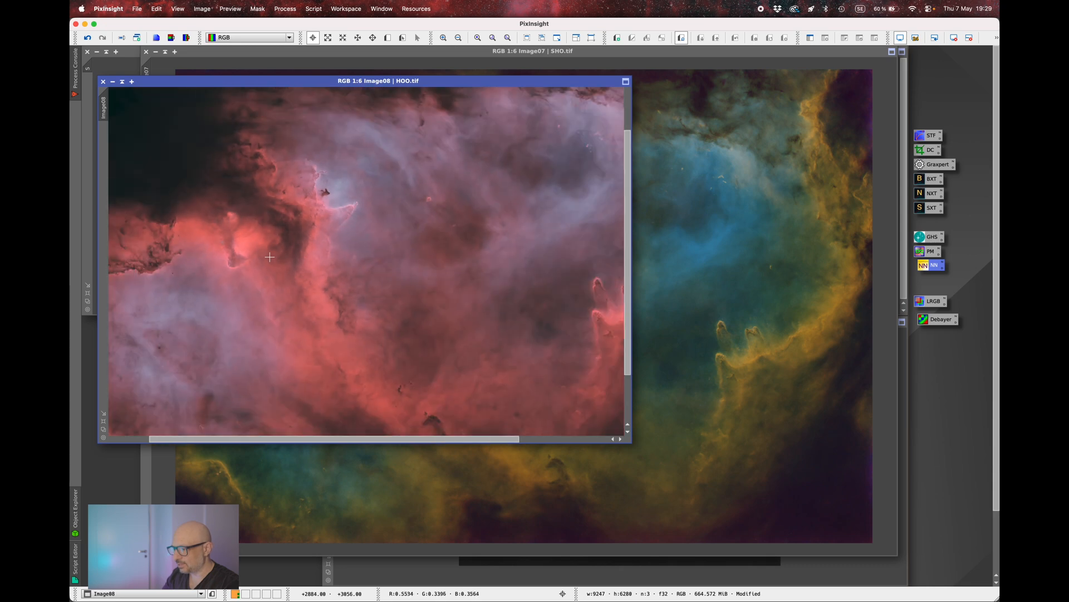
{"action": "left_click", "coordinate": [749, 287]}
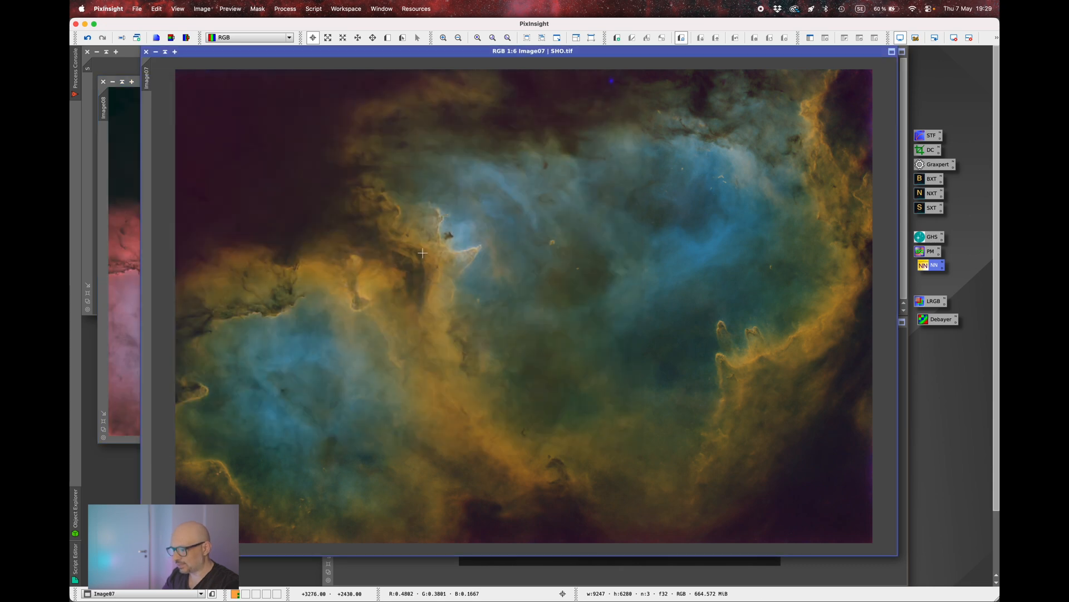
{"action": "scroll", "coordinate": [423, 253], "scroll_direction": "up", "scroll_amount": 4}
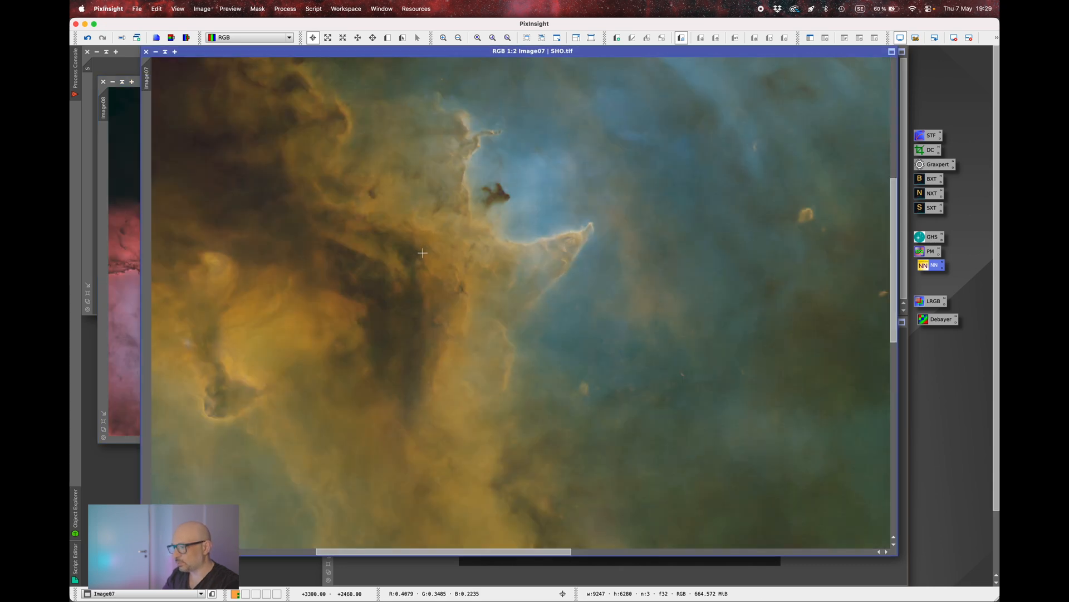
{"action": "scroll", "coordinate": [423, 253], "scroll_direction": "down", "scroll_amount": 5}
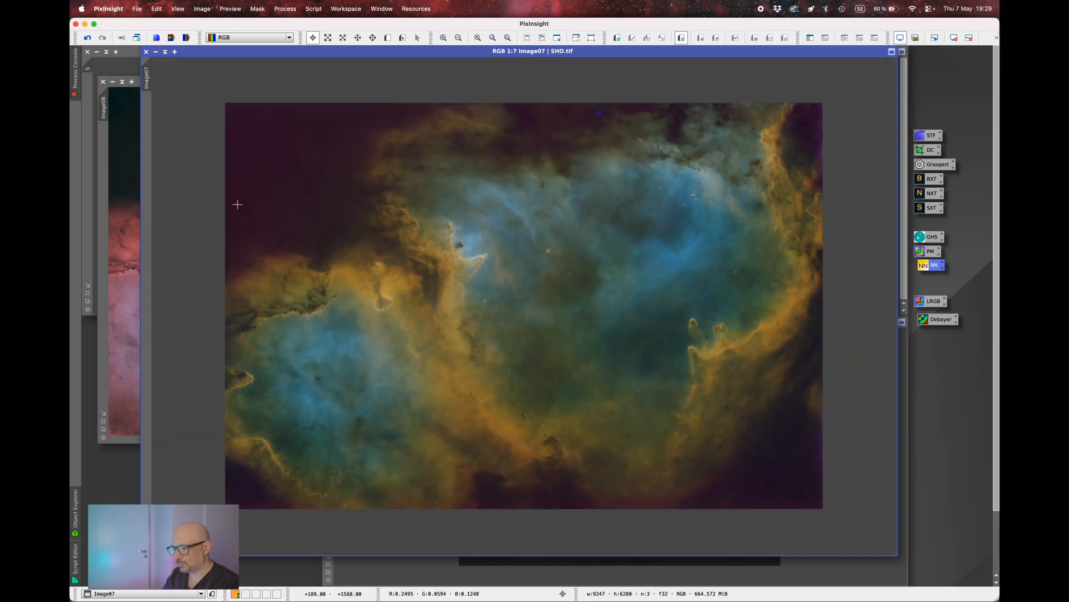
{"action": "left_click", "coordinate": [130, 140]}
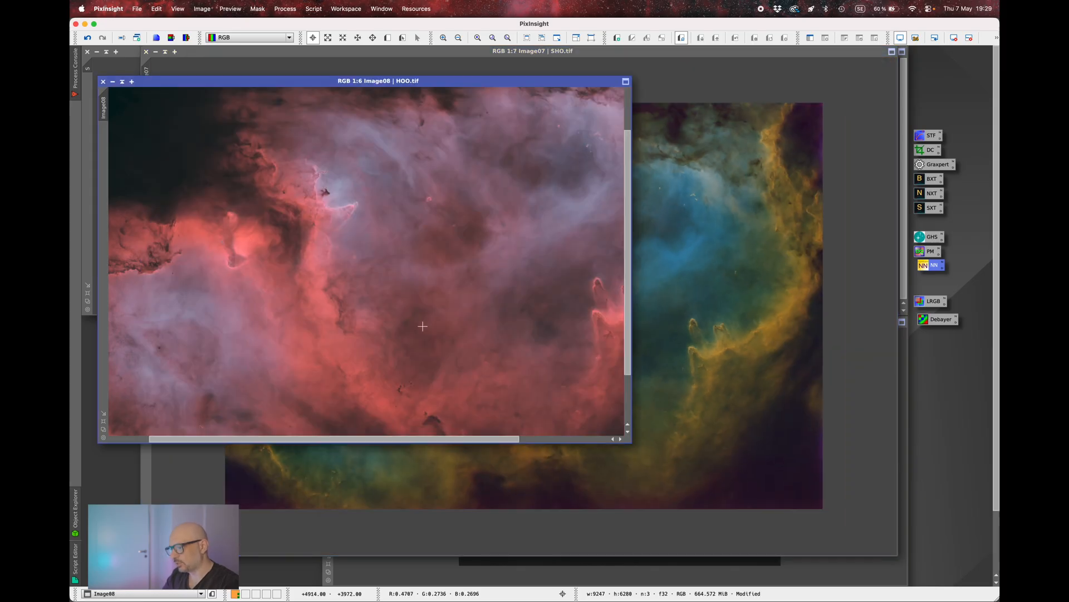
{"action": "scroll", "coordinate": [413, 330], "scroll_direction": "down", "scroll_amount": 5}
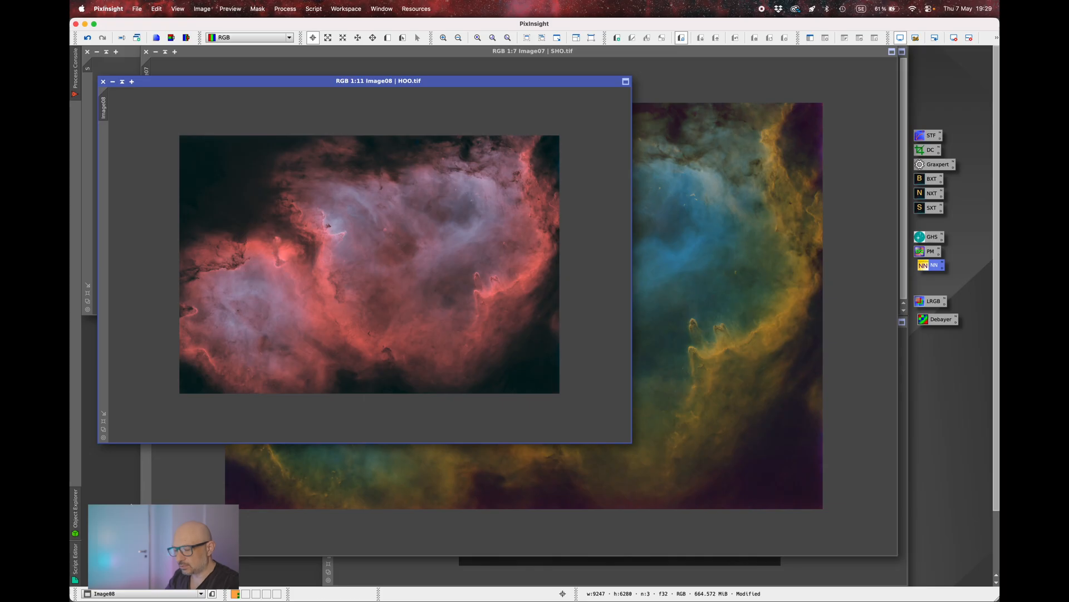
- Restore the minimized H_stars image to check the stars and minimize it again
{"action": "mouse_move", "coordinate": [126, 513]}
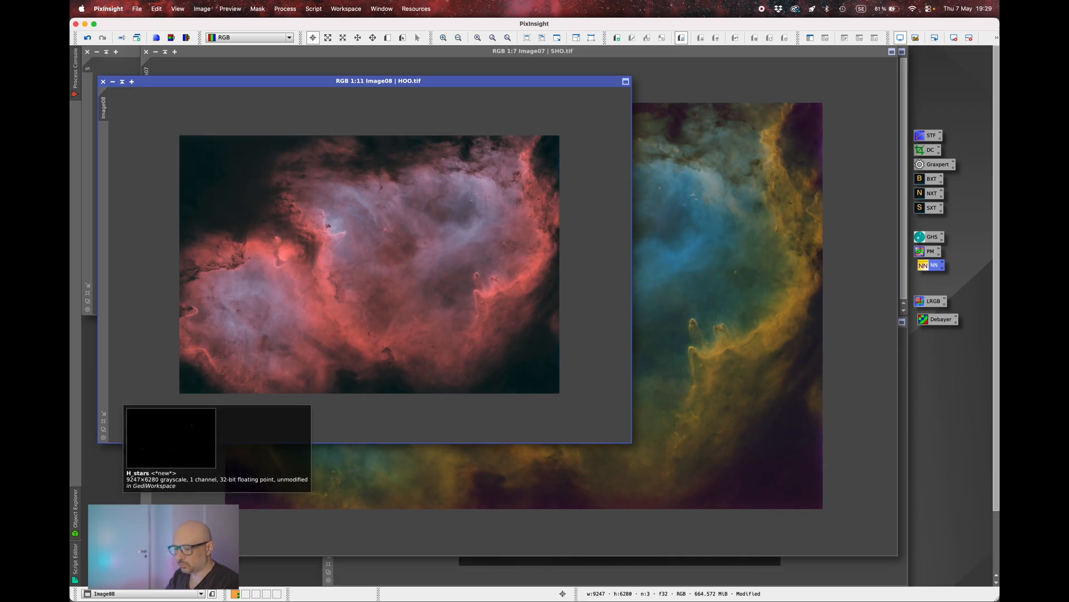
{"action": "double_click", "coordinate": [126, 514]}
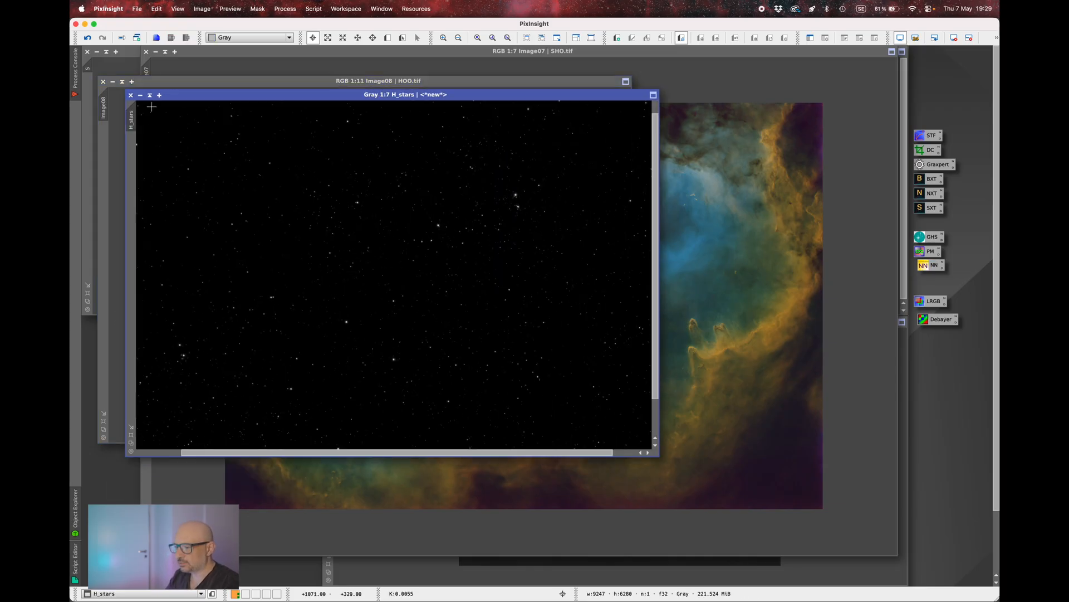
{"action": "left_click", "coordinate": [140, 96]}
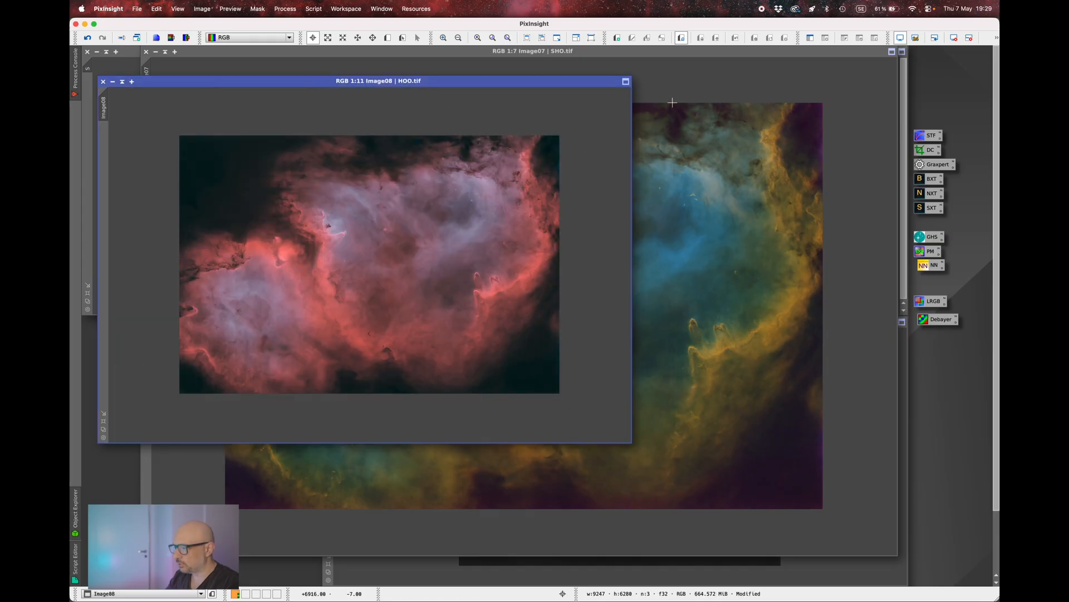
- Bring the SHO.tif image forward and switch to Adobe Photoshop 2026
{"action": "left_click", "coordinate": [702, 68]}
{"action": "key", "text": "super+Tab"}
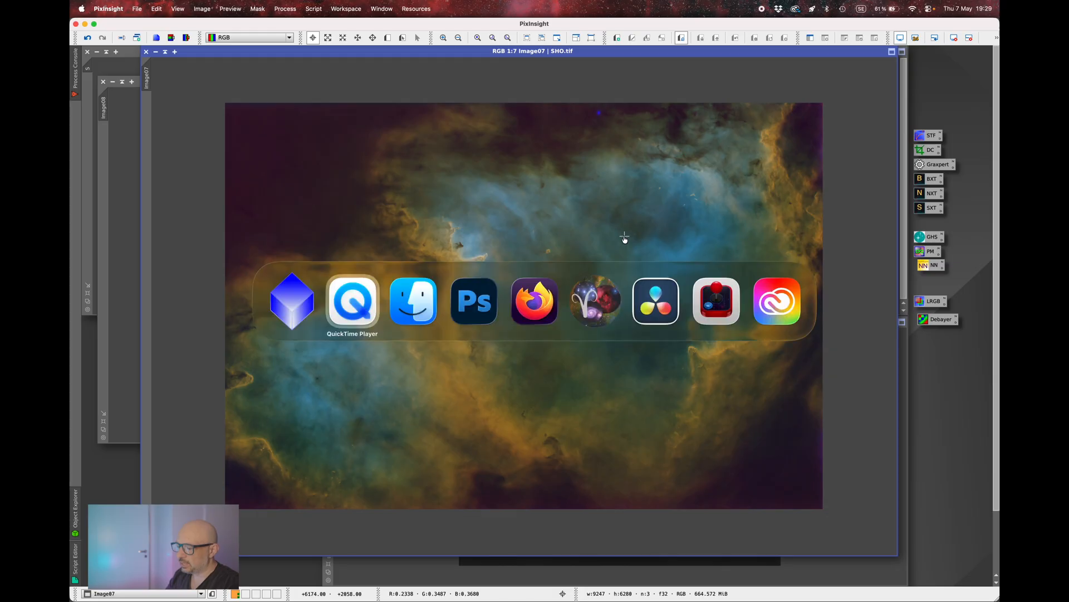
{"action": "key", "text": "super+Tab"}
{"action": "key", "text": "super+Tab"}
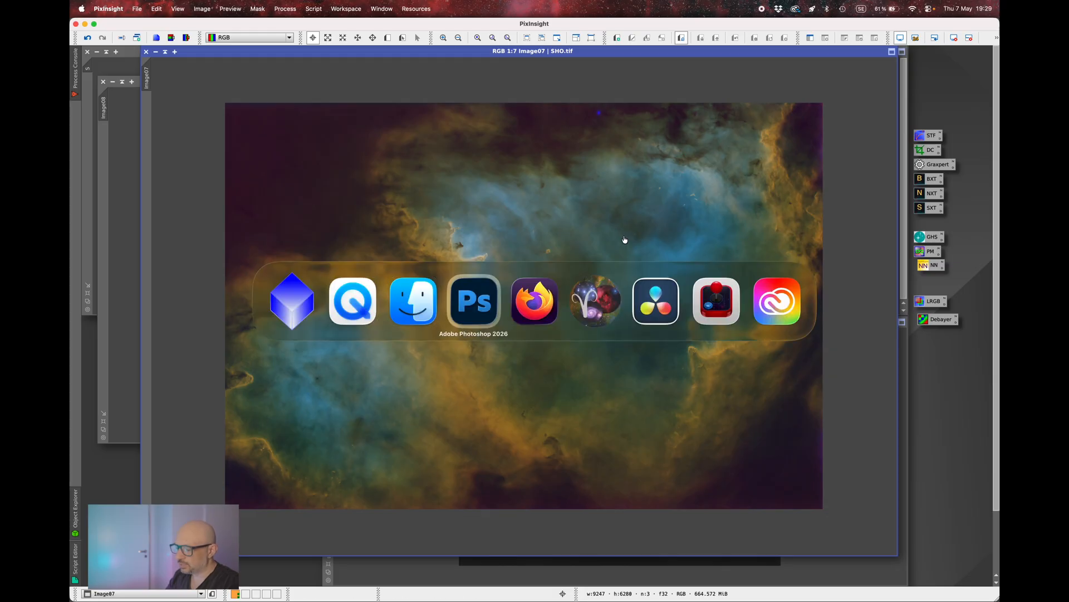
{"action": "key", "text": "super+shift+Tab"}
{"action": "key", "text": "super+shift+Tab"}
{"action": "key", "text": "super+shift+Tab"}
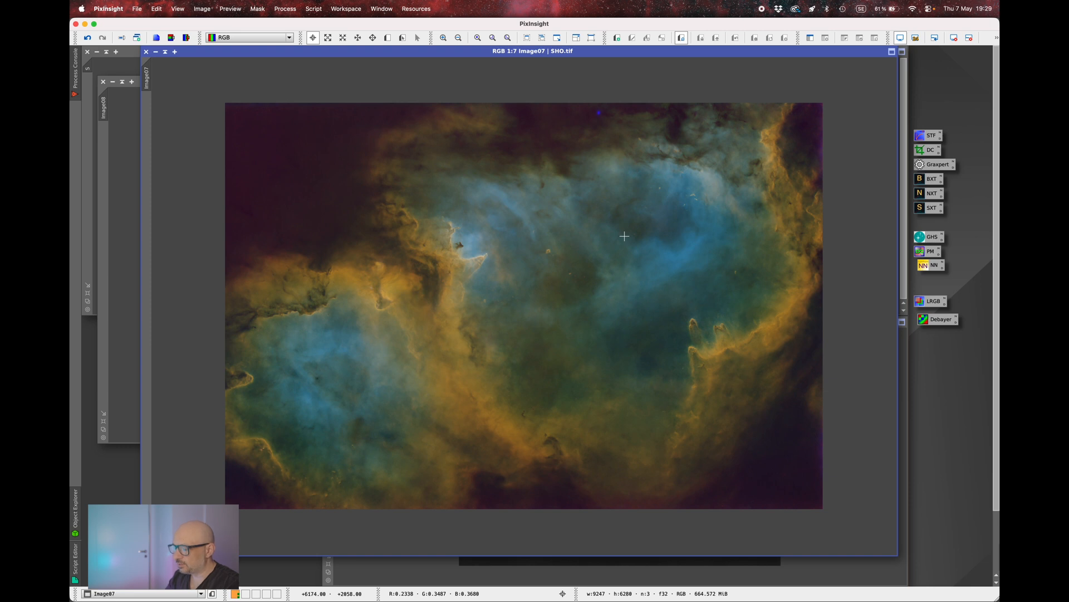
{"action": "key", "text": "super+Tab"}
{"action": "key", "text": "super+Tab"}
{"action": "key", "text": "super+Tab"}
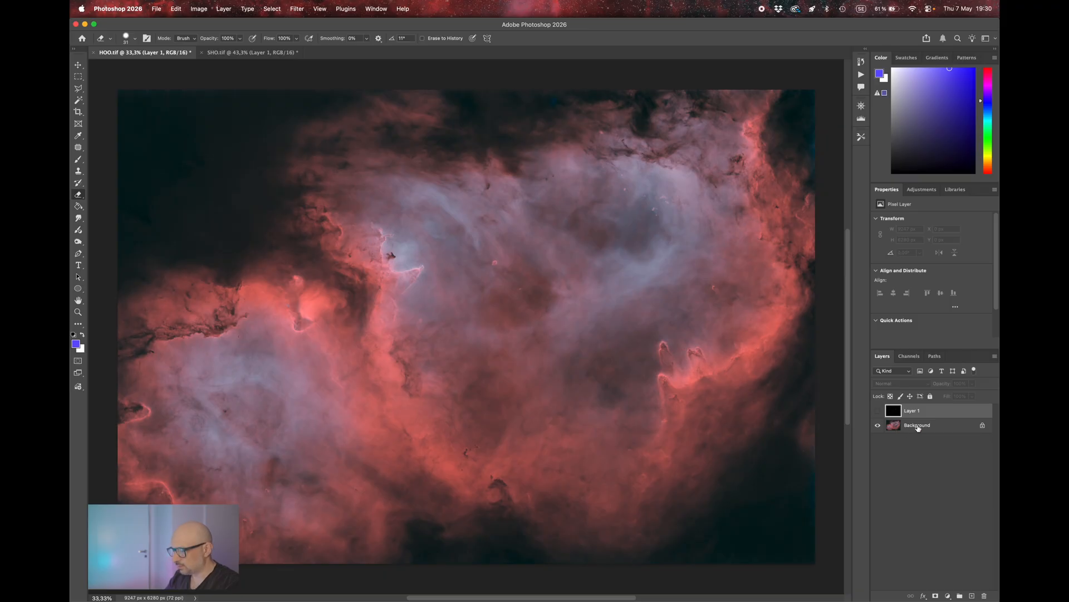
- Briefly show the star layer in HOO.tif, and hide Layer 1 in SHO.tif to reveal the whole nebula
{"action": "left_click", "coordinate": [877, 411]}
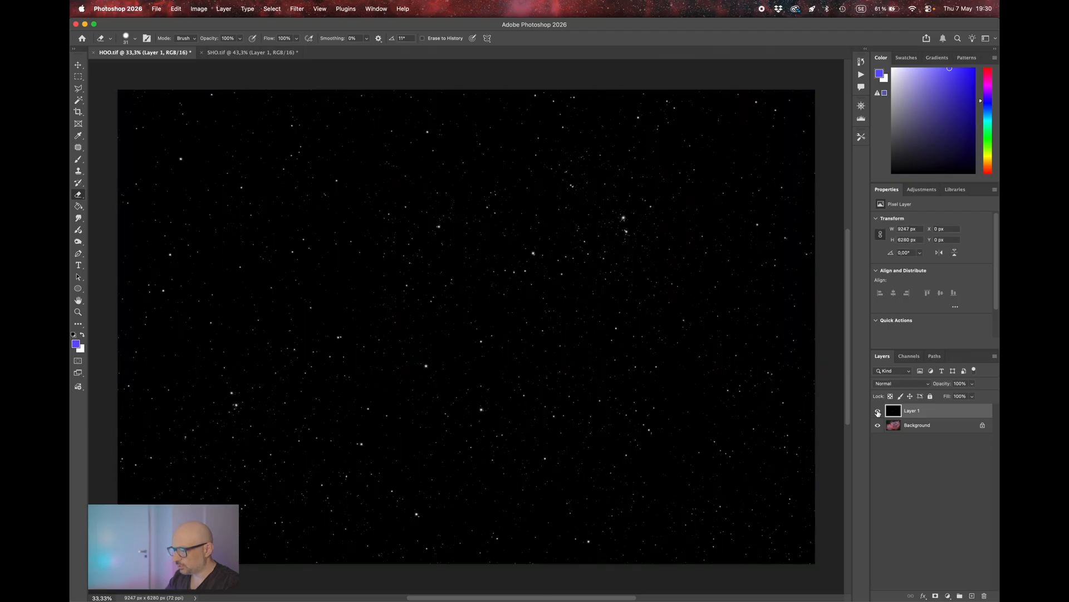
{"action": "left_click", "coordinate": [878, 411]}
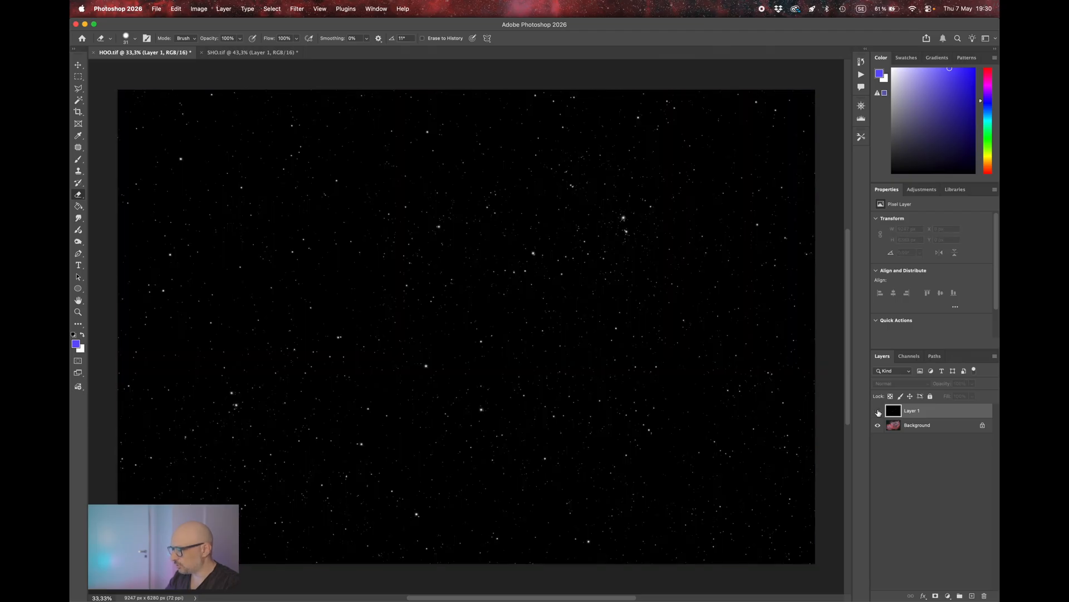
{"action": "left_click", "coordinate": [244, 53]}
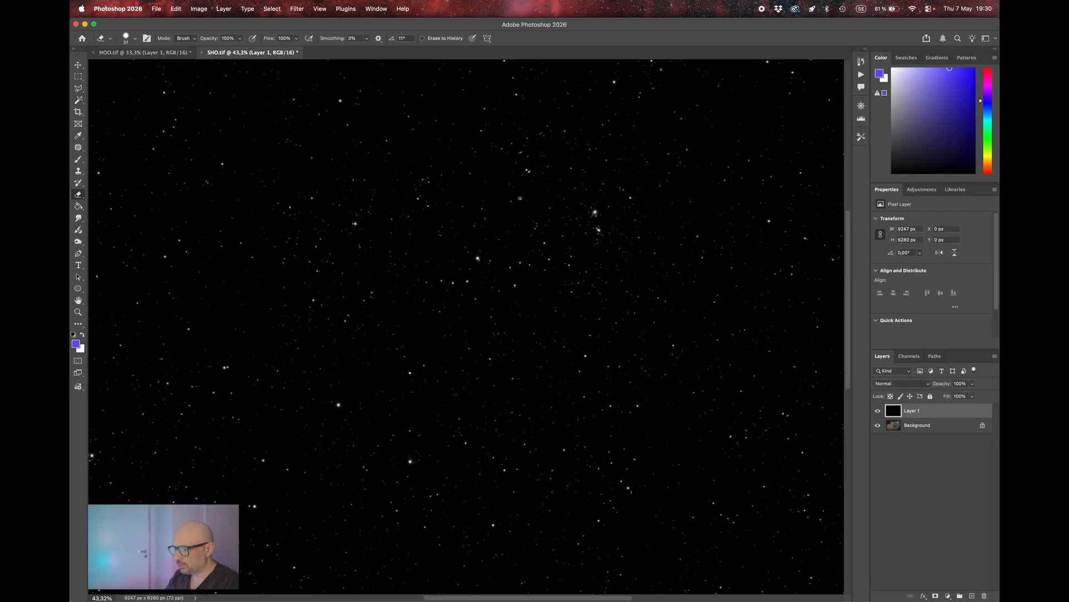
{"action": "left_click", "coordinate": [878, 411]}
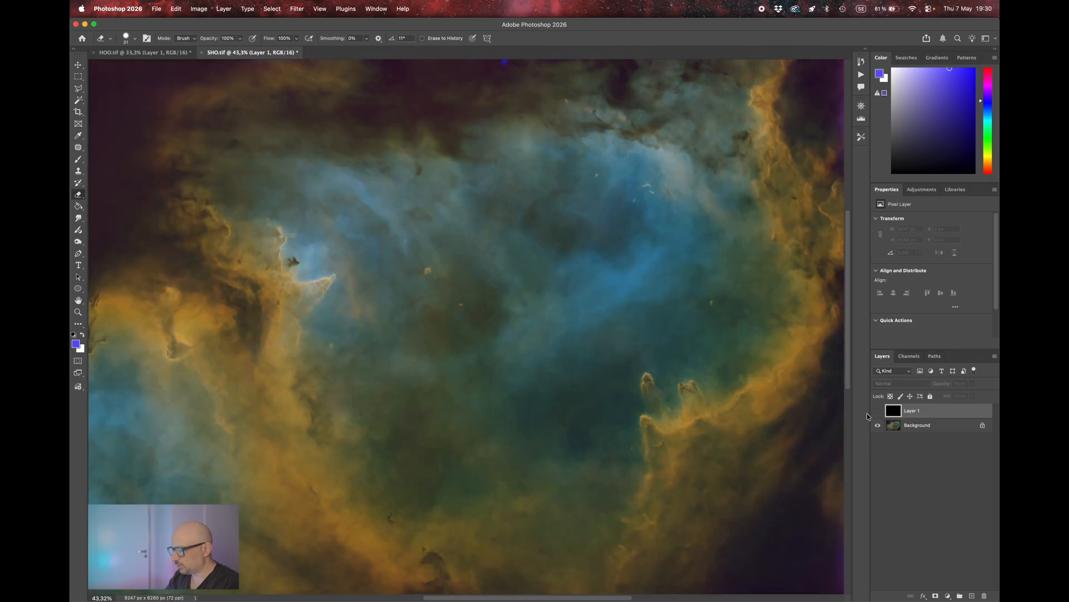
{"action": "scroll", "coordinate": [594, 402], "scroll_direction": "down", "scroll_amount": 5}
{"action": "scroll", "coordinate": [594, 402], "scroll_direction": "down", "scroll_amount": 3}
{"action": "scroll", "coordinate": [594, 403], "scroll_direction": "up", "scroll_amount": 5}
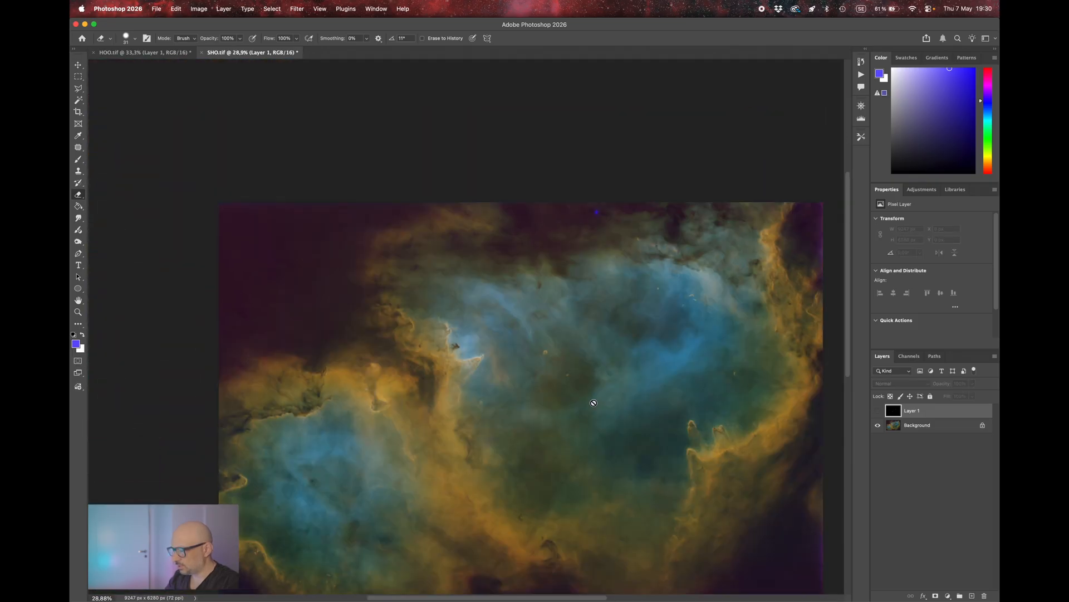
{"action": "scroll", "coordinate": [593, 403], "scroll_direction": "down", "scroll_amount": 3}
{"action": "scroll", "coordinate": [594, 403], "scroll_direction": "right", "scroll_amount": 1}
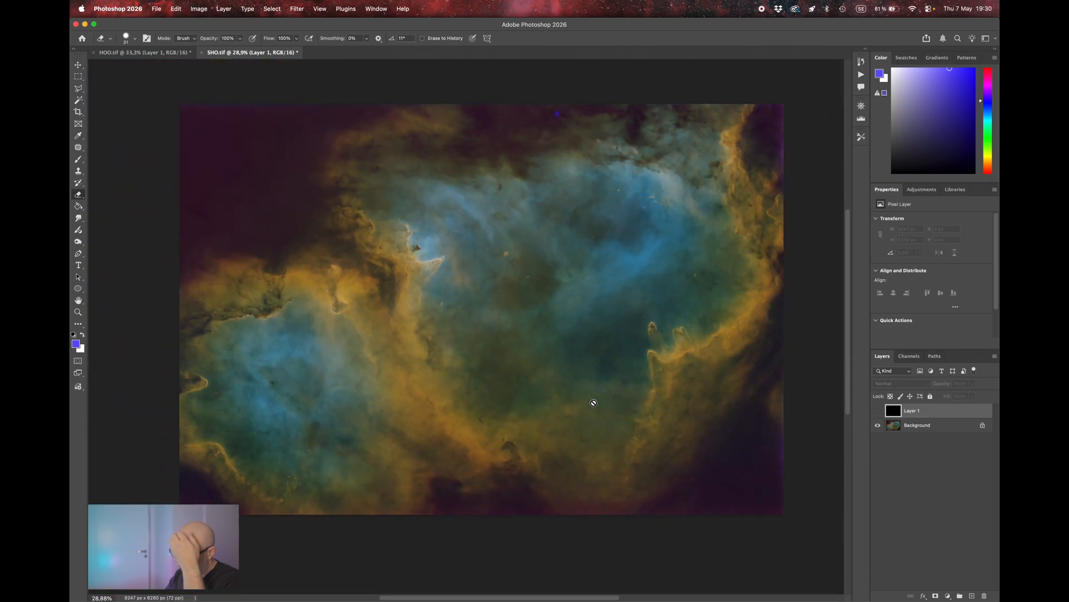
- Open the SHO.tif Background layer in the Camera Raw filter and set the contrast to +15
{"action": "left_click", "coordinate": [940, 425]}
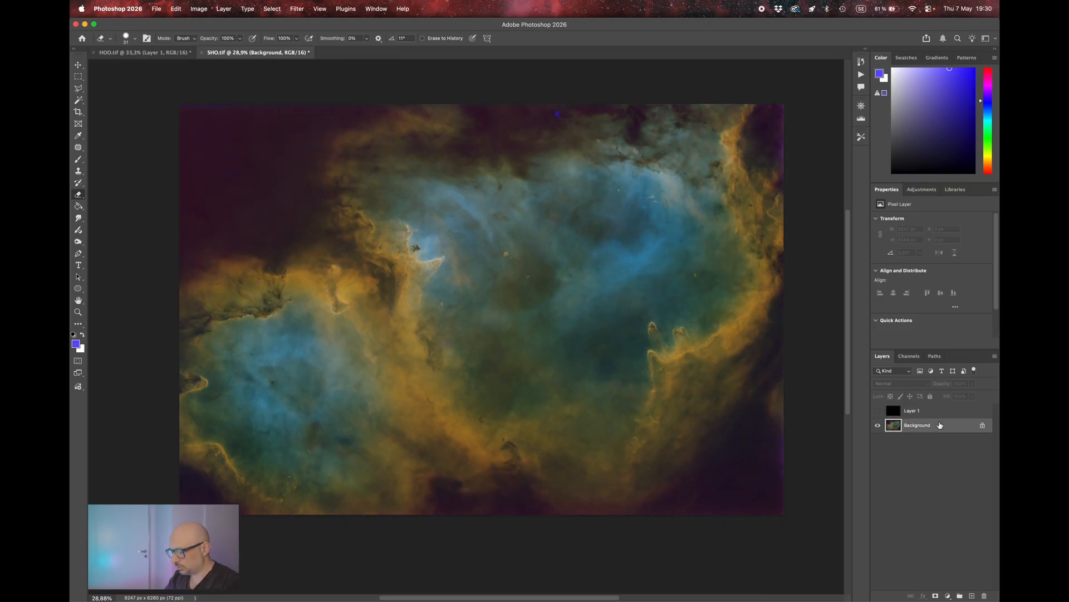
{"action": "key", "text": "shift+super+a"}
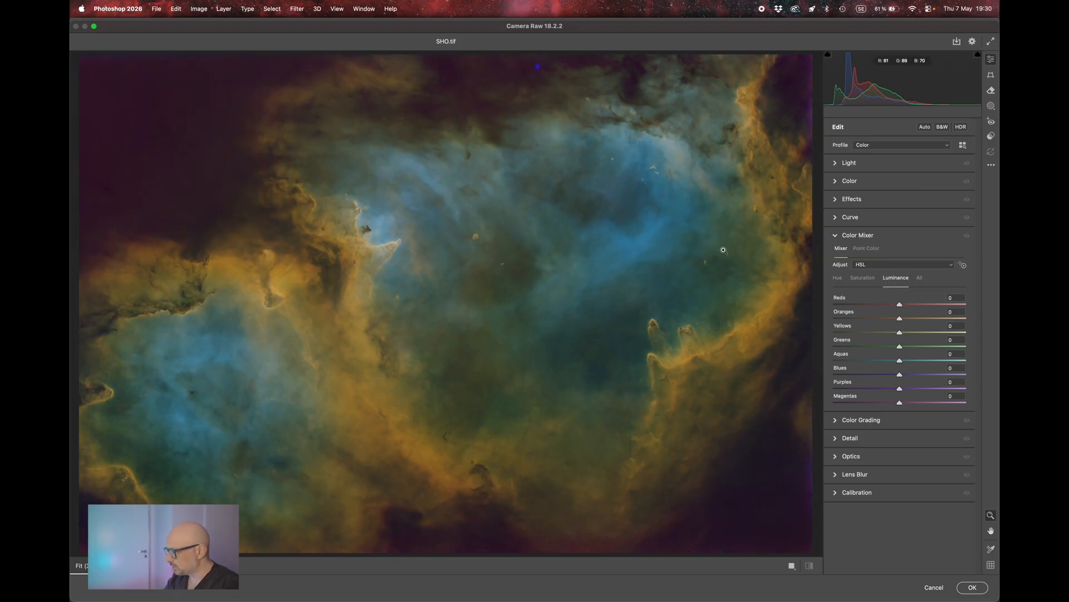
{"action": "left_click", "coordinate": [836, 163]}
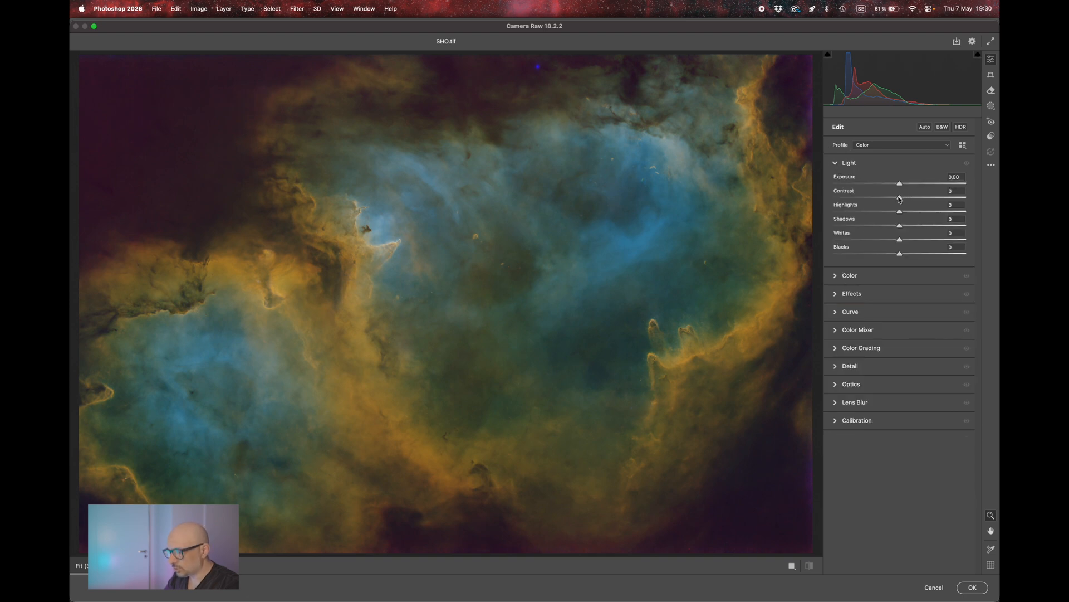
{"action": "left_click_drag", "start_coordinate": [899, 199], "coordinate": [909, 199]}
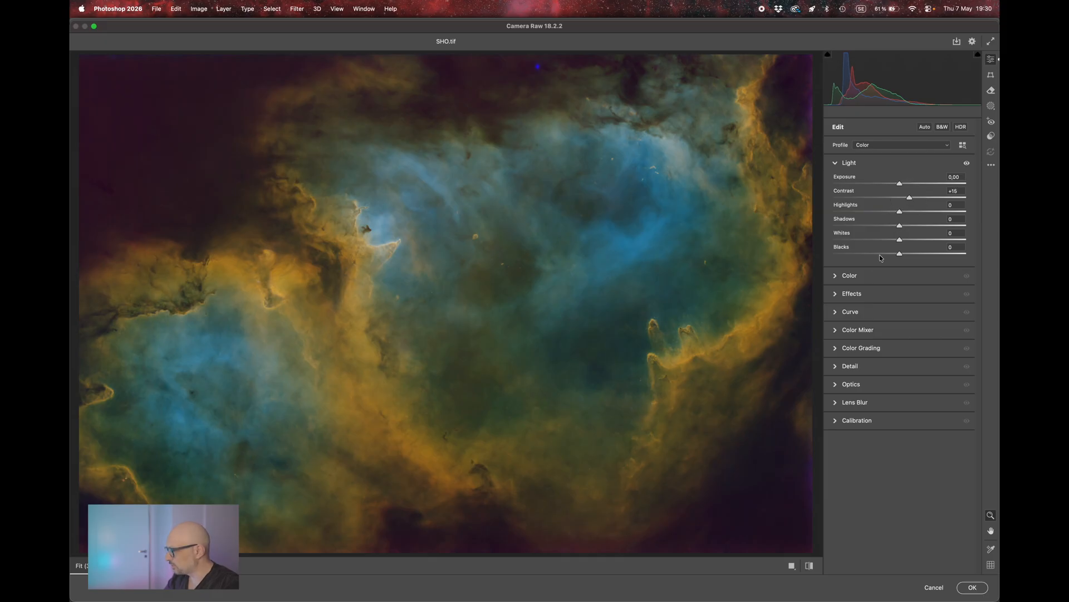
- Set the whites to +21, temperature to -13, vibrance to +20 and saturation to +1 for the SHO nebula
{"action": "left_click_drag", "start_coordinate": [900, 241], "coordinate": [914, 240]}
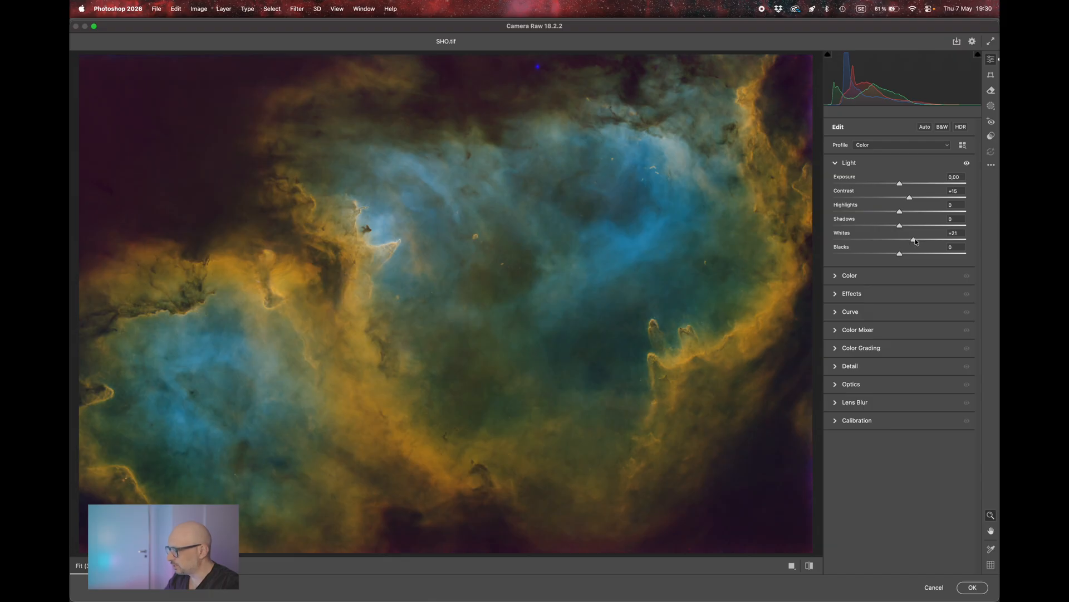
{"action": "left_click", "coordinate": [838, 276]}
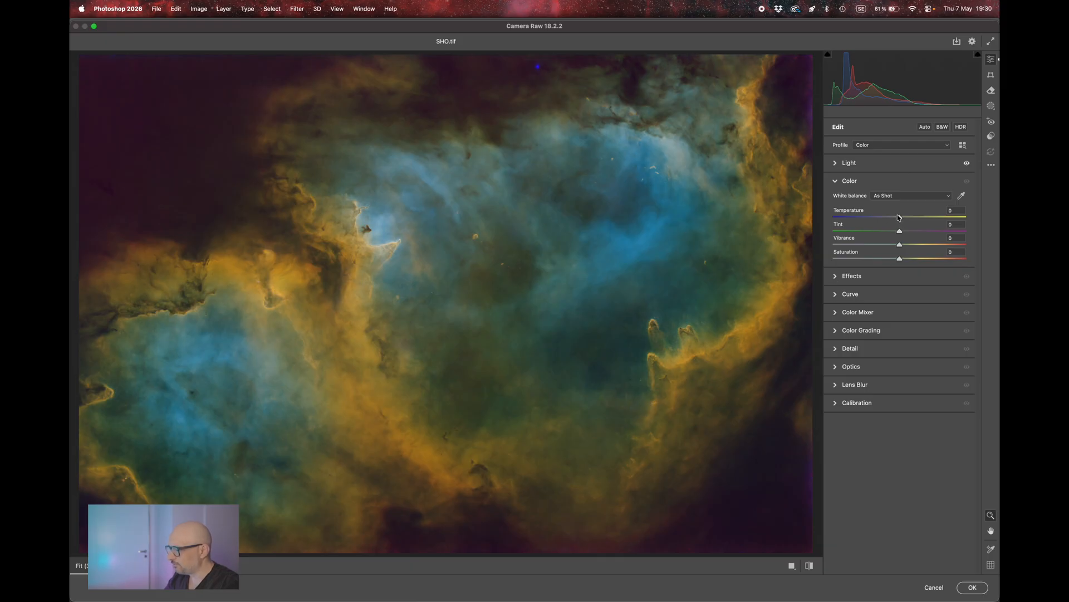
{"action": "left_click_drag", "start_coordinate": [899, 245], "coordinate": [891, 216]}
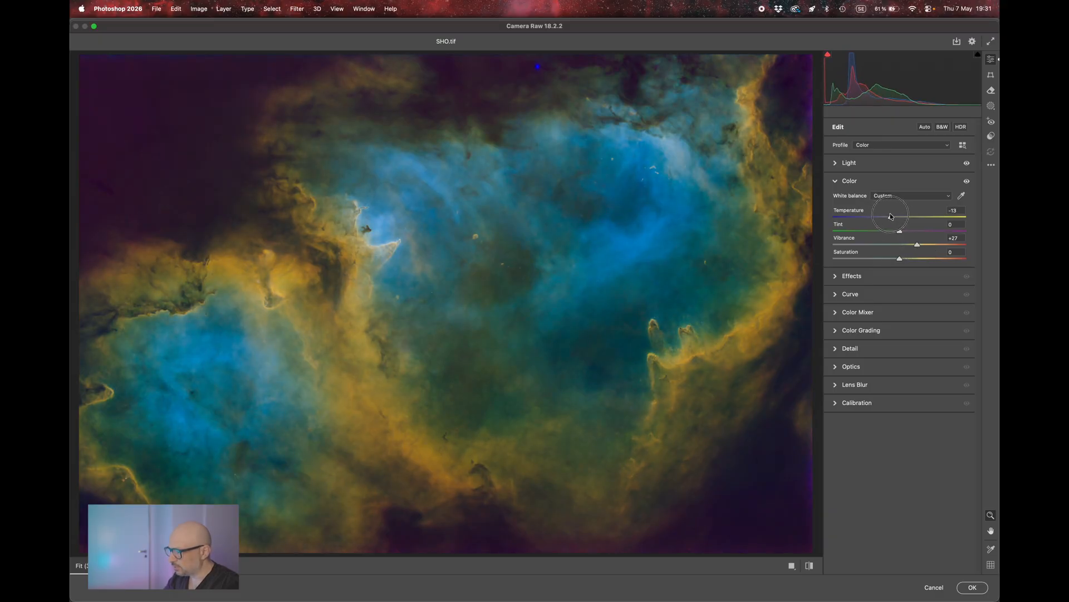
{"action": "left_click_drag", "start_coordinate": [891, 217], "coordinate": [901, 260]}
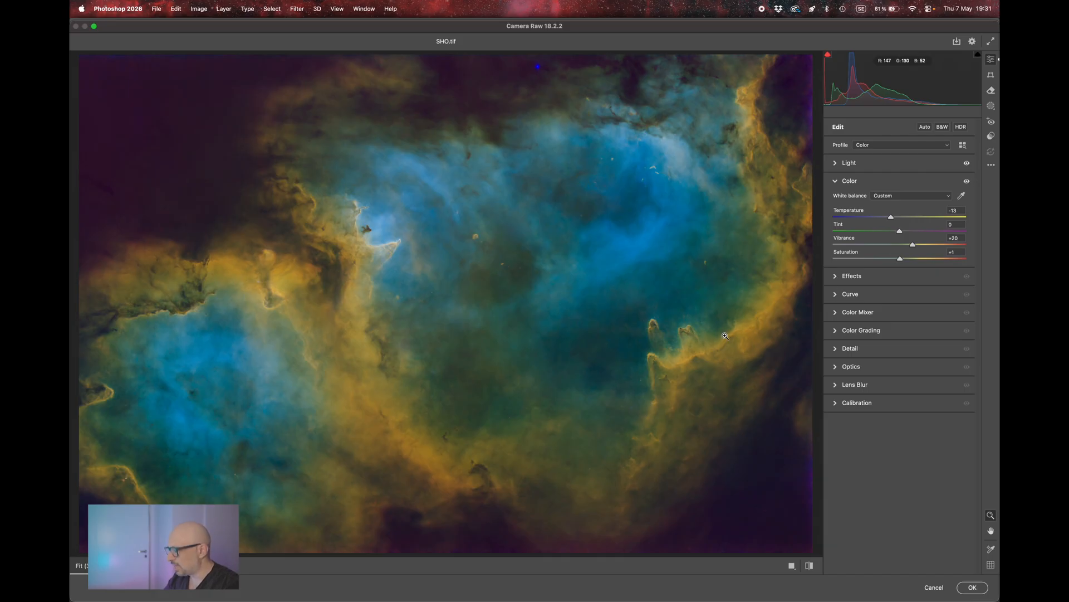
- Add slight dehaze, reduce the luminance of the purples and magentas in the Color Mixer, and apply the Camera Raw filter
{"action": "left_click", "coordinate": [834, 277]}
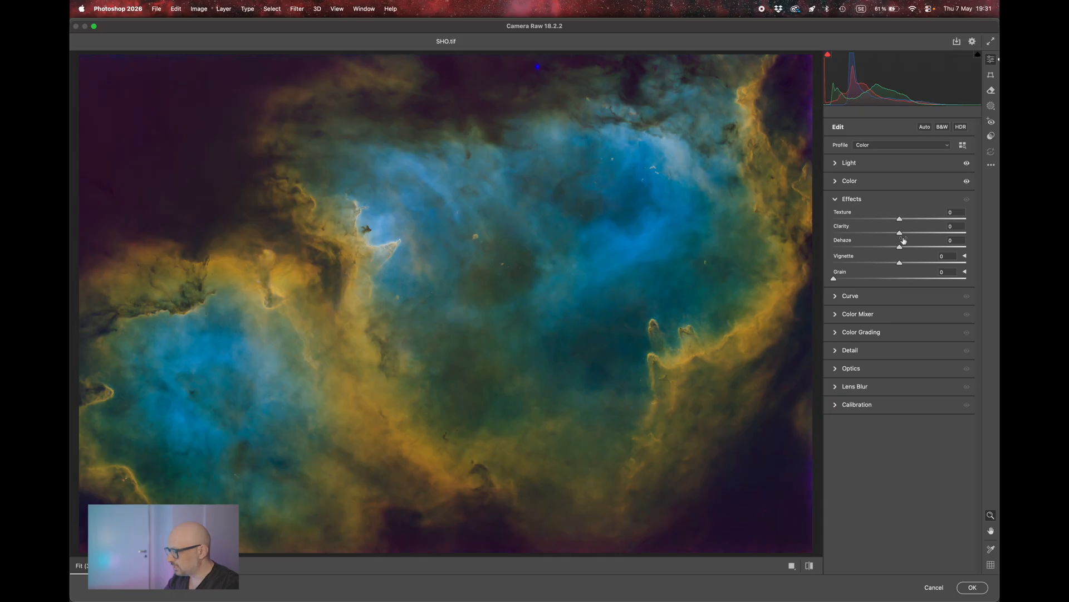
{"action": "mouse_move", "coordinate": [900, 247]}
{"action": "left_mouse_down"}
{"action": "mouse_move", "coordinate": [940, 246]}
{"action": "mouse_move", "coordinate": [906, 246]}
{"action": "left_mouse_up"}
{"action": "left_click", "coordinate": [836, 315]}
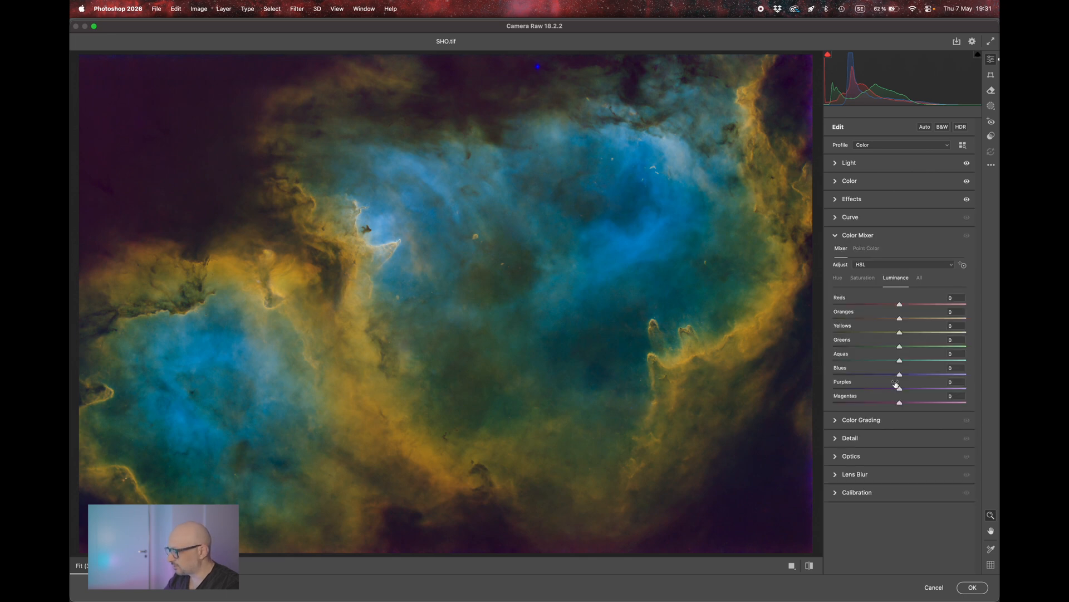
{"action": "left_click_drag", "start_coordinate": [900, 388], "coordinate": [870, 403]}
{"action": "left_click", "coordinate": [862, 278]}
{"action": "left_click", "coordinate": [965, 588]}
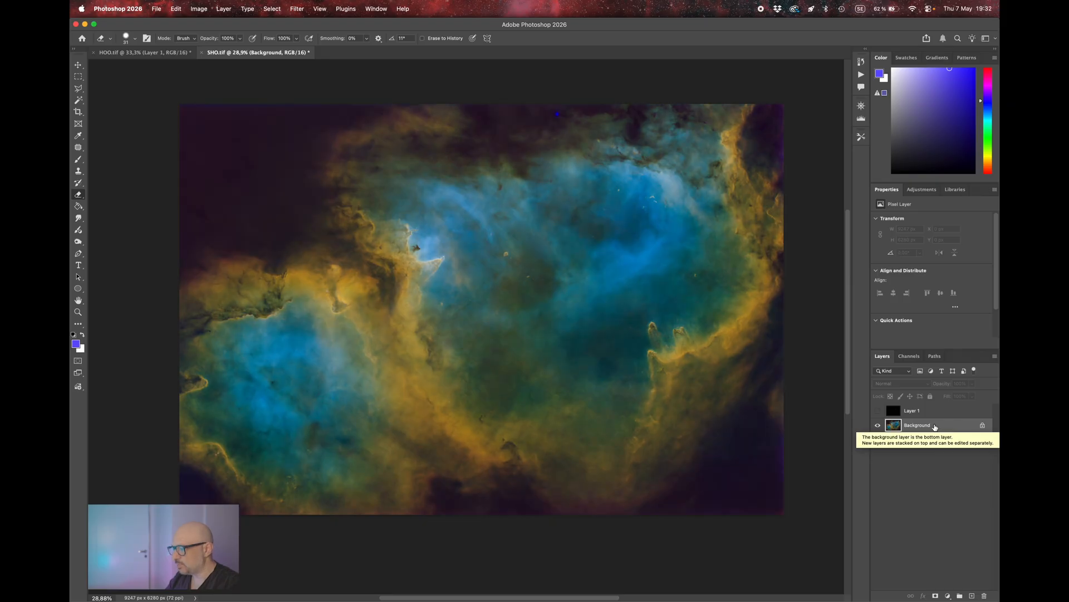
- Show the star layer, Layer 1, in SHO.tif and set its blend mode to Screen over the nebula
{"action": "left_click", "coordinate": [879, 410]}
{"action": "left_click", "coordinate": [896, 410]}
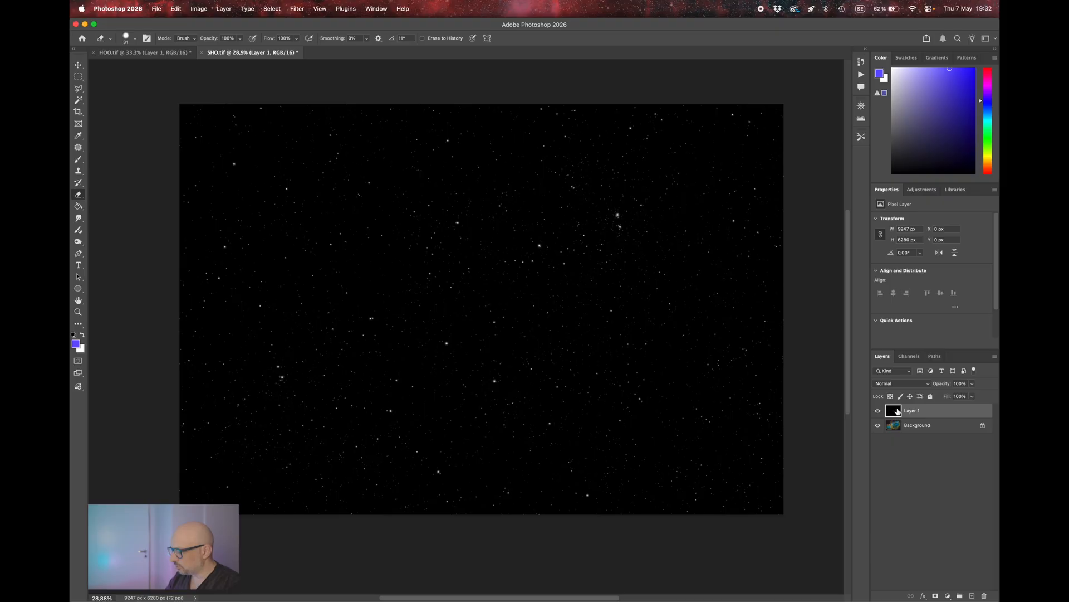
{"action": "left_click", "coordinate": [895, 383]}
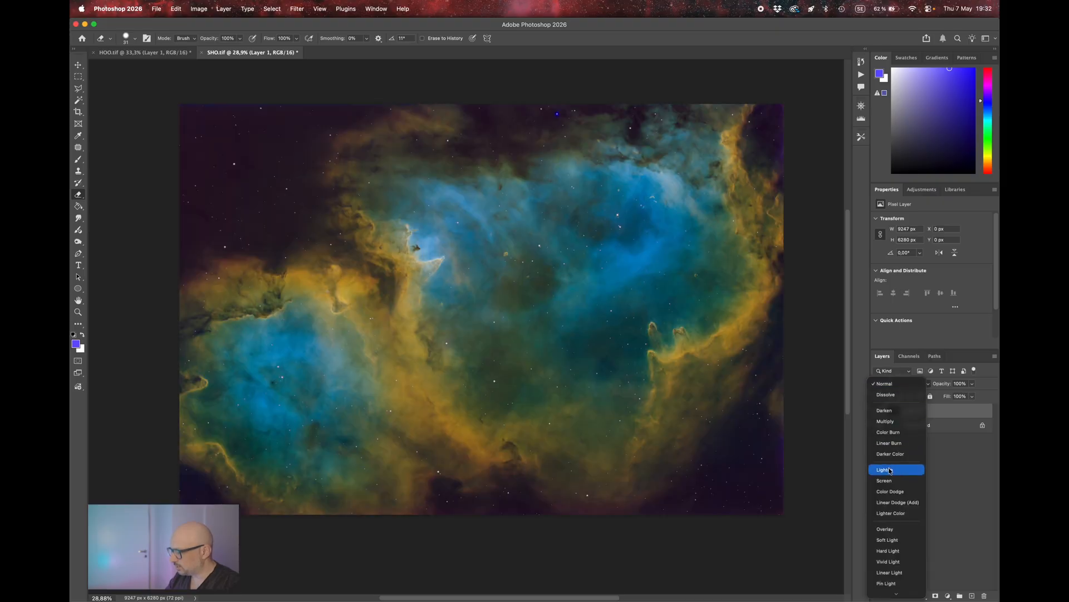
{"action": "left_click", "coordinate": [884, 480]}
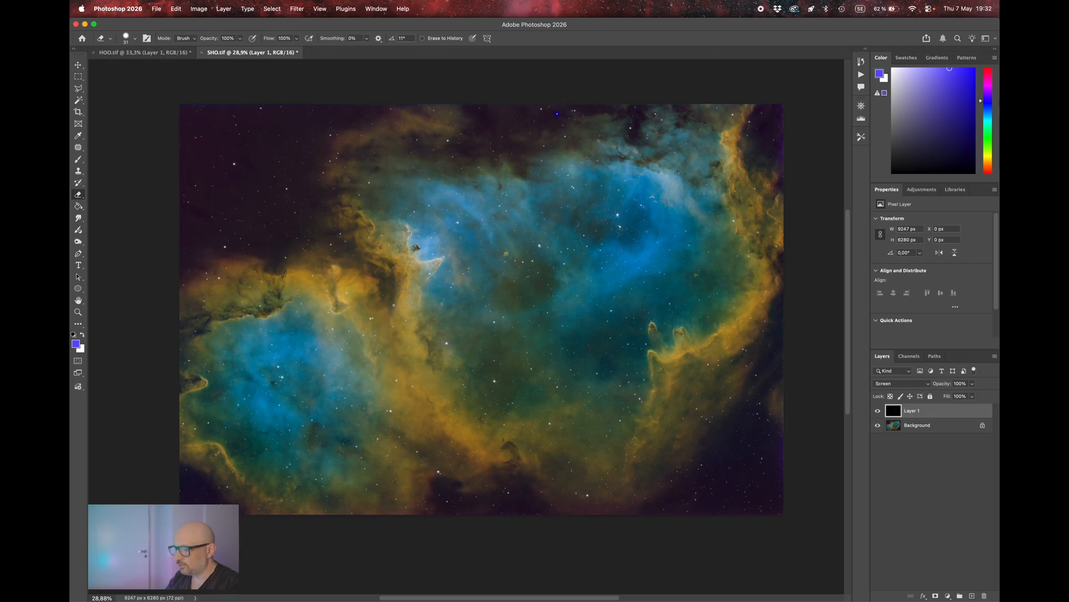
- Examine the blended stars up close across the central blue region and around the bright pointed ridge
{"action": "scroll", "coordinate": [422, 237], "scroll_direction": "up", "scroll_amount": 10}
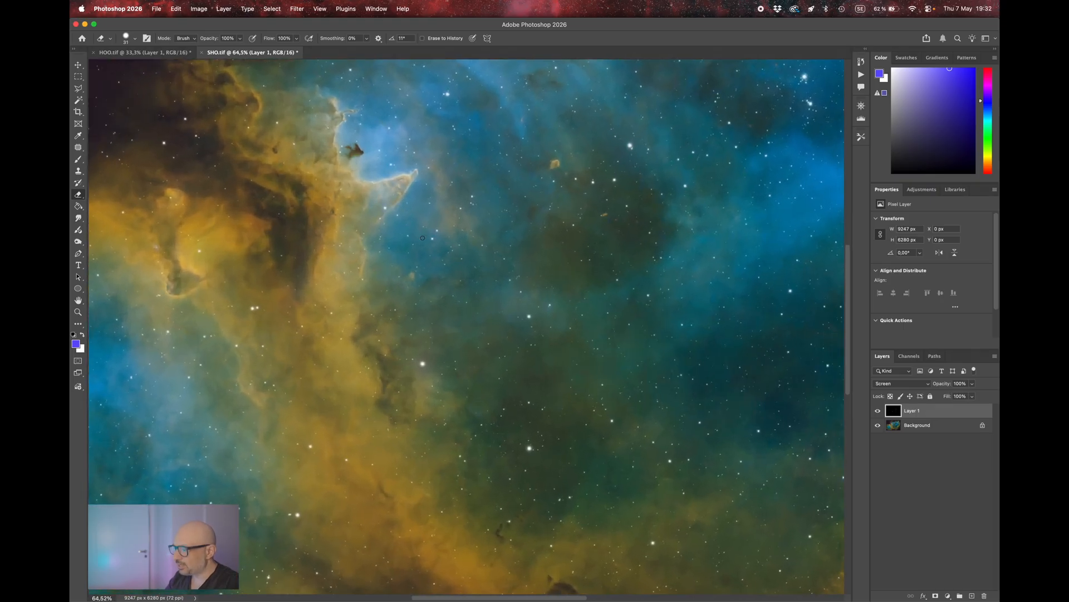
{"action": "scroll", "coordinate": [422, 237], "scroll_direction": "up", "scroll_amount": 5}
{"action": "scroll", "coordinate": [422, 238], "scroll_direction": "right", "scroll_amount": 5}
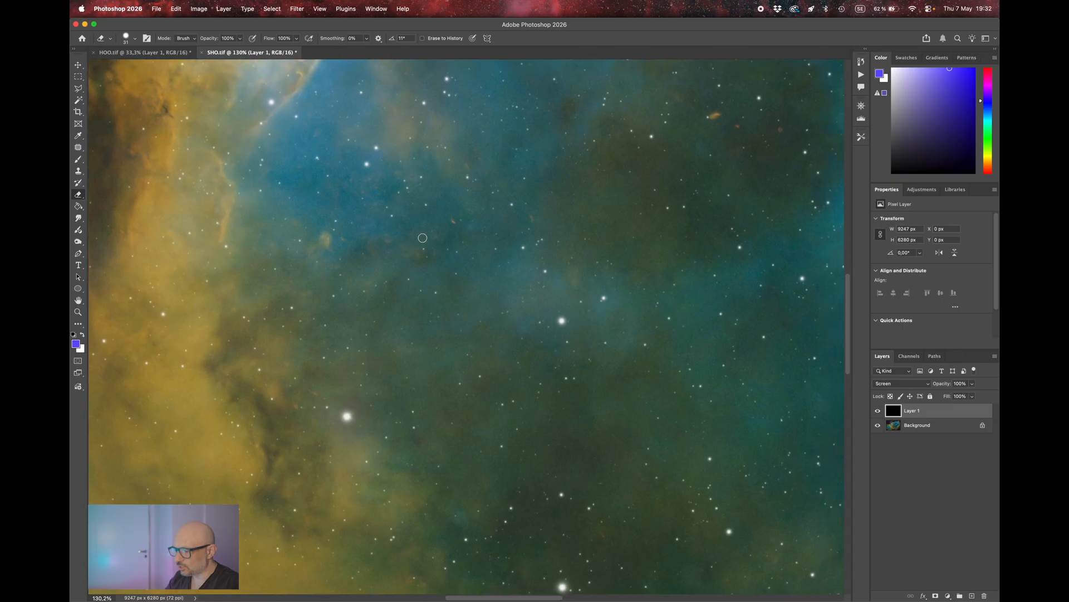
{"action": "scroll", "coordinate": [423, 238], "scroll_direction": "down", "scroll_amount": 3}
{"action": "scroll", "coordinate": [423, 238], "scroll_direction": "right", "scroll_amount": 2}
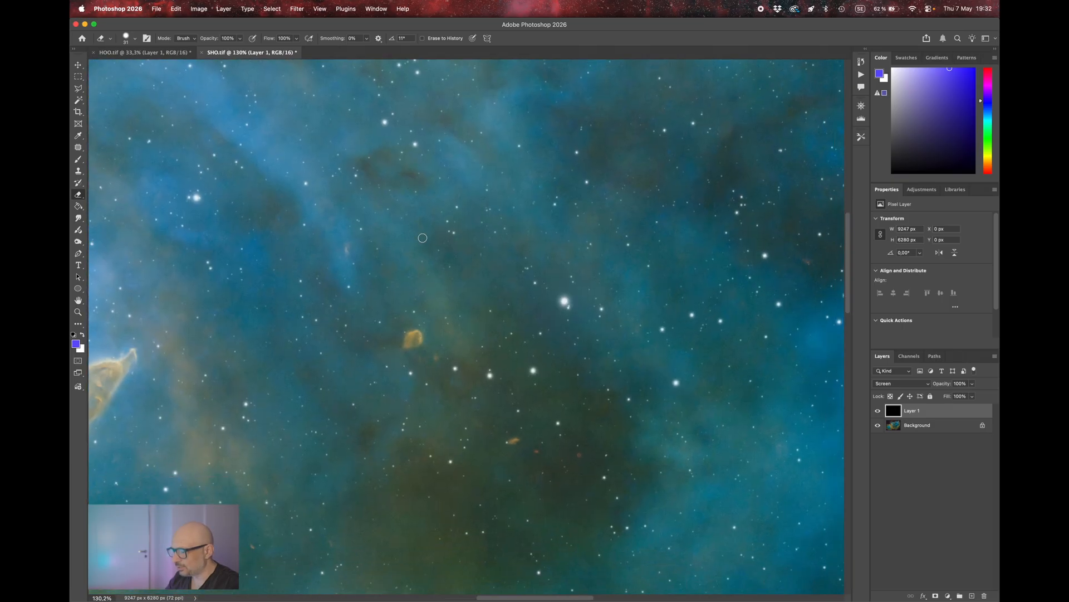
{"action": "scroll", "coordinate": [381, 359], "scroll_direction": "left", "scroll_amount": 10}
{"action": "scroll", "coordinate": [381, 359], "scroll_direction": "down", "scroll_amount": 5}
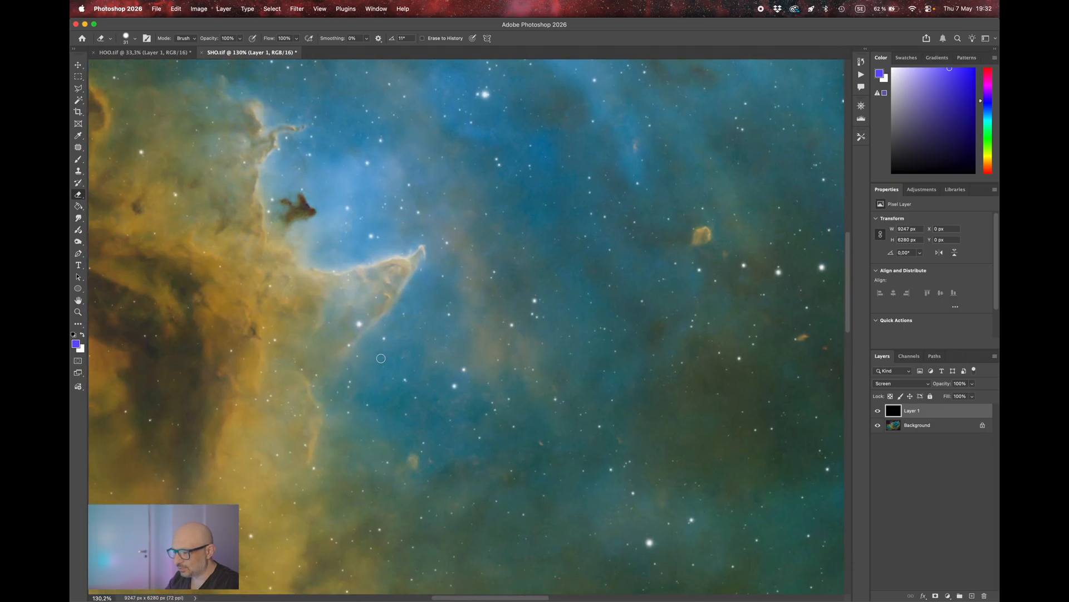
{"action": "scroll", "coordinate": [381, 358], "scroll_direction": "left", "scroll_amount": 2}
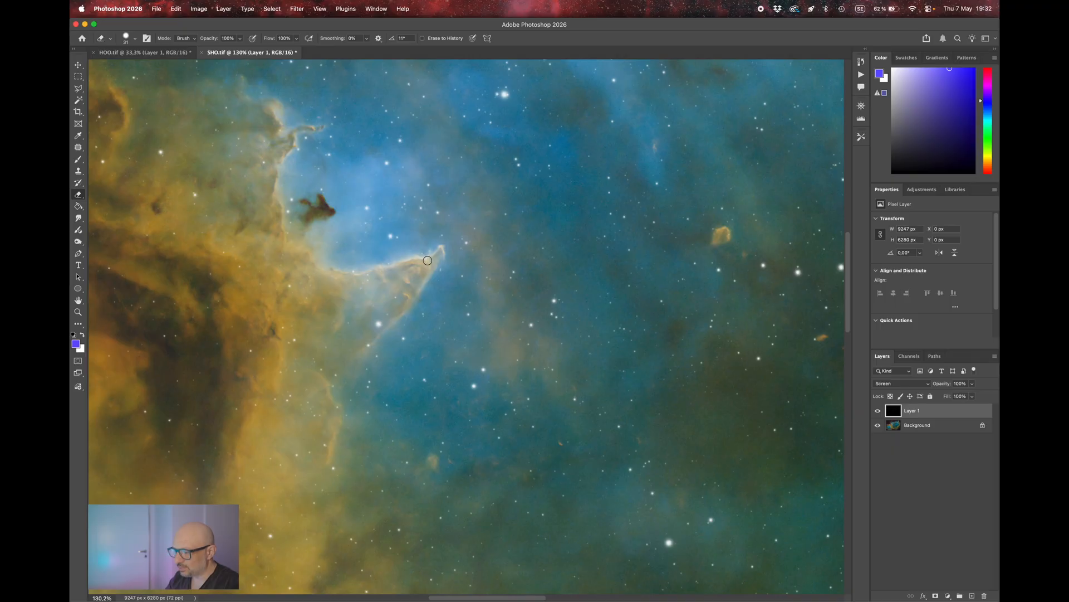
{"action": "scroll", "coordinate": [381, 261], "scroll_direction": "up", "scroll_amount": 5}
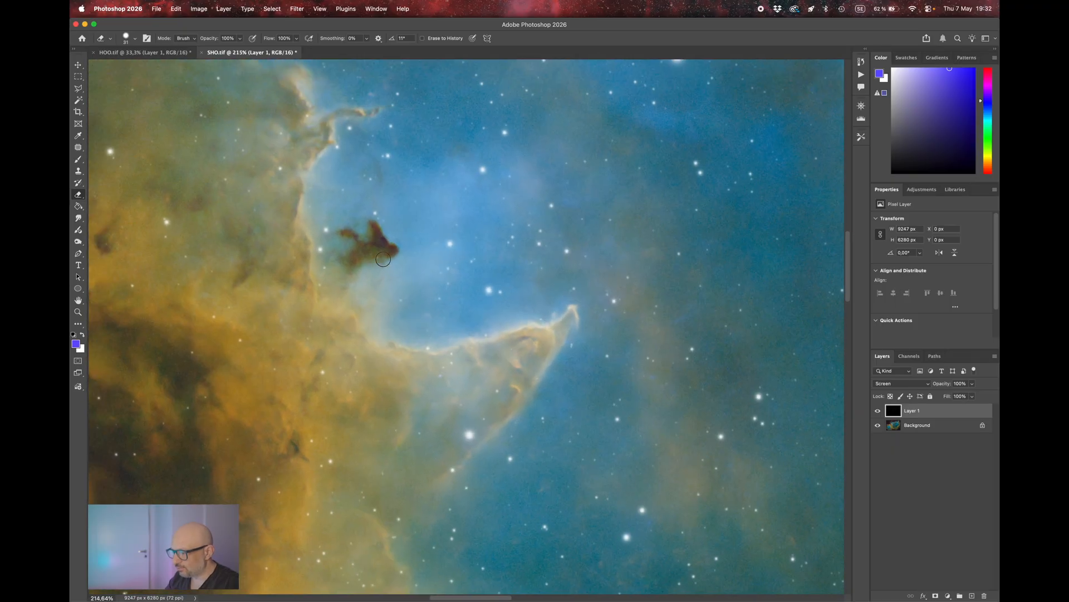
- Inspect the stars and dust detail in the orange clouds and dark lanes on the nebula's left side
{"action": "scroll", "coordinate": [382, 258], "scroll_direction": "left", "scroll_amount": 10}
{"action": "scroll", "coordinate": [382, 258], "scroll_direction": "down", "scroll_amount": 10}
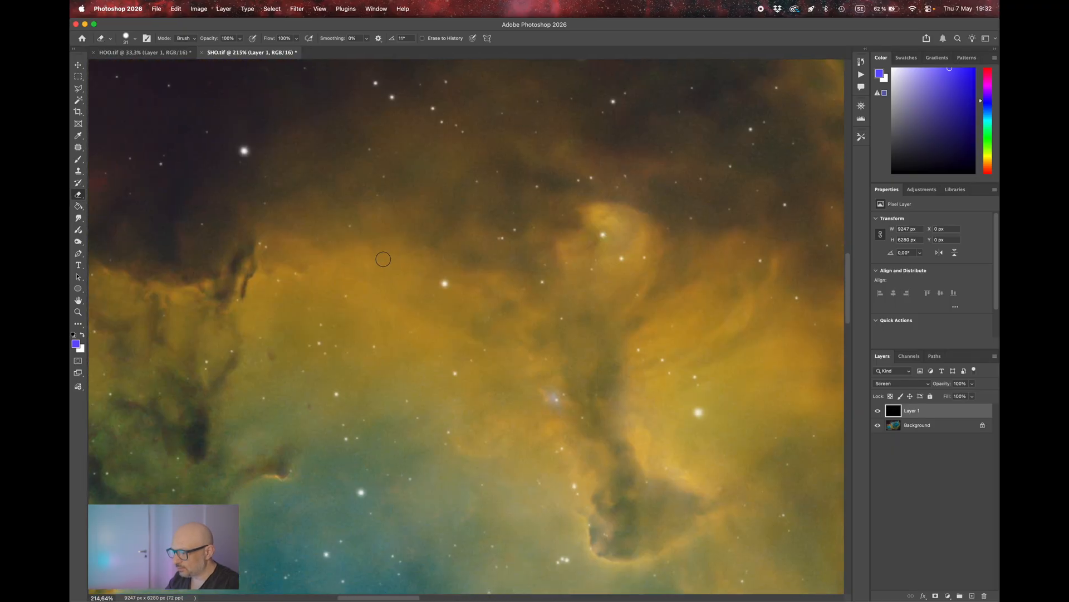
{"action": "scroll", "coordinate": [383, 259], "scroll_direction": "down", "scroll_amount": 5}
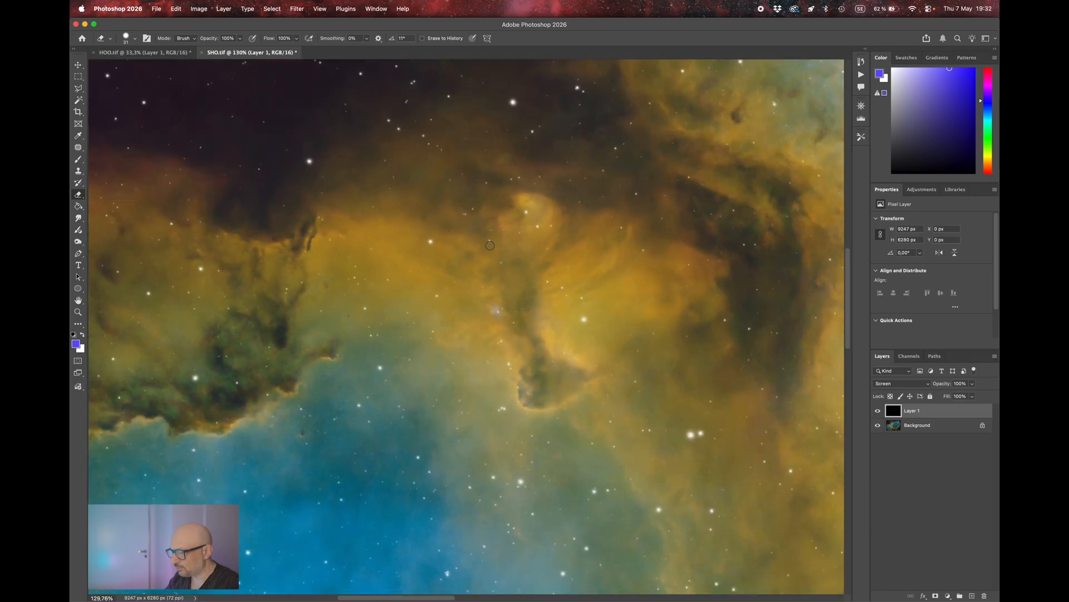
{"action": "scroll", "coordinate": [484, 285], "scroll_direction": "up", "scroll_amount": 5}
{"action": "scroll", "coordinate": [484, 285], "scroll_direction": "right", "scroll_amount": 4}
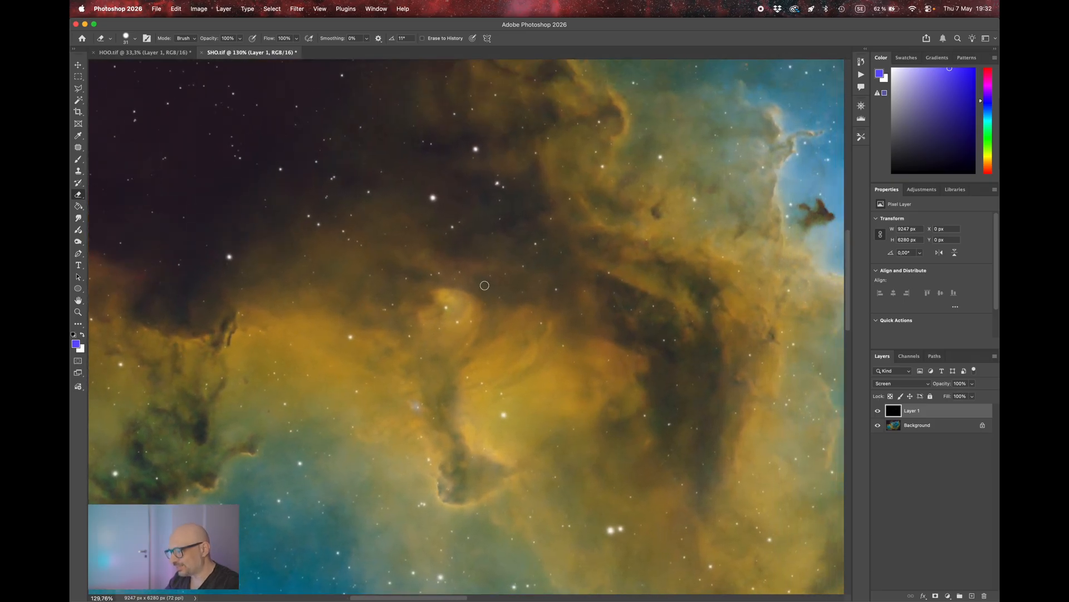
{"action": "scroll", "coordinate": [495, 277], "scroll_direction": "up", "scroll_amount": 3}
{"action": "scroll", "coordinate": [495, 277], "scroll_direction": "right", "scroll_amount": 4}
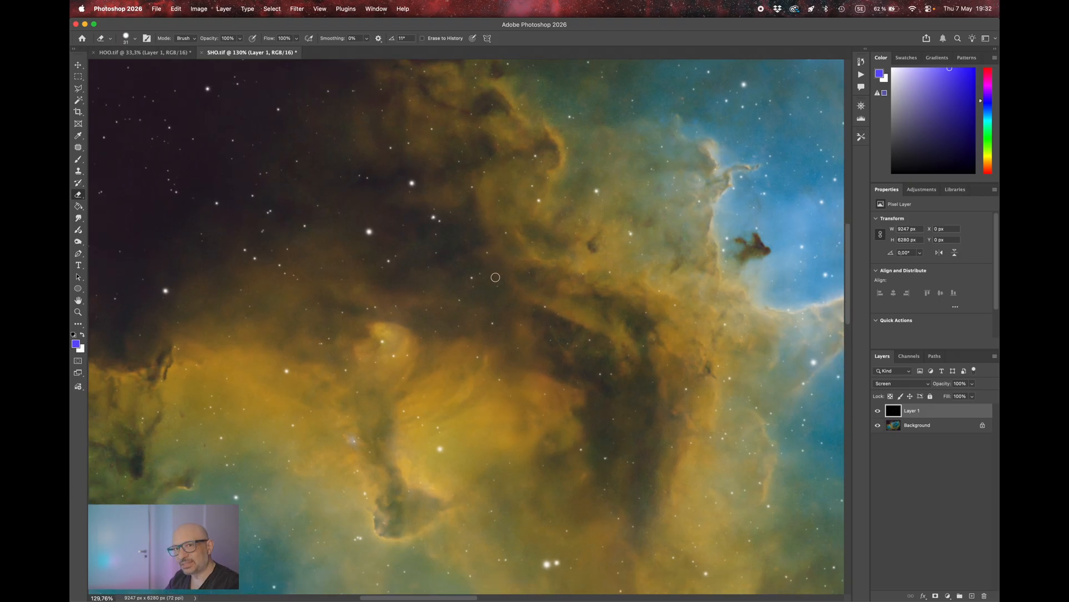
{"action": "scroll", "coordinate": [495, 277], "scroll_direction": "down", "scroll_amount": 5}
{"action": "scroll", "coordinate": [495, 277], "scroll_direction": "left", "scroll_amount": 7}
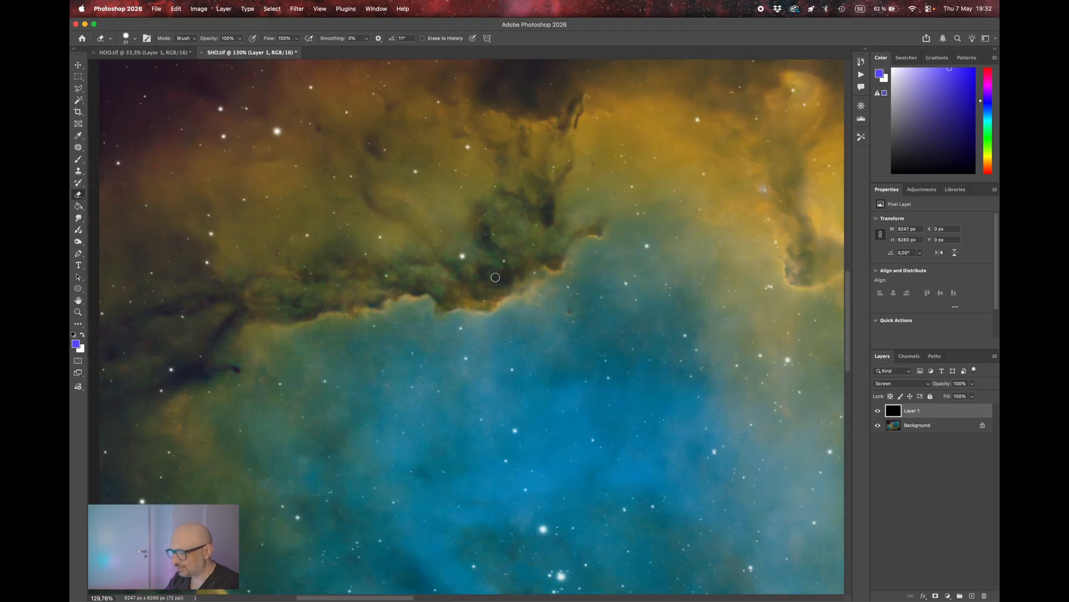
{"action": "scroll", "coordinate": [495, 277], "scroll_direction": "up", "scroll_amount": 5}
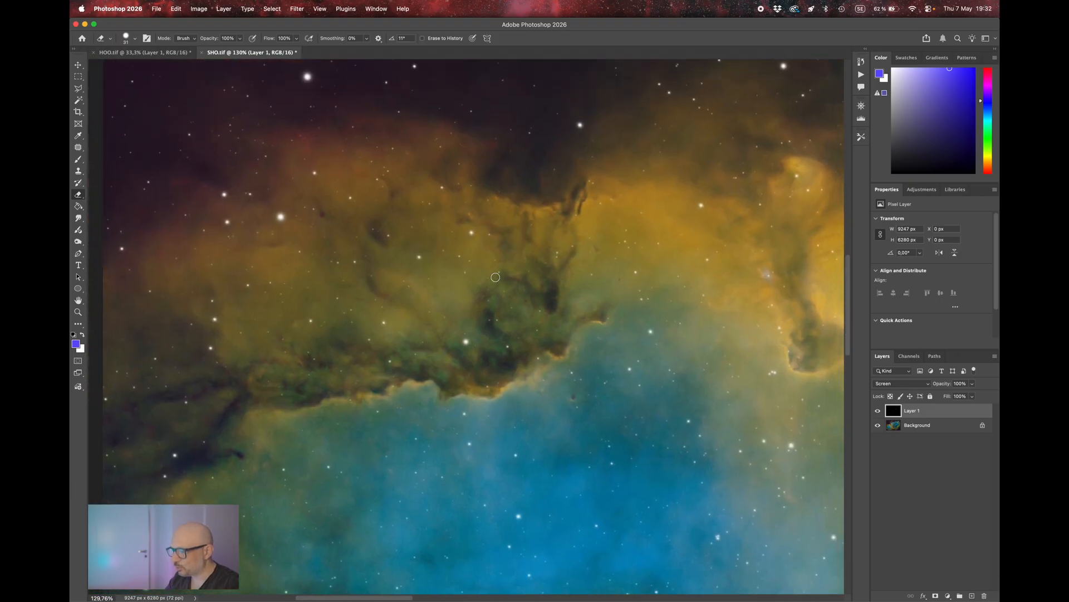
- Examine the smaller blue cavity and the curved golden rim in the nebula's lower-left part at close range
{"action": "scroll", "coordinate": [495, 277], "scroll_direction": "down", "scroll_amount": 20}
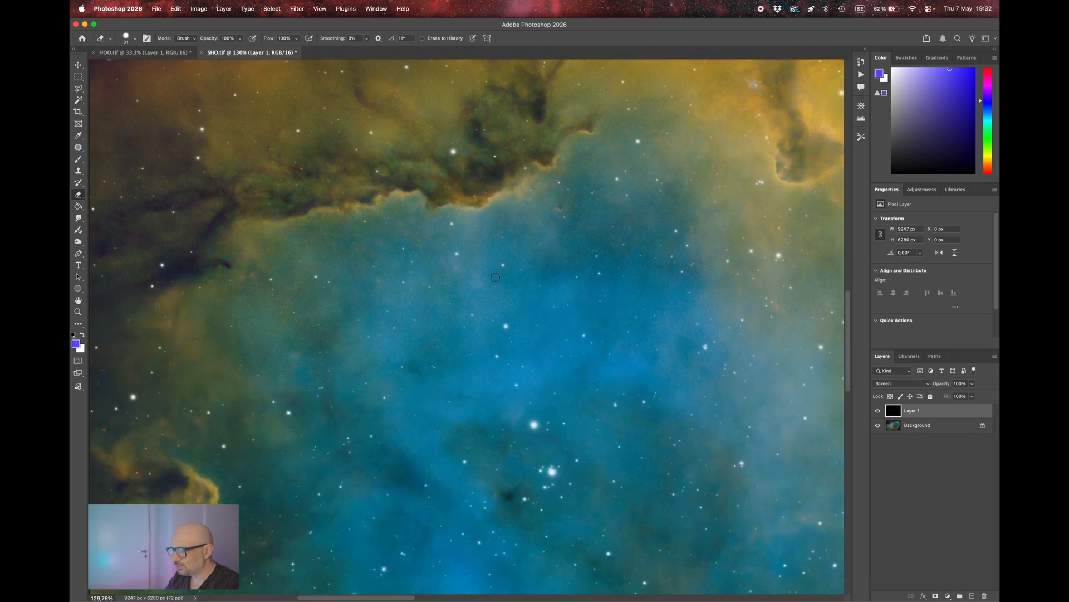
{"action": "scroll", "coordinate": [495, 277], "scroll_direction": "down", "scroll_amount": 10}
{"action": "scroll", "coordinate": [496, 276], "scroll_direction": "left", "scroll_amount": 3}
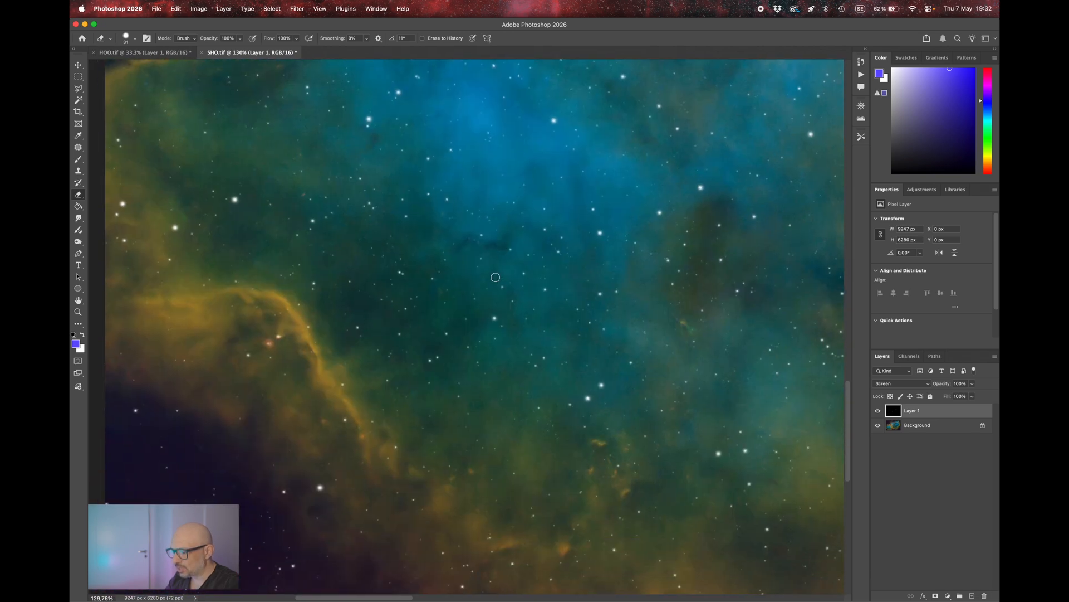
{"action": "scroll", "coordinate": [269, 323], "scroll_direction": "up", "scroll_amount": 5}
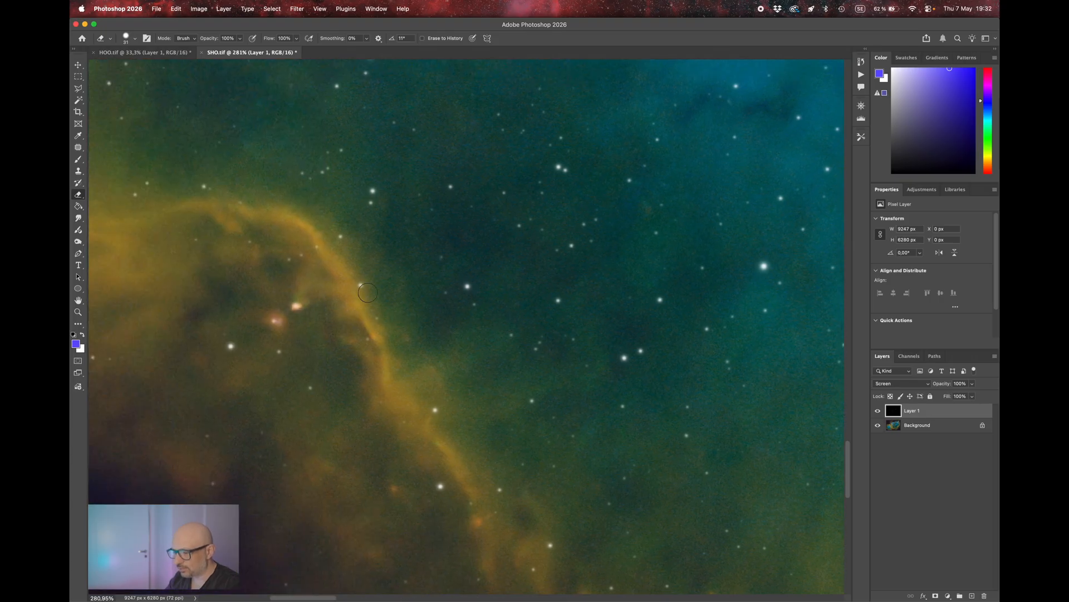
{"action": "scroll", "coordinate": [409, 292], "scroll_direction": "down", "scroll_amount": 5}
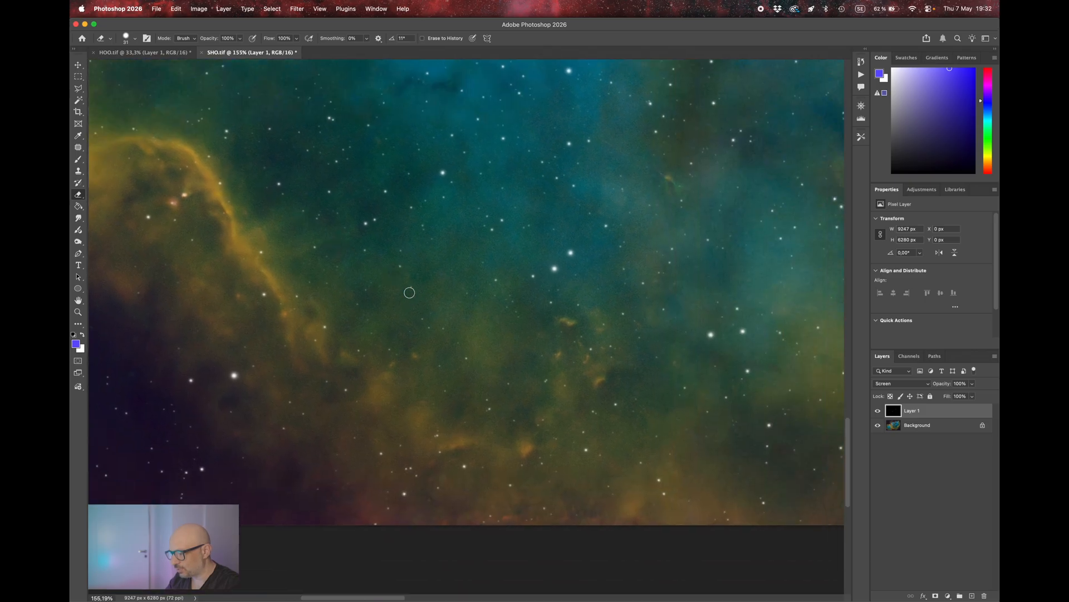
{"action": "scroll", "coordinate": [409, 292], "scroll_direction": "right", "scroll_amount": 2}
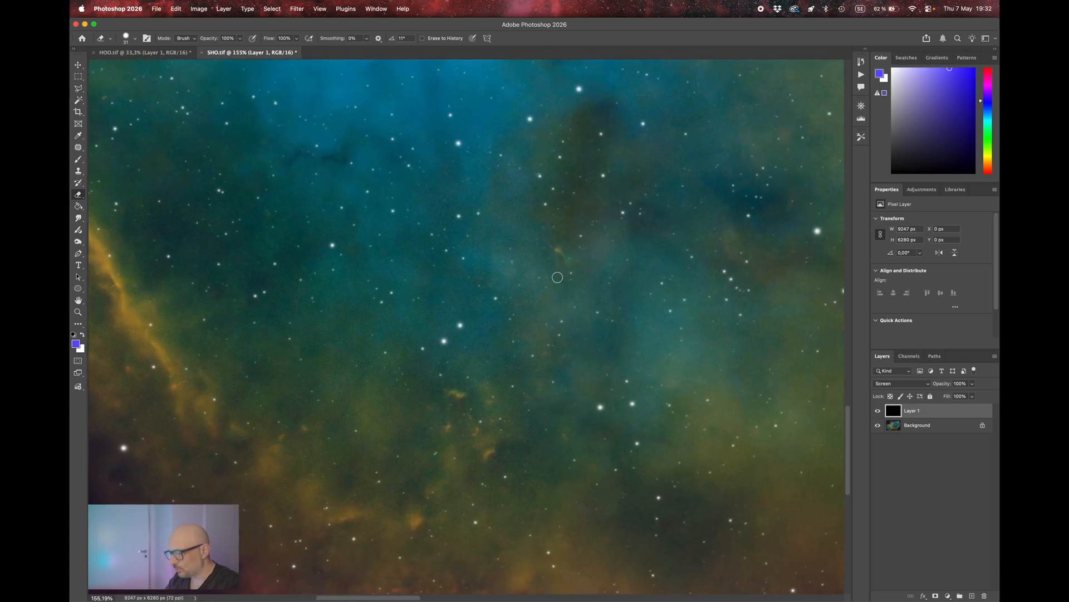
{"action": "scroll", "coordinate": [459, 380], "scroll_direction": "up", "scroll_amount": 5}
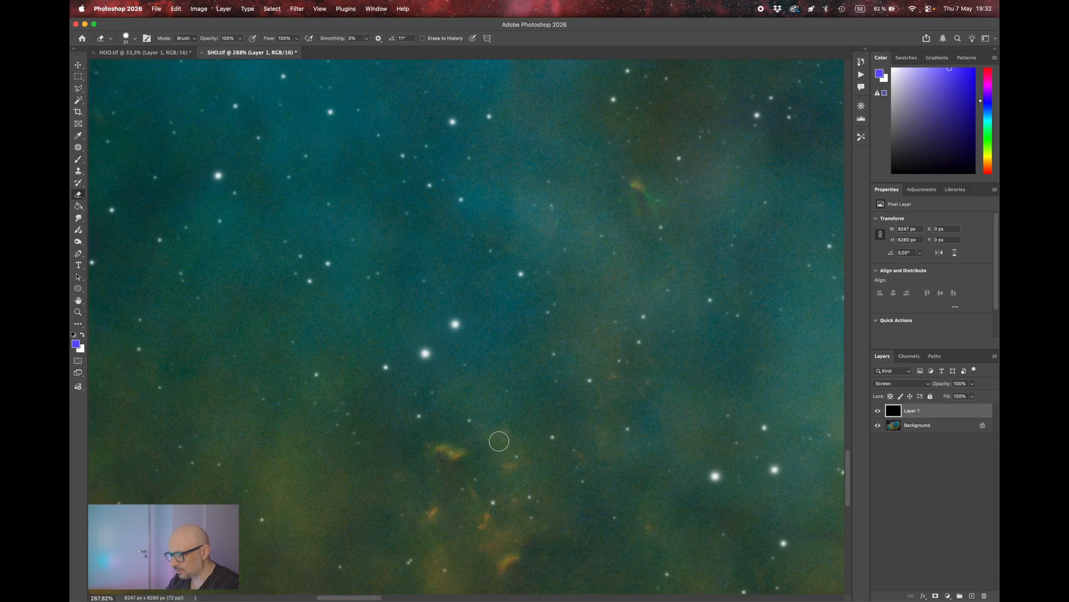
{"action": "scroll", "coordinate": [639, 211], "scroll_direction": "down", "scroll_amount": 5}
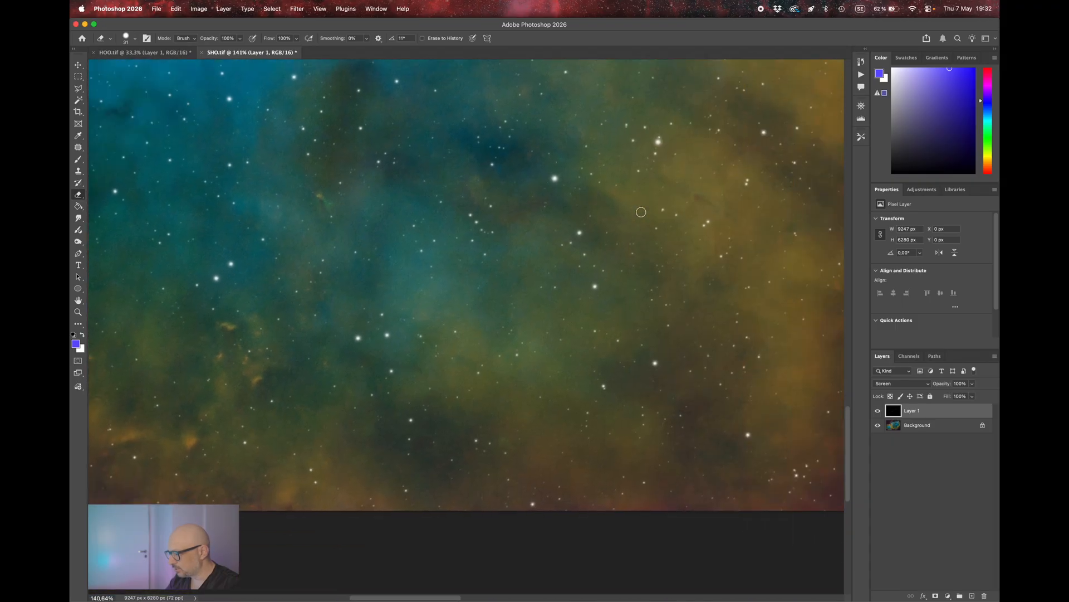
- Inspect the stars along the lower golden clouds and across to the pillars on the nebula's right side
{"action": "scroll", "coordinate": [641, 211], "scroll_direction": "right", "scroll_amount": 5}
{"action": "scroll", "coordinate": [641, 212], "scroll_direction": "down", "scroll_amount": 3}
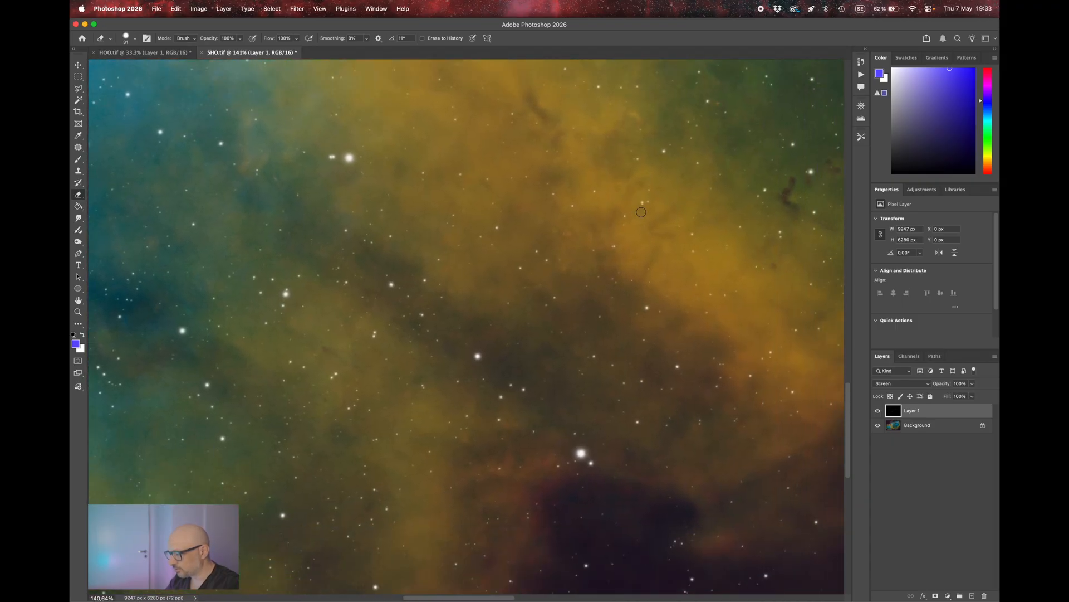
{"action": "scroll", "coordinate": [641, 212], "scroll_direction": "right", "scroll_amount": 10}
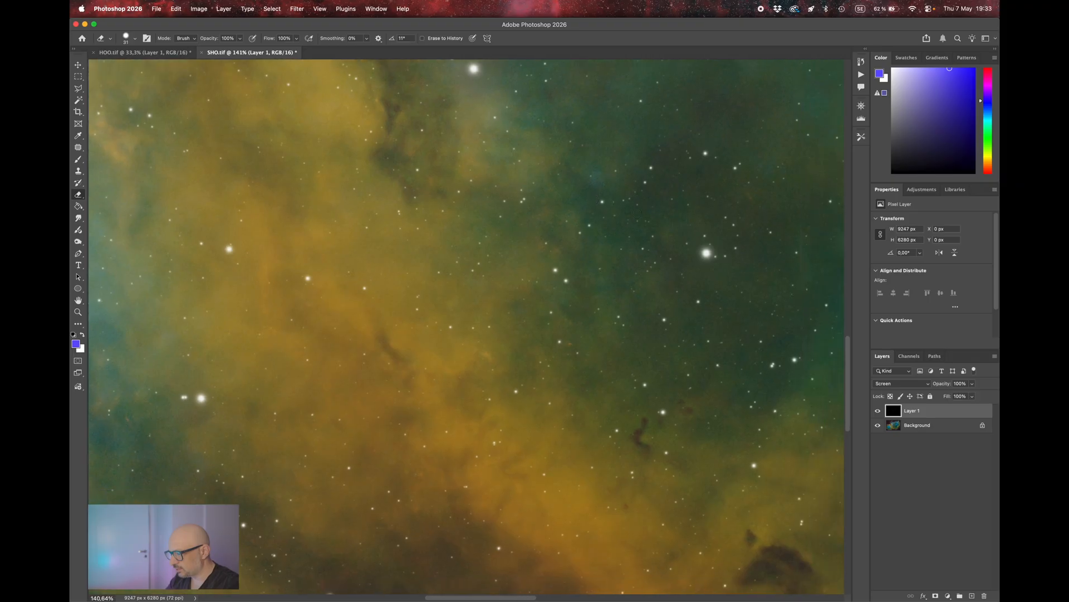
{"action": "scroll", "coordinate": [638, 214], "scroll_direction": "down", "scroll_amount": 5}
{"action": "scroll", "coordinate": [637, 251], "scroll_direction": "up", "scroll_amount": 6}
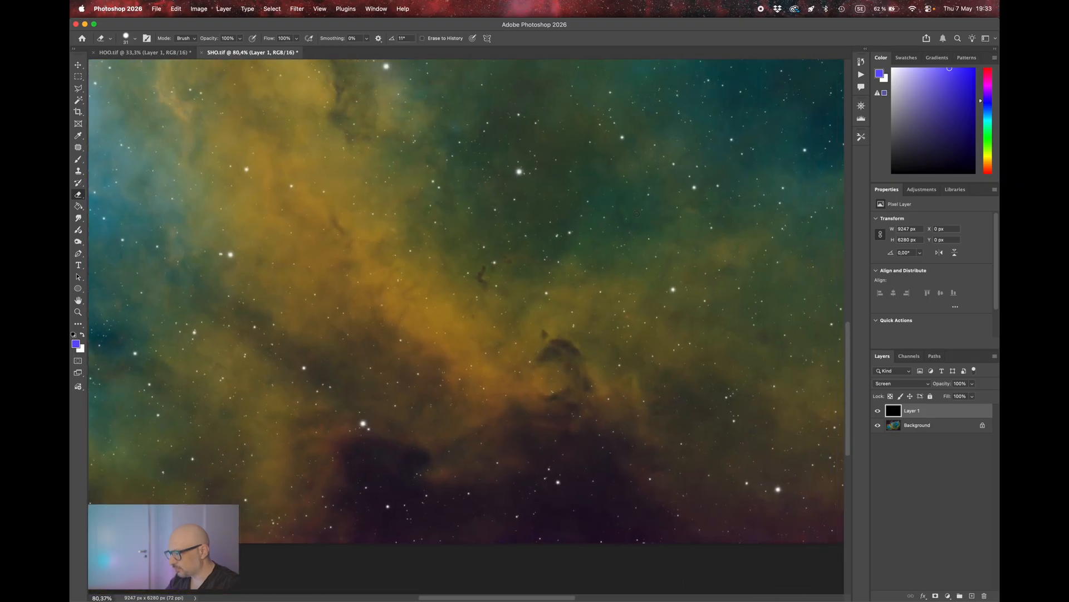
{"action": "scroll", "coordinate": [507, 410], "scroll_direction": "up", "scroll_amount": 5}
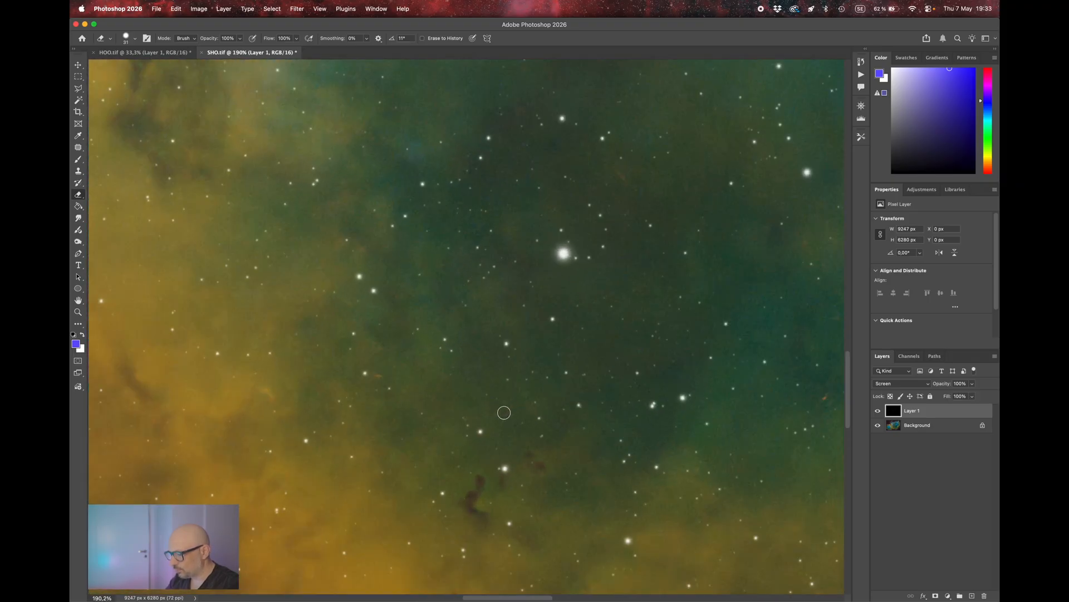
{"action": "scroll", "coordinate": [533, 427], "scroll_direction": "down", "scroll_amount": 3}
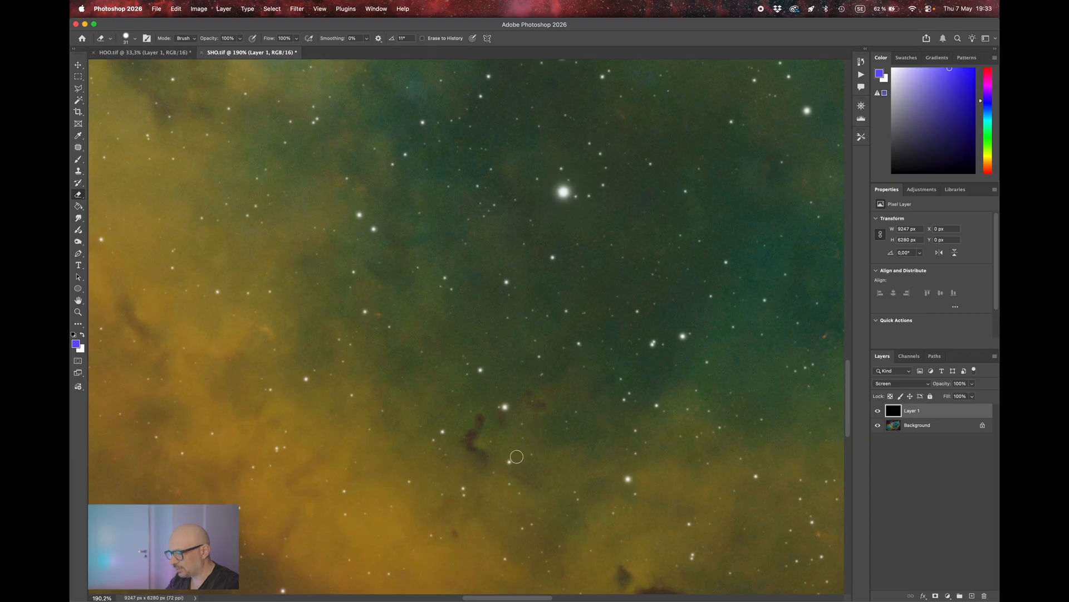
{"action": "scroll", "coordinate": [516, 456], "scroll_direction": "down", "scroll_amount": 5}
{"action": "scroll", "coordinate": [517, 456], "scroll_direction": "right", "scroll_amount": 10}
{"action": "scroll", "coordinate": [517, 456], "scroll_direction": "up", "scroll_amount": 7}
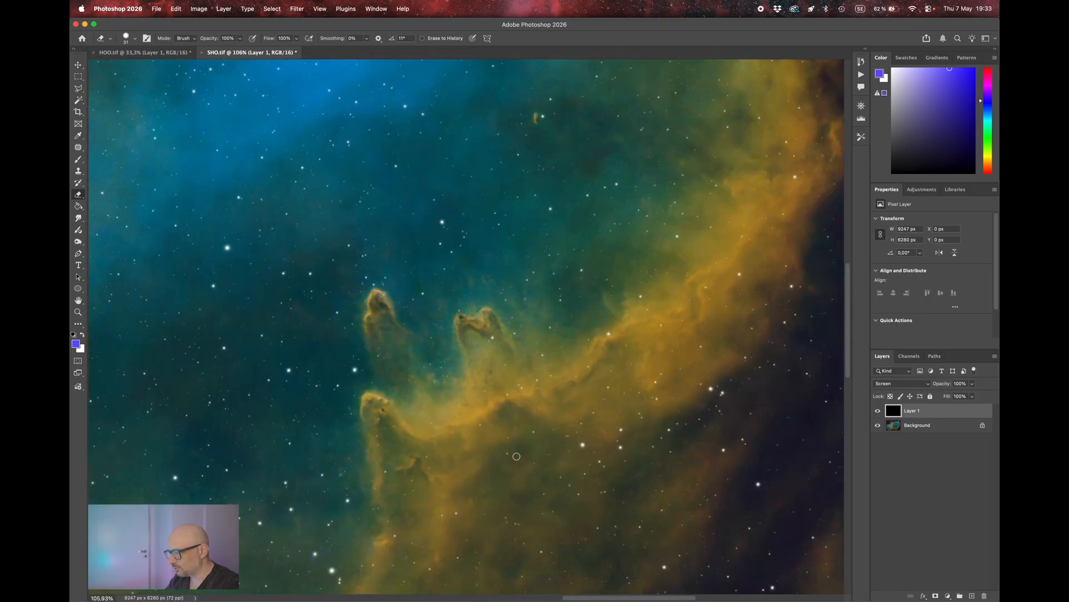
- Examine the golden pillars on the nebula's right side and the stars around them at close range
{"action": "scroll", "coordinate": [516, 456], "scroll_direction": "up", "scroll_amount": 9}
{"action": "scroll", "coordinate": [517, 457], "scroll_direction": "right", "scroll_amount": 7}
{"action": "scroll", "coordinate": [516, 457], "scroll_direction": "left", "scroll_amount": 11}
{"action": "scroll", "coordinate": [517, 457], "scroll_direction": "down", "scroll_amount": 9}
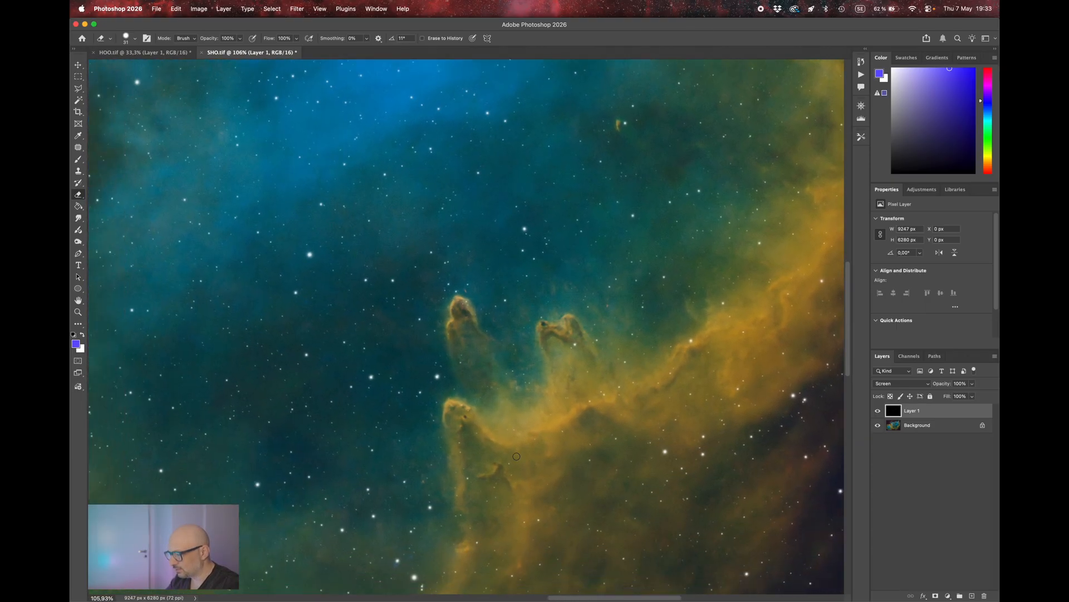
{"action": "scroll", "coordinate": [542, 411], "scroll_direction": "up", "scroll_amount": 5}
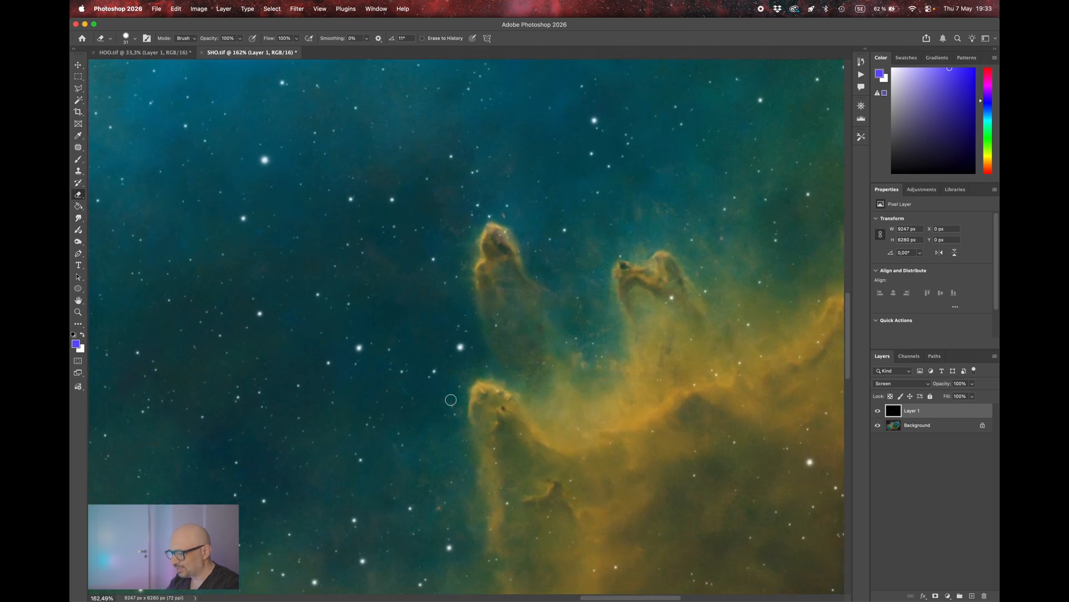
{"action": "scroll", "coordinate": [530, 466], "scroll_direction": "down", "scroll_amount": 3}
- Inspect the small isolated golden knot and the stars in the teal area above the pillars
{"action": "scroll", "coordinate": [530, 465], "scroll_direction": "up", "scroll_amount": 10}
{"action": "scroll", "coordinate": [530, 465], "scroll_direction": "right", "scroll_amount": 5}
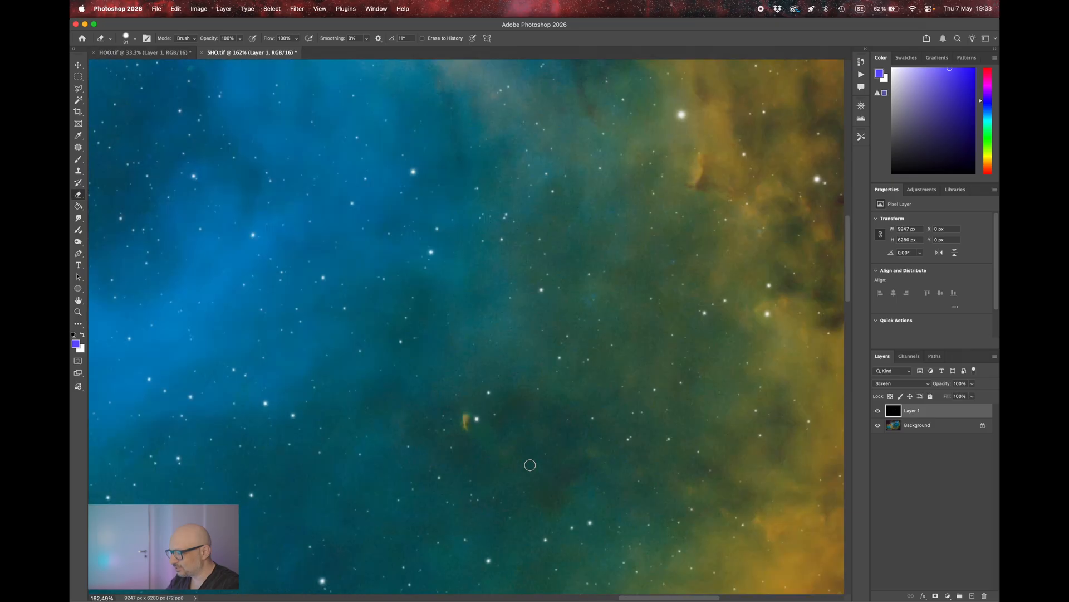
{"action": "scroll", "coordinate": [425, 468], "scroll_direction": "up", "scroll_amount": 9}
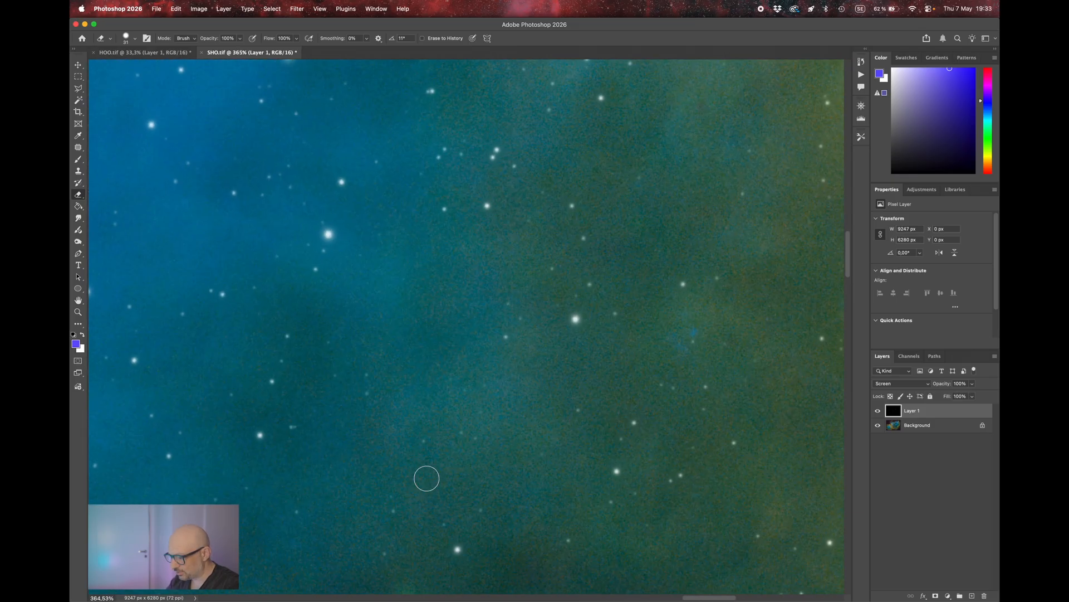
{"action": "scroll", "coordinate": [427, 484], "scroll_direction": "up", "scroll_amount": 3}
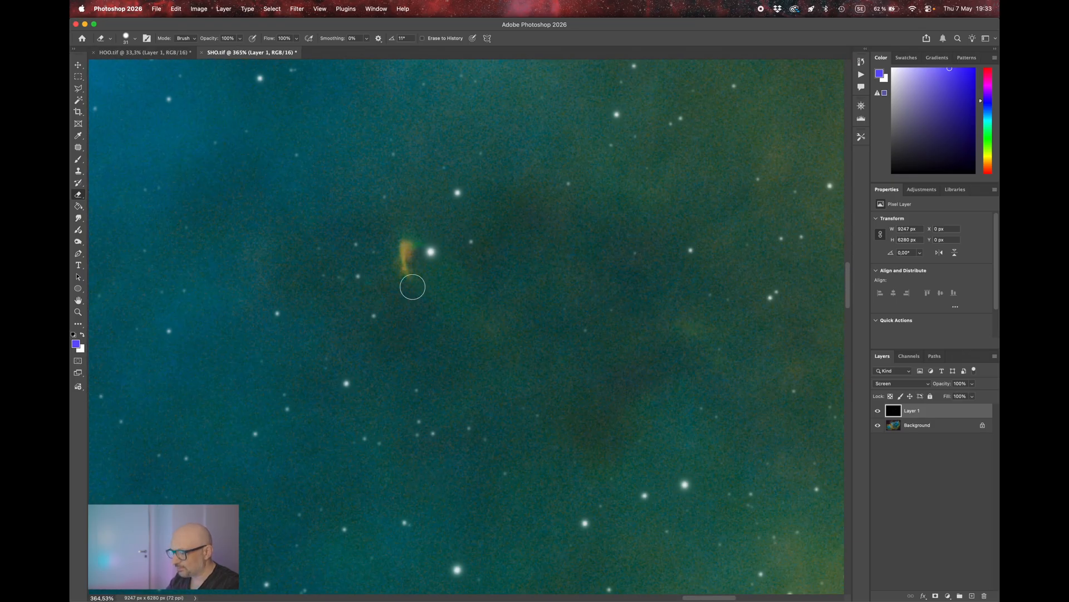
{"action": "scroll", "coordinate": [413, 287], "scroll_direction": "down", "scroll_amount": 8}
{"action": "scroll", "coordinate": [412, 287], "scroll_direction": "down", "scroll_amount": 4}
{"action": "scroll", "coordinate": [413, 287], "scroll_direction": "up", "scroll_amount": 8}
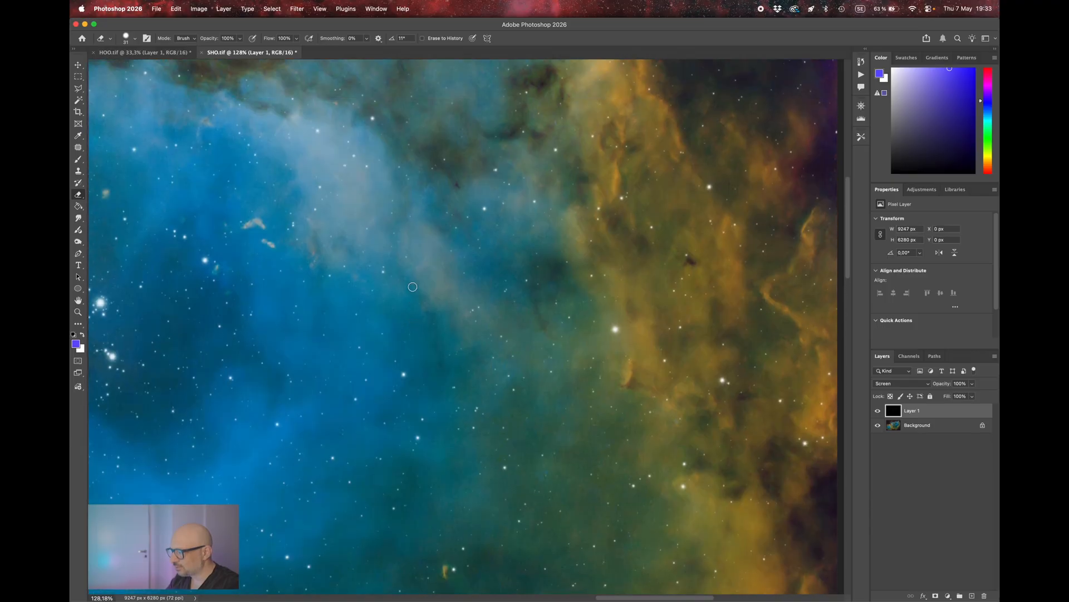
- Examine the small dust clumps and bright star cluster in the upper blue cavity, and check the image size settings without changing them
{"action": "scroll", "coordinate": [413, 287], "scroll_direction": "left", "scroll_amount": 10}
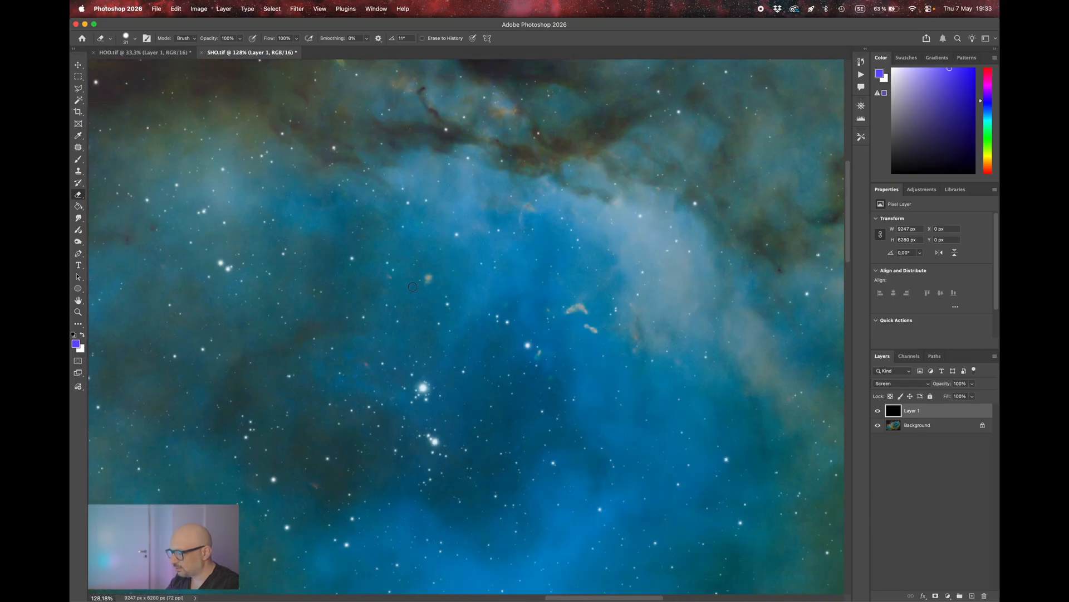
{"action": "scroll", "coordinate": [558, 303], "scroll_direction": "up", "scroll_amount": 8}
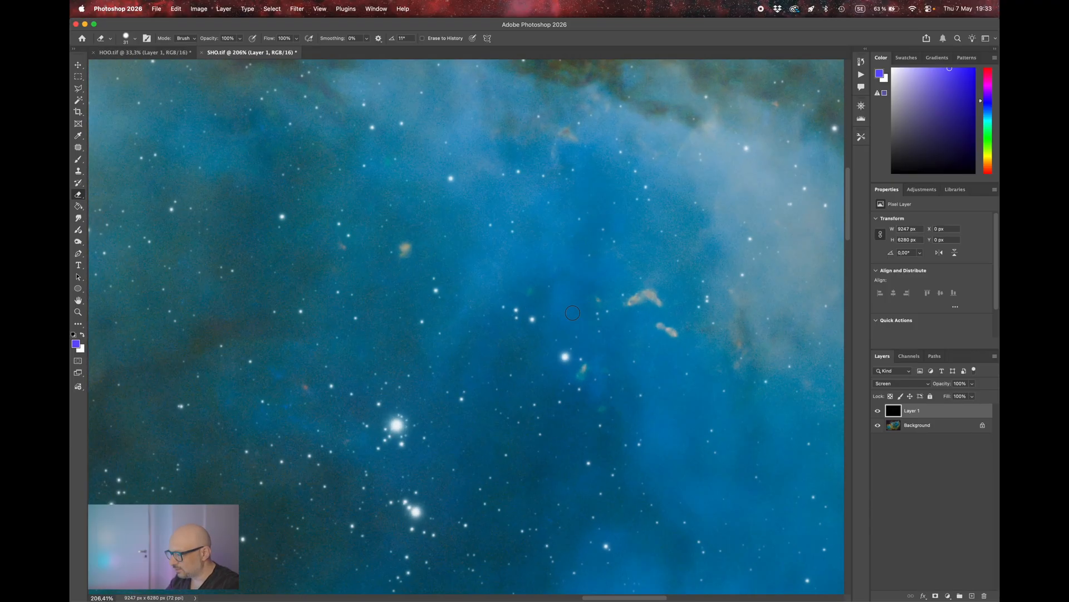
{"action": "scroll", "coordinate": [573, 313], "scroll_direction": "right", "scroll_amount": 3}
{"action": "key", "text": "super+alt+i"}
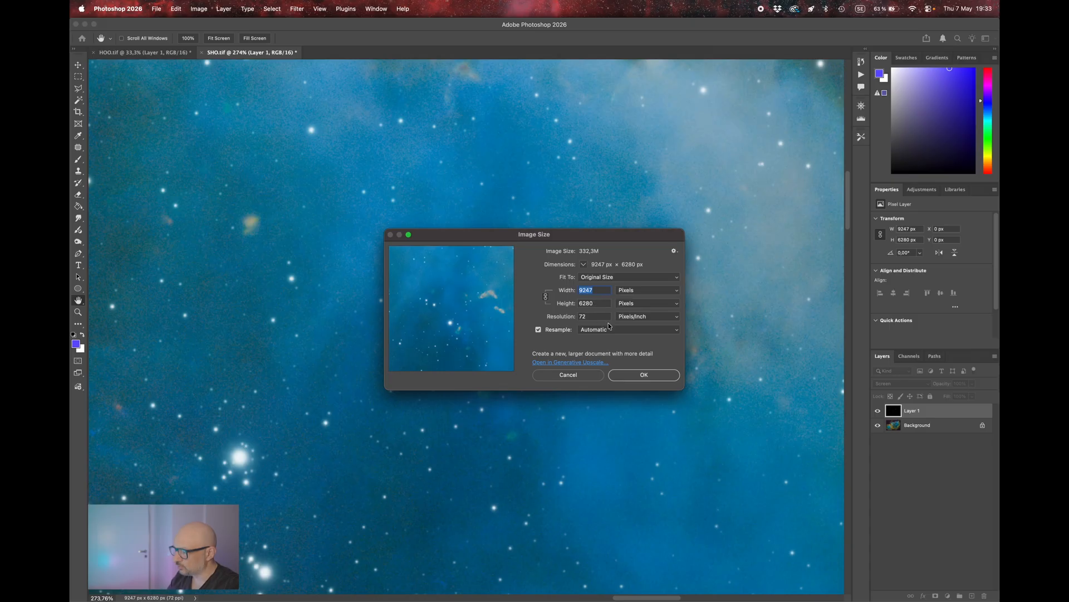
{"action": "key", "text": "Escape"}
{"action": "key", "text": "e"}
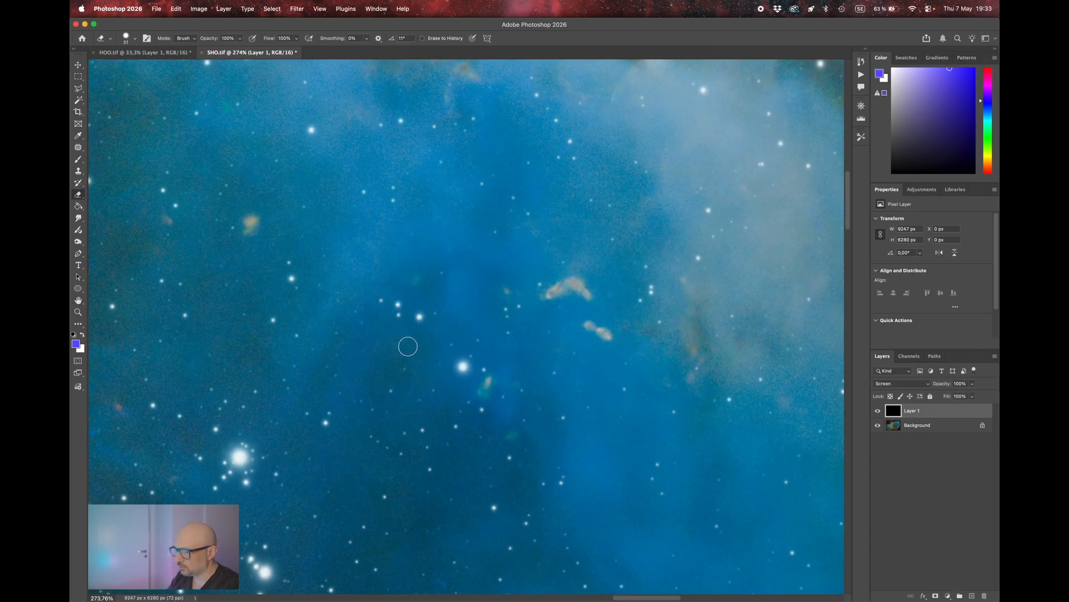
- Review the blended stars across the SHO nebula, from the central blue region out to the full frame
{"action": "scroll", "coordinate": [409, 347], "scroll_direction": "down", "scroll_amount": 4}
{"action": "scroll", "coordinate": [408, 347], "scroll_direction": "down", "scroll_amount": 5}
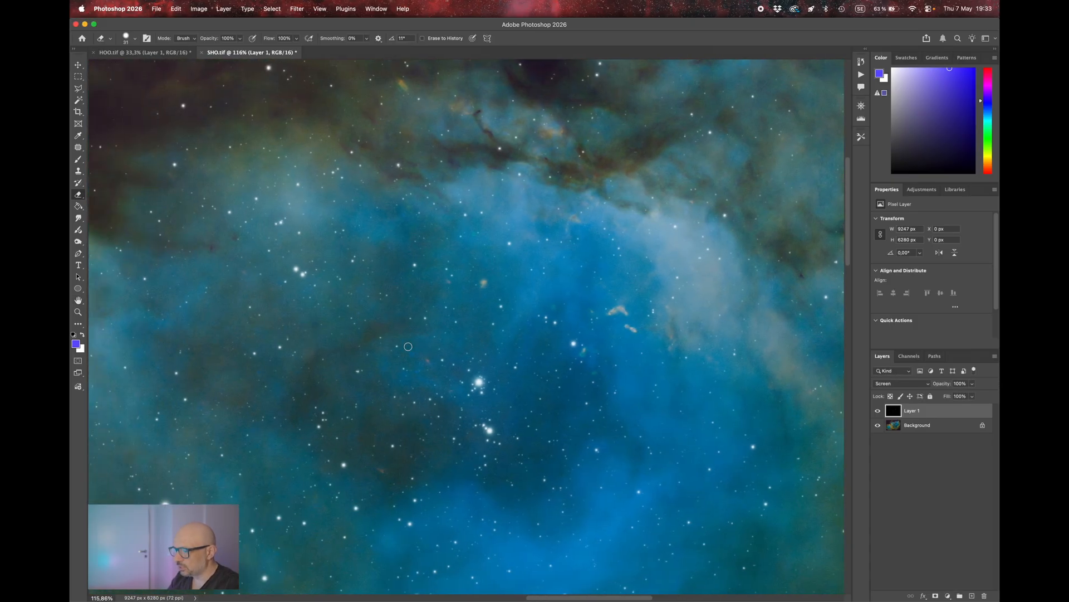
{"action": "scroll", "coordinate": [408, 347], "scroll_direction": "down", "scroll_amount": 4}
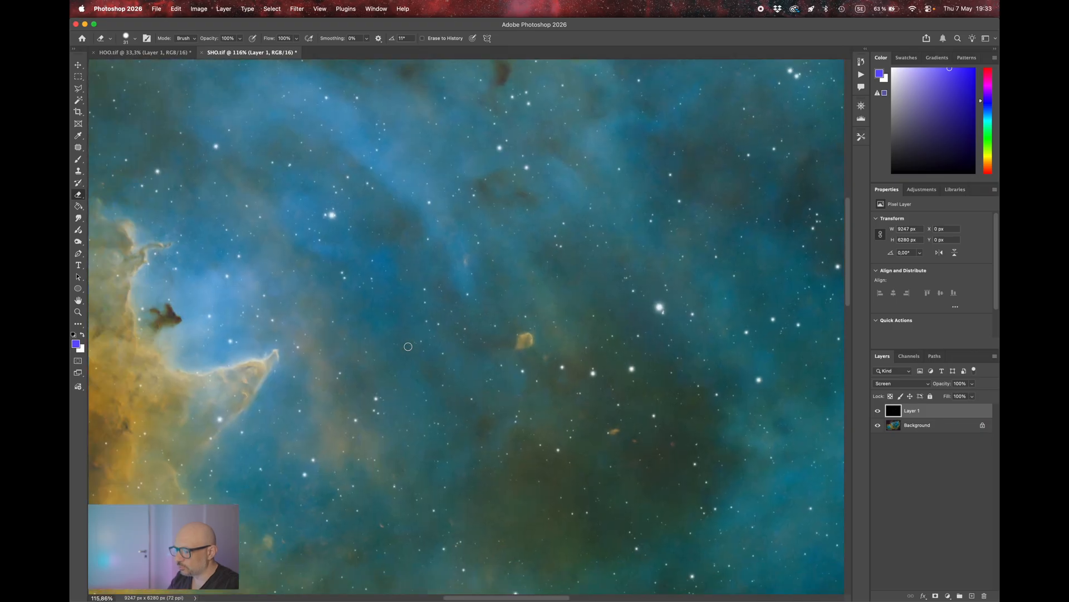
{"action": "scroll", "coordinate": [409, 346], "scroll_direction": "down", "scroll_amount": 5}
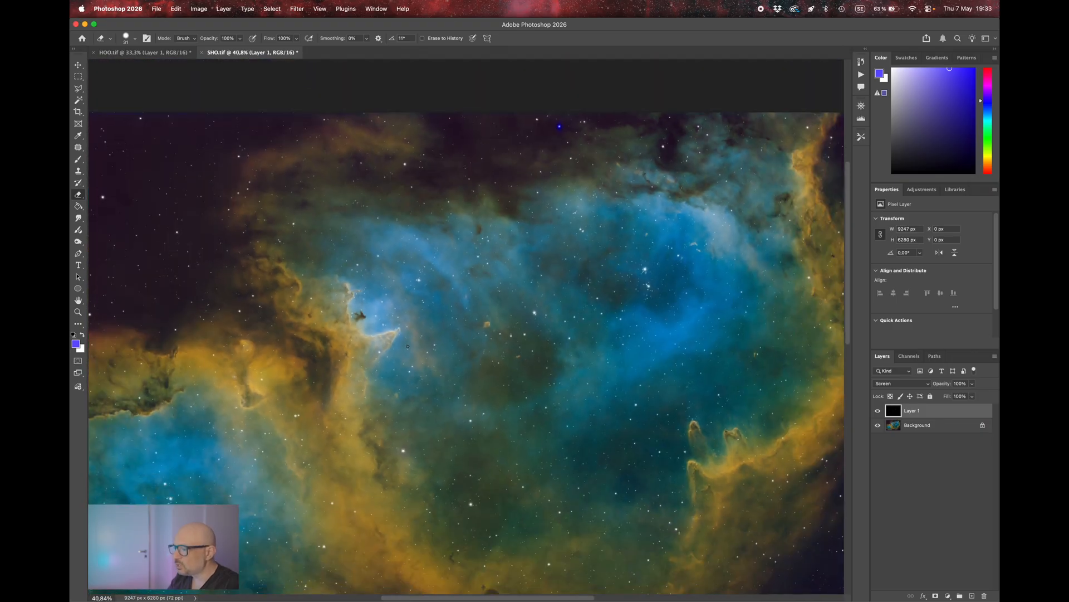
{"action": "scroll", "coordinate": [402, 244], "scroll_direction": "down", "scroll_amount": 2}
{"action": "scroll", "coordinate": [402, 245], "scroll_direction": "left", "scroll_amount": 3}
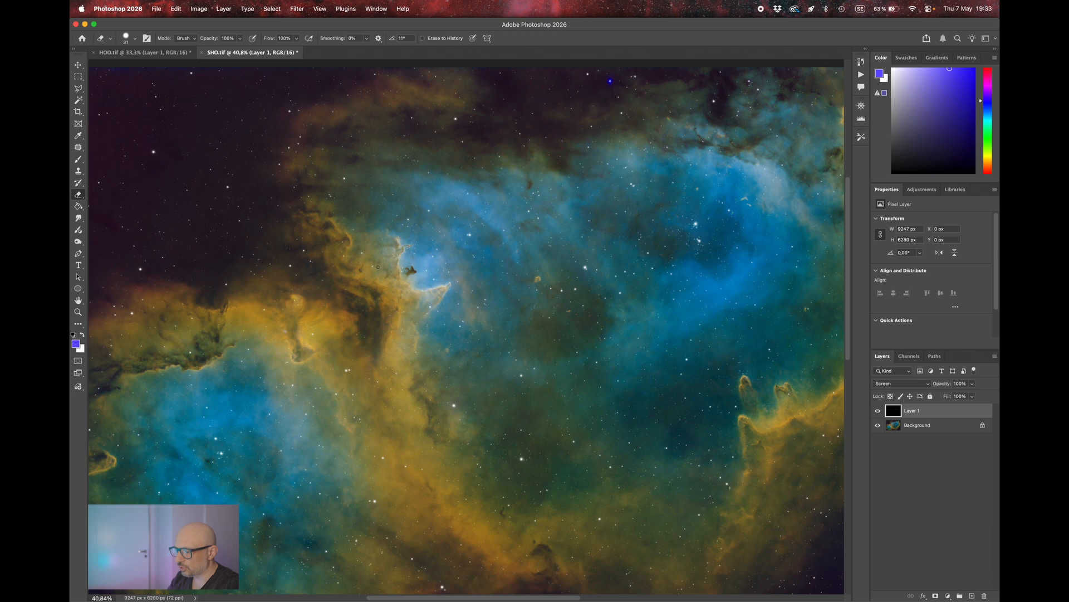
{"action": "scroll", "coordinate": [354, 404], "scroll_direction": "down", "scroll_amount": 6}
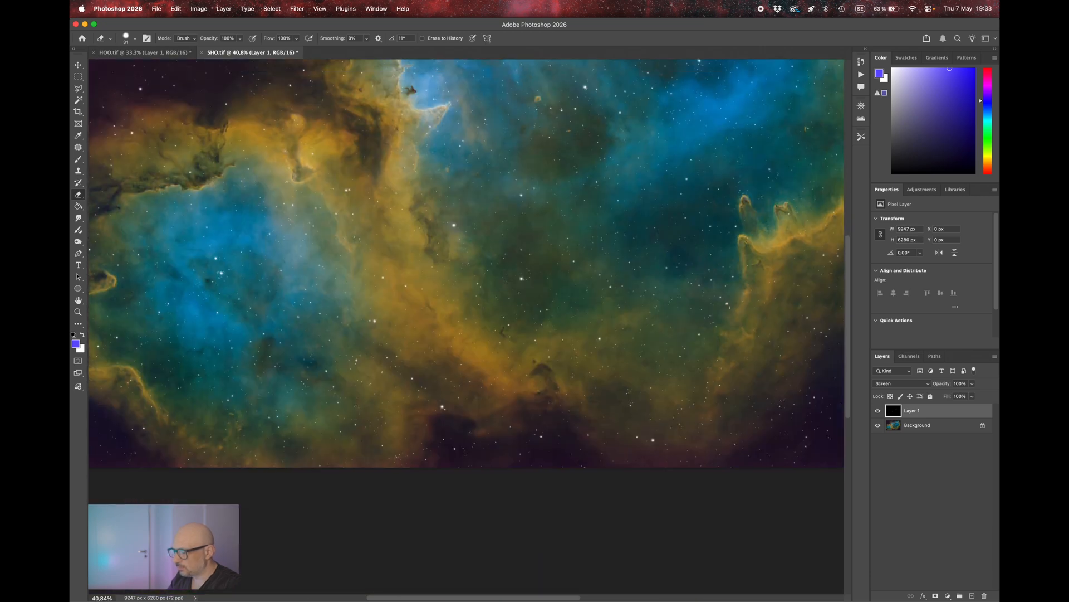
{"action": "scroll", "coordinate": [486, 346], "scroll_direction": "down", "scroll_amount": 3}
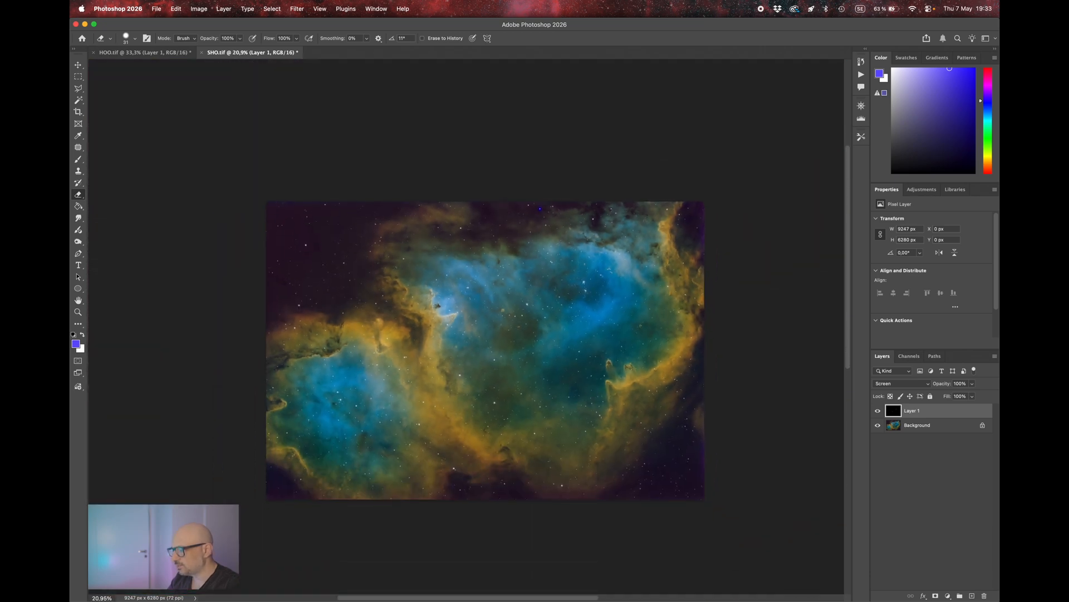
{"action": "scroll", "coordinate": [466, 328], "scroll_direction": "up", "scroll_amount": 2}
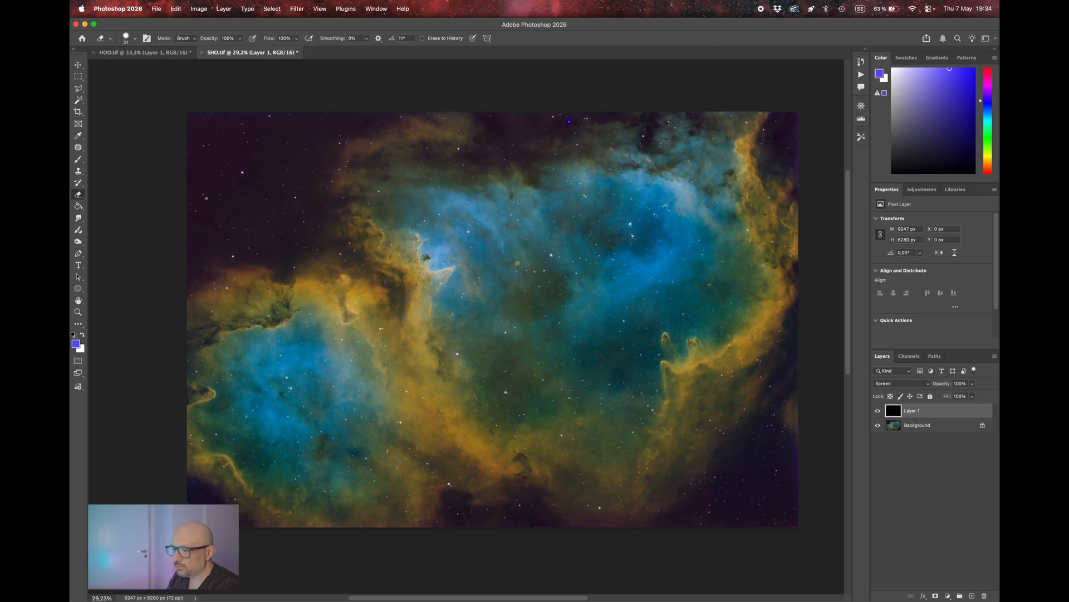
- Open the HOO image's Background layer in Camera Raw and set Contrast +9, Shadows +27, Whites +8 and Blacks +9
{"action": "left_click", "coordinate": [141, 56]}
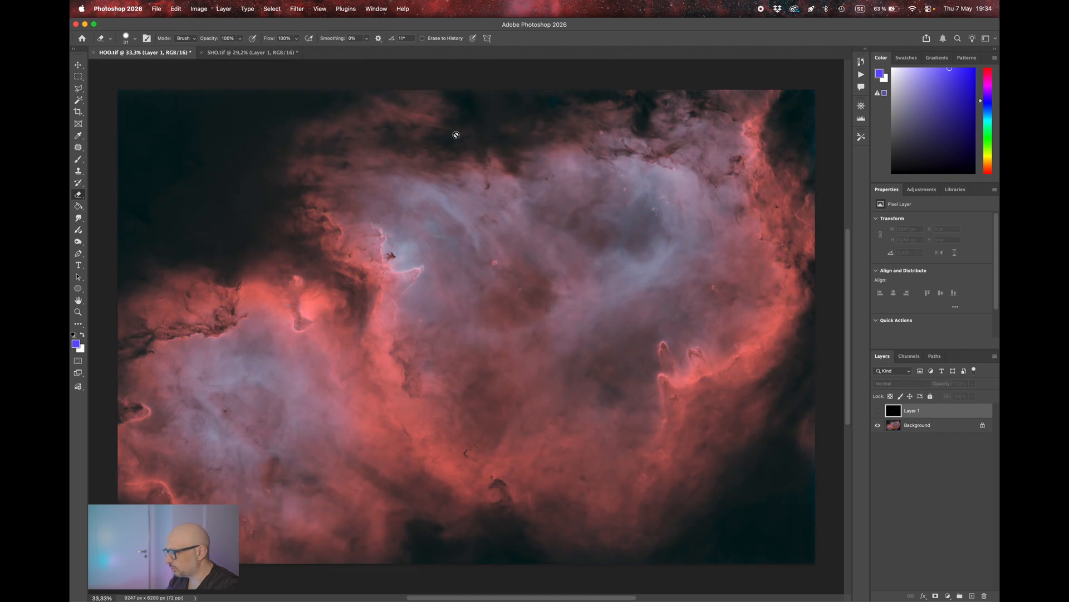
{"action": "left_click", "coordinate": [921, 428]}
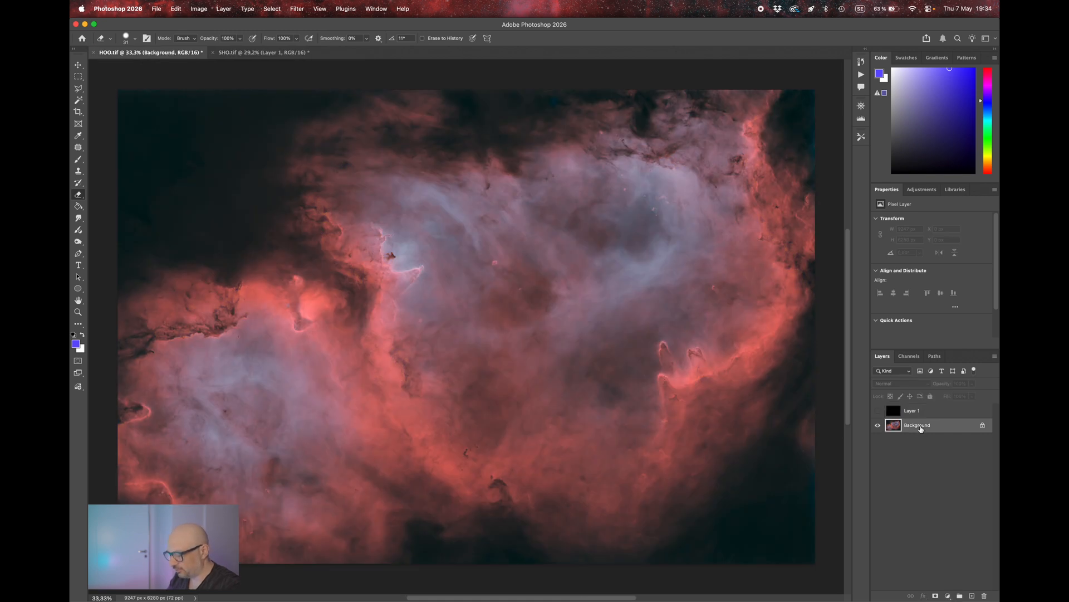
{"action": "key", "text": "shift+super+a"}
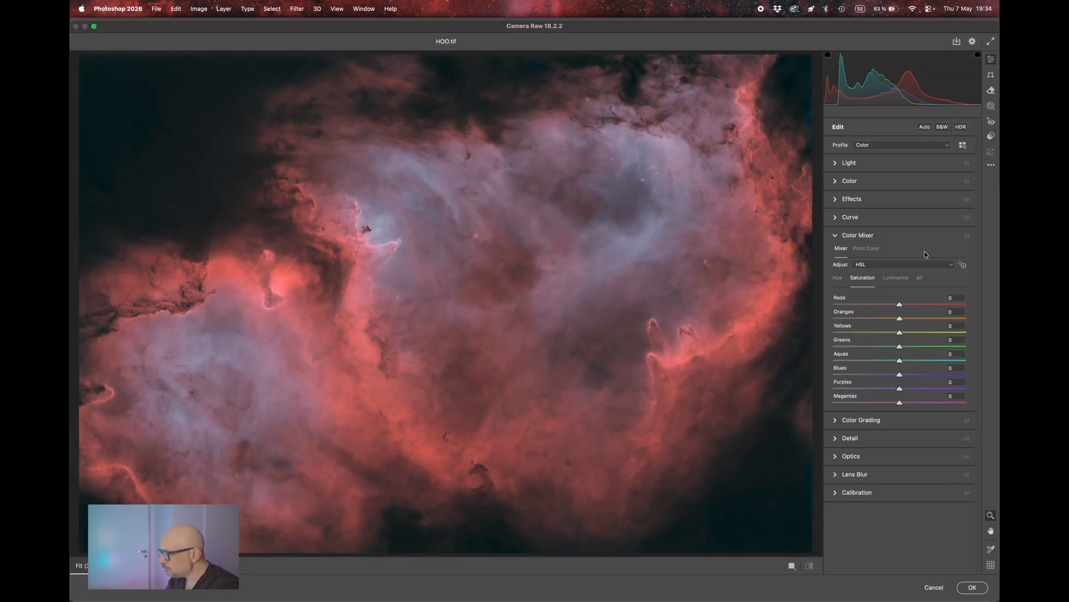
{"action": "left_click", "coordinate": [847, 163]}
{"action": "left_click_drag", "start_coordinate": [900, 198], "coordinate": [907, 202]}
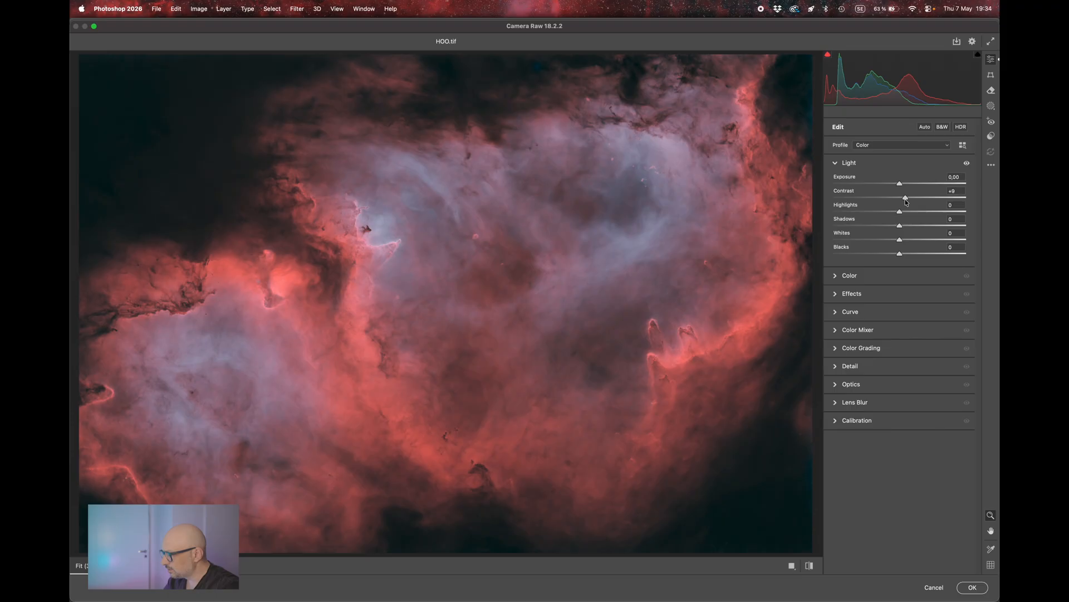
{"action": "left_click_drag", "start_coordinate": [900, 240], "coordinate": [920, 221]}
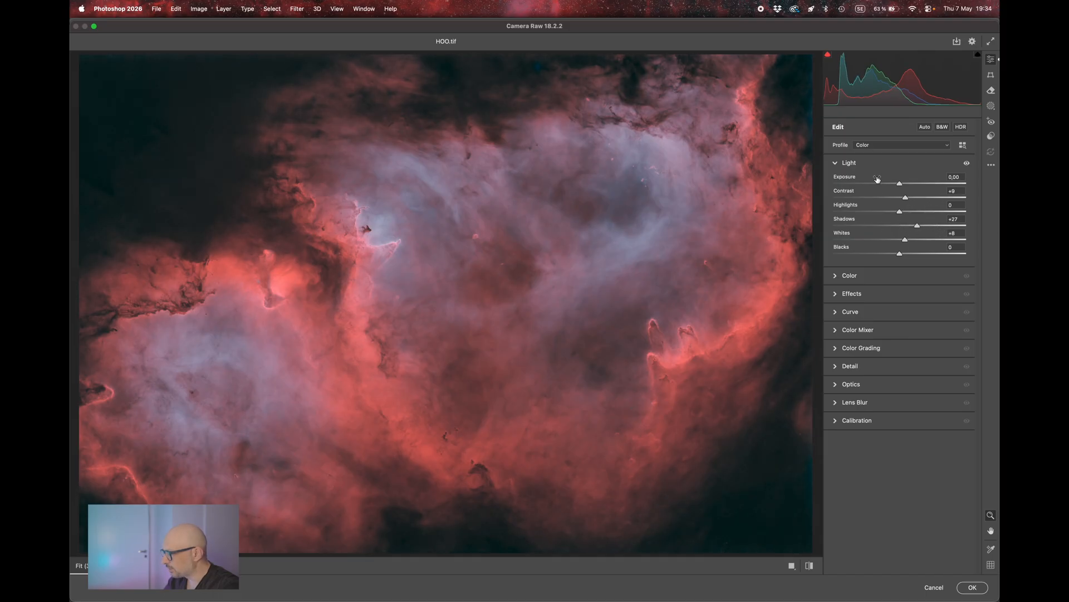
{"action": "left_click_drag", "start_coordinate": [900, 255], "coordinate": [907, 255]}
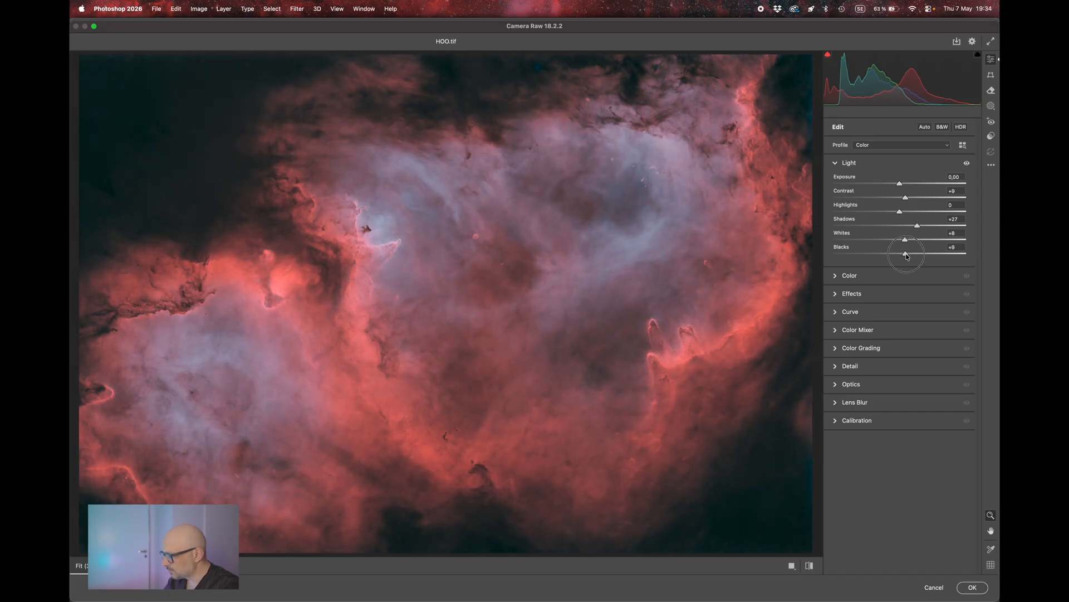
- Cool the HOO nebula to Temperature -15, set Vibrance to +8 and raise Saturation slightly
{"action": "left_click", "coordinate": [835, 277]}
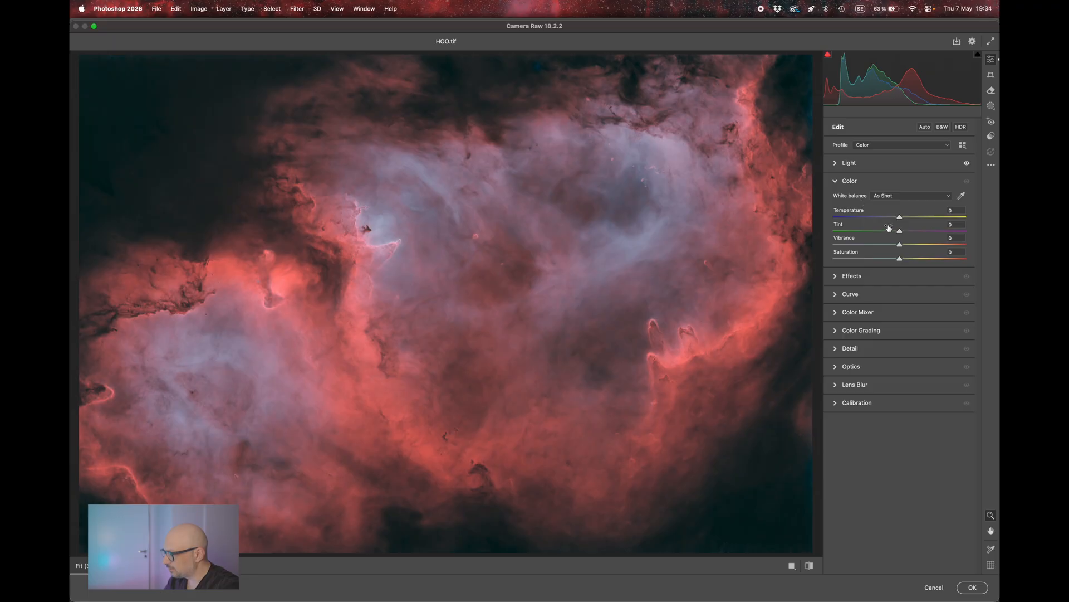
{"action": "left_click_drag", "start_coordinate": [900, 219], "coordinate": [906, 247]}
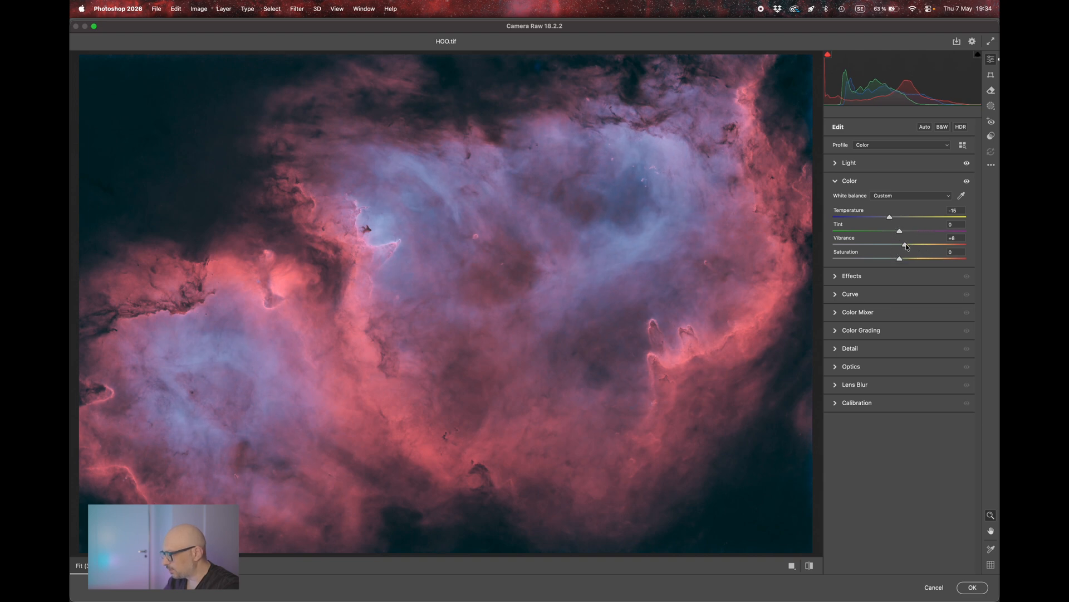
{"action": "left_click_drag", "start_coordinate": [900, 259], "coordinate": [902, 262]}
- Raise Dehaze slightly, apply the Camera Raw adjustments to the HOO background, and compare it before and after
{"action": "left_click", "coordinate": [837, 277]}
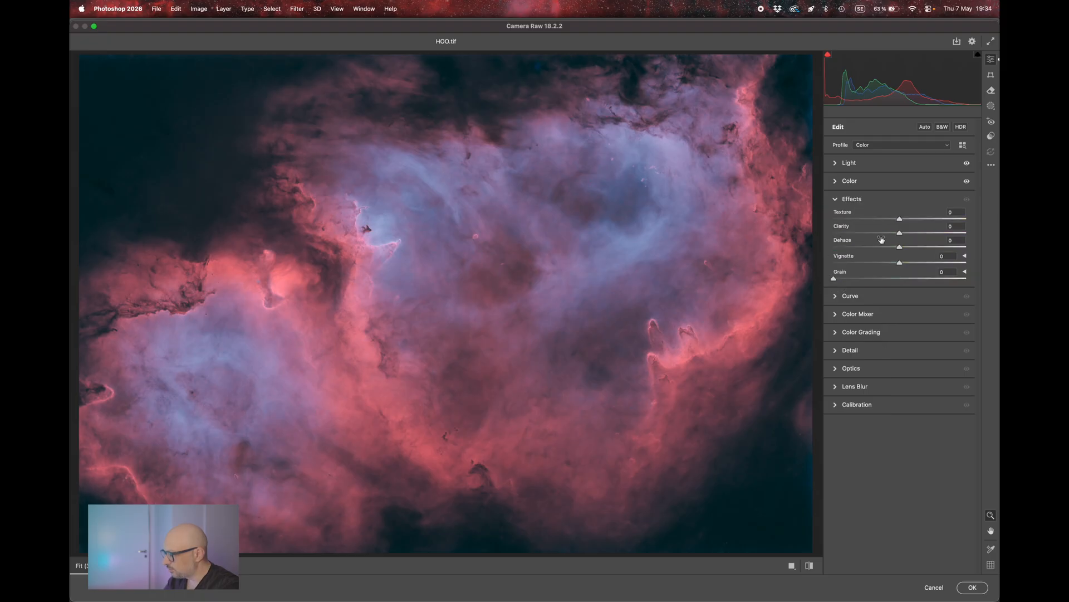
{"action": "left_click_drag", "start_coordinate": [903, 248], "coordinate": [903, 248]}
{"action": "left_click", "coordinate": [965, 589]}
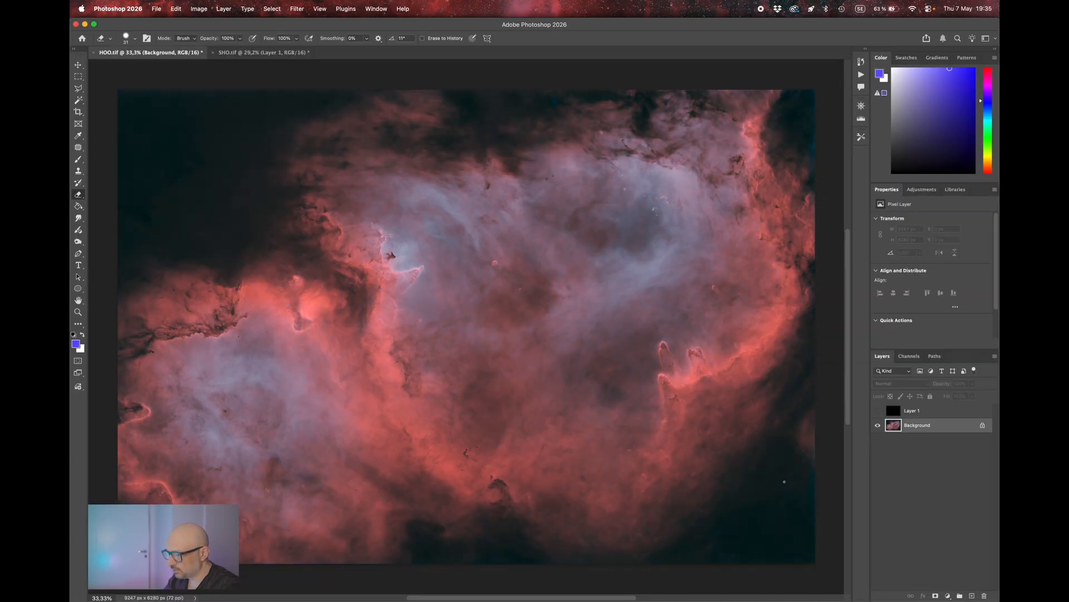
{"action": "key", "text": "super+z"}
{"action": "key", "text": "shift+super+z"}
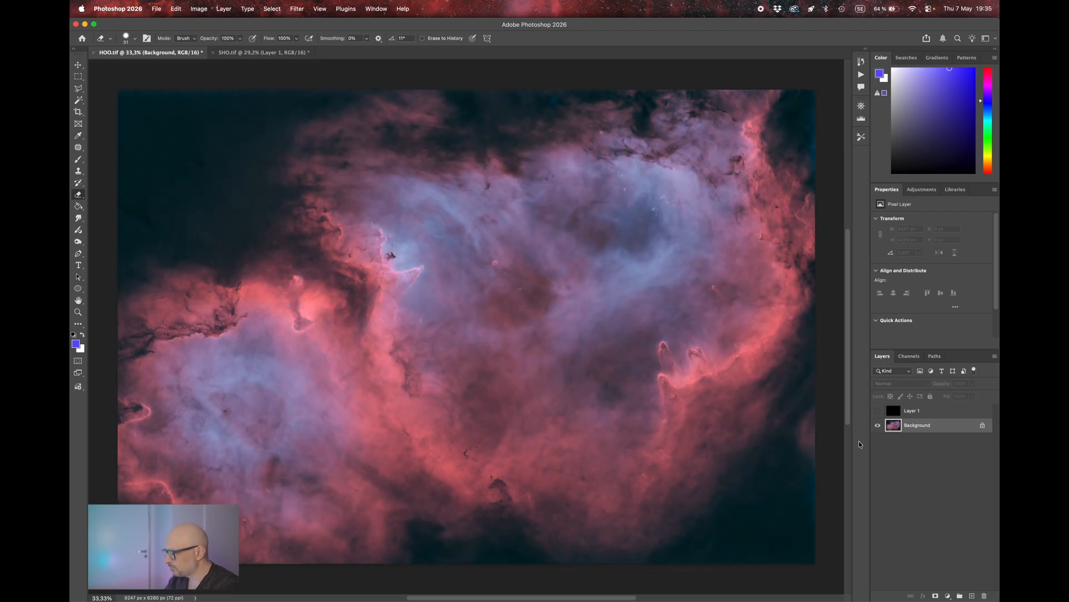
- Show the HOO image's star layer, Layer 1, and set its blend mode to Screen
{"action": "left_click", "coordinate": [890, 412]}
{"action": "left_click", "coordinate": [878, 411]}
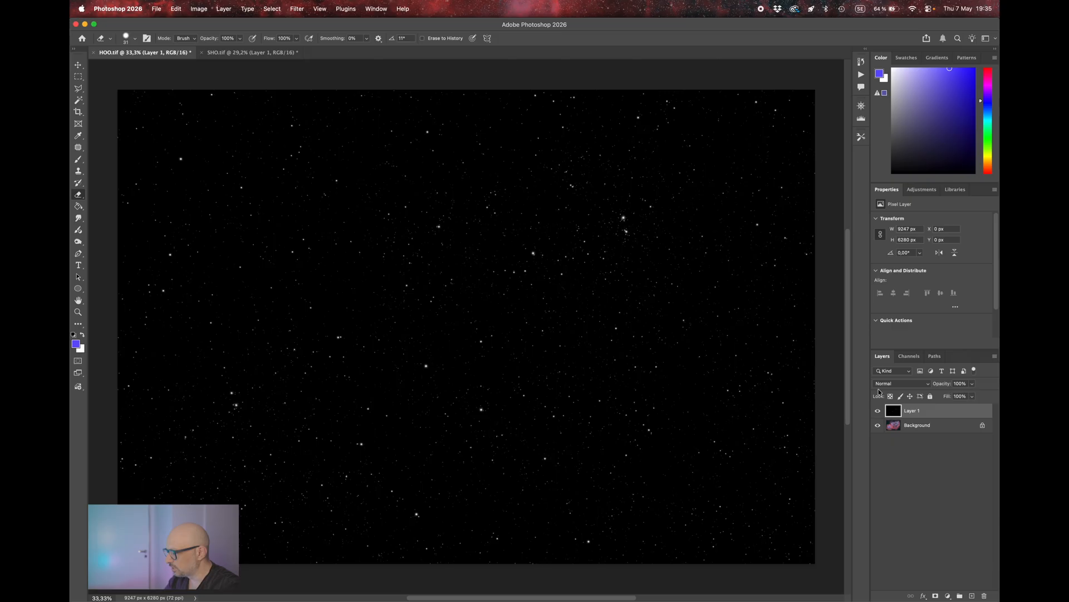
{"action": "left_click", "coordinate": [894, 385]}
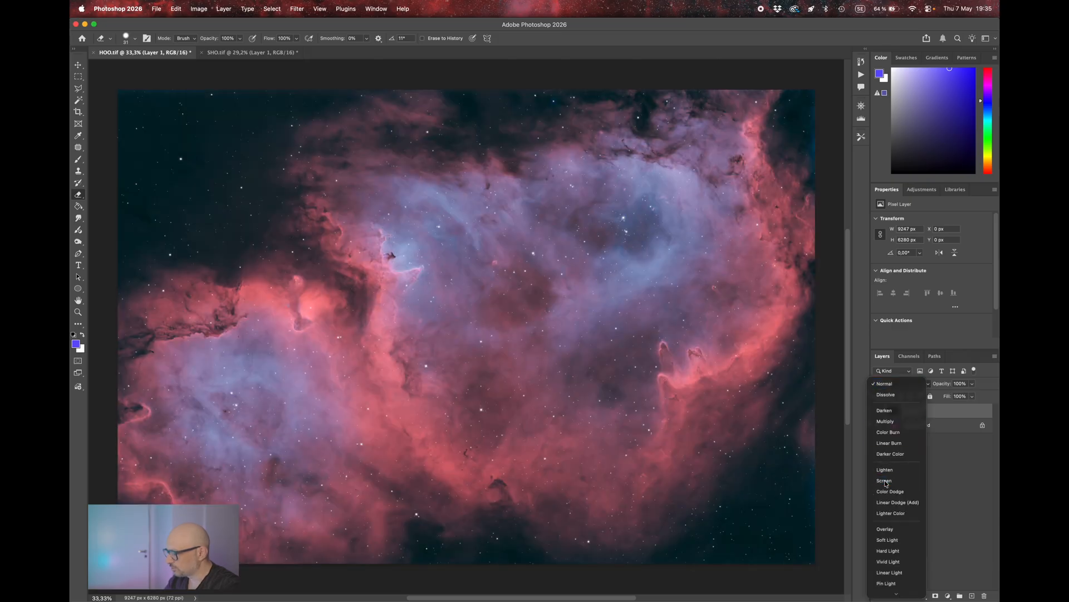
{"action": "left_click", "coordinate": [885, 481]}
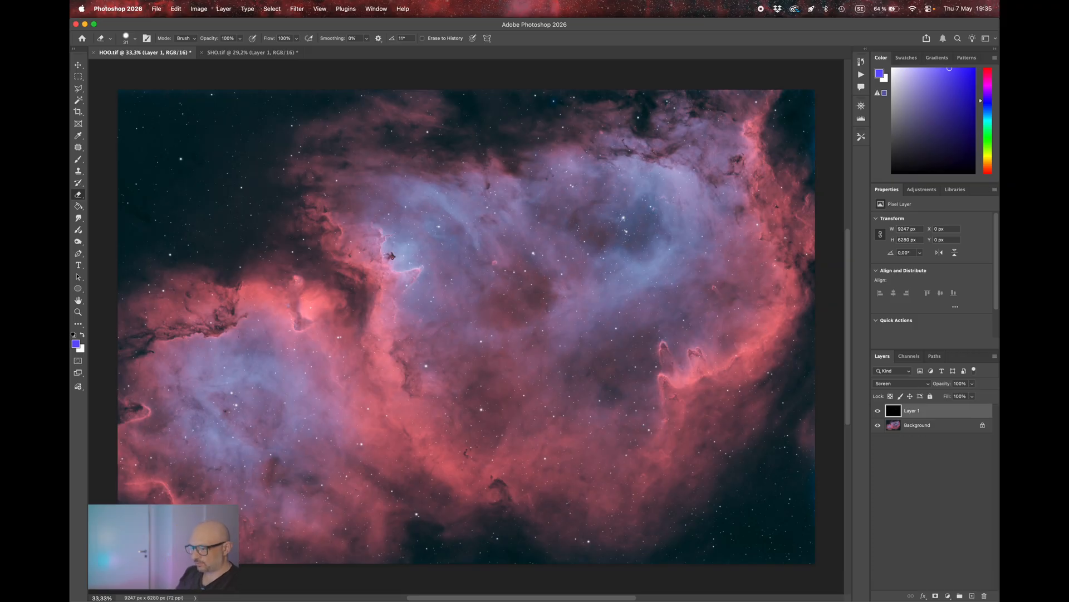
- Inspect the blended stars in the HOO image around the bright pointed ridge and the neighbouring red dust clouds
{"action": "key", "text": "super+plus"}
{"action": "key", "text": "super+plus"}
{"action": "key", "text": "super+plus"}
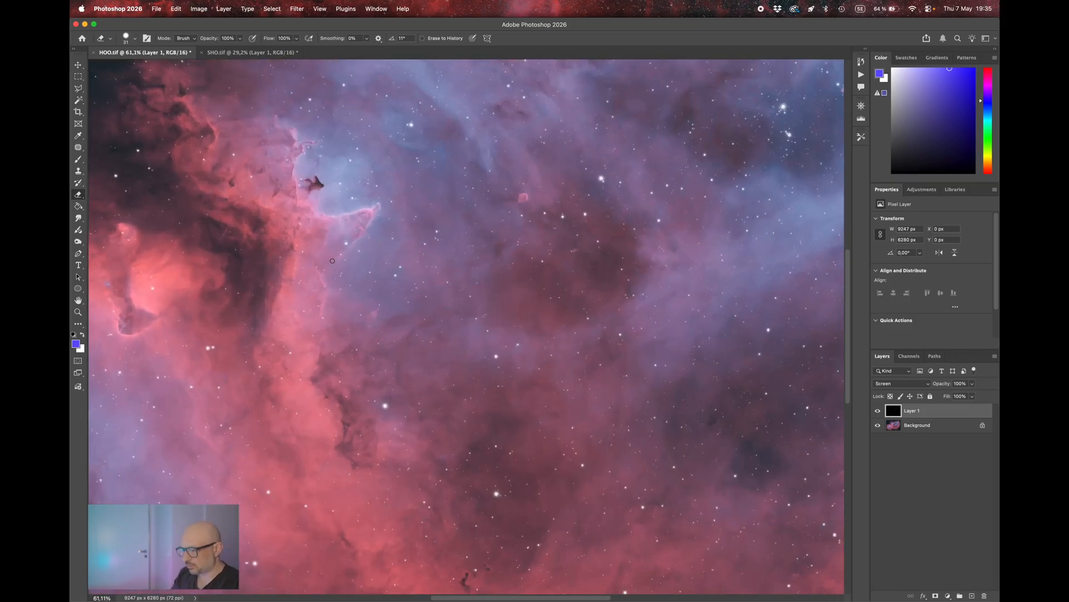
{"action": "scroll", "coordinate": [293, 262], "scroll_direction": "left", "scroll_amount": 10}
{"action": "scroll", "coordinate": [293, 262], "scroll_direction": "up", "scroll_amount": 5}
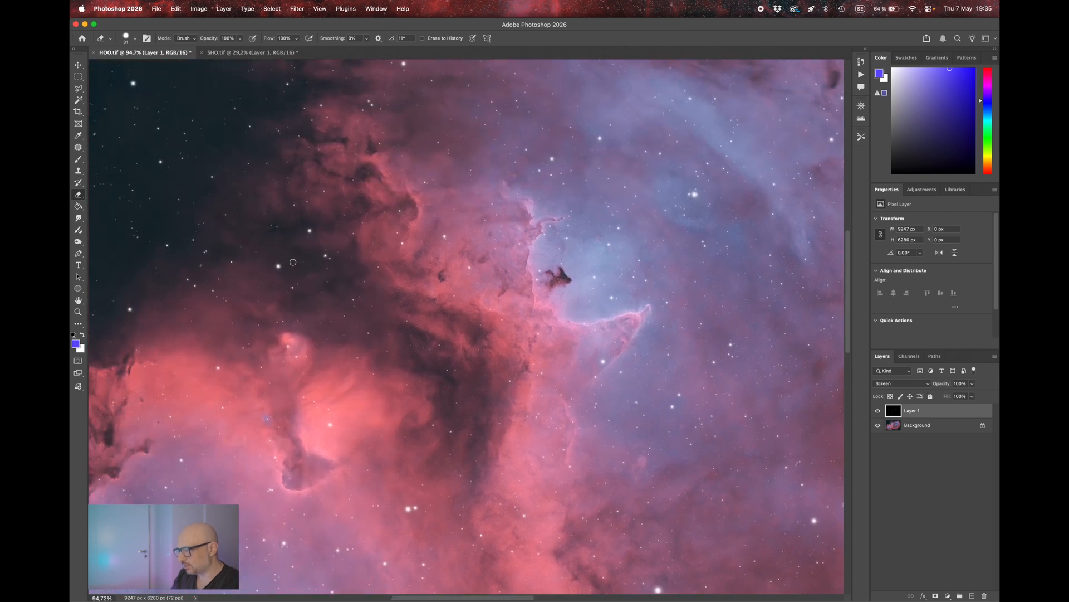
{"action": "scroll", "coordinate": [416, 245], "scroll_direction": "up", "scroll_amount": 5}
{"action": "scroll", "coordinate": [415, 245], "scroll_direction": "right", "scroll_amount": 5}
{"action": "scroll", "coordinate": [416, 245], "scroll_direction": "up", "scroll_amount": 2}
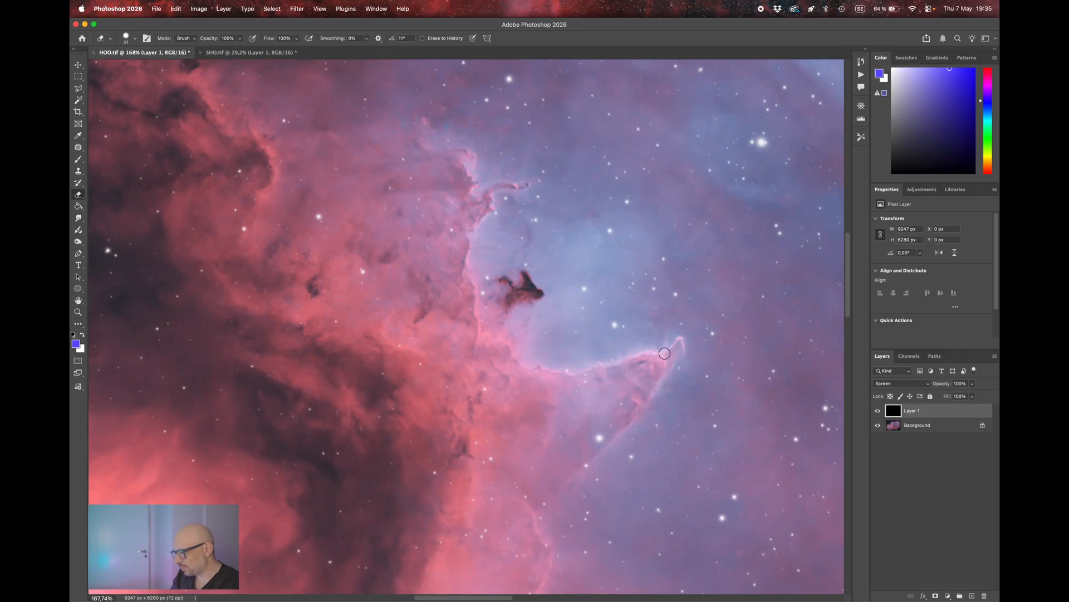
{"action": "scroll", "coordinate": [546, 428], "scroll_direction": "down", "scroll_amount": 5}
{"action": "scroll", "coordinate": [546, 428], "scroll_direction": "left", "scroll_amount": 5}
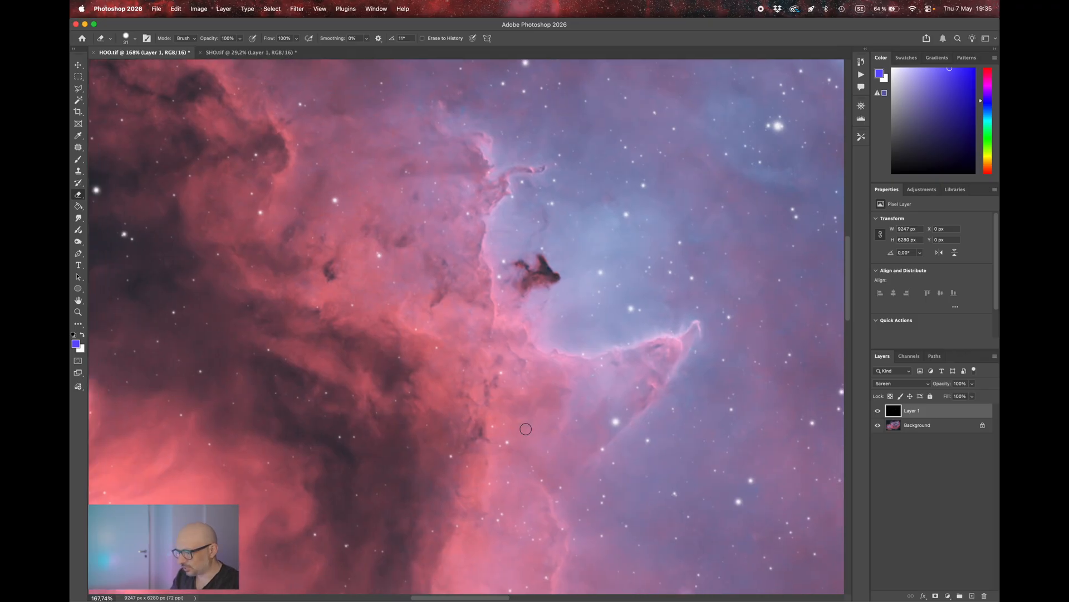
- Examine the blended stars in the HOO image around the red dust column, the blue-violet lobe and the red clouds below it
{"action": "scroll", "coordinate": [525, 429], "scroll_direction": "left", "scroll_amount": 8}
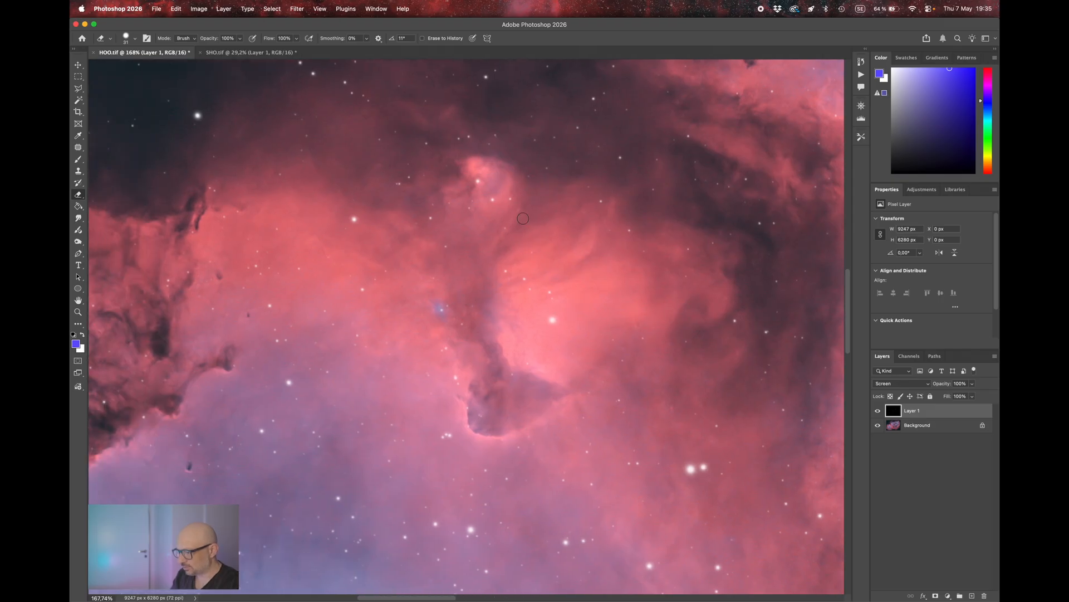
{"action": "scroll", "coordinate": [479, 288], "scroll_direction": "down", "scroll_amount": 5}
{"action": "scroll", "coordinate": [479, 287], "scroll_direction": "left", "scroll_amount": 5}
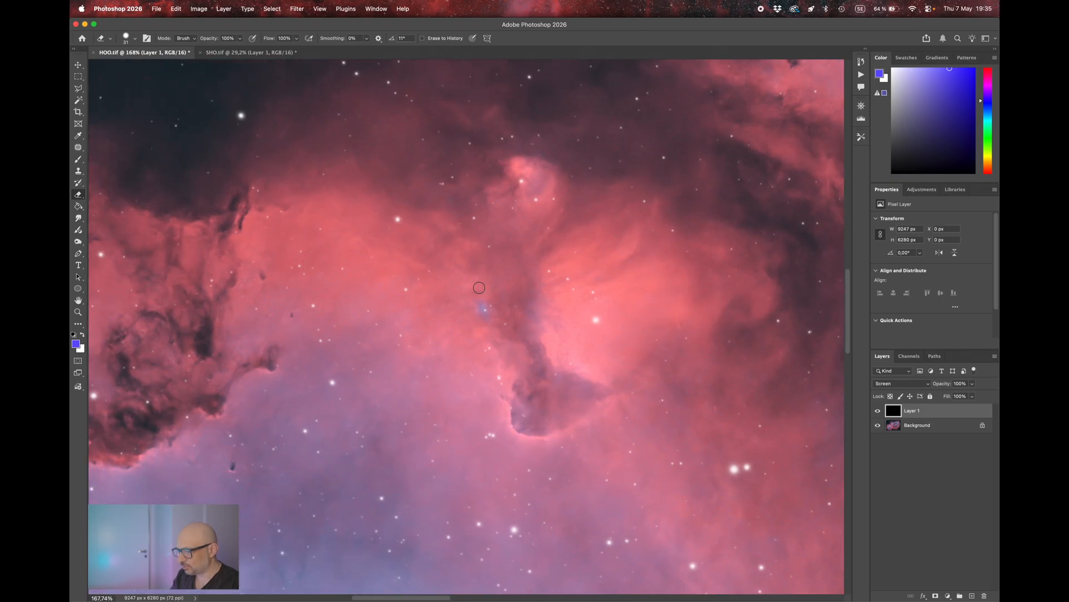
{"action": "scroll", "coordinate": [479, 288], "scroll_direction": "down", "scroll_amount": 5}
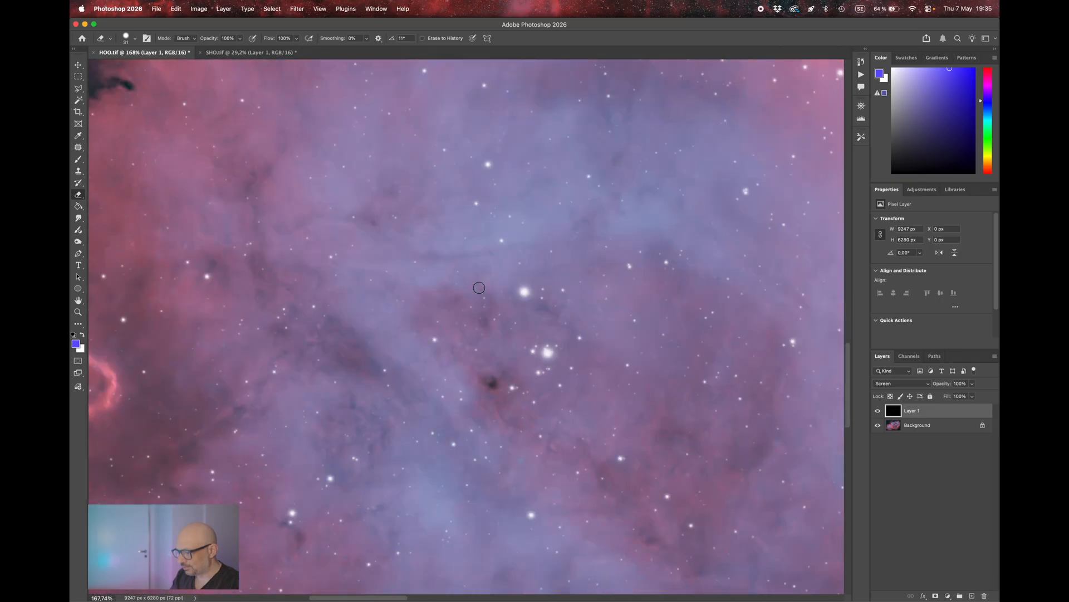
{"action": "scroll", "coordinate": [479, 288], "scroll_direction": "left", "scroll_amount": 8}
{"action": "scroll", "coordinate": [479, 288], "scroll_direction": "down", "scroll_amount": 5}
{"action": "scroll", "coordinate": [479, 288], "scroll_direction": "right", "scroll_amount": 6}
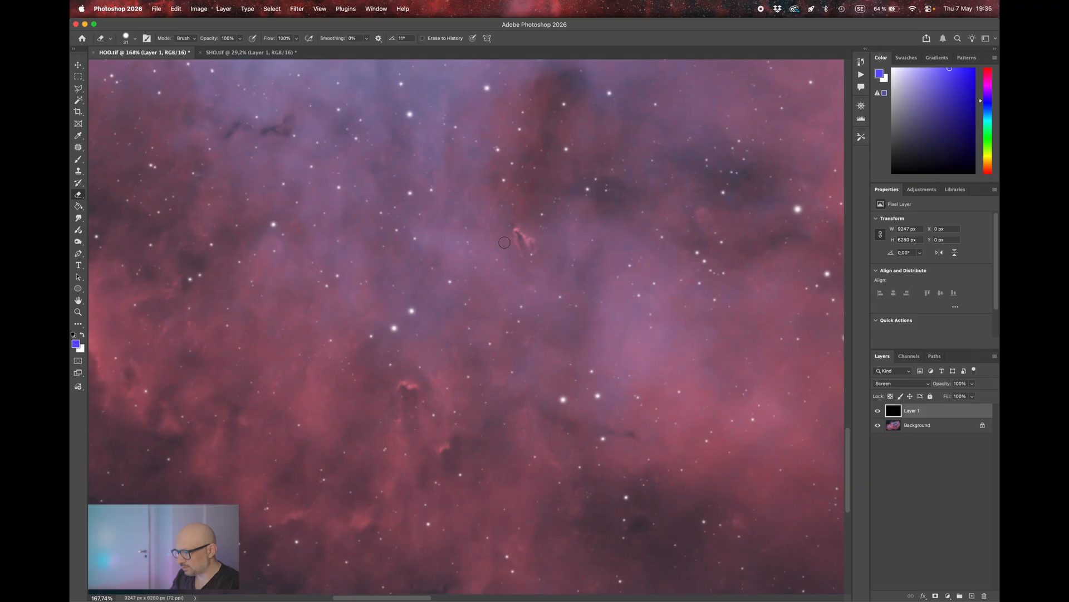
{"action": "scroll", "coordinate": [505, 242], "scroll_direction": "up", "scroll_amount": 5}
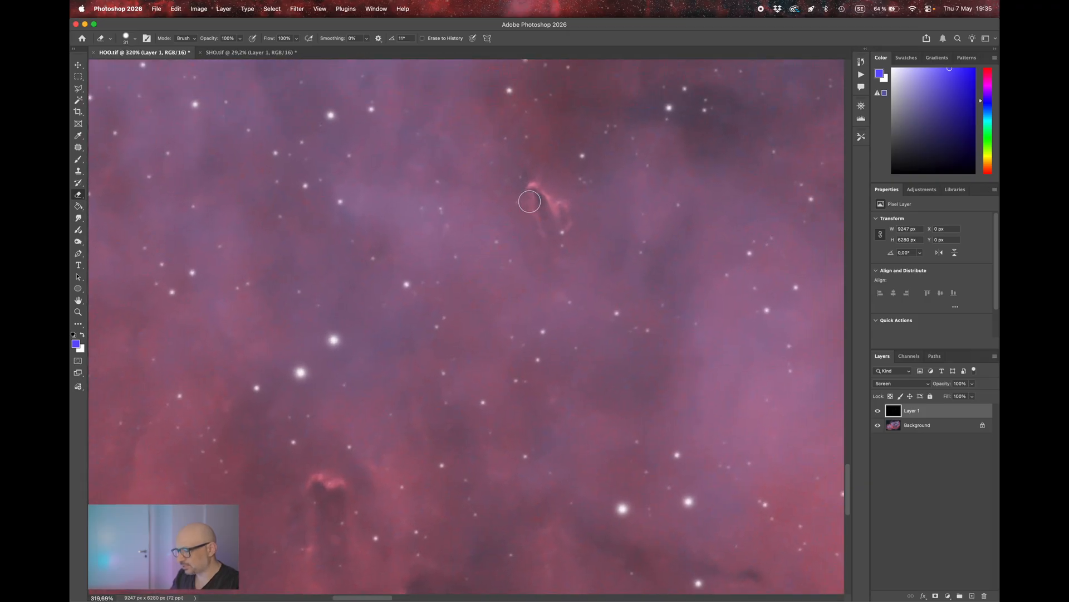
{"action": "scroll", "coordinate": [529, 202], "scroll_direction": "down", "scroll_amount": 6}
{"action": "scroll", "coordinate": [530, 202], "scroll_direction": "right", "scroll_amount": 5}
{"action": "scroll", "coordinate": [530, 202], "scroll_direction": "up", "scroll_amount": 3}
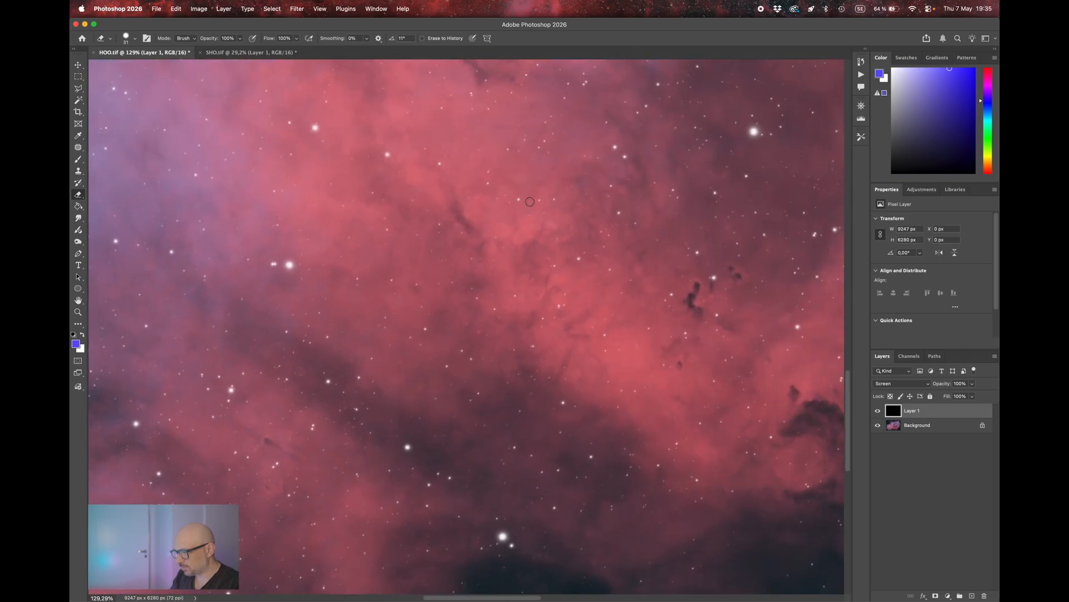
- Examine the HOO image's finger-like pillars on the red rim and the small pink knots beside the bright star cluster
{"action": "scroll", "coordinate": [530, 201], "scroll_direction": "right", "scroll_amount": 8}
{"action": "scroll", "coordinate": [530, 202], "scroll_direction": "up", "scroll_amount": 2}
{"action": "scroll", "coordinate": [530, 201], "scroll_direction": "up", "scroll_amount": 3}
{"action": "scroll", "coordinate": [530, 202], "scroll_direction": "left", "scroll_amount": 2}
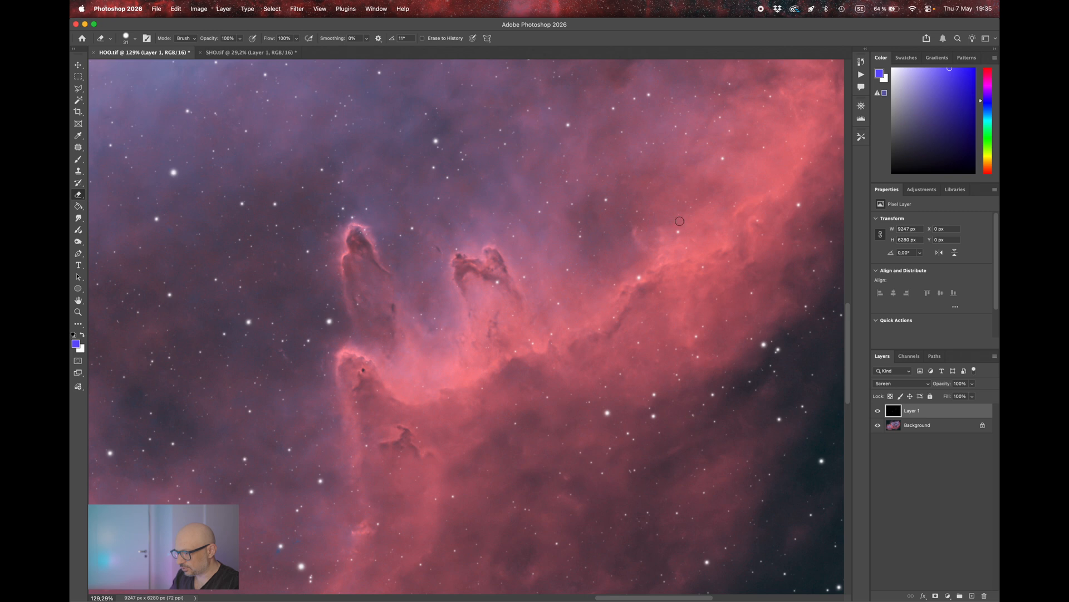
{"action": "scroll", "coordinate": [583, 226], "scroll_direction": "down", "scroll_amount": 6}
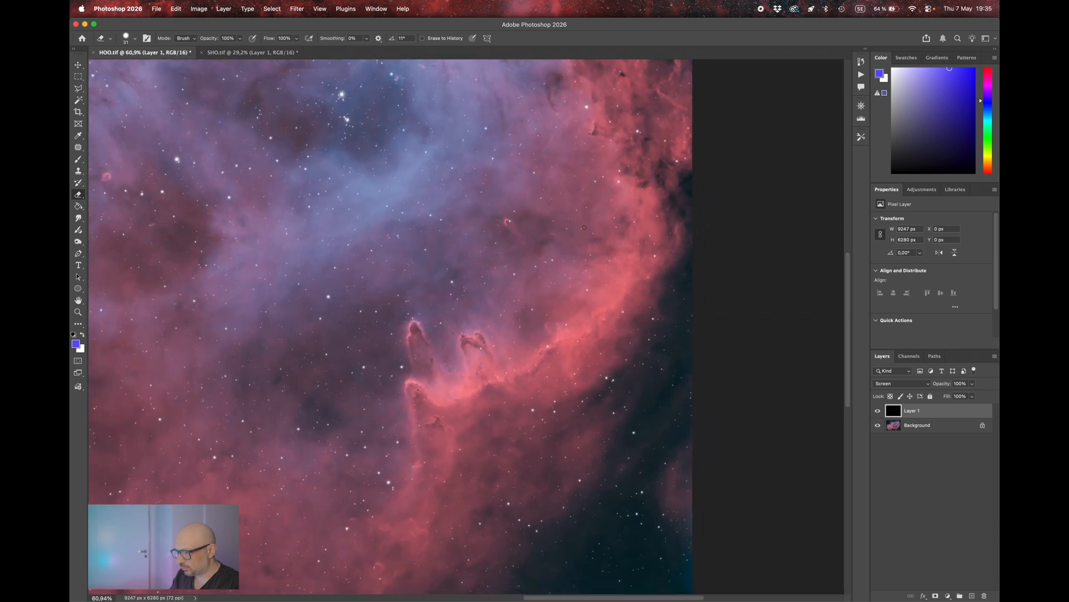
{"action": "scroll", "coordinate": [431, 231], "scroll_direction": "up", "scroll_amount": 6}
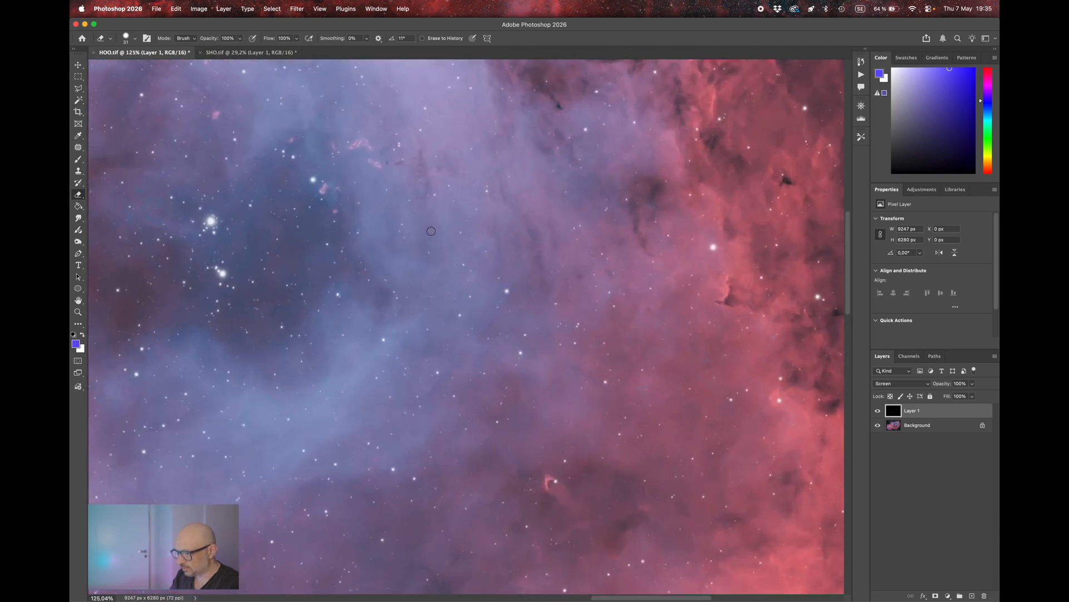
{"action": "scroll", "coordinate": [397, 195], "scroll_direction": "up", "scroll_amount": 7}
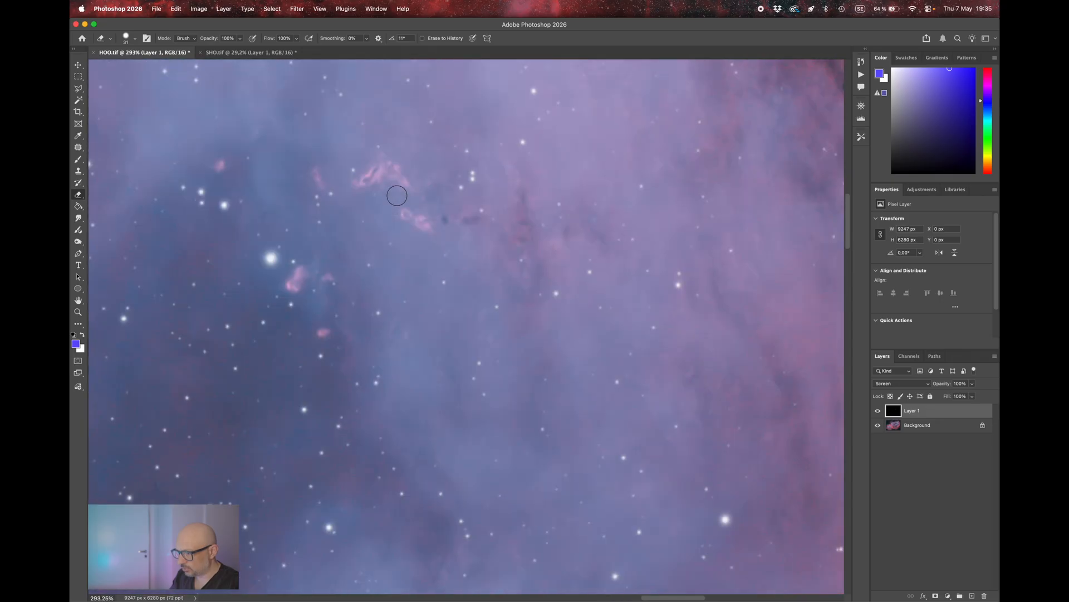
{"action": "scroll", "coordinate": [407, 180], "scroll_direction": "up", "scroll_amount": 2}
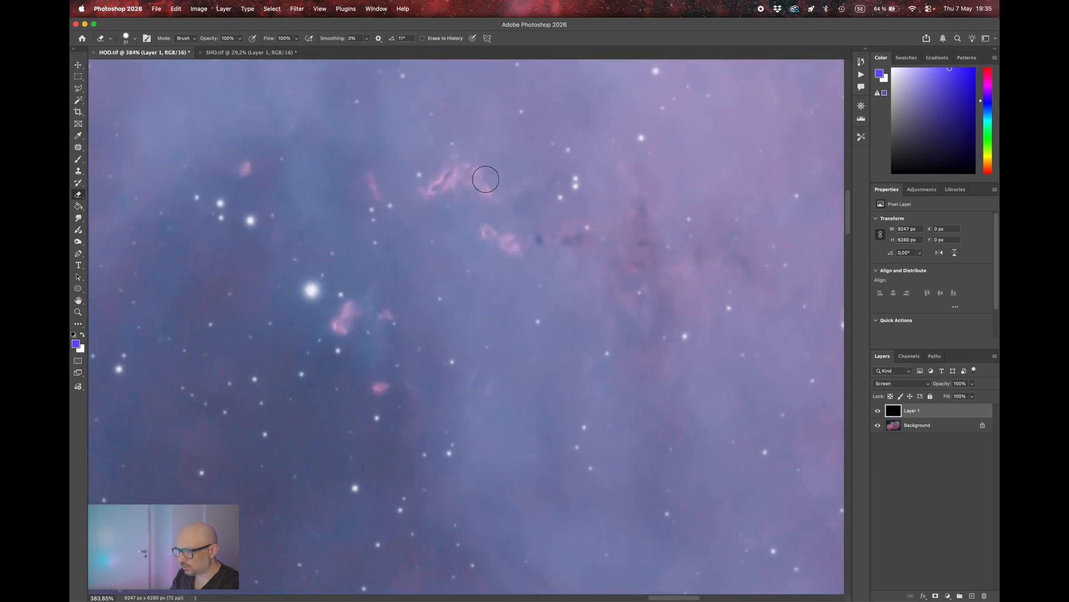
{"action": "scroll", "coordinate": [387, 224], "scroll_direction": "down", "scroll_amount": 6}
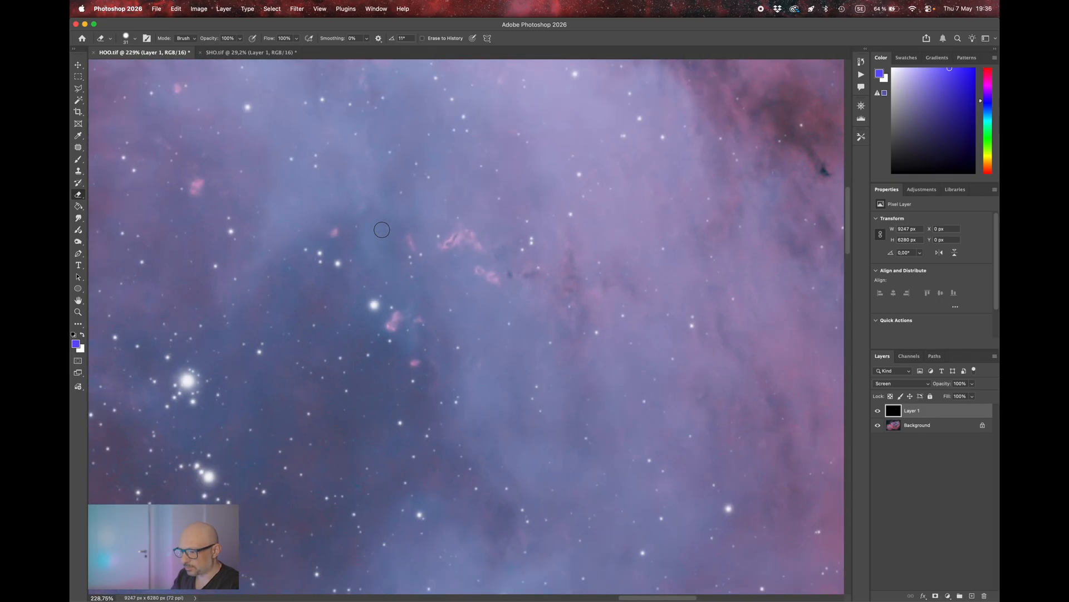
{"action": "scroll", "coordinate": [381, 229], "scroll_direction": "down", "scroll_amount": 3}
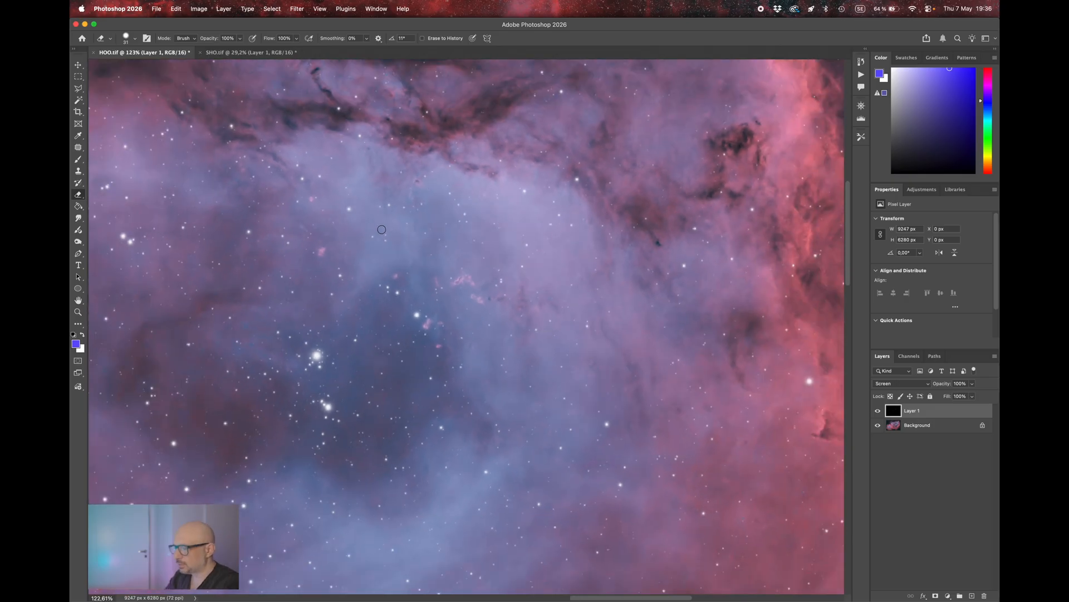
- View the whole HOO image and compare it with the SHO image
{"action": "scroll", "coordinate": [382, 230], "scroll_direction": "down", "scroll_amount": 5}
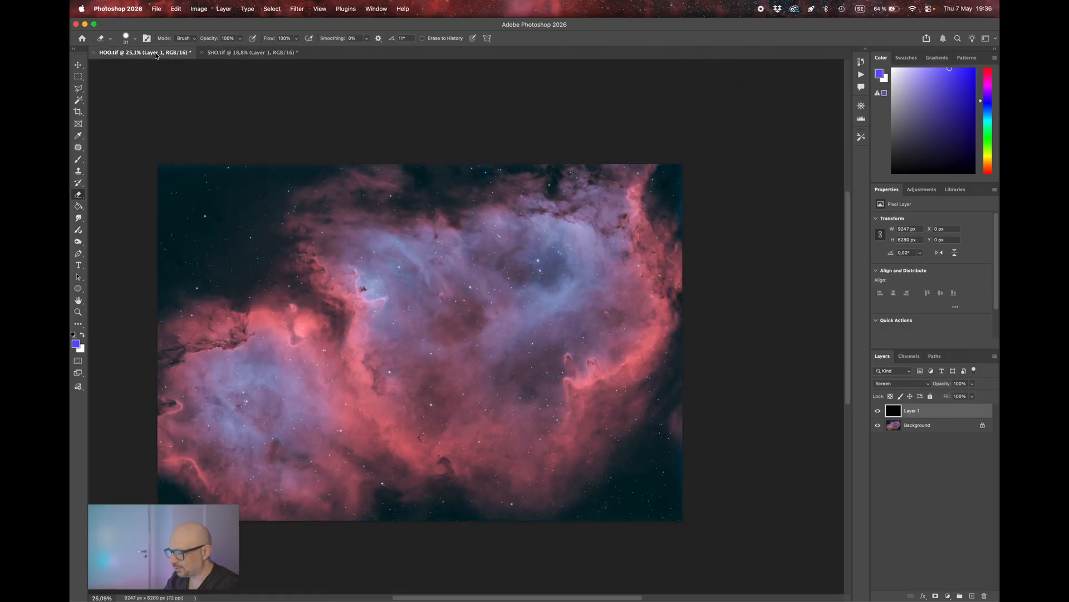
{"action": "scroll", "coordinate": [479, 317], "scroll_direction": "down", "scroll_amount": 4}
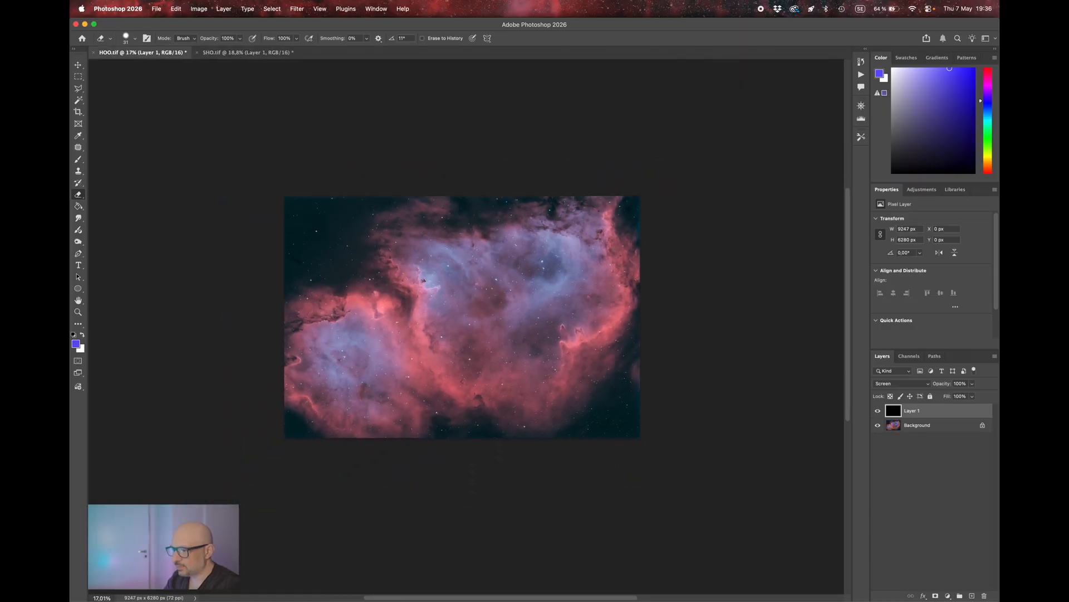
{"action": "left_click", "coordinate": [240, 52]}
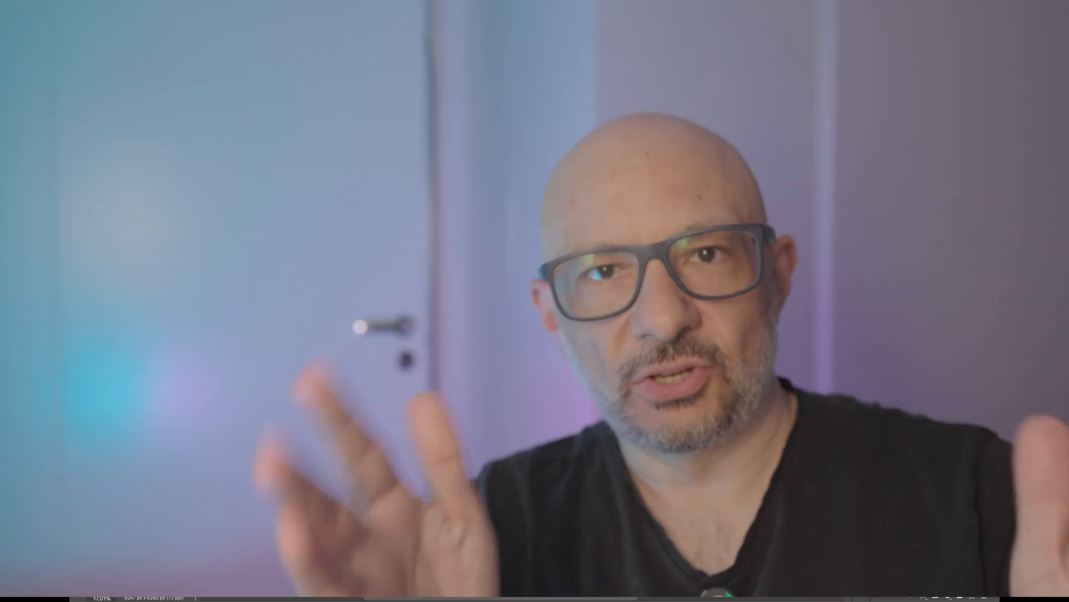